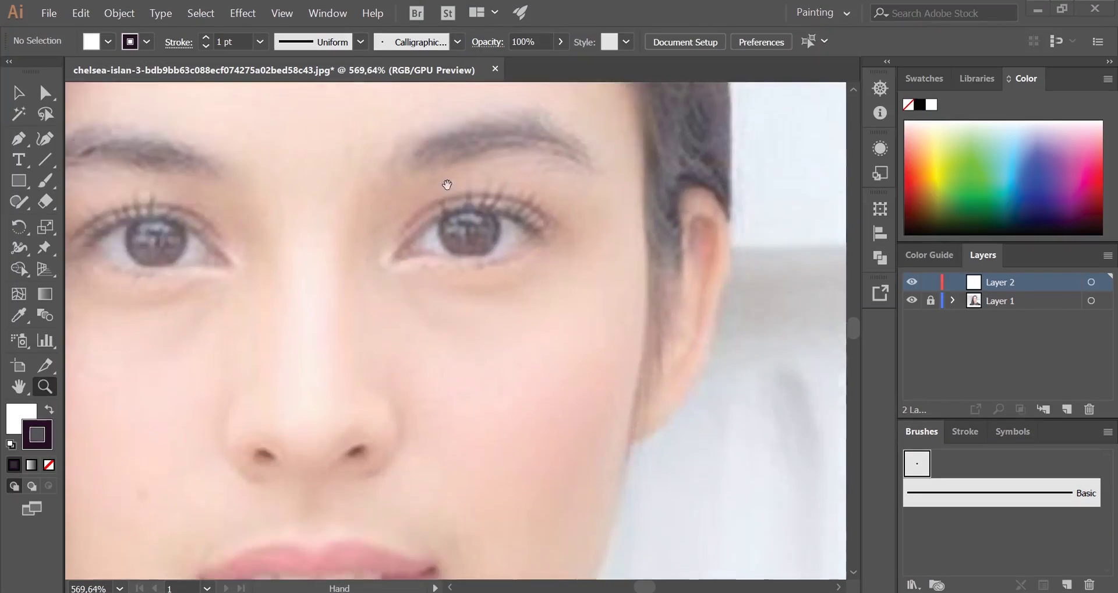
# Set the brush stroke to 0,5 pt and outline the eye with its eyelid crease.
pyautogui.moveTo(491, 164)
pyautogui.mouseDown()
pyautogui.moveTo(569, 204)
pyautogui.moveTo(379, 175)
pyautogui.moveTo(492, 230)
pyautogui.moveTo(569, 192)
pyautogui.mouseUp()
pyautogui.hotkey('ctrl', 'z')
pyautogui.click(260, 41)
pyautogui.click(286, 80)
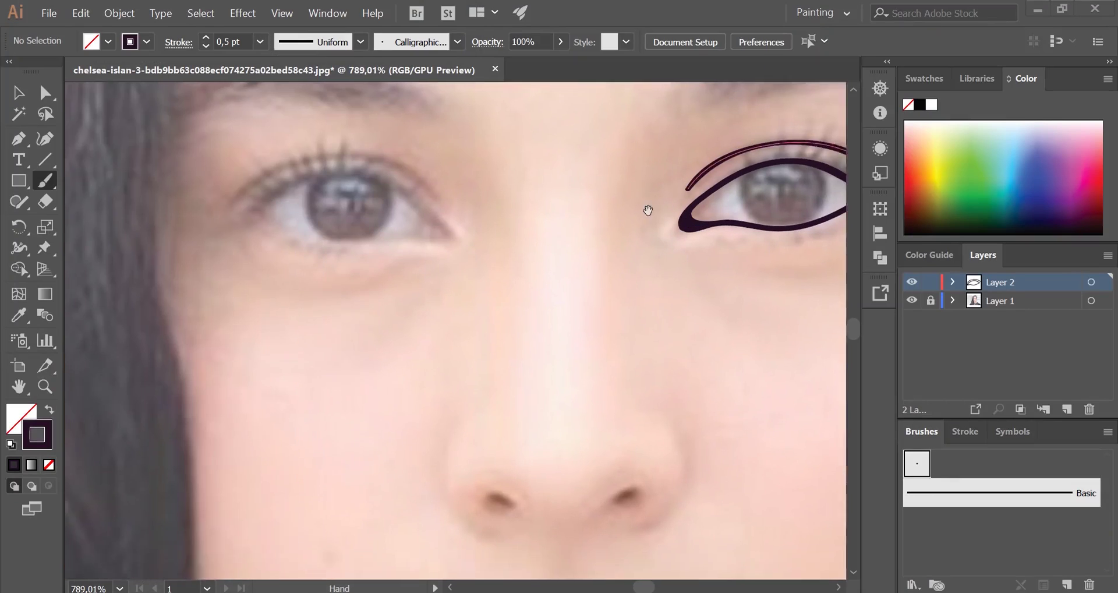
pyautogui.moveTo(343, 217); pyautogui.dragTo(531, 260)
pyautogui.moveTo(514, 220); pyautogui.dragTo(387, 175)
# Trace both sides of the nose and the nostril shapes.
pyautogui.scroll(-5, 350, 259)
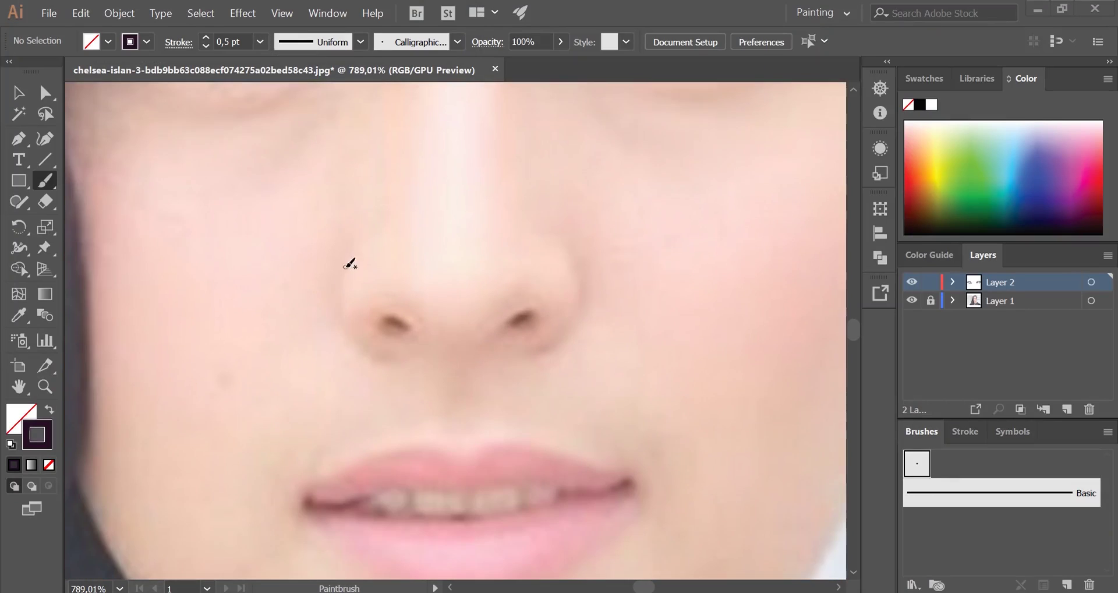
pyautogui.moveTo(347, 267); pyautogui.dragTo(381, 344)
pyautogui.moveTo(543, 344); pyautogui.dragTo(574, 260)
pyautogui.moveTo(502, 326); pyautogui.dragTo(533, 309)
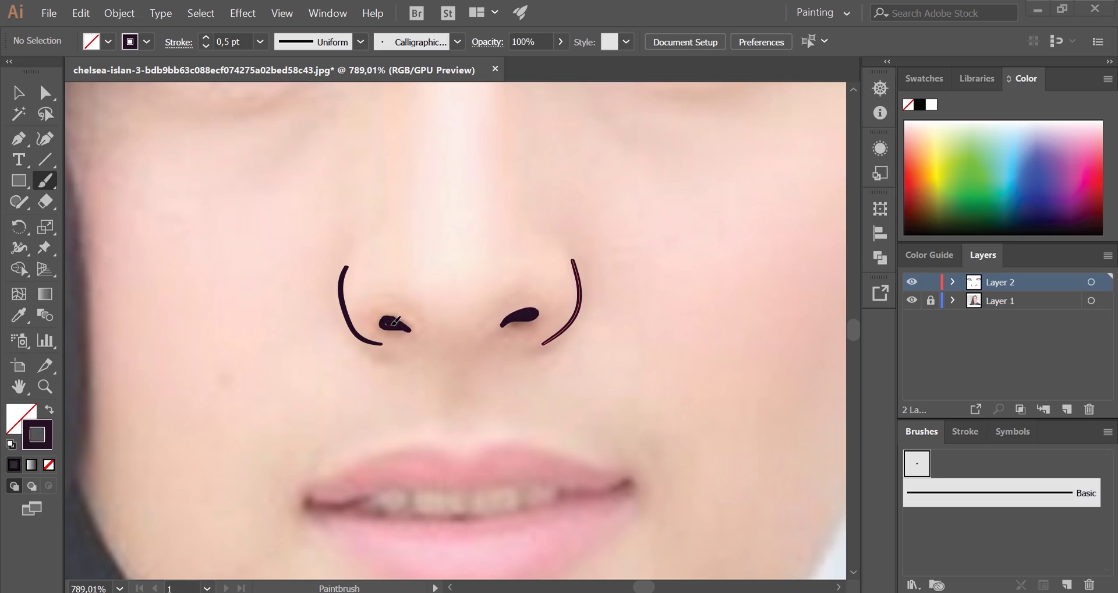
# Outline the upper and lower lips, the line where they meet, and a small tick.
pyautogui.scroll(-5, 635, 295)
pyautogui.moveTo(636, 295); pyautogui.dragTo(309, 314)
pyautogui.hotkey('ctrl', 'z')
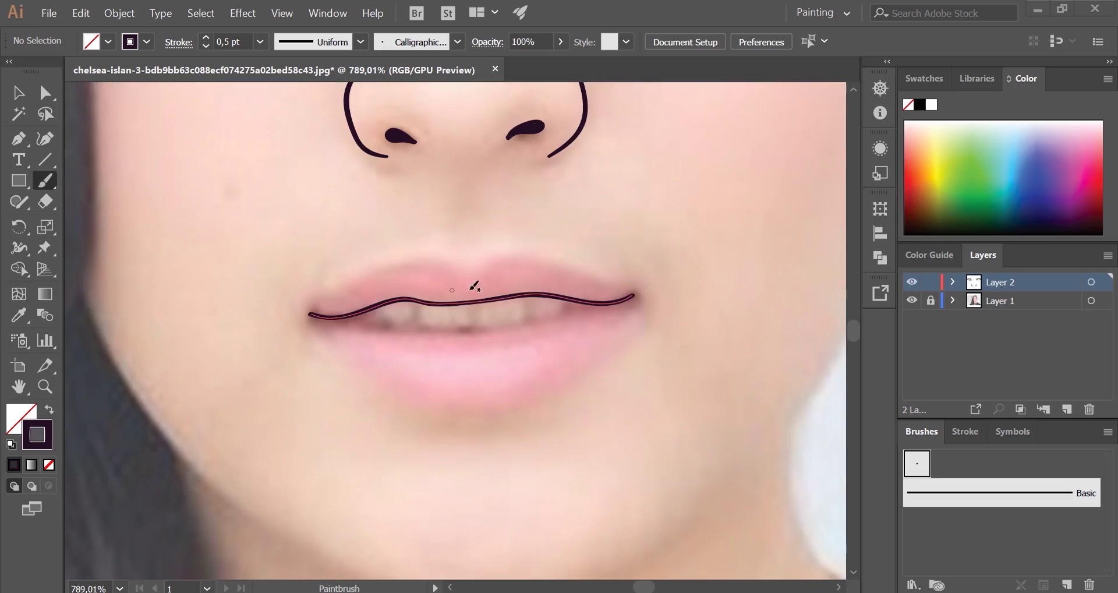
pyautogui.moveTo(637, 289); pyautogui.dragTo(309, 314)
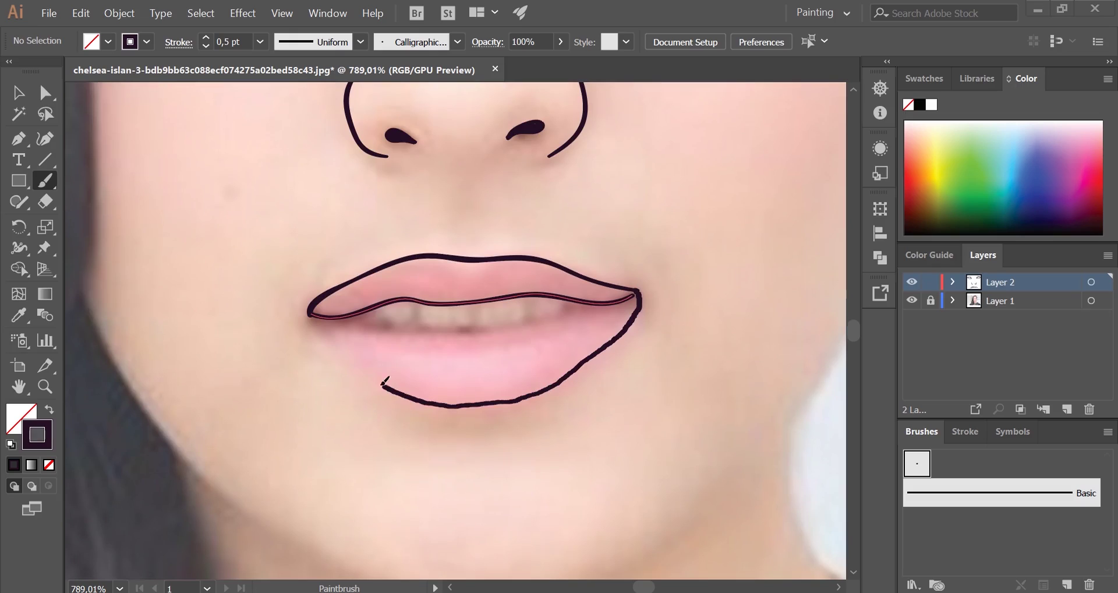
pyautogui.moveTo(639, 293); pyautogui.dragTo(309, 316)
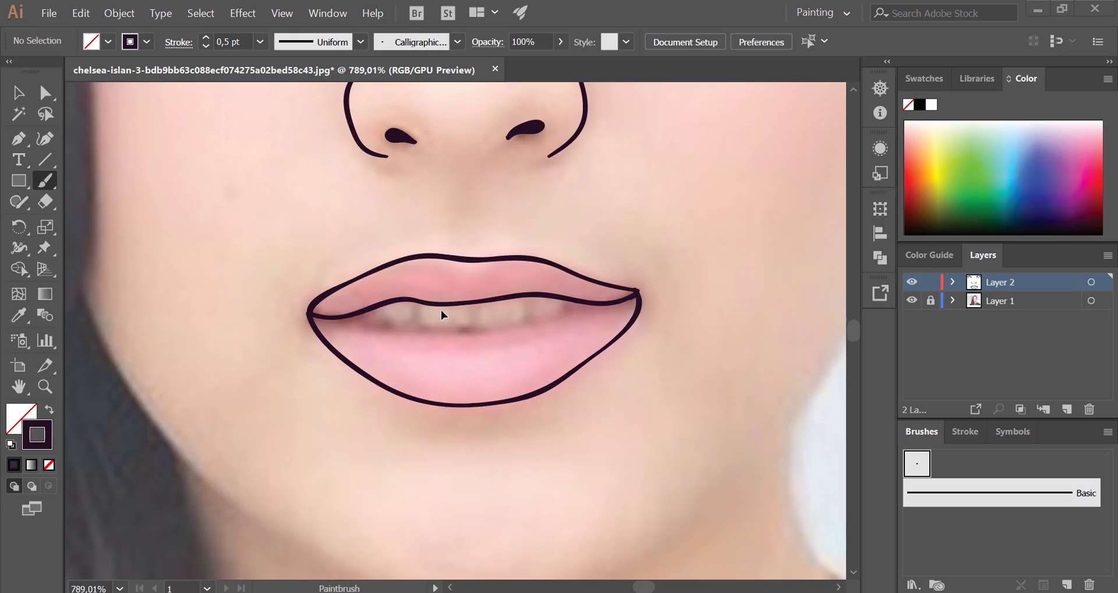
pyautogui.moveTo(581, 301); pyautogui.dragTo(368, 311)
pyautogui.moveTo(529, 293); pyautogui.dragTo(530, 302)
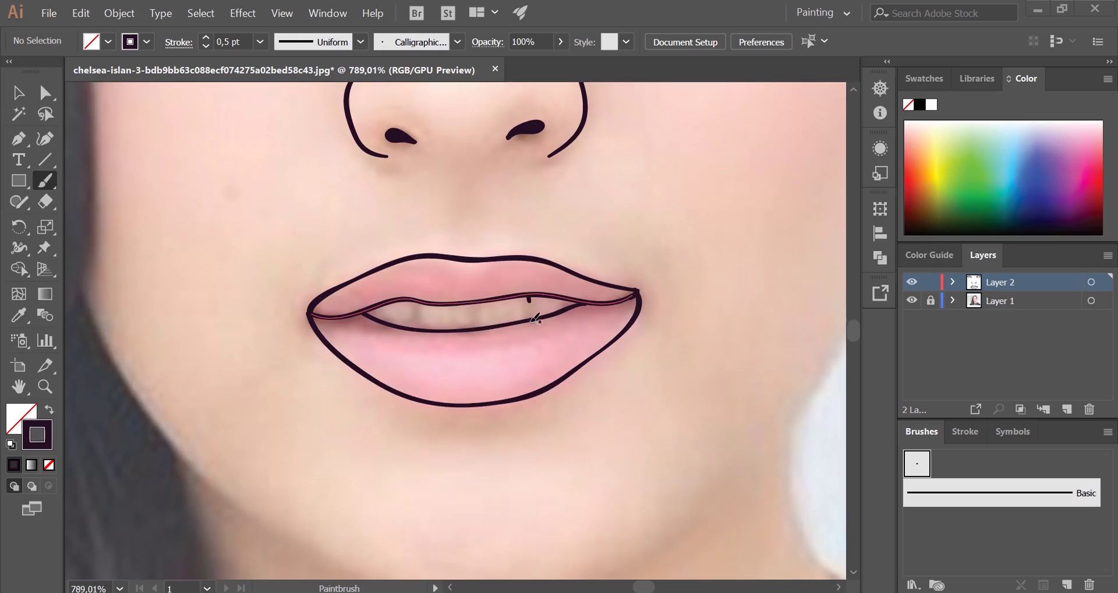
pyautogui.moveTo(471, 326); pyautogui.dragTo(349, 327)
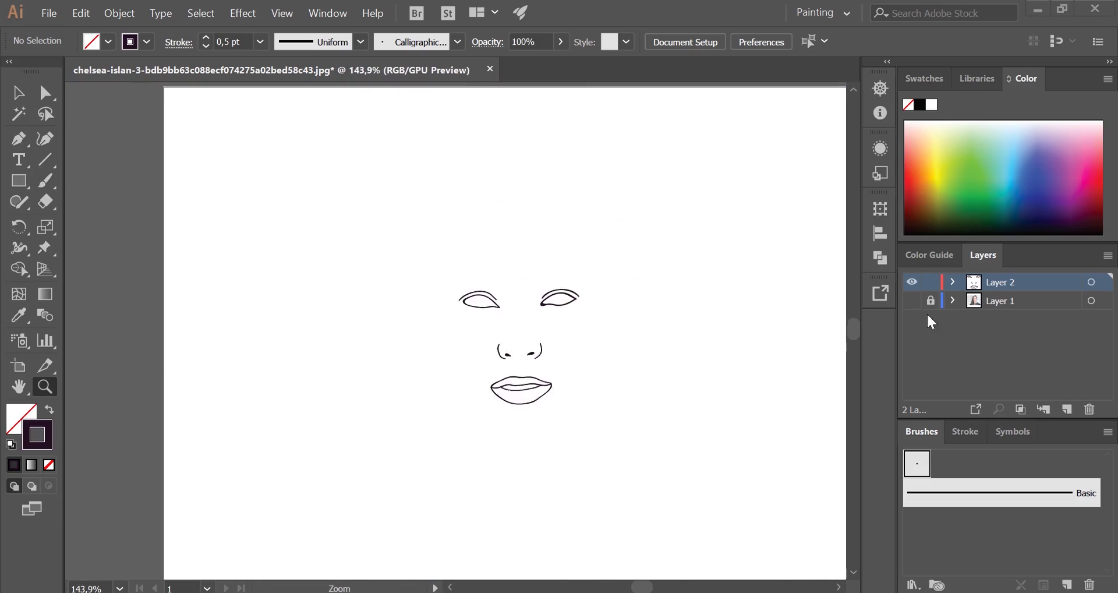
# Draw a curved iris line inside the eyes.
pyautogui.moveTo(537, 299)
pyautogui.mouseDown()
pyautogui.moveTo(702, 238)
pyautogui.moveTo(578, 251)
pyautogui.mouseUp()
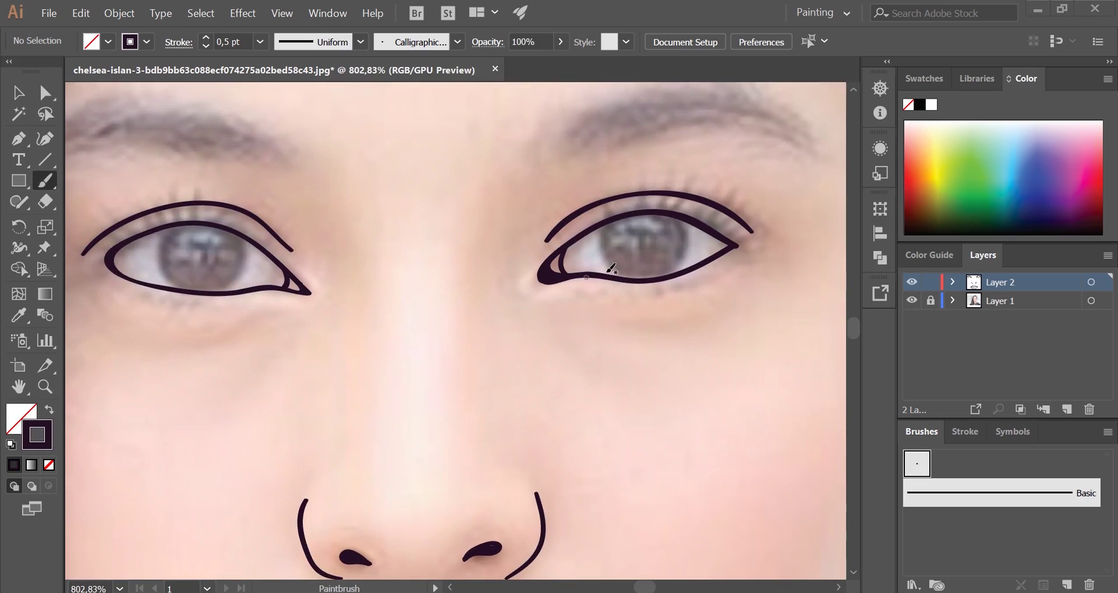
pyautogui.hotkey('ctrl', 'z')
pyautogui.moveTo(169, 233); pyautogui.dragTo(466, 248)
pyautogui.moveTo(543, 248); pyautogui.dragTo(513, 301)
# Brush a first jaw outline down both sides of the face to the chin.
pyautogui.keyDown('alt'); pyautogui.scroll(-5, 487, 255); pyautogui.keyUp('alt')
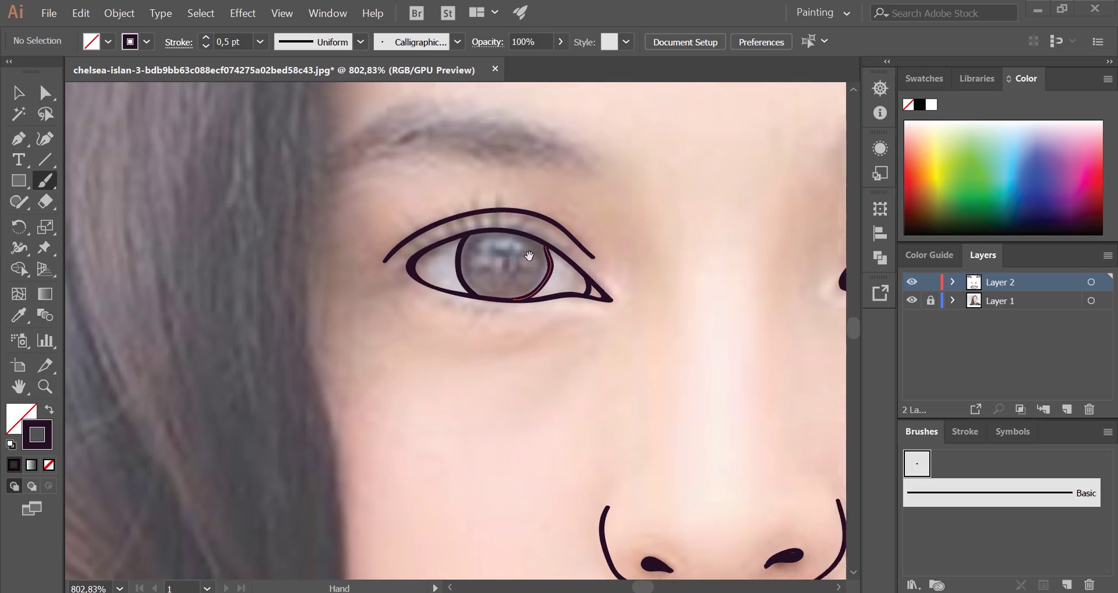
pyautogui.keyDown('alt'); pyautogui.scroll(4, 574, 214); pyautogui.keyUp('alt')
pyautogui.scroll(-3, 573, 215)
pyautogui.moveTo(654, 145)
pyautogui.mouseDown()
pyautogui.moveTo(637, 213)
pyautogui.moveTo(434, 423)
pyautogui.mouseUp()
pyautogui.hscroll(-2, 392, 361)
pyautogui.moveTo(360, 319); pyautogui.dragTo(548, 403)
pyautogui.keyDown('alt'); pyautogui.scroll(-5, 549, 402); pyautogui.keyUp('alt')
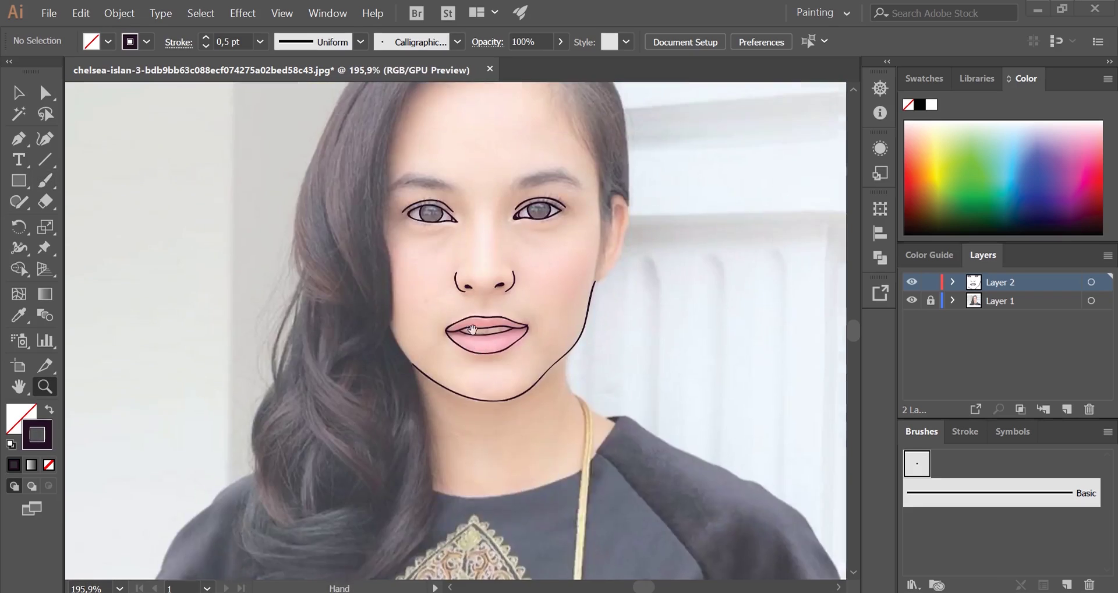
pyautogui.keyDown('alt'); pyautogui.scroll(3, 561, 312); pyautogui.keyUp('alt')
# Toggle the photo and line-drawing layers' visibility to check the tracing.
pyautogui.click(912, 300)
pyautogui.moveTo(912, 300); pyautogui.dragTo(912, 283)
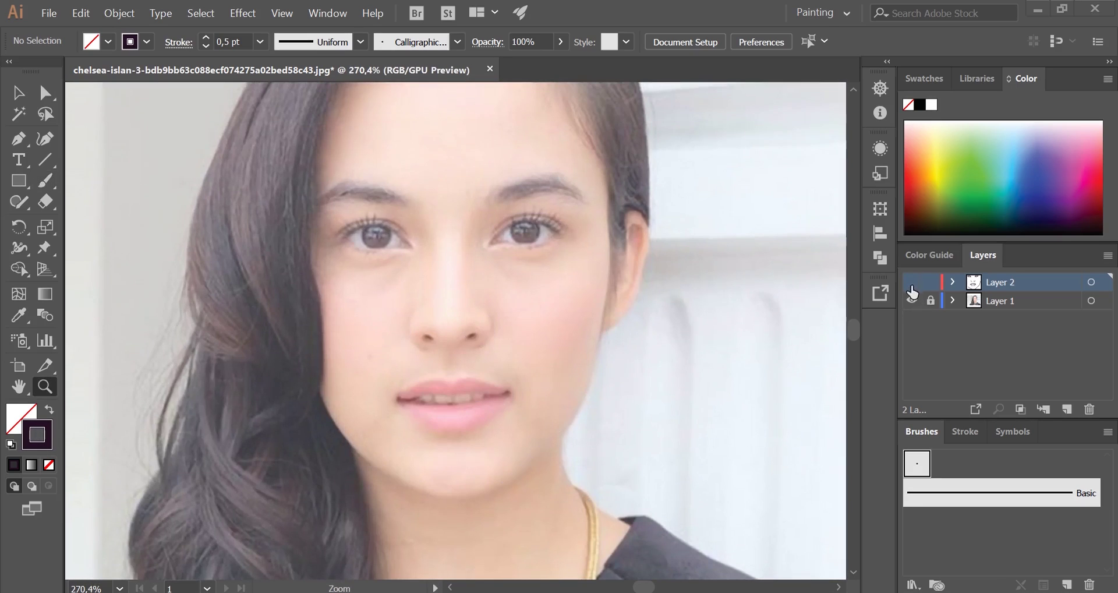
pyautogui.click(912, 282)
pyautogui.keyDown('alt'); pyautogui.scroll(3, 559, 456); pyautogui.keyUp('alt')
# Redraw the jawline from the right cheek around the chin and up the left.
pyautogui.press('b')
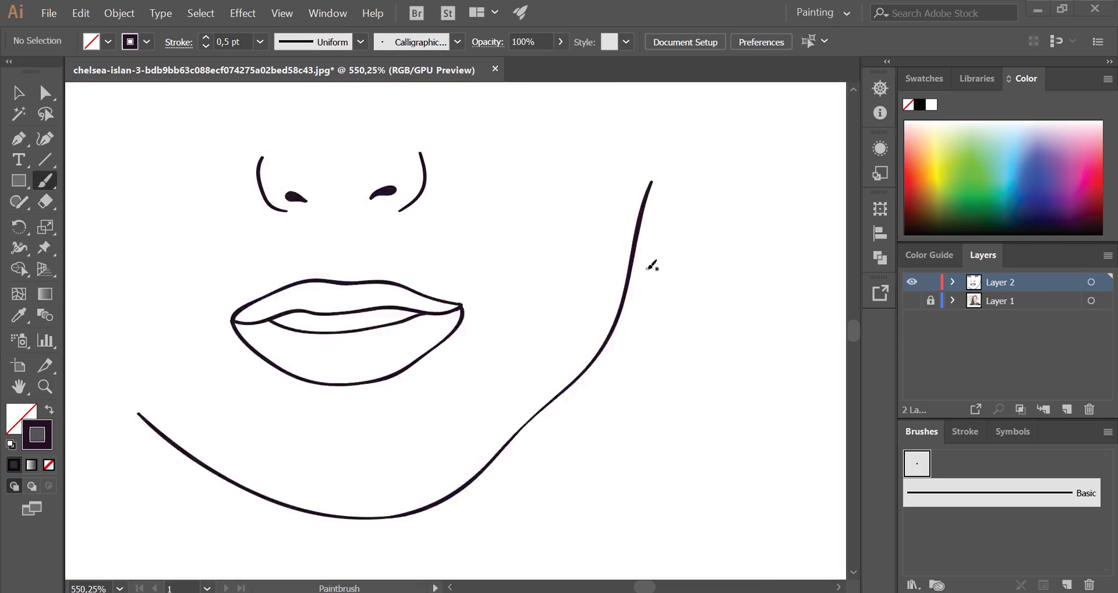
pyautogui.moveTo(651, 182); pyautogui.dragTo(448, 362)
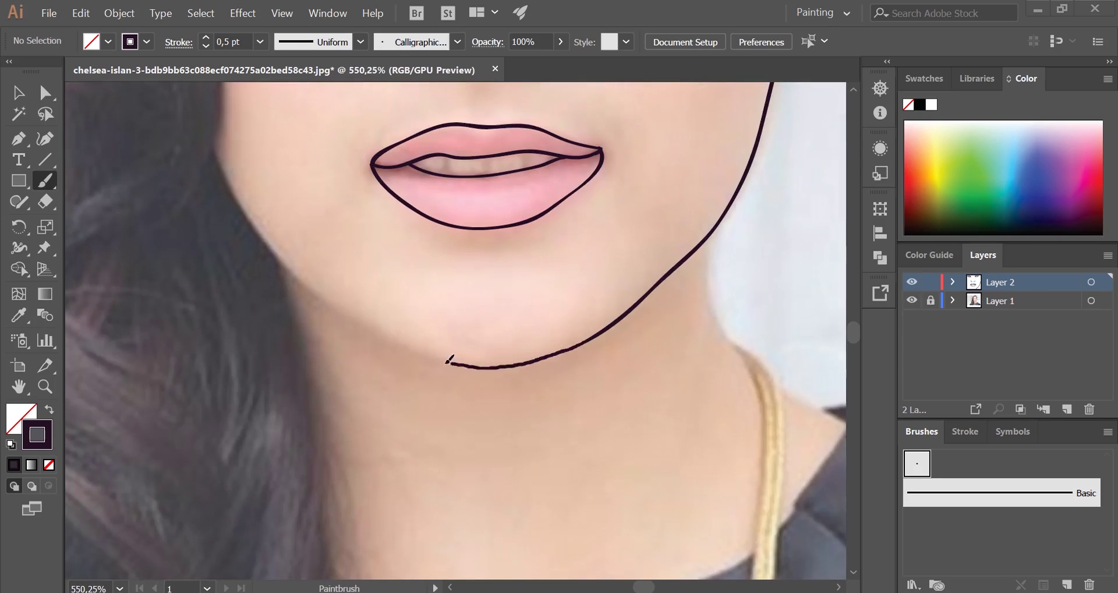
pyautogui.moveTo(497, 414); pyautogui.dragTo(328, 290)
pyautogui.moveTo(457, 331); pyautogui.dragTo(371, 274)
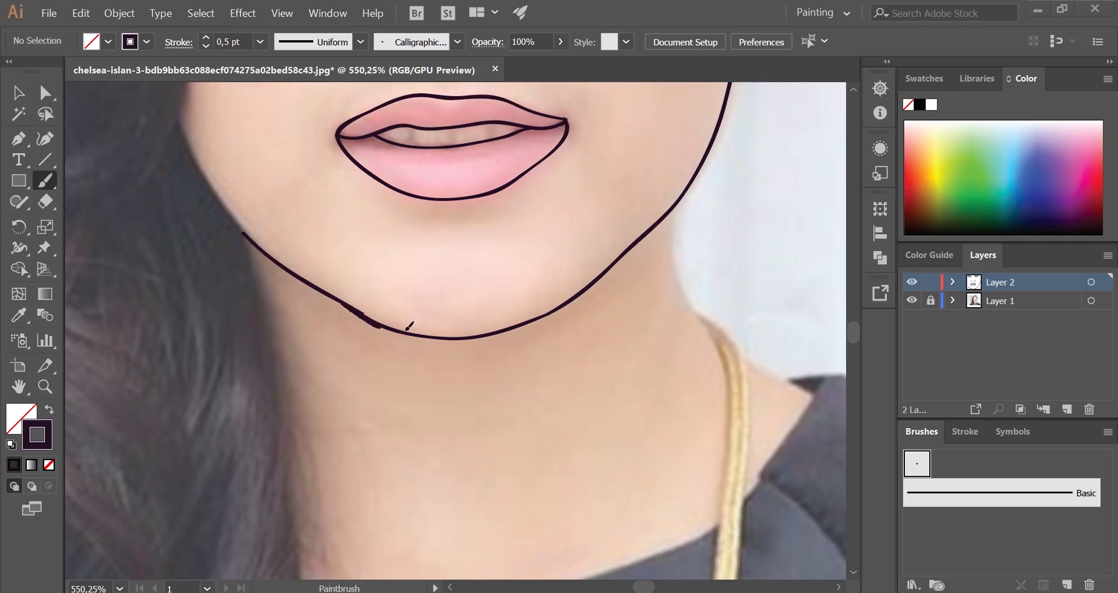
# Swap fill and stroke and draw filled shapes for both eyebrows with the Pencil.
pyautogui.press('z')
pyautogui.hotkey('shift', 'n')
pyautogui.hotkey('shift', 'x')
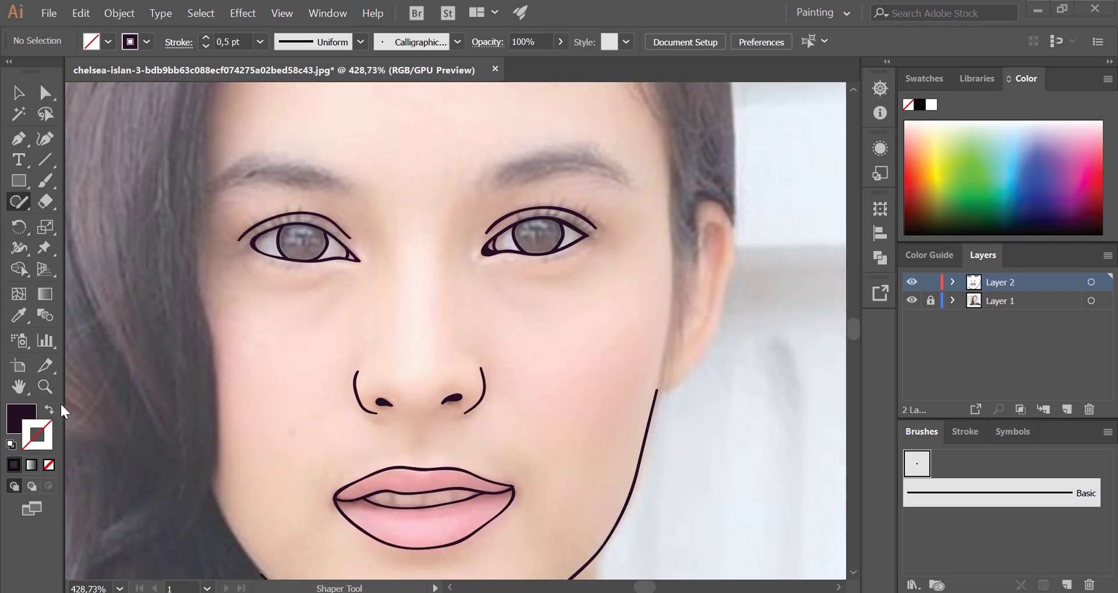
pyautogui.scroll(2, 61, 410)
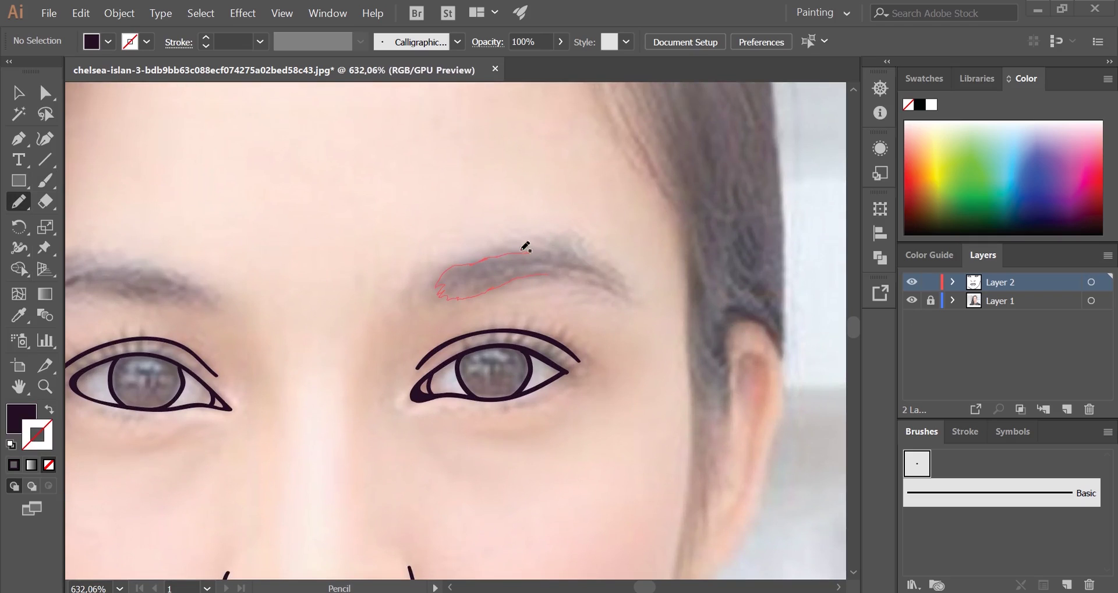
pyautogui.moveTo(619, 284); pyautogui.dragTo(620, 276)
pyautogui.moveTo(174, 299); pyautogui.dragTo(494, 280)
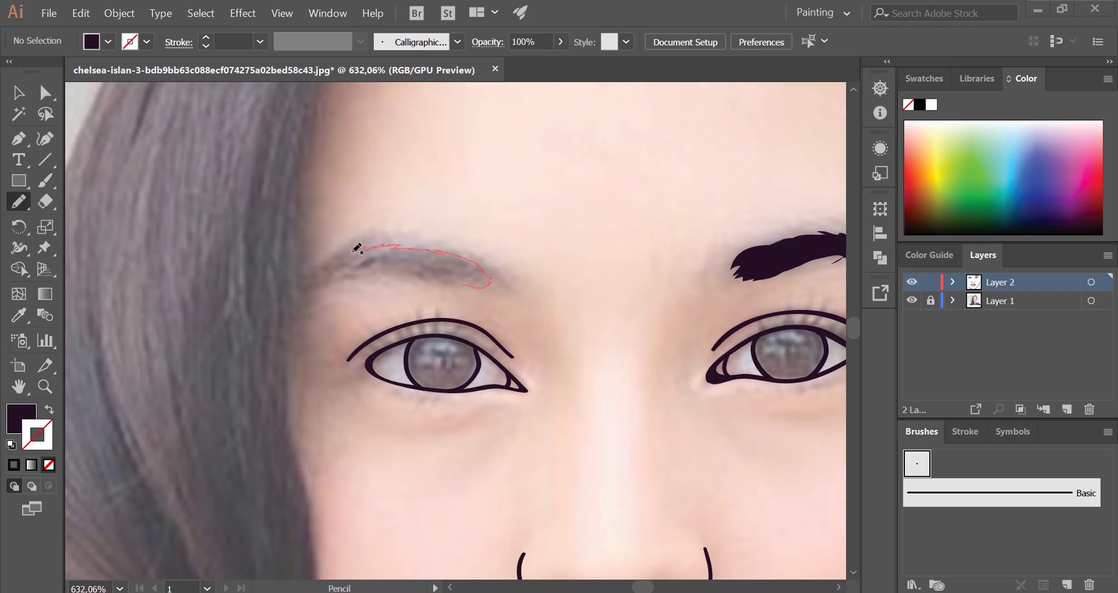
pyautogui.moveTo(426, 275); pyautogui.dragTo(317, 283)
# Draw the large filled hair shape beside the face along the hairline.
pyautogui.scroll(-5, 354, 194)
pyautogui.scroll(4, 135, 189)
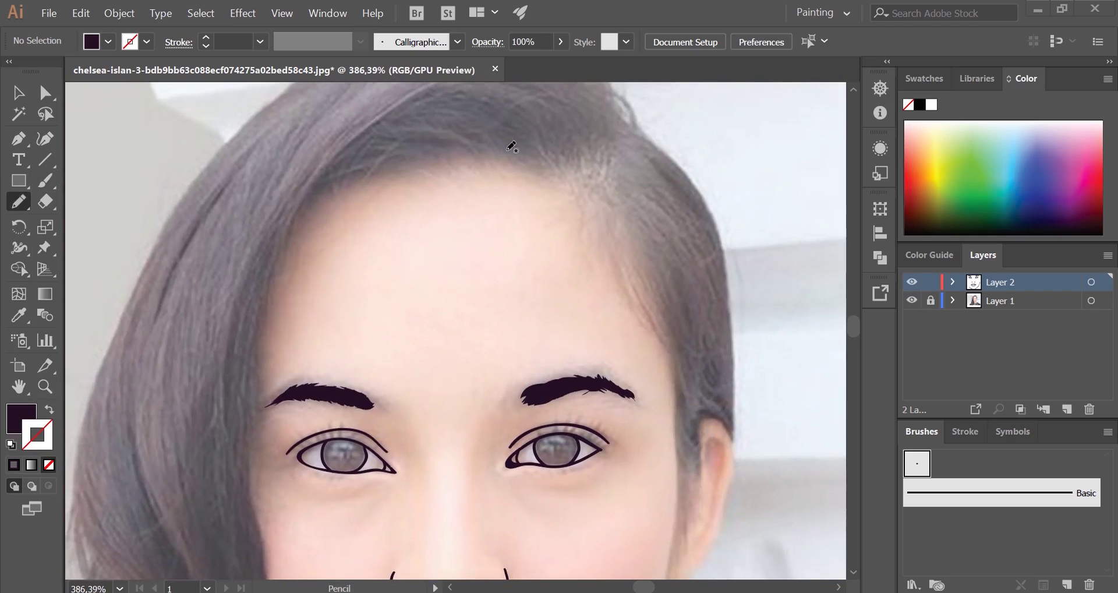
pyautogui.moveTo(365, 173); pyautogui.dragTo(326, 175)
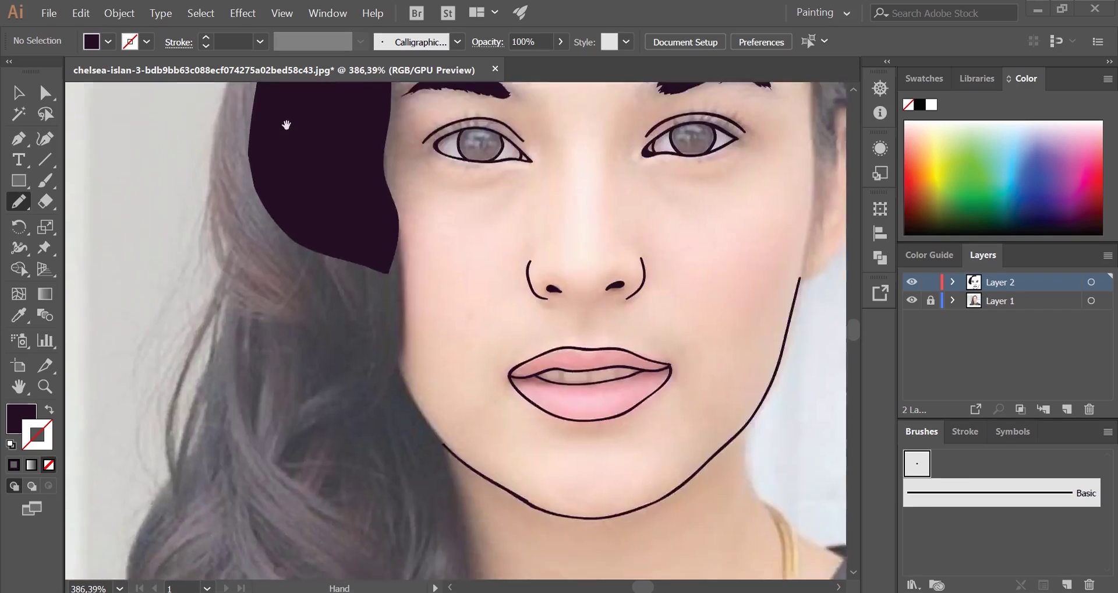
pyautogui.moveTo(358, 115); pyautogui.dragTo(300, 233)
pyautogui.scroll(-1, 242, 232)
pyautogui.scroll(-1, 291, 216)
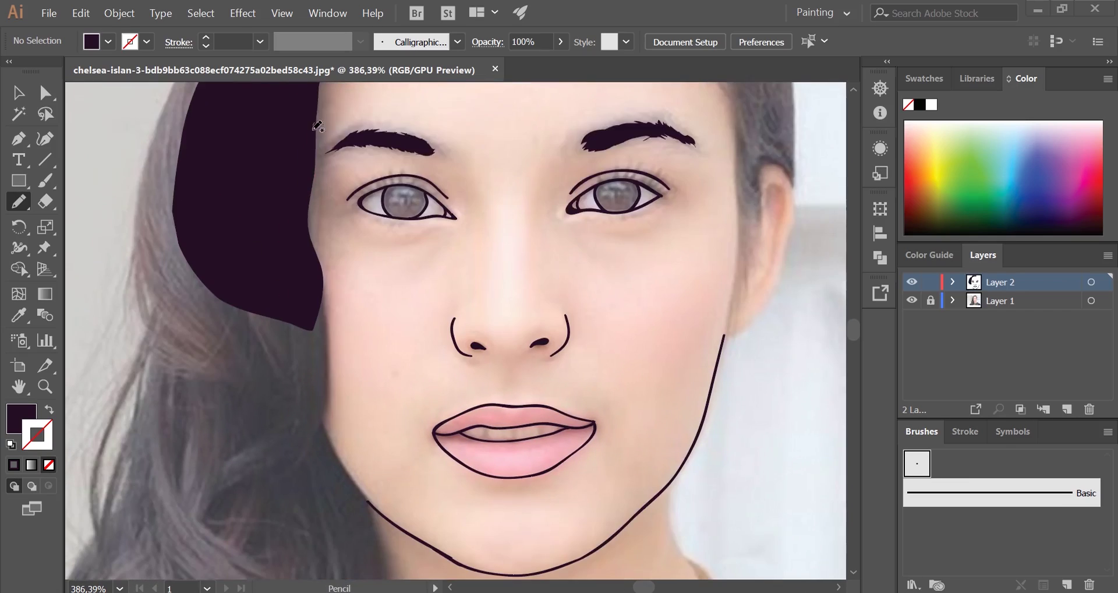
pyautogui.scroll(-1, 311, 142)
pyautogui.scroll(-3, 365, 372)
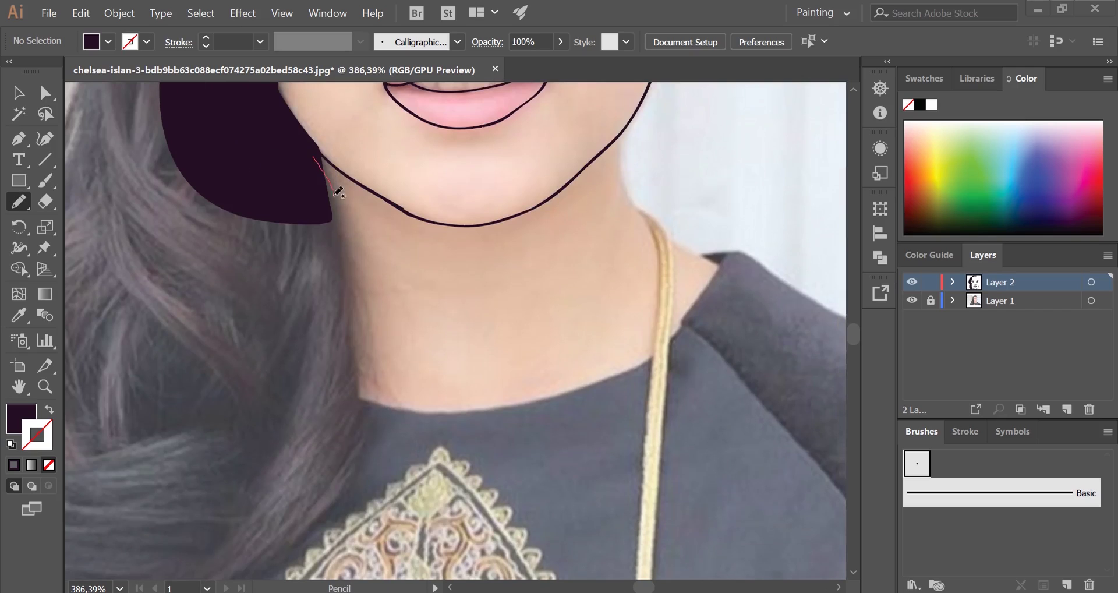
pyautogui.scroll(9, 582, 204)
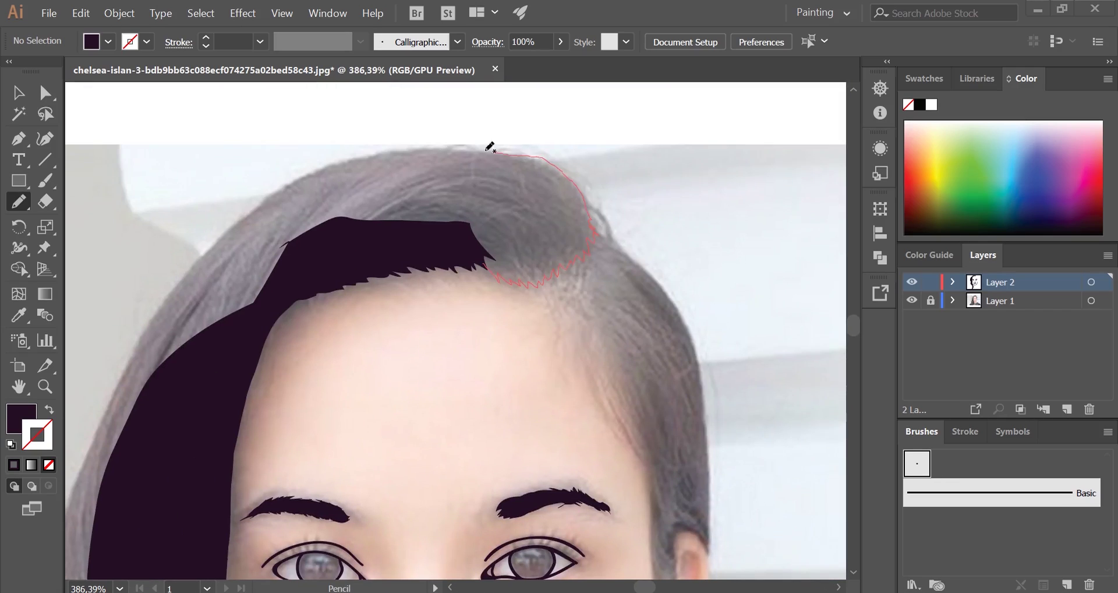
# Add further dark filled hair sections extending down past the shoulders.
pyautogui.moveTo(489, 149); pyautogui.dragTo(442, 150)
pyautogui.scroll(-1, 443, 174)
pyautogui.scroll(-2, 431, 186)
pyautogui.scroll(-2, 431, 187)
pyautogui.moveTo(341, 213)
pyautogui.mouseDown()
pyautogui.moveTo(395, 212)
pyautogui.moveTo(457, 156)
pyautogui.moveTo(424, 169)
pyautogui.mouseUp()
pyautogui.scroll(-5, 431, 183)
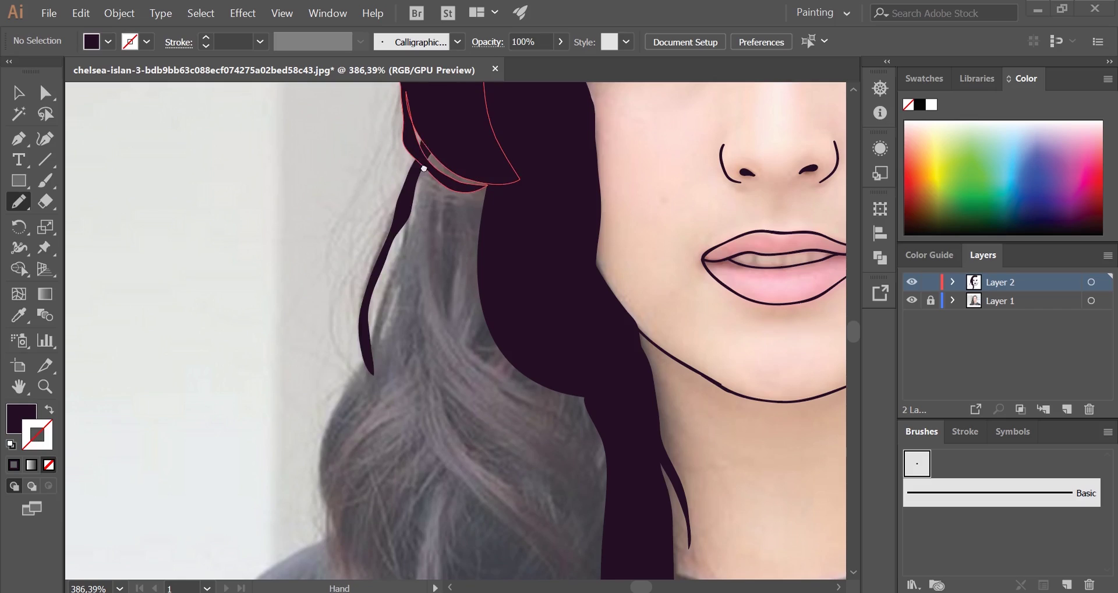
pyautogui.scroll(-1, 424, 168)
pyautogui.scroll(-6, 526, 199)
pyautogui.moveTo(516, 93); pyautogui.dragTo(319, 296)
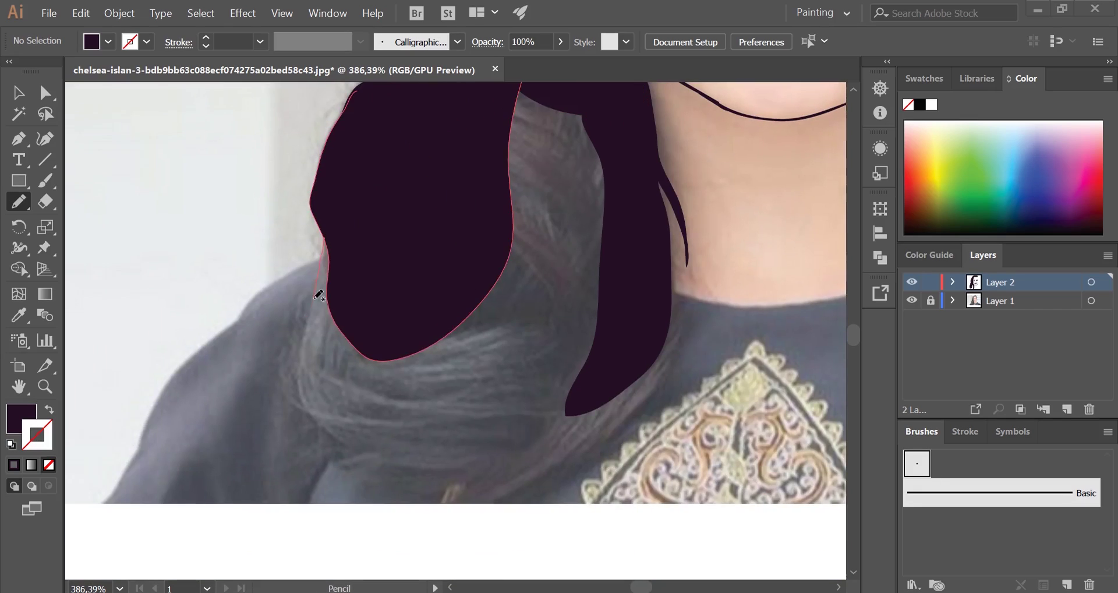
pyautogui.scroll(2, 303, 280)
pyautogui.scroll(-3, 437, 212)
pyautogui.scroll(10, 454, 380)
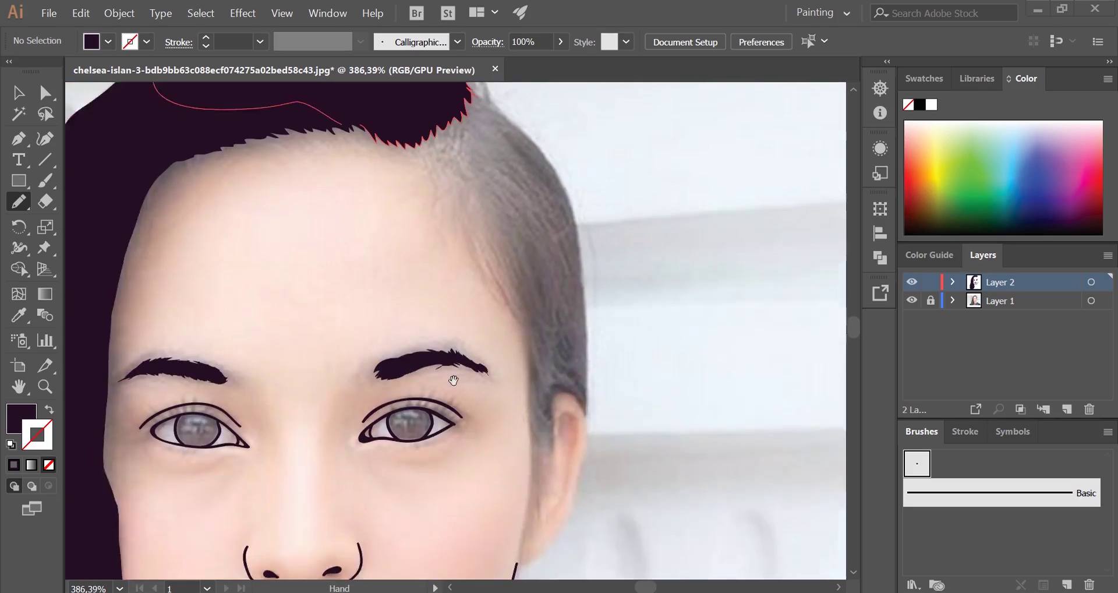
pyautogui.hscroll(5, 420, 251)
pyautogui.scroll(4, 388, 124)
pyautogui.scroll(-1, 384, 152)
pyautogui.scroll(-2, 391, 179)
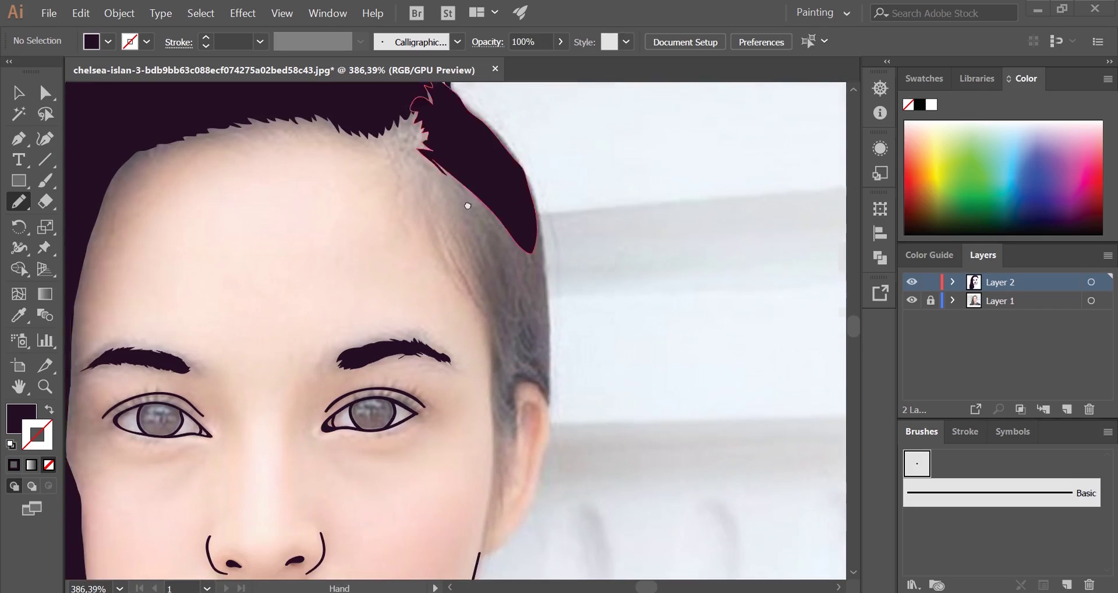
pyautogui.scroll(-2, 407, 232)
# Fill in the hair section above and beside the ear.
pyautogui.moveTo(368, 174); pyautogui.dragTo(479, 273)
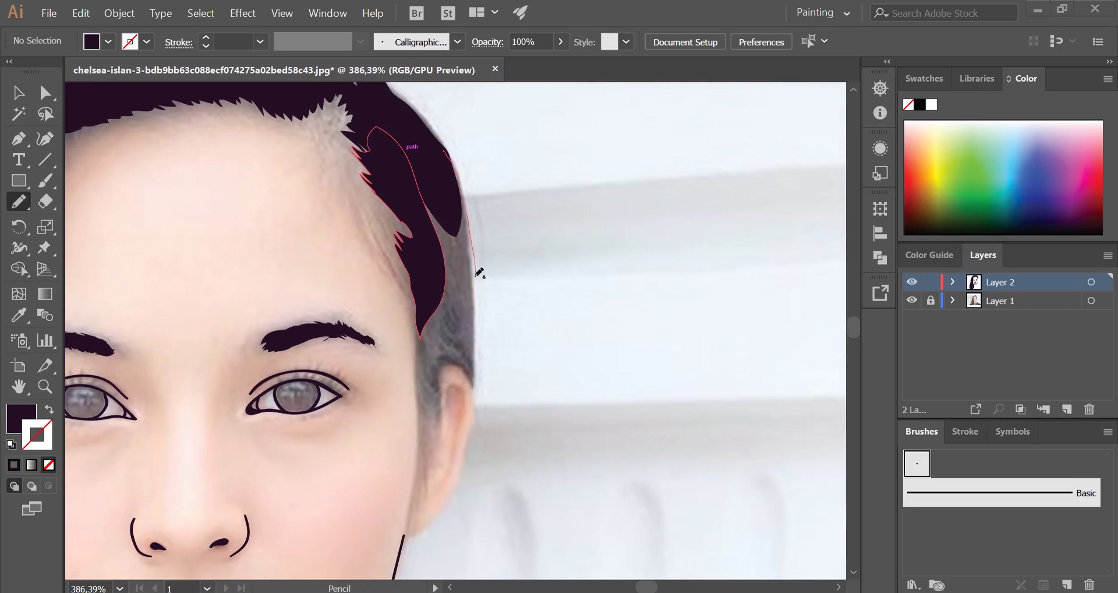
pyautogui.moveTo(420, 371); pyautogui.dragTo(419, 347)
pyautogui.press('b')
pyautogui.scroll(-1, 419, 349)
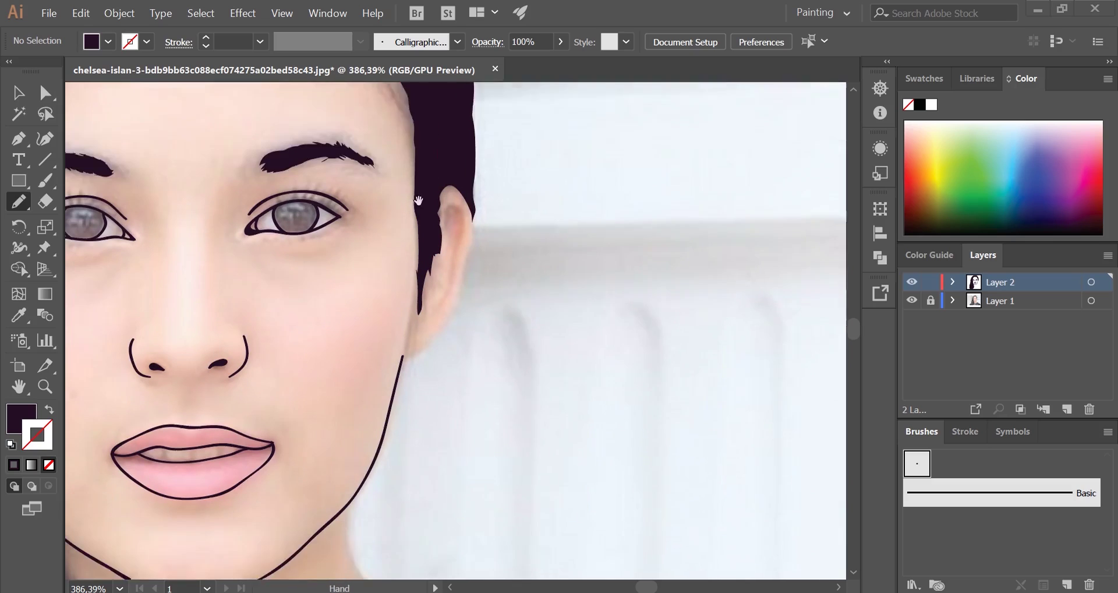
pyautogui.scroll(-2, 466, 291)
pyautogui.scroll(-3, 495, 233)
# Outline the ear down to the jaw with an inner ear stroke.
pyautogui.moveTo(536, 175); pyautogui.dragTo(529, 141)
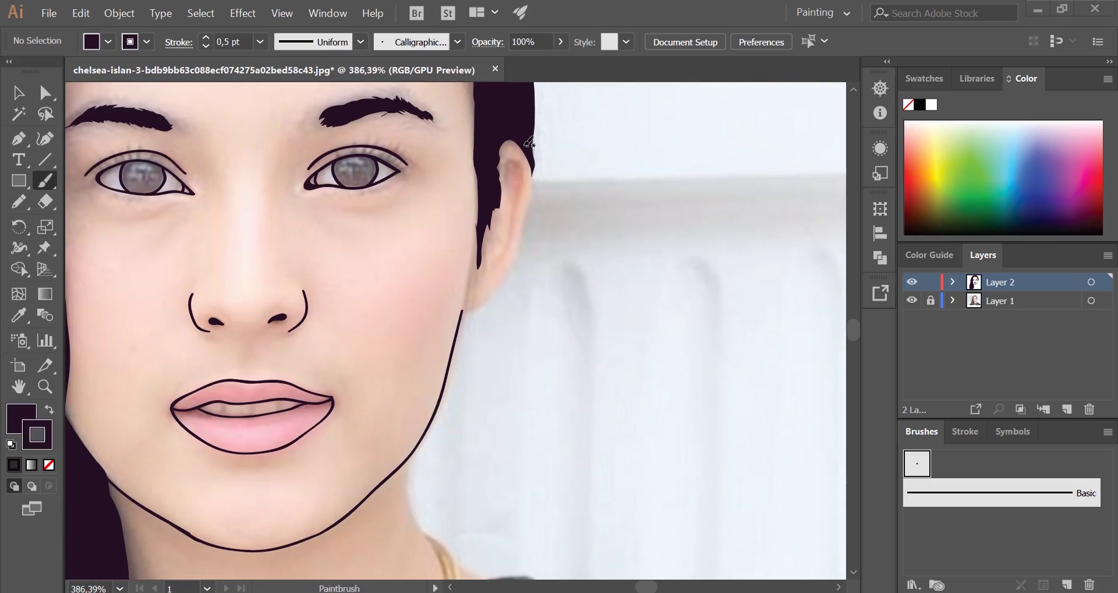
pyautogui.moveTo(522, 236); pyautogui.dragTo(463, 313)
pyautogui.moveTo(518, 169); pyautogui.dragTo(496, 265)
pyautogui.moveTo(431, 219); pyautogui.dragTo(495, 228)
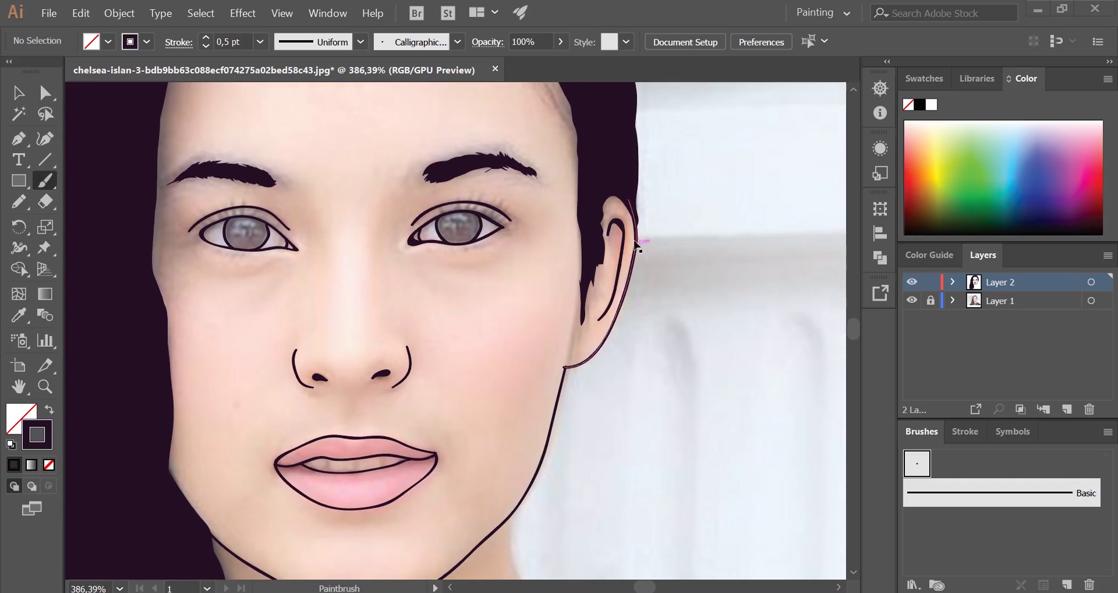
pyautogui.scroll(-3, 736, 269)
pyautogui.scroll(3, 580, 124)
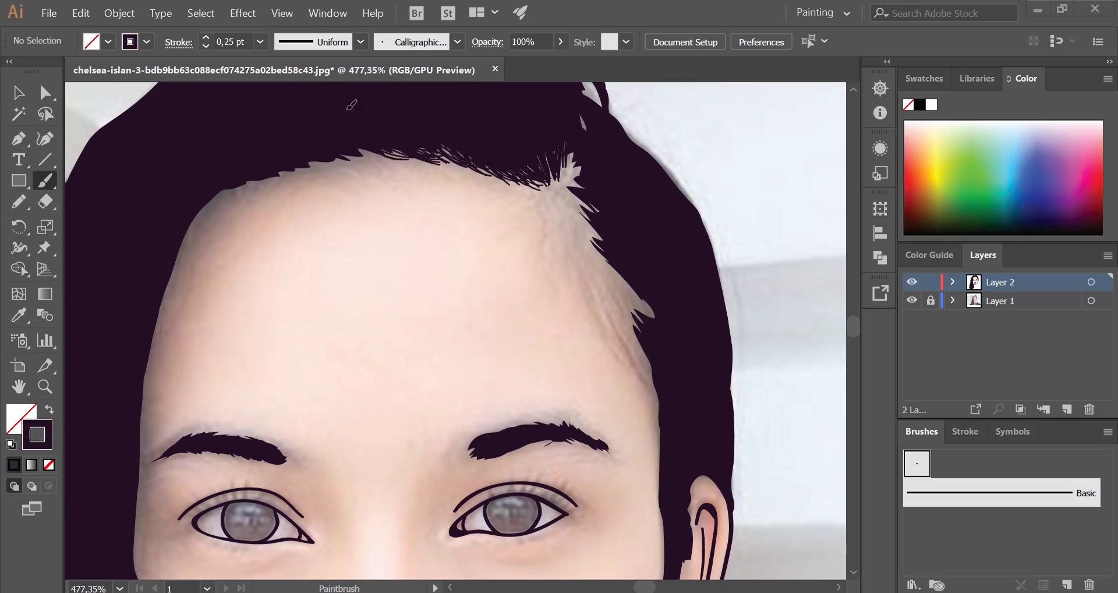
# Paint fine hair strands along the hairline.
pyautogui.moveTo(416, 169); pyautogui.dragTo(395, 158)
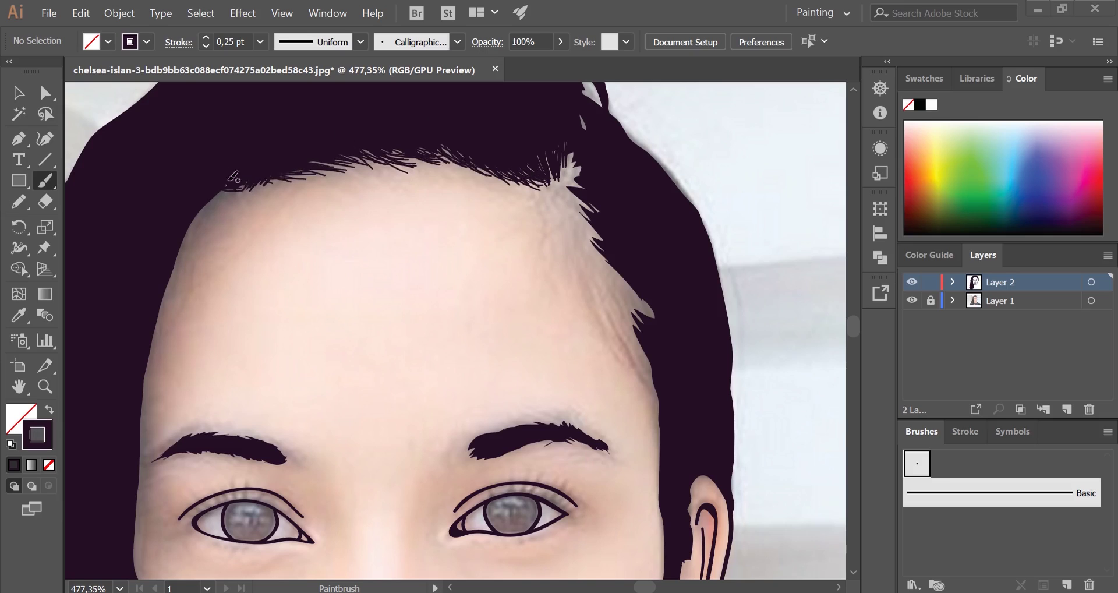
pyautogui.scroll(-5, 233, 177)
pyautogui.scroll(4, 324, 169)
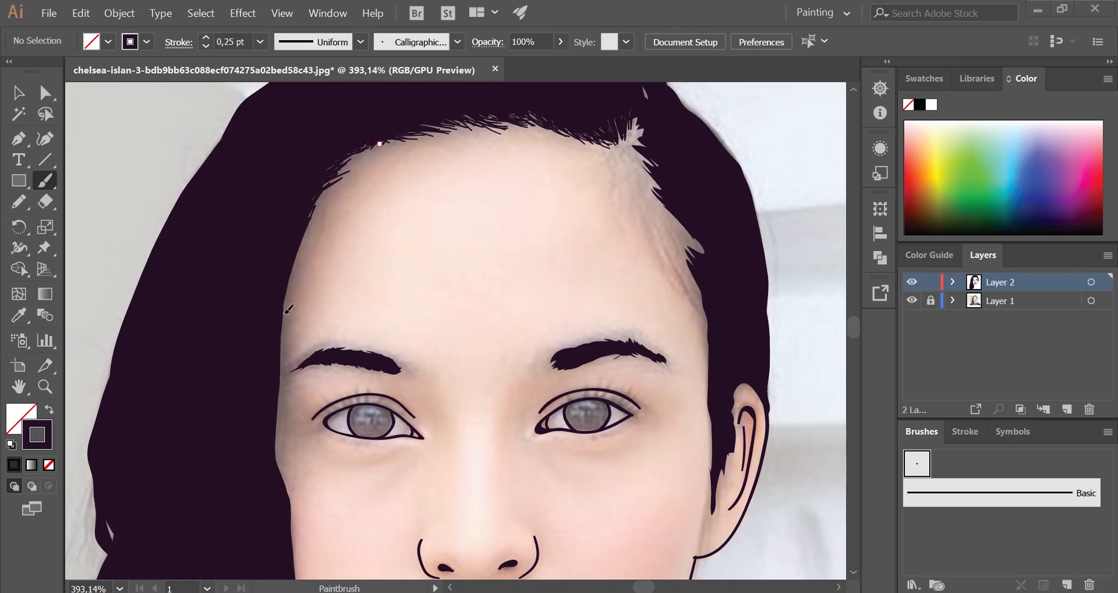
pyautogui.scroll(-3, 287, 309)
pyautogui.scroll(-3, 295, 174)
pyautogui.scroll(-3, 279, 144)
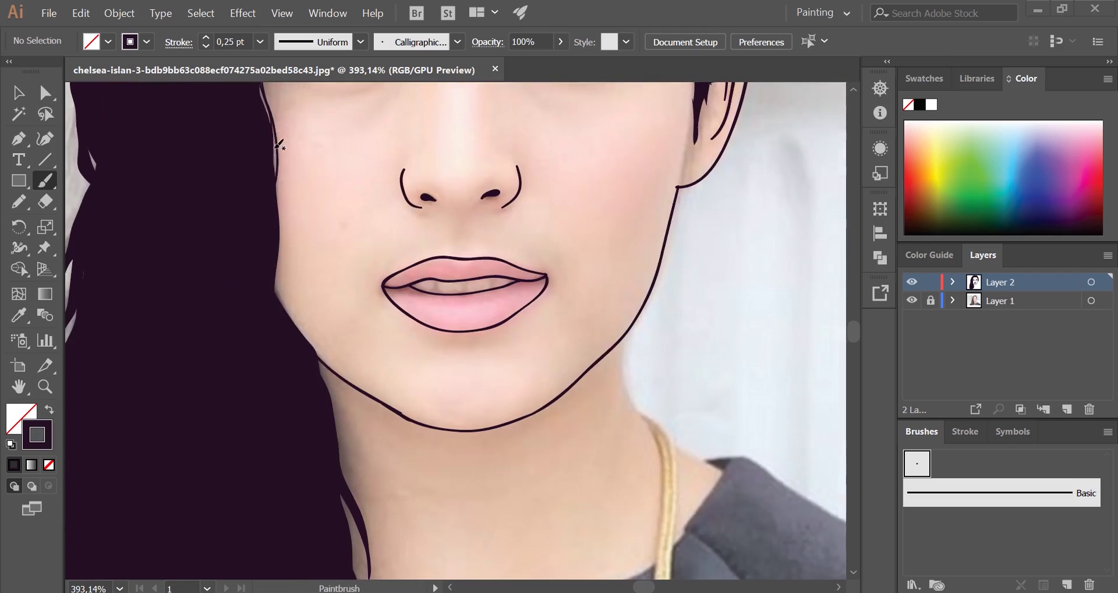
pyautogui.scroll(-3, 318, 381)
pyautogui.scroll(-3, 322, 325)
pyautogui.scroll(10, 361, 175)
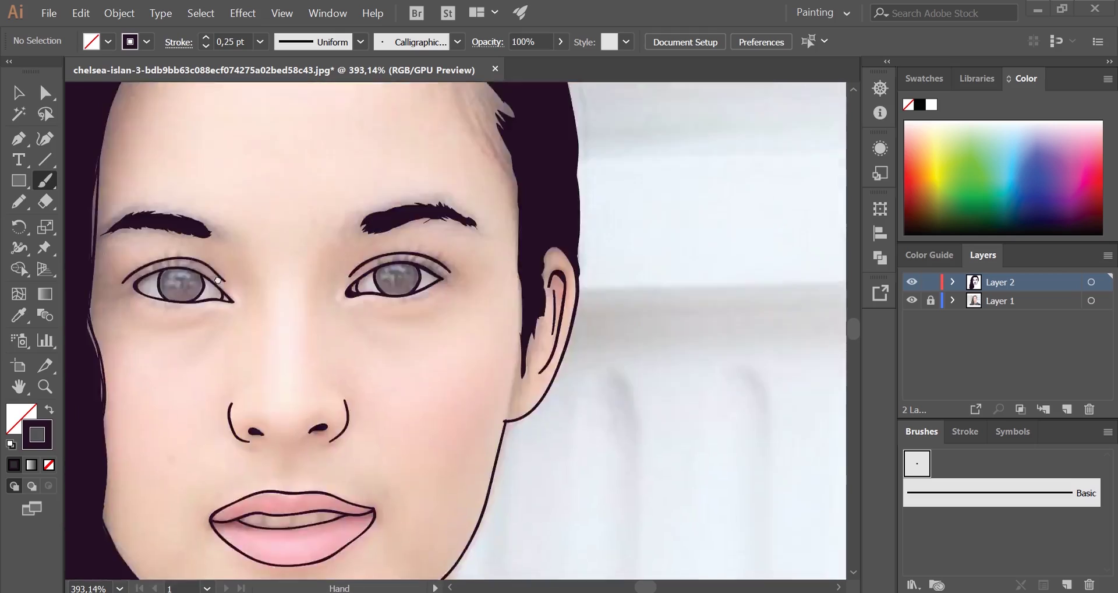
pyautogui.scroll(3, 379, 187)
pyautogui.scroll(-2, 350, 181)
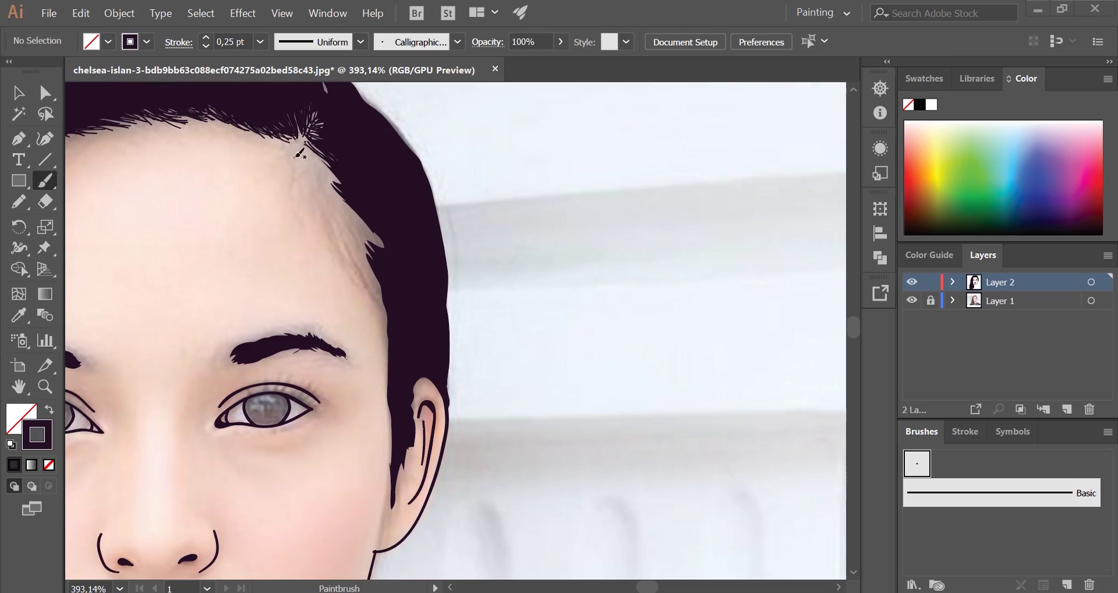
# Add more strands at the forehead hairline running down toward the temple.
pyautogui.moveTo(356, 175)
pyautogui.mouseDown()
pyautogui.moveTo(326, 251)
pyautogui.moveTo(335, 262)
pyautogui.mouseUp()
pyautogui.scroll(-1, 350, 186)
pyautogui.moveTo(355, 172); pyautogui.dragTo(332, 256)
pyautogui.scroll(-1, 340, 145)
pyautogui.moveTo(340, 144); pyautogui.dragTo(382, 239)
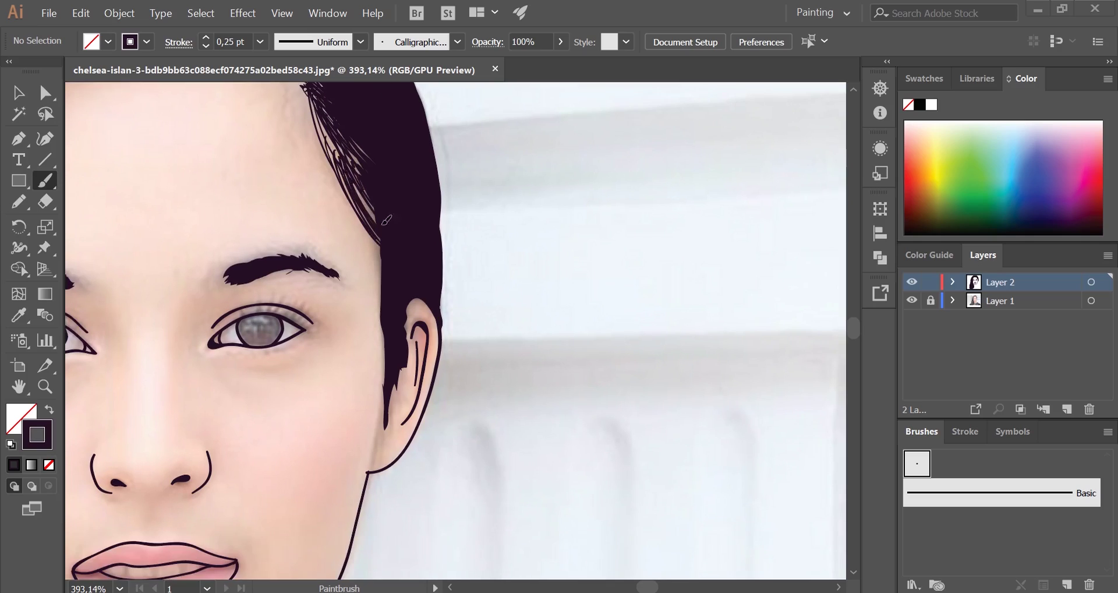
pyautogui.moveTo(364, 175); pyautogui.dragTo(416, 254)
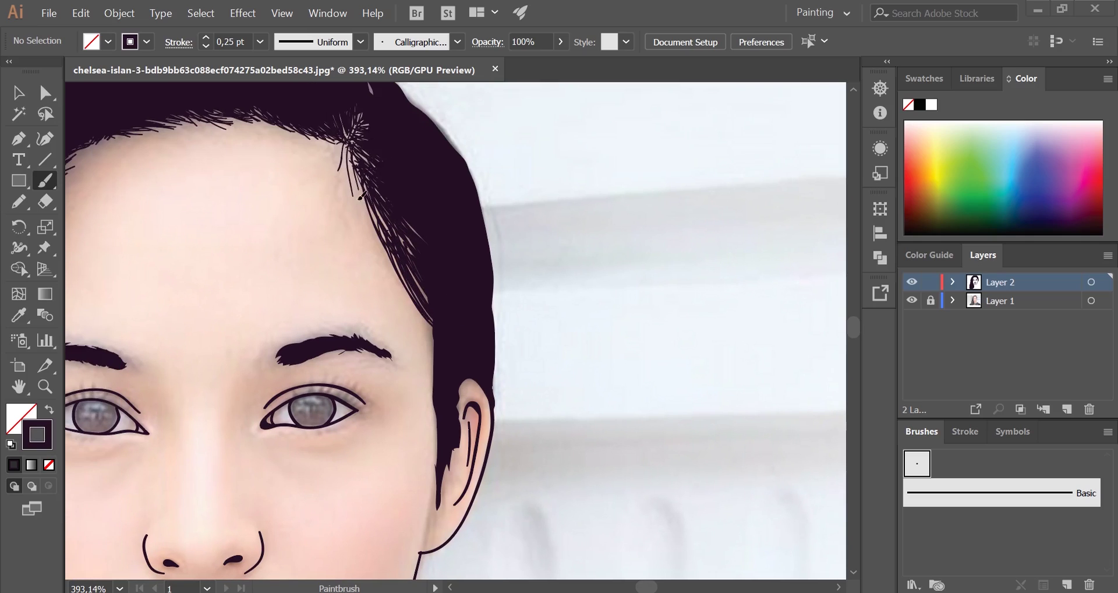
pyautogui.moveTo(361, 196); pyautogui.dragTo(475, 240)
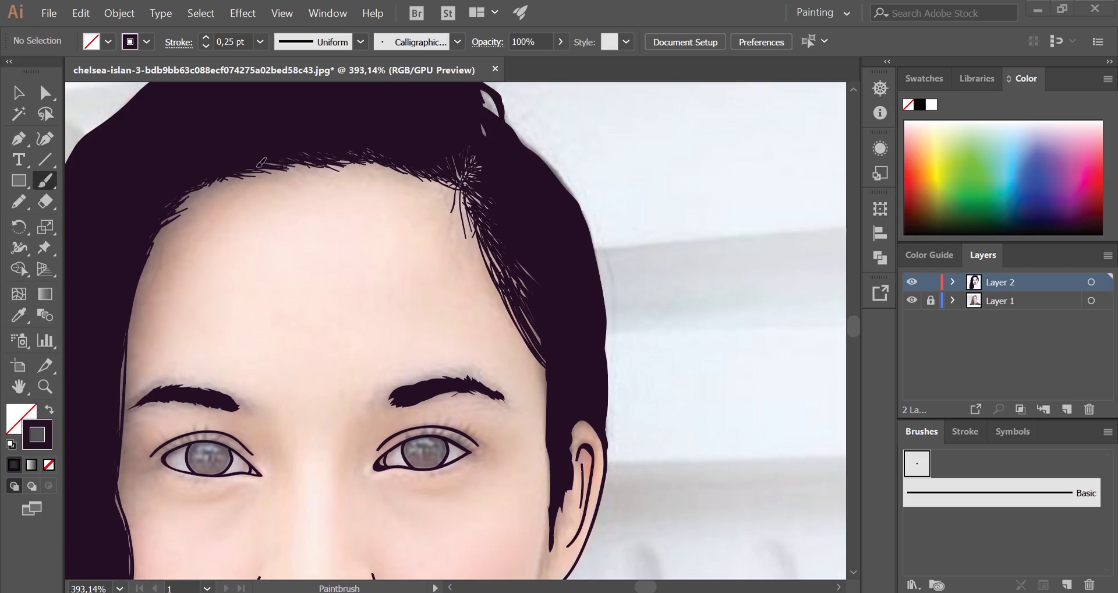
# Add loose hair strands along the hair's left edge.
pyautogui.hscroll(5, 329, 174)
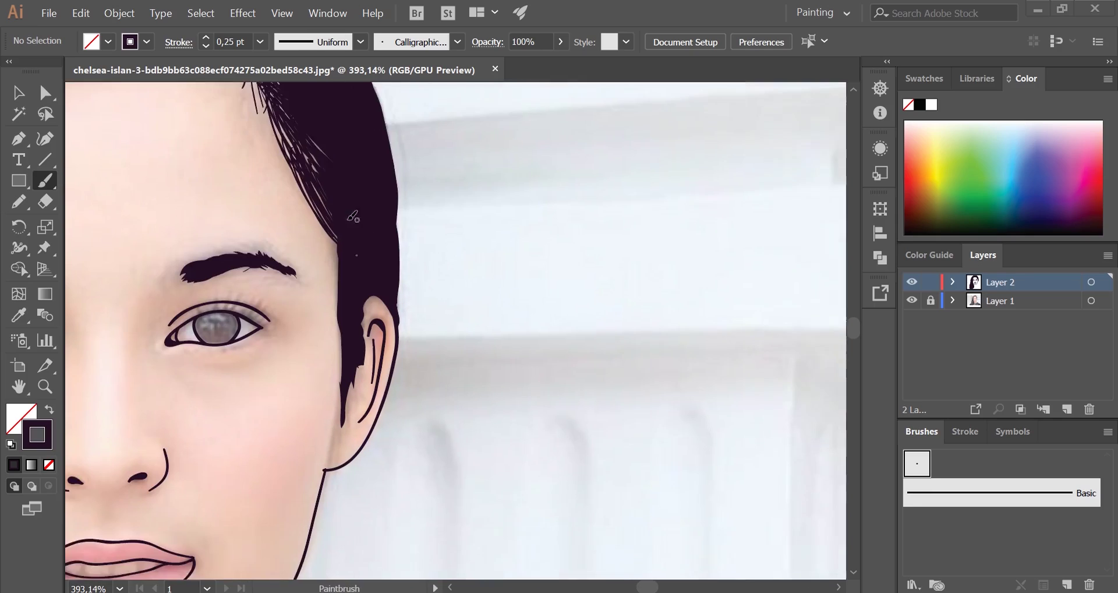
pyautogui.scroll(-8, 329, 209)
pyautogui.scroll(3, 322, 259)
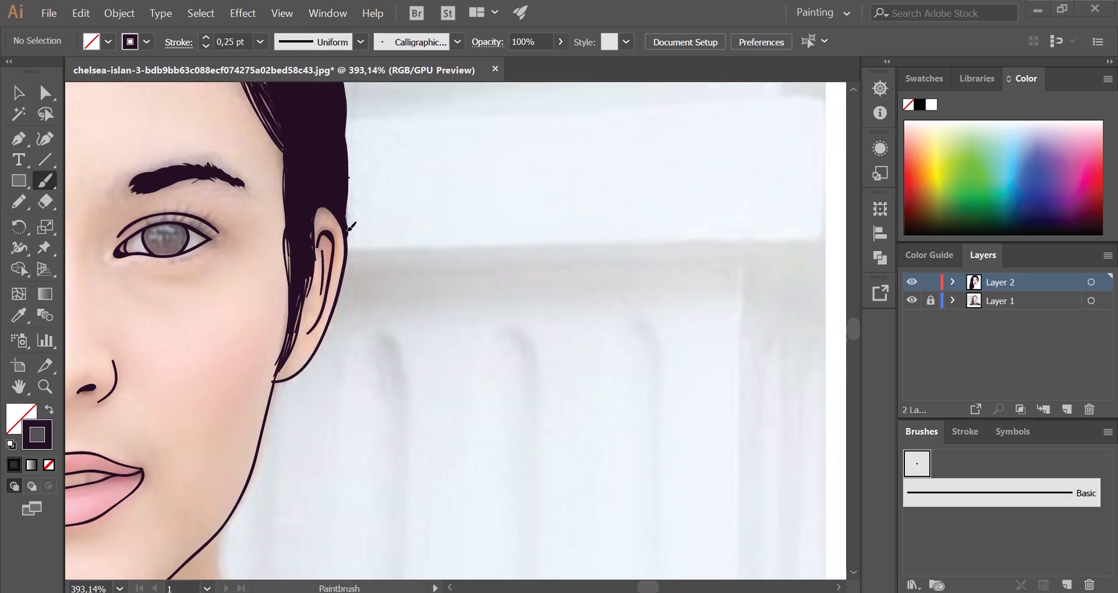
pyautogui.scroll(5, 322, 259)
pyautogui.scroll(6, 349, 233)
pyautogui.scroll(-2, 699, 291)
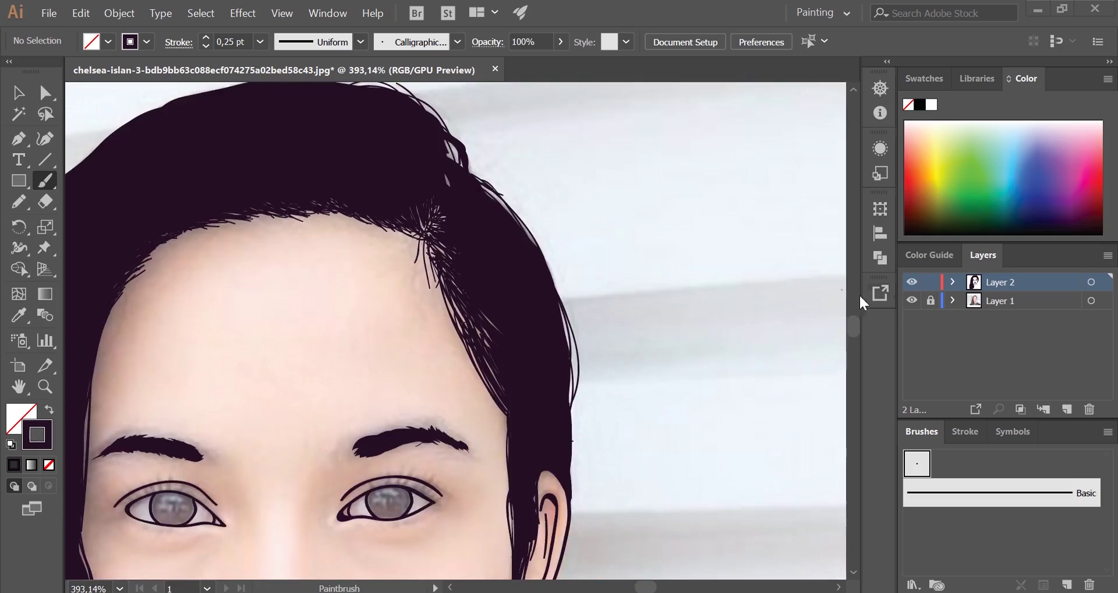
pyautogui.scroll(-3, 721, 269)
pyautogui.scroll(3, 669, 349)
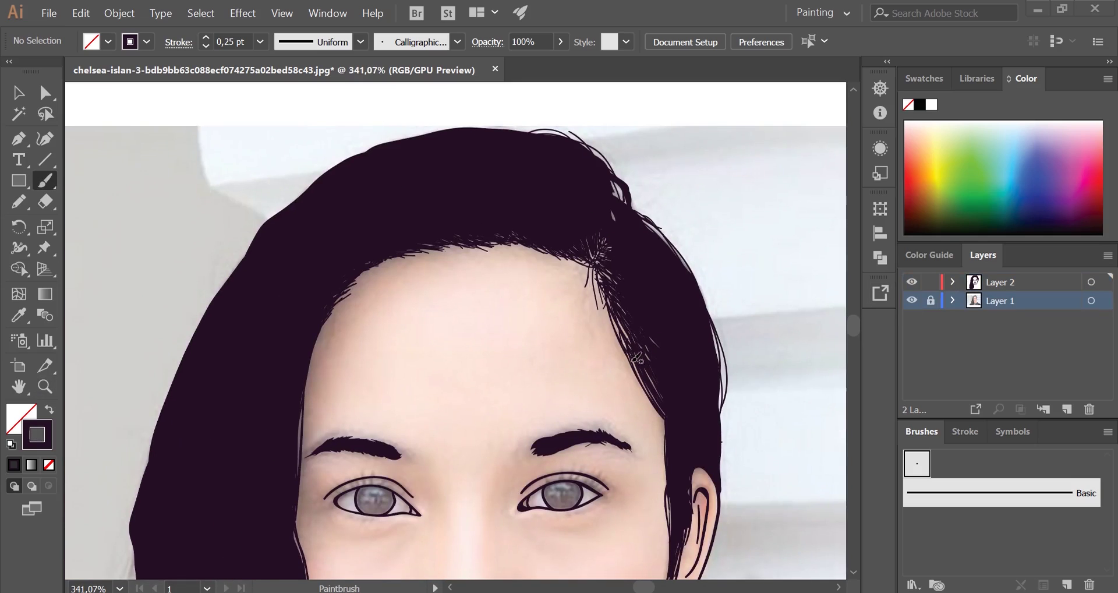
pyautogui.scroll(1, 618, 278)
pyautogui.hscroll(-1, 618, 278)
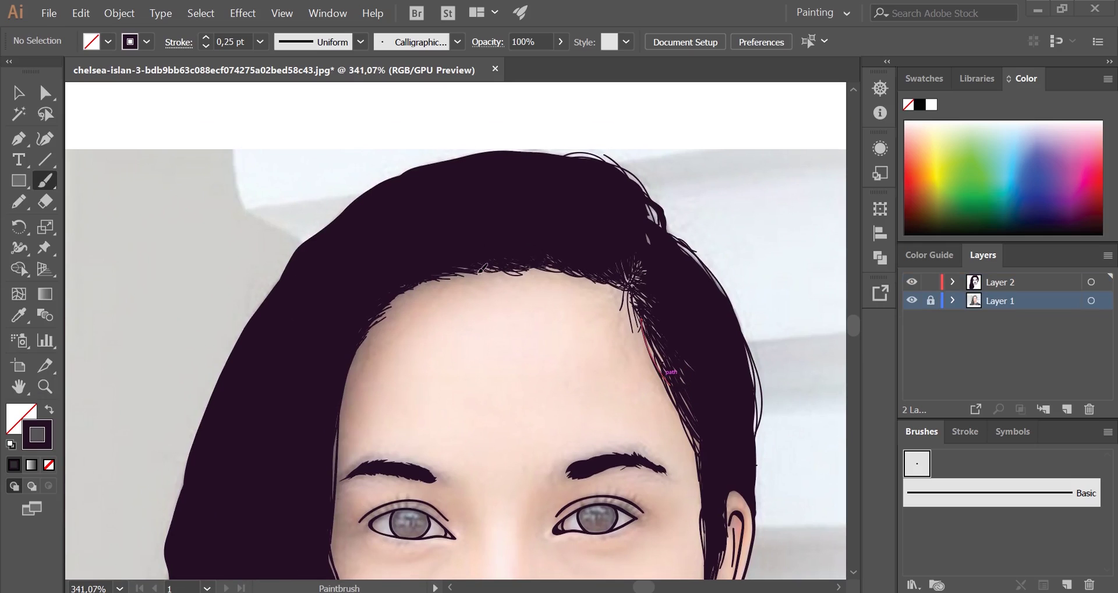
pyautogui.scroll(-5, 401, 266)
pyautogui.hscroll(-5, 401, 266)
pyautogui.scroll(-5, 385, 243)
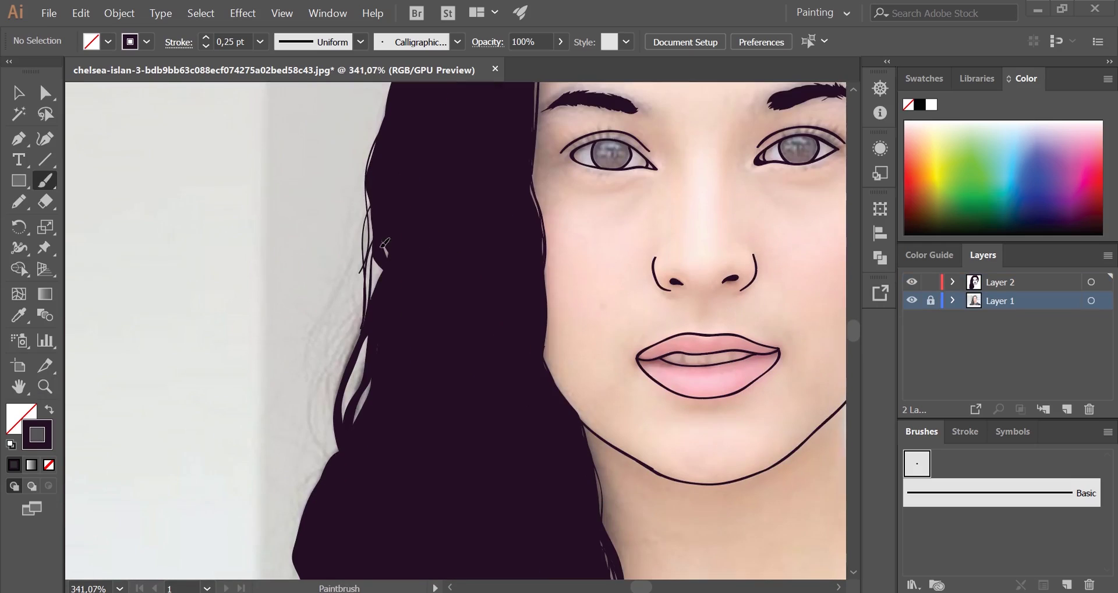
pyautogui.scroll(-1, 367, 280)
pyautogui.scroll(-2, 373, 285)
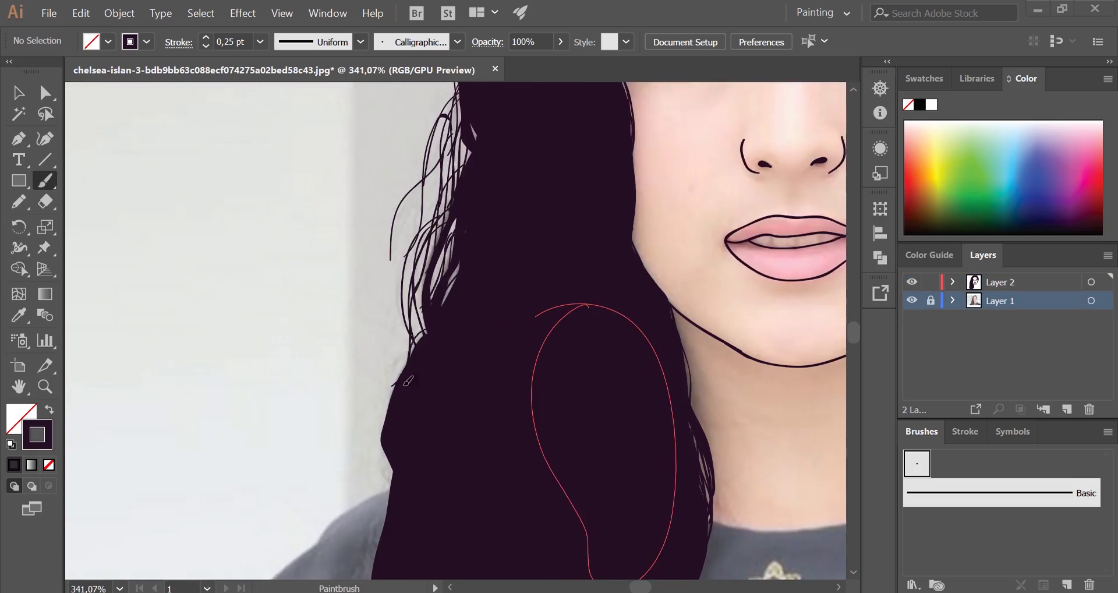
pyautogui.scroll(-4, 382, 291)
pyautogui.moveTo(379, 291); pyautogui.dragTo(373, 436)
pyautogui.hscroll(3, 454, 373)
pyautogui.scroll(-2, 454, 373)
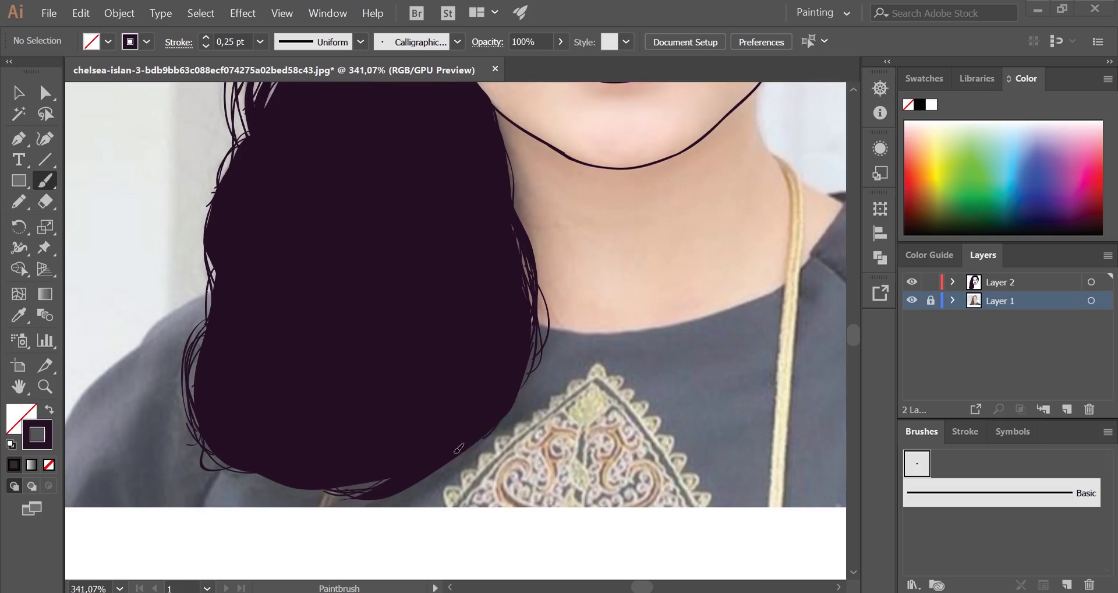
pyautogui.scroll(1, 349, 333)
pyautogui.scroll(5, 349, 332)
# Draw the neckline along the shirt collar.
pyautogui.hotkey('ctrl', '0')
pyautogui.scroll(5, 524, 233)
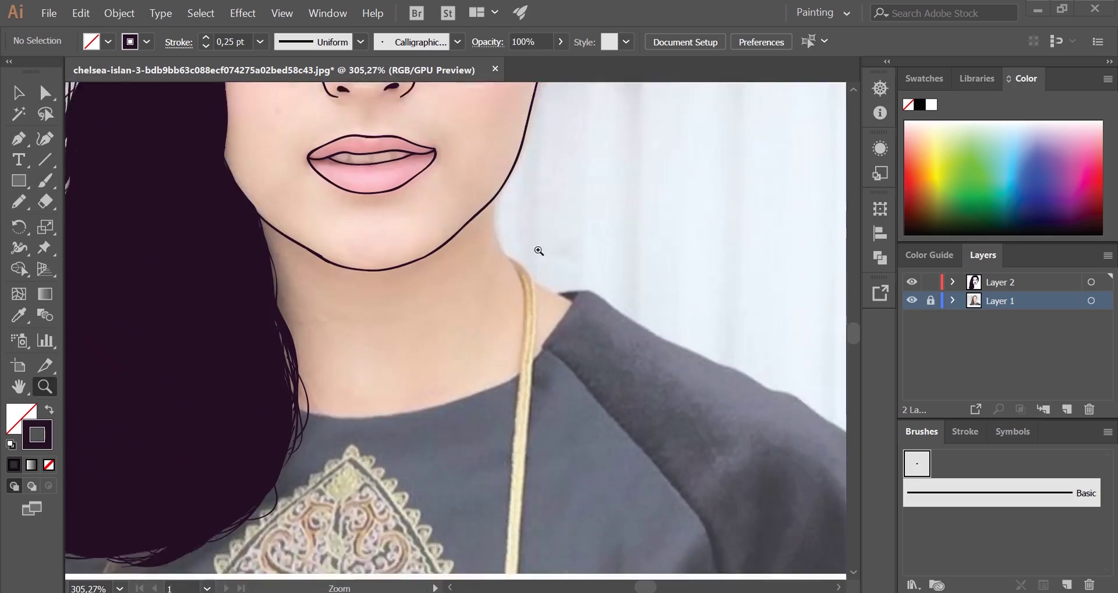
pyautogui.moveTo(582, 307)
pyautogui.mouseDown()
pyautogui.moveTo(644, 224)
pyautogui.moveTo(332, 361)
pyautogui.mouseUp()
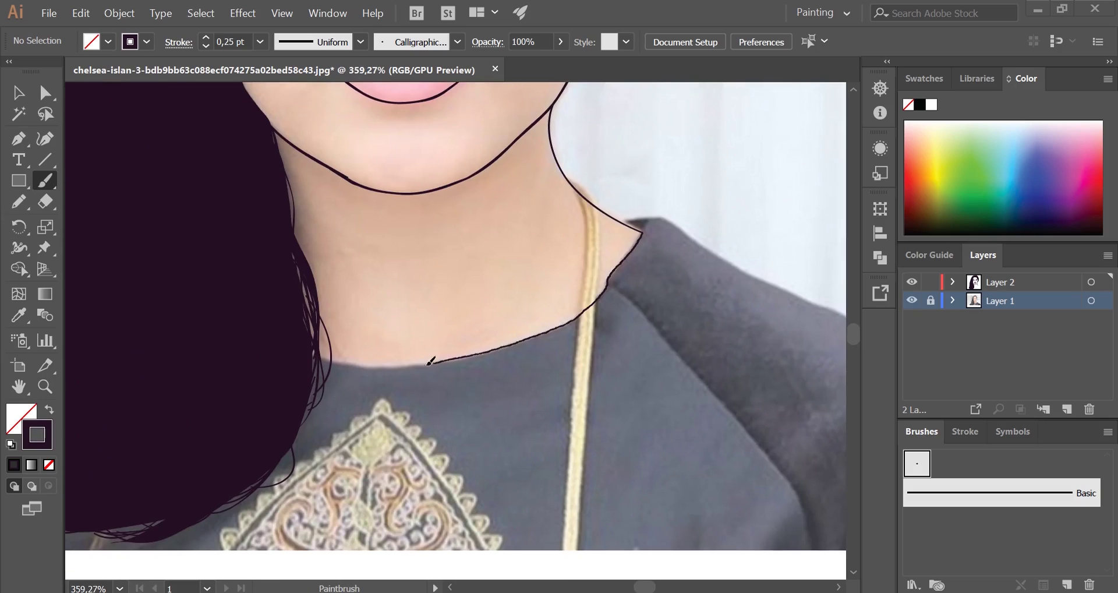
pyautogui.scroll(3, 332, 361)
pyautogui.scroll(-4, 489, 192)
pyautogui.hscroll(4, 489, 192)
# Outline the right and left shoulder edges of the shirt.
pyautogui.moveTo(461, 192)
pyautogui.mouseDown()
pyautogui.moveTo(490, 191)
pyautogui.moveTo(714, 300)
pyautogui.mouseUp()
pyautogui.scroll(-2, 561, 170)
pyautogui.hscroll(4, 561, 170)
pyautogui.moveTo(561, 170); pyautogui.dragTo(682, 350)
pyautogui.hscroll(-10, 331, 195)
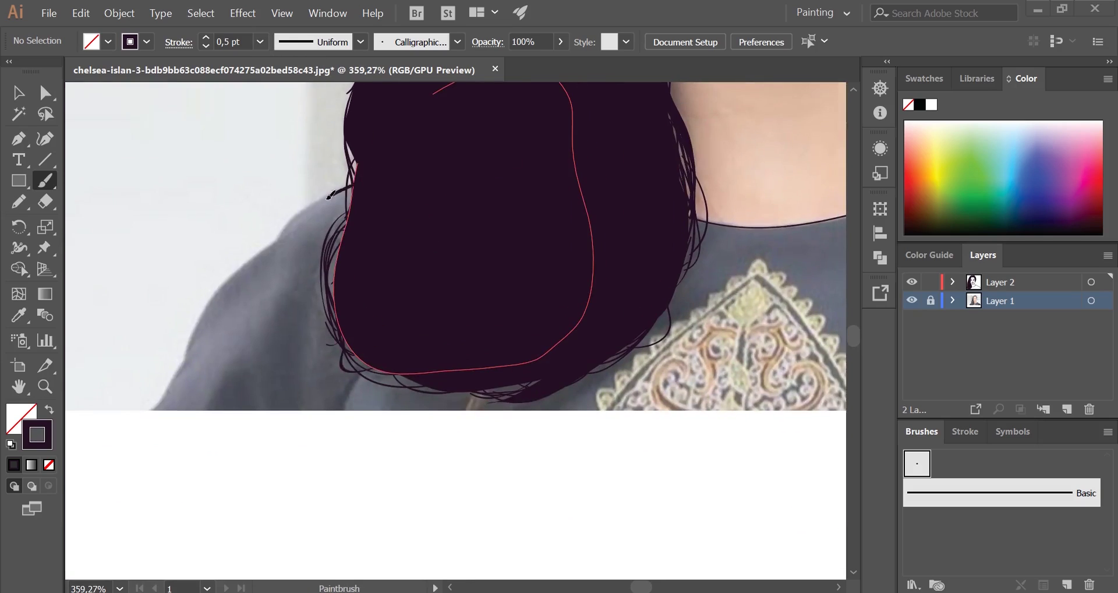
pyautogui.moveTo(329, 196); pyautogui.dragTo(150, 409)
pyautogui.scroll(-5, 320, 248)
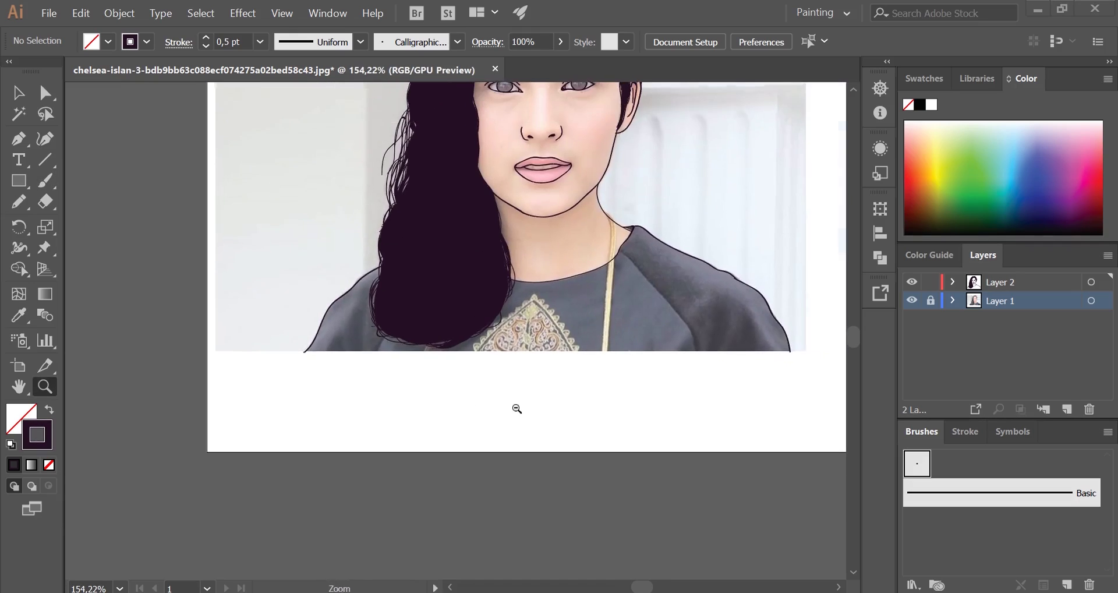
# Draw a straight Pen line along the image's bottom edge, from the hair to the shoulder end.
pyautogui.press('p')
pyautogui.click(305, 262)
pyautogui.scroll(3, 307, 357)
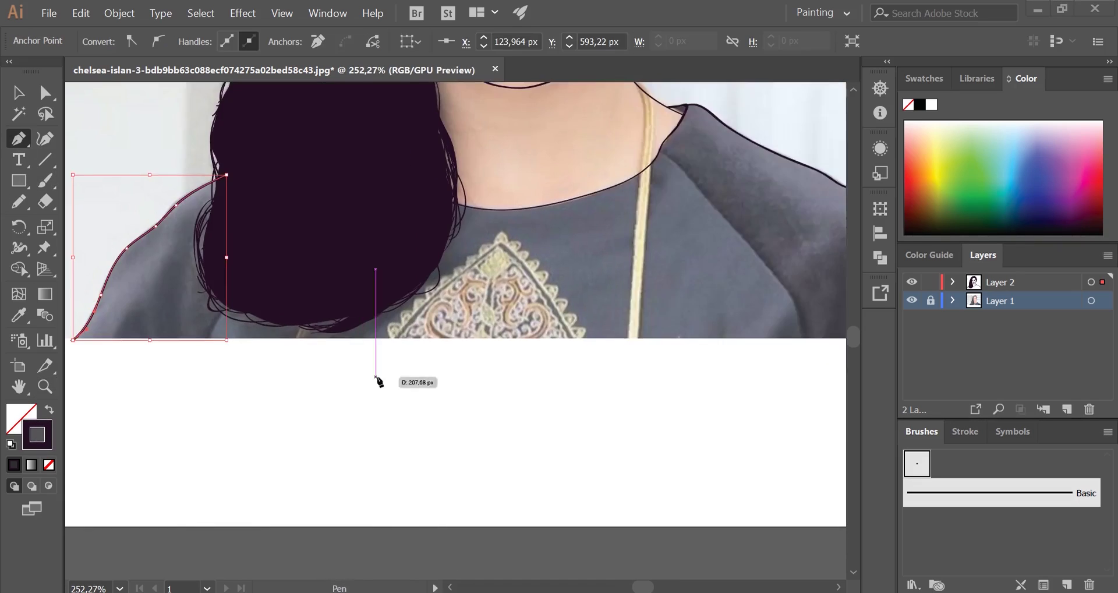
pyautogui.hscroll(-4, 194, 287)
pyautogui.click(312, 385)
pyautogui.hscroll(9, 117, 394)
pyautogui.click(642, 379)
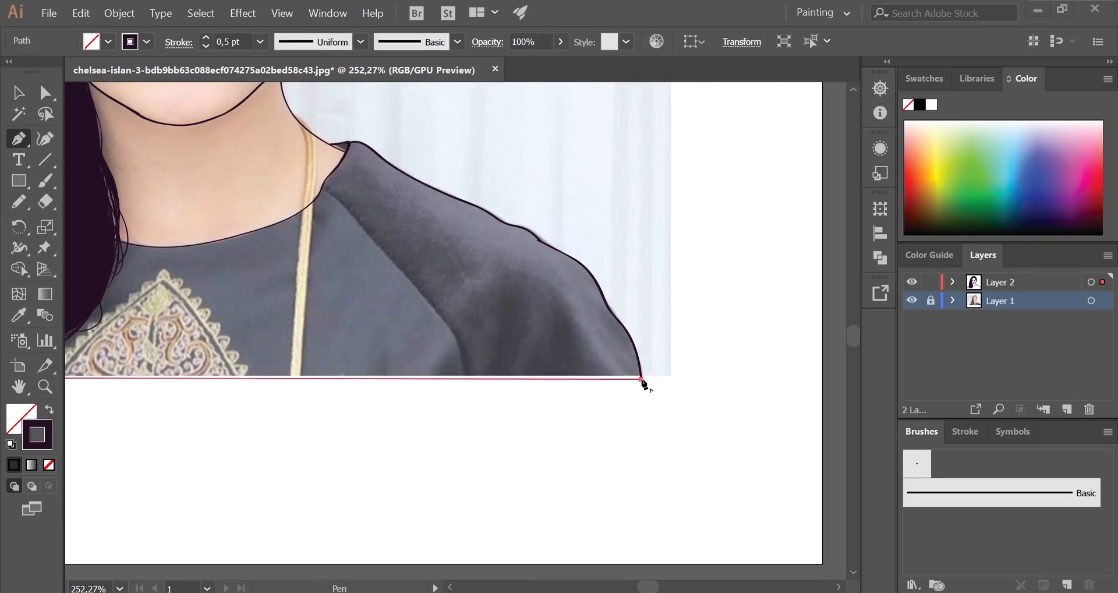
pyautogui.hscroll(-5, 515, 264)
# Deselect the finished bottom line and return to the Paintbrush.
pyautogui.press('v')
pyautogui.hscroll(-3, 487, 448)
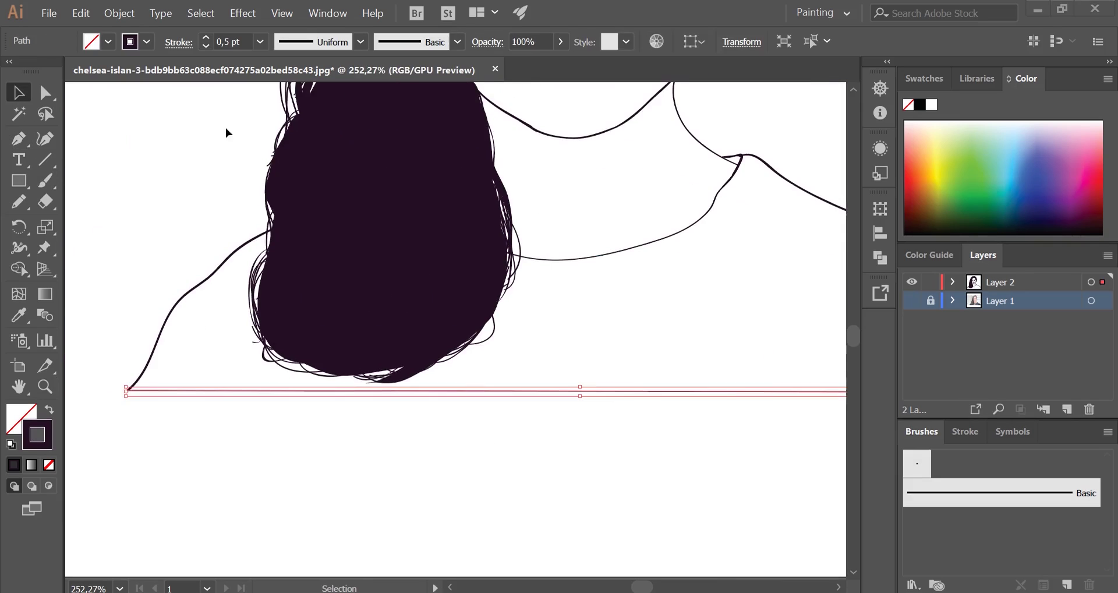
pyautogui.click(449, 522)
pyautogui.press('b')
pyautogui.scroll(3, 322, 369)
pyautogui.scroll(3, 579, 384)
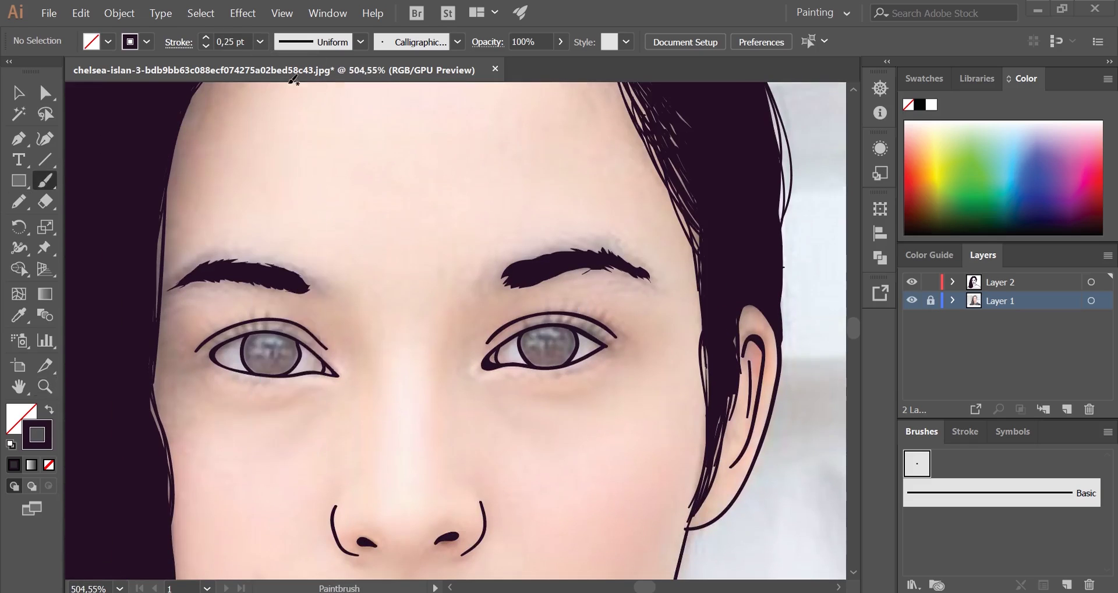
# Paint extra strands at the eyebrow's inner end, outer tip and lower edge.
pyautogui.scroll(3, 562, 303)
pyautogui.moveTo(492, 227); pyautogui.dragTo(461, 284)
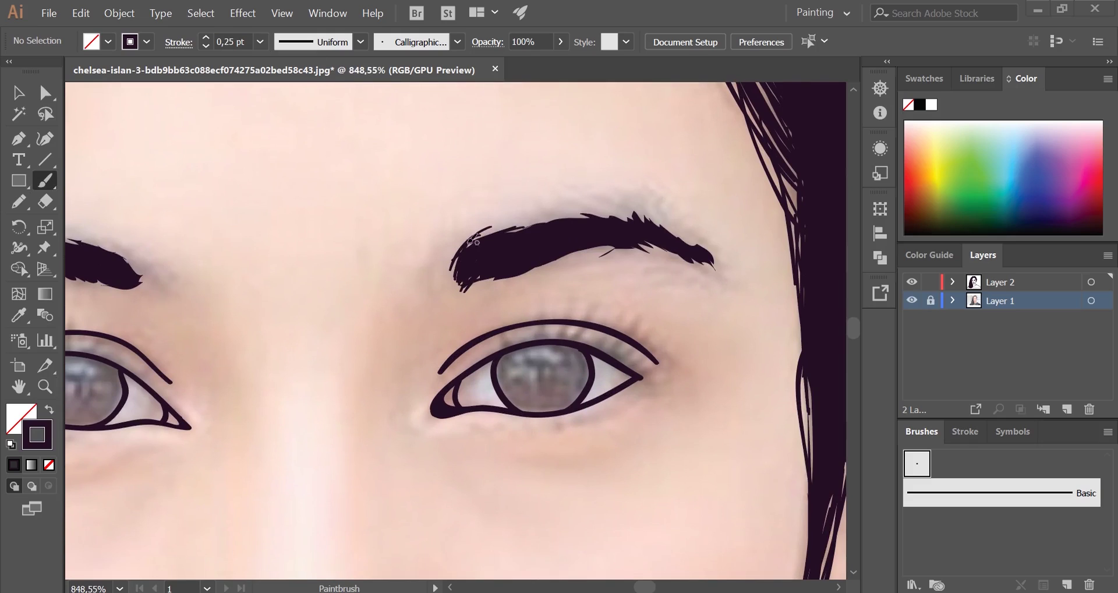
pyautogui.moveTo(475, 240); pyautogui.dragTo(462, 284)
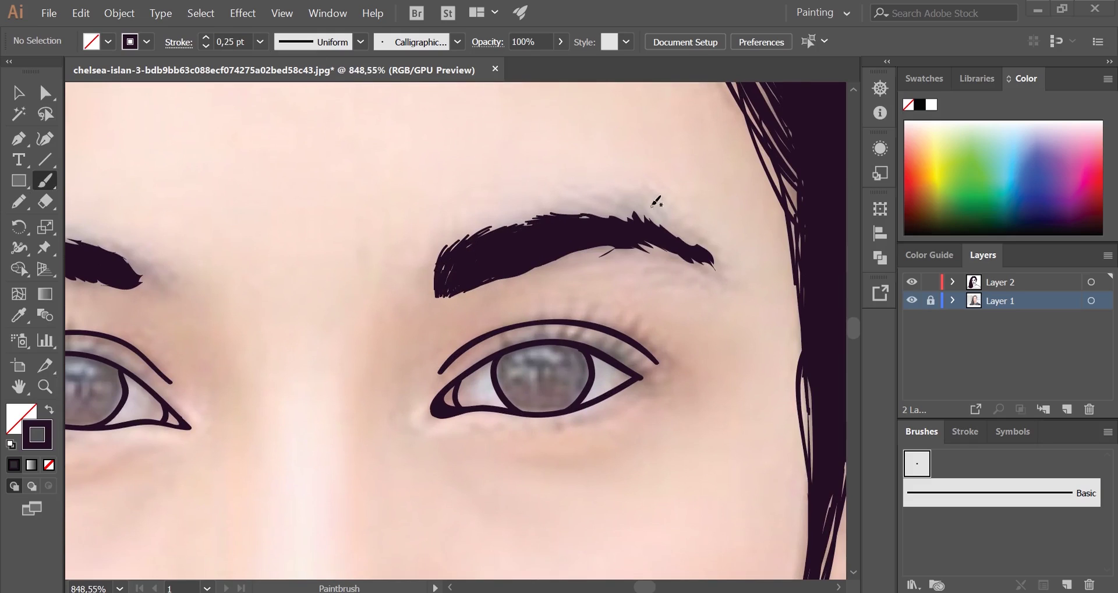
pyautogui.moveTo(688, 227)
pyautogui.mouseDown()
pyautogui.moveTo(727, 271)
pyautogui.moveTo(568, 262)
pyautogui.mouseUp()
pyautogui.moveTo(635, 248); pyautogui.dragTo(564, 265)
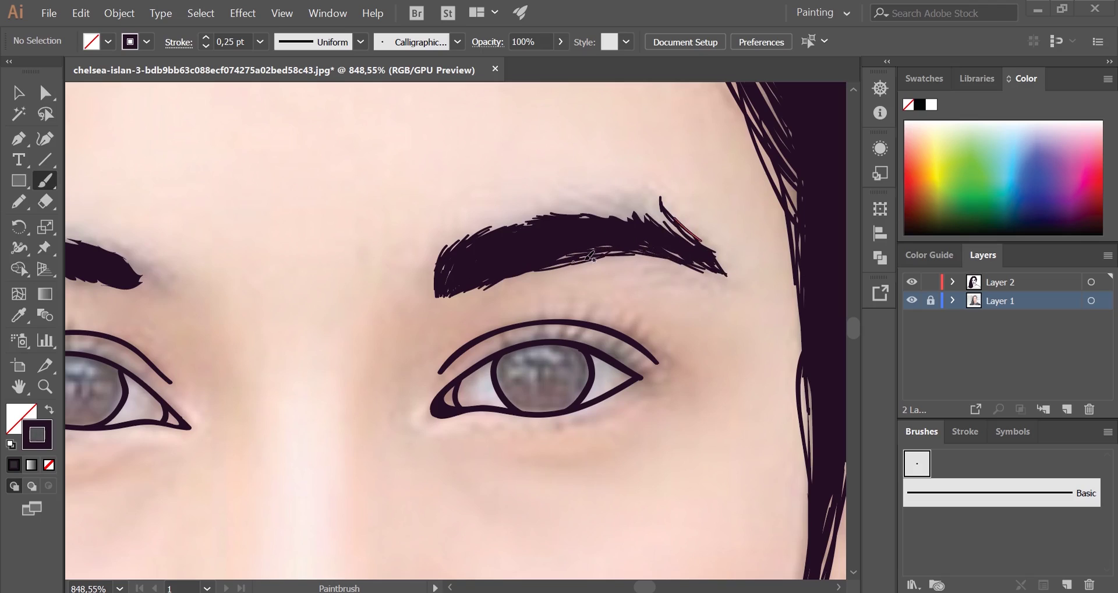
# Add strands along the eyebrow's outer edge and thicken its lower edge.
pyautogui.moveTo(715, 262); pyautogui.dragTo(762, 309)
pyautogui.moveTo(675, 245)
pyautogui.mouseDown()
pyautogui.moveTo(715, 271)
pyautogui.moveTo(596, 18)
pyautogui.mouseUp()
pyautogui.moveTo(605, 236); pyautogui.dragTo(652, 239)
pyautogui.press('b')
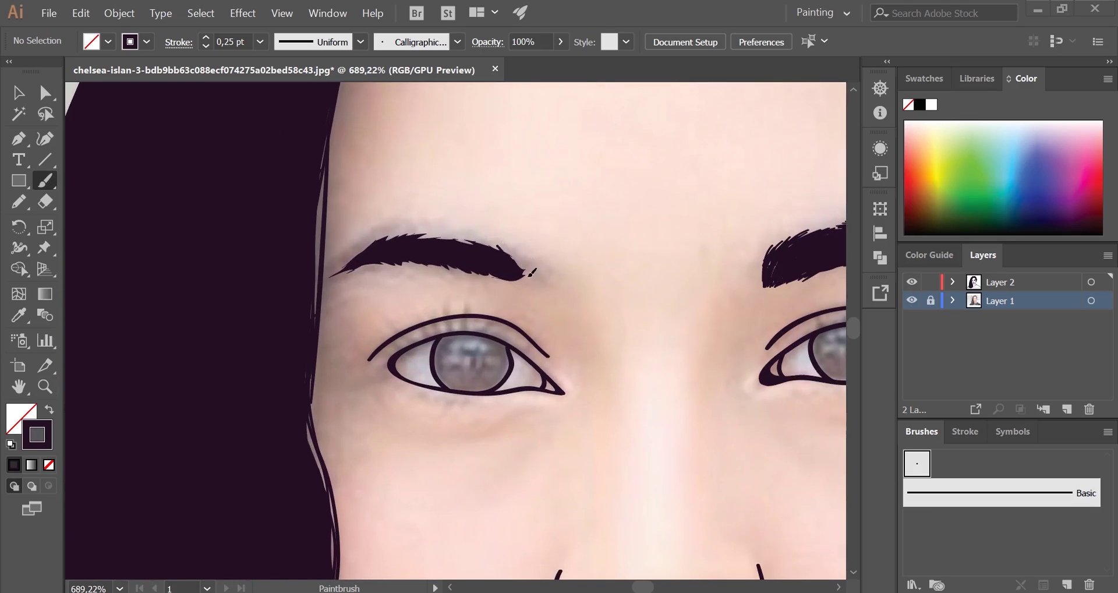
pyautogui.moveTo(485, 270); pyautogui.dragTo(353, 257)
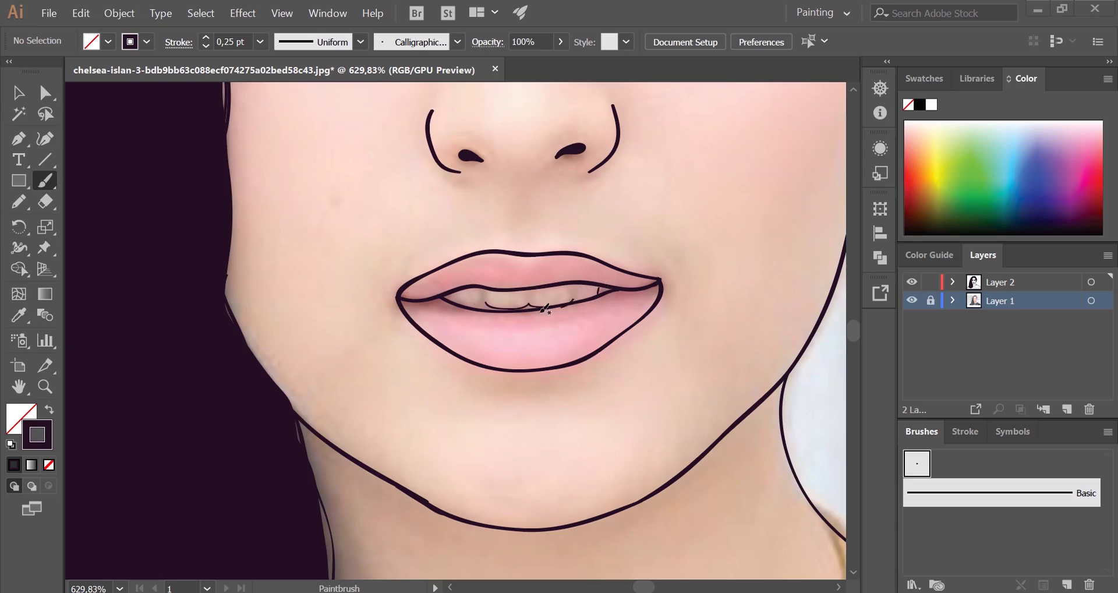
# Paint the inner lip line along the edge of the teeth.
pyautogui.moveTo(575, 297); pyautogui.dragTo(564, 287)
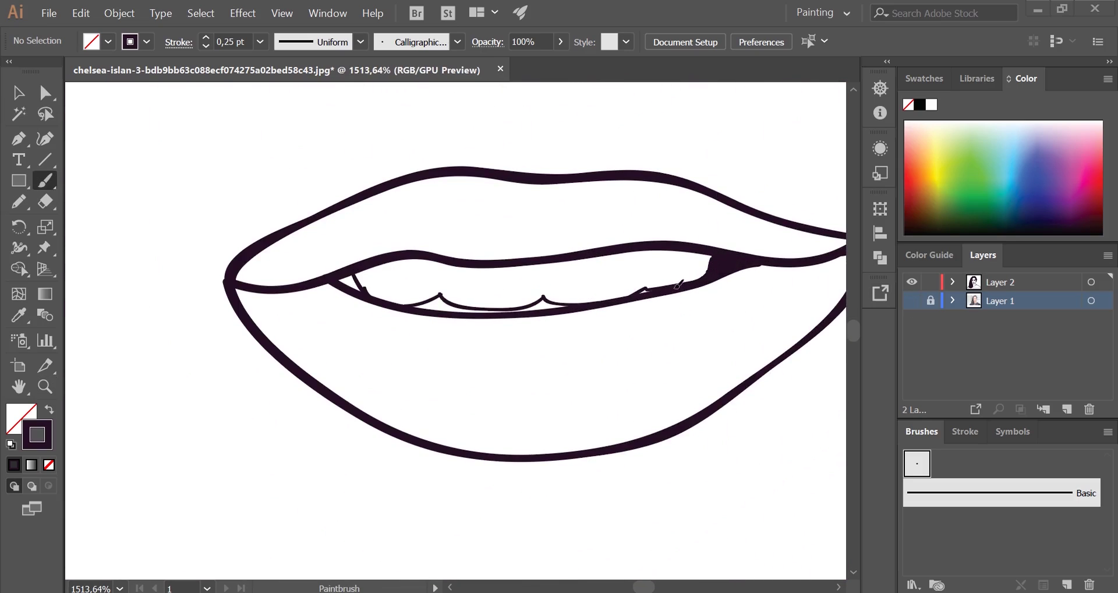
pyautogui.hscroll(-1, 454, 304)
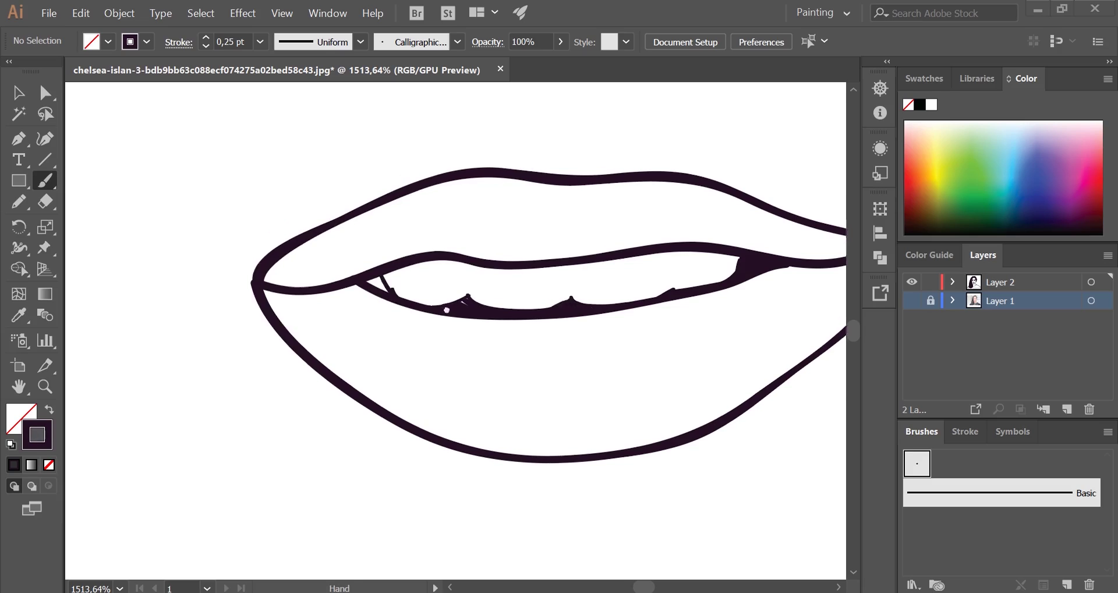
pyautogui.hscroll(-3, 583, 303)
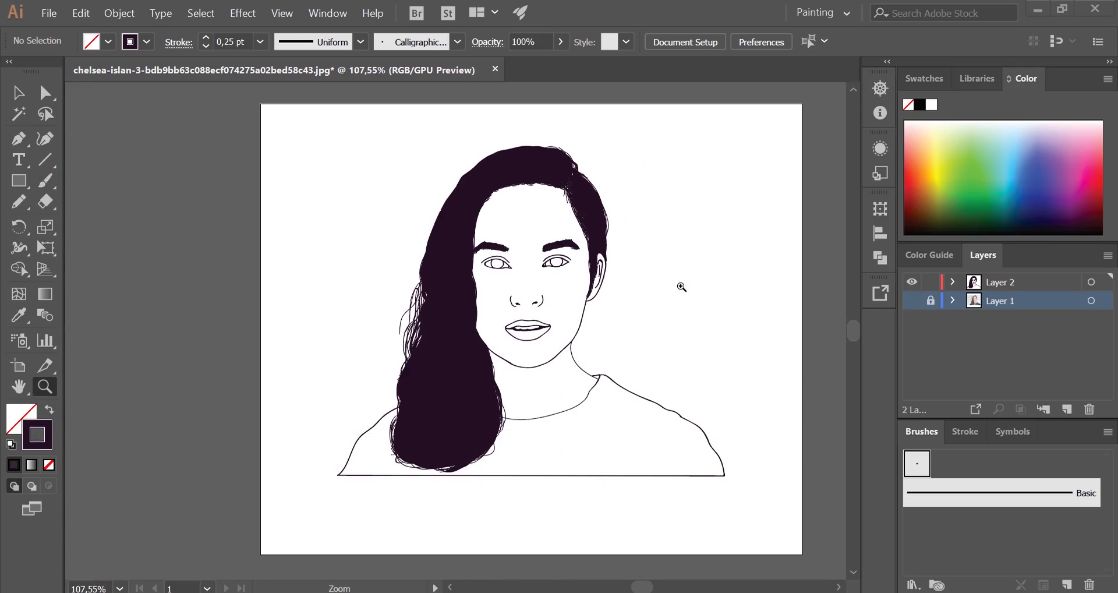
# Show the reference photo and draw more eyelashes along one eye's upper lid.
pyautogui.click(913, 302)
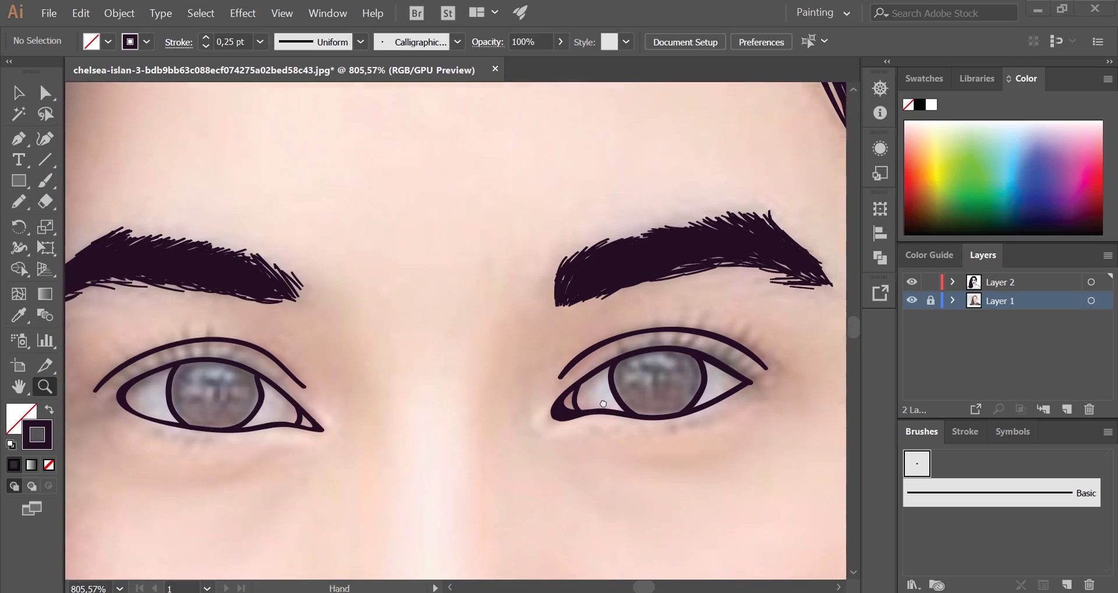
pyautogui.click(1002, 281)
pyautogui.hotkey('shift', 'x')
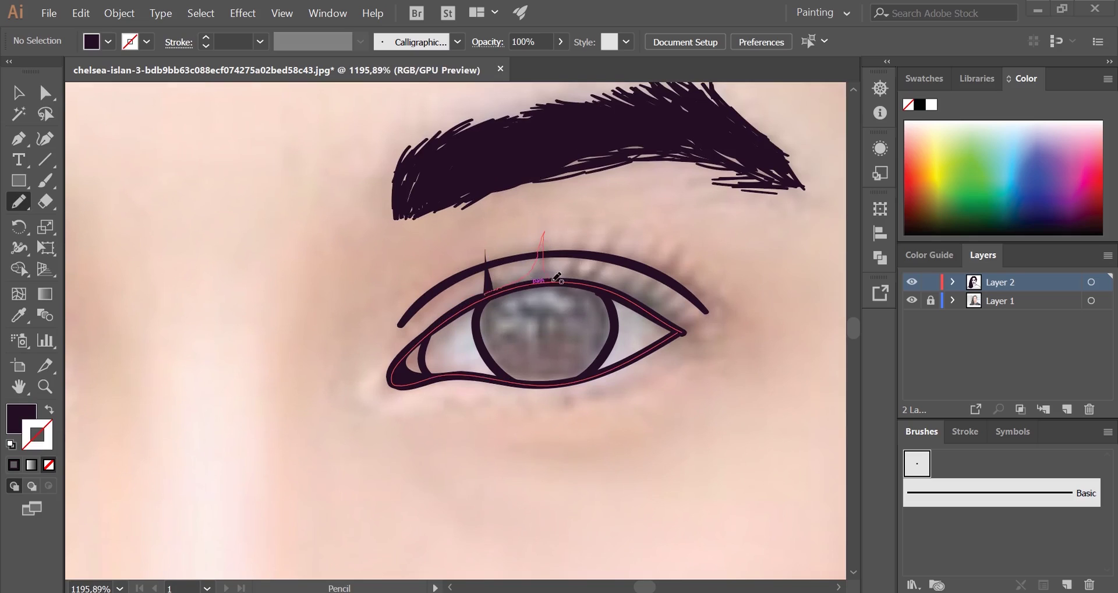
pyautogui.moveTo(577, 273); pyautogui.dragTo(558, 283)
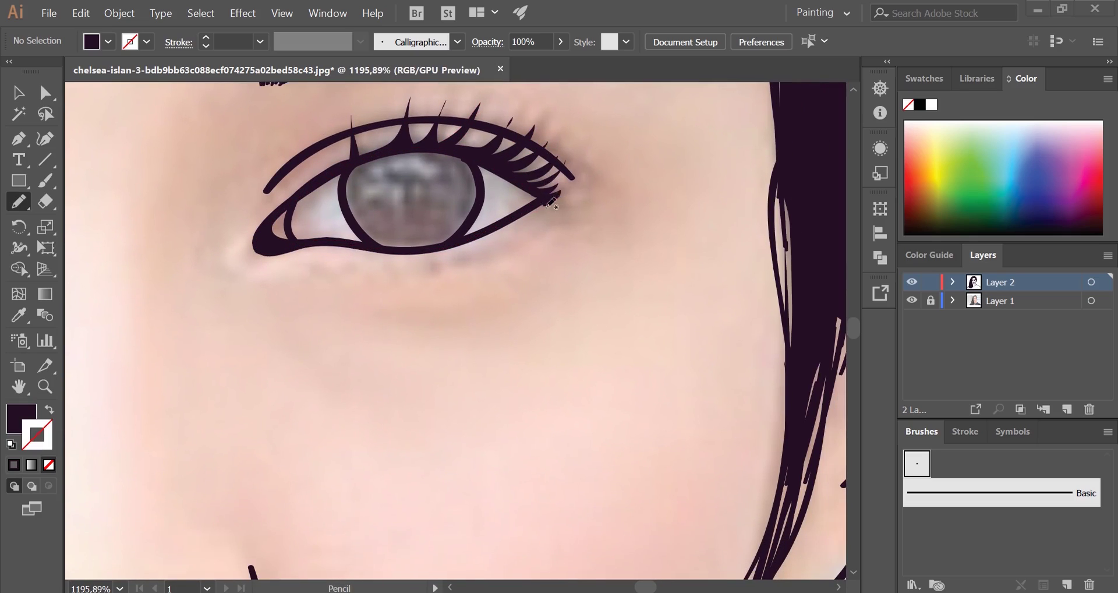
# Hide the photo and join the upper-lid lines near the outer corner.
pyautogui.moveTo(130, 120); pyautogui.dragTo(392, 201)
pyautogui.hotkey('ctrl', '0')
pyautogui.click(912, 300)
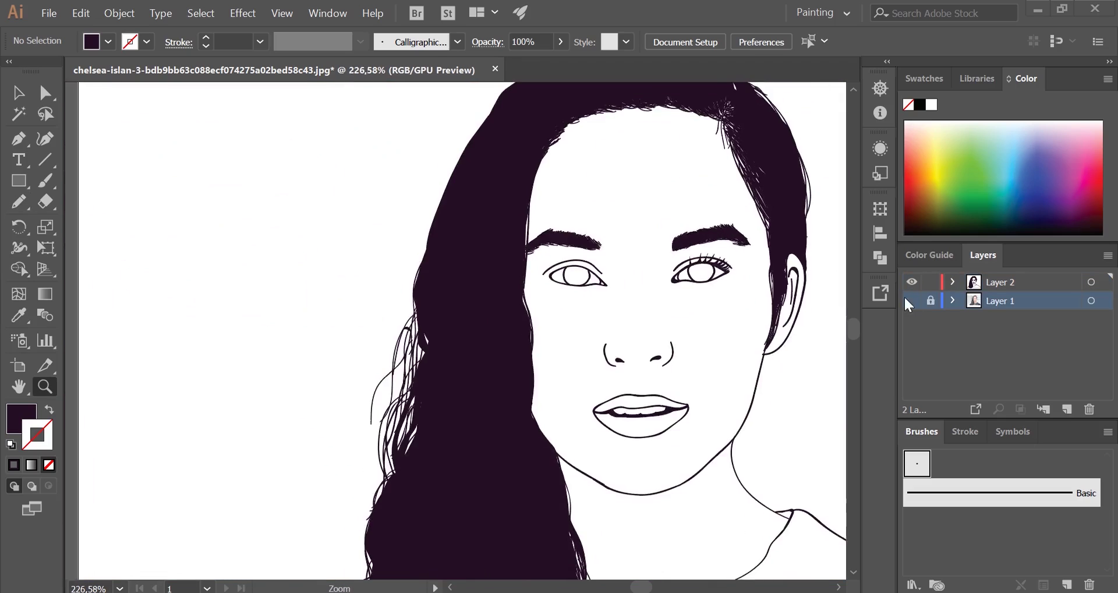
pyautogui.scroll(5, 611, 274)
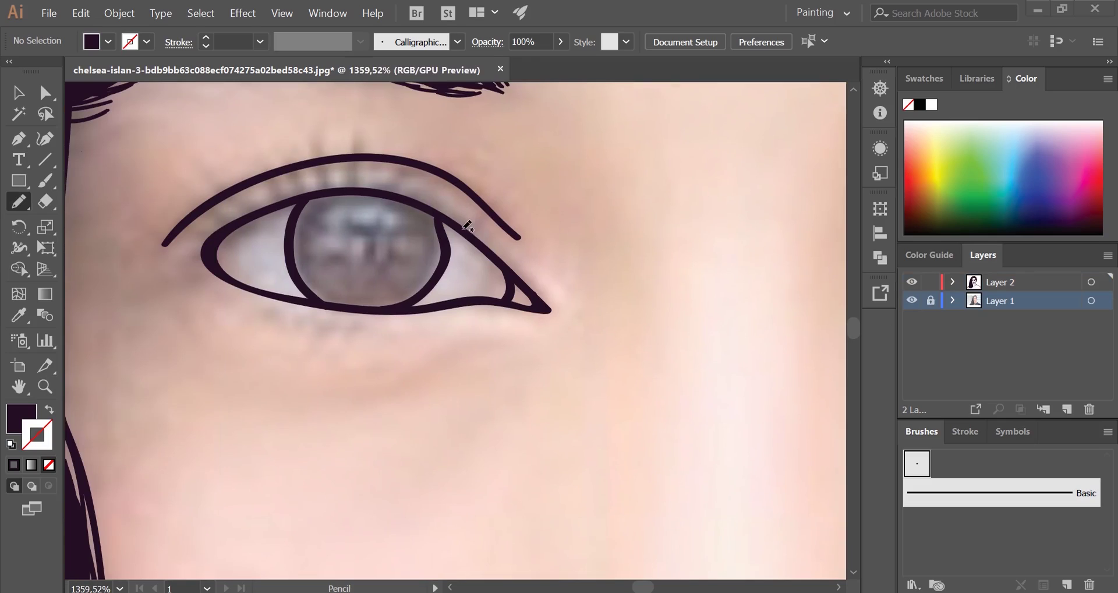
pyautogui.moveTo(467, 225); pyautogui.dragTo(486, 211)
pyautogui.scroll(3, 294, 197)
pyautogui.hscroll(-2, 294, 197)
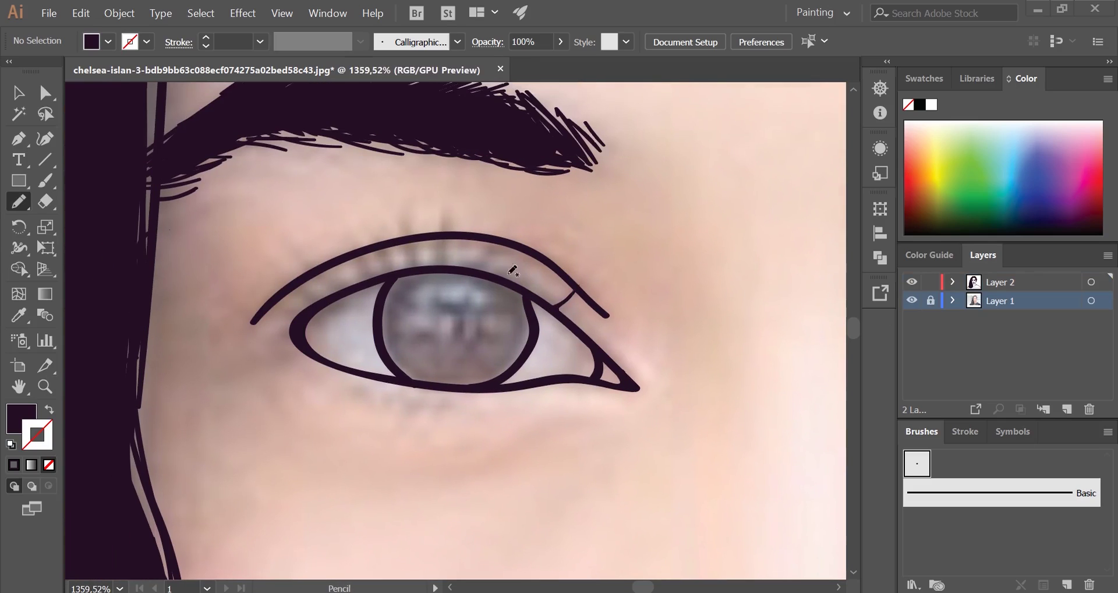
pyautogui.moveTo(507, 276); pyautogui.dragTo(502, 274)
# Add small lashes above the lid and trace the iris edge.
pyautogui.hscroll(-3, 507, 274)
pyautogui.moveTo(605, 265)
pyautogui.mouseDown()
pyautogui.moveTo(591, 288)
pyautogui.moveTo(627, 230)
pyautogui.mouseUp()
pyautogui.hscroll(-2, 584, 284)
pyautogui.hscroll(-2, 623, 251)
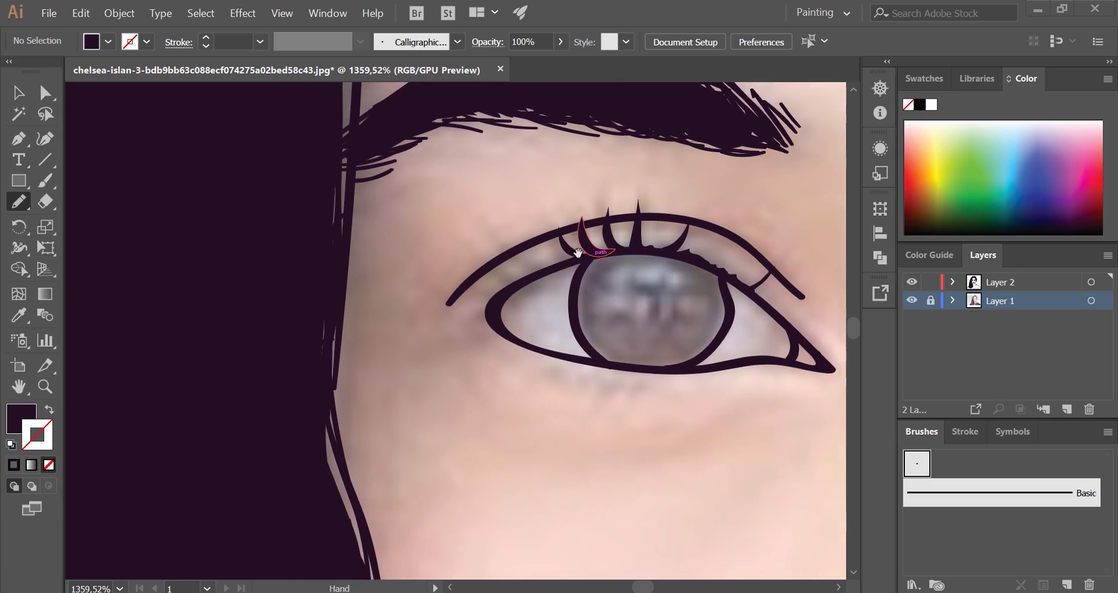
pyautogui.moveTo(649, 350); pyautogui.dragTo(627, 243)
pyautogui.scroll(-2, 627, 243)
pyautogui.hscroll(1, 628, 244)
pyautogui.scroll(-2, 582, 210)
# Add a thin stroke near the eye and zoom out to view the whole drawing.
pyautogui.hscroll(-1, 583, 209)
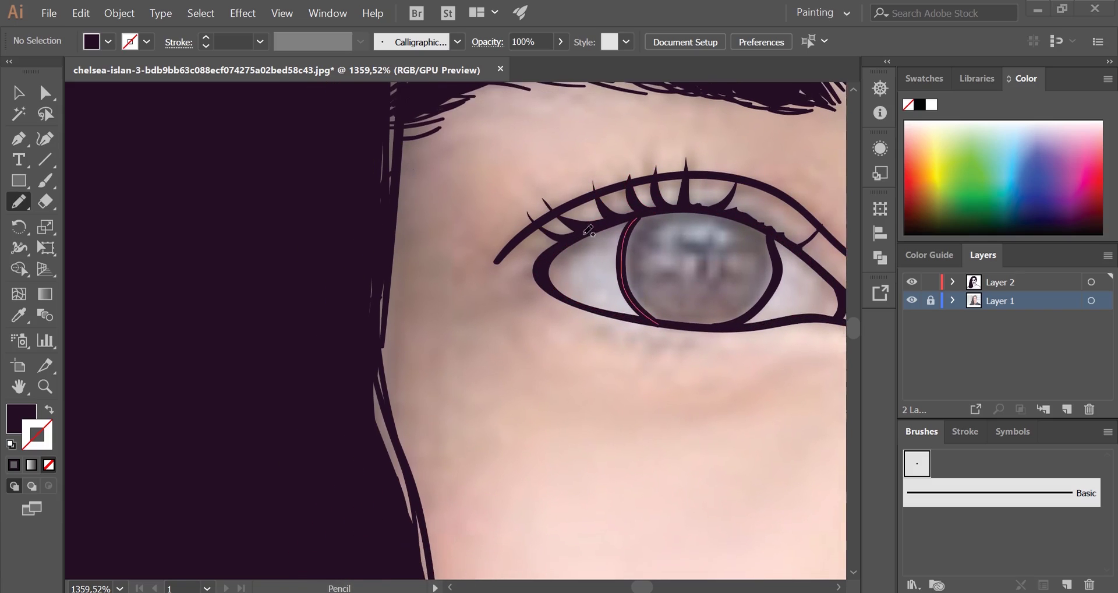
pyautogui.hscroll(-1, 583, 201)
pyautogui.moveTo(588, 198)
pyautogui.mouseDown()
pyautogui.moveTo(564, 195)
pyautogui.moveTo(532, 216)
pyautogui.mouseUp()
pyautogui.press('z')
pyautogui.moveTo(827, 265); pyautogui.dragTo(787, 265)
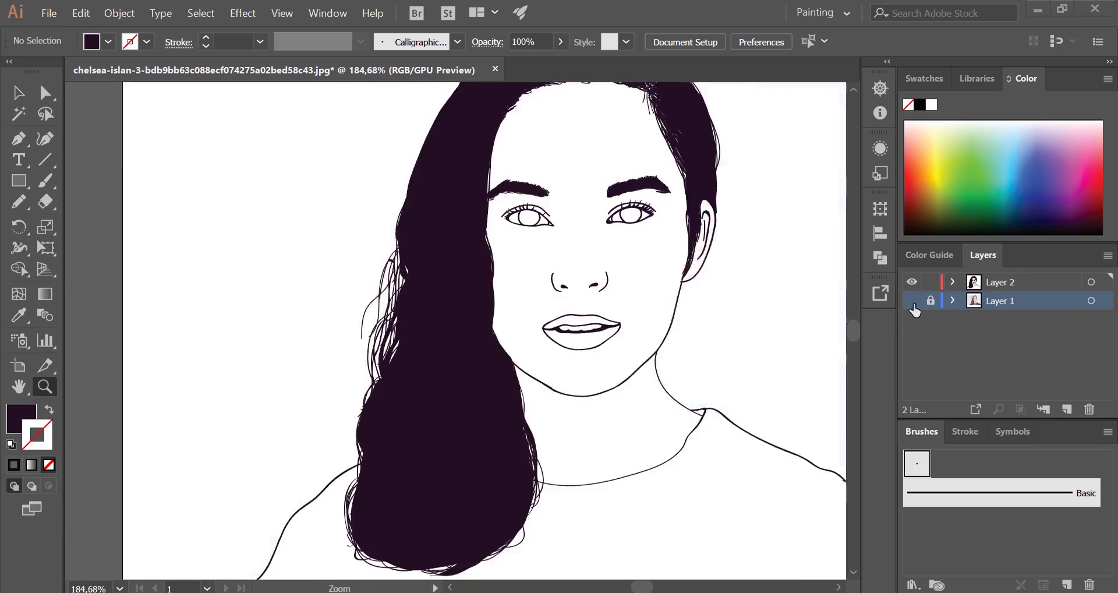
pyautogui.scroll(5, 645, 302)
pyautogui.hotkey('ctrl', 'shift', 'w')
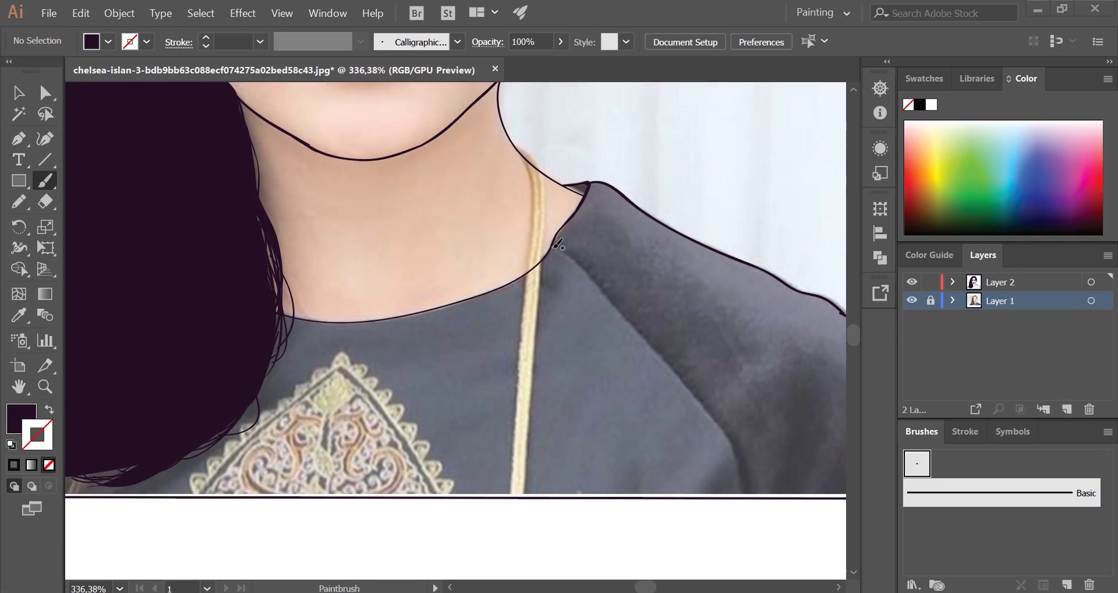
# Draw the shirt's shoulder seam line down to the bottom edge.
pyautogui.moveTo(558, 244); pyautogui.dragTo(578, 254)
pyautogui.moveTo(740, 464); pyautogui.dragTo(742, 495)
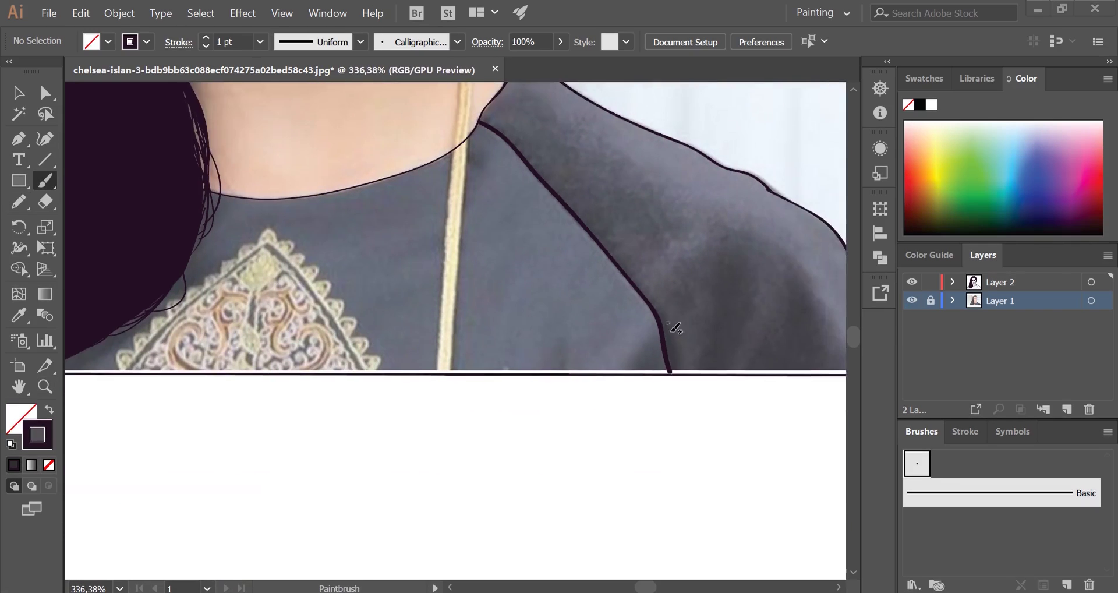
pyautogui.scroll(2, 662, 394)
pyautogui.hscroll(-5, 629, 217)
# Trace the embroidered triangle's left edge between the shirt bottom and the hair.
pyautogui.hotkey('shift', 'x')
pyautogui.moveTo(342, 214); pyautogui.dragTo(516, 144)
pyautogui.moveTo(326, 336)
pyautogui.mouseDown()
pyautogui.moveTo(354, 282)
pyautogui.moveTo(232, 462)
pyautogui.mouseUp()
pyautogui.scroll(3, 386, 294)
pyautogui.hscroll(3, 614, 121)
pyautogui.scroll(-2, 232, 462)
pyautogui.hscroll(-1, 232, 462)
pyautogui.moveTo(285, 396); pyautogui.dragTo(303, 332)
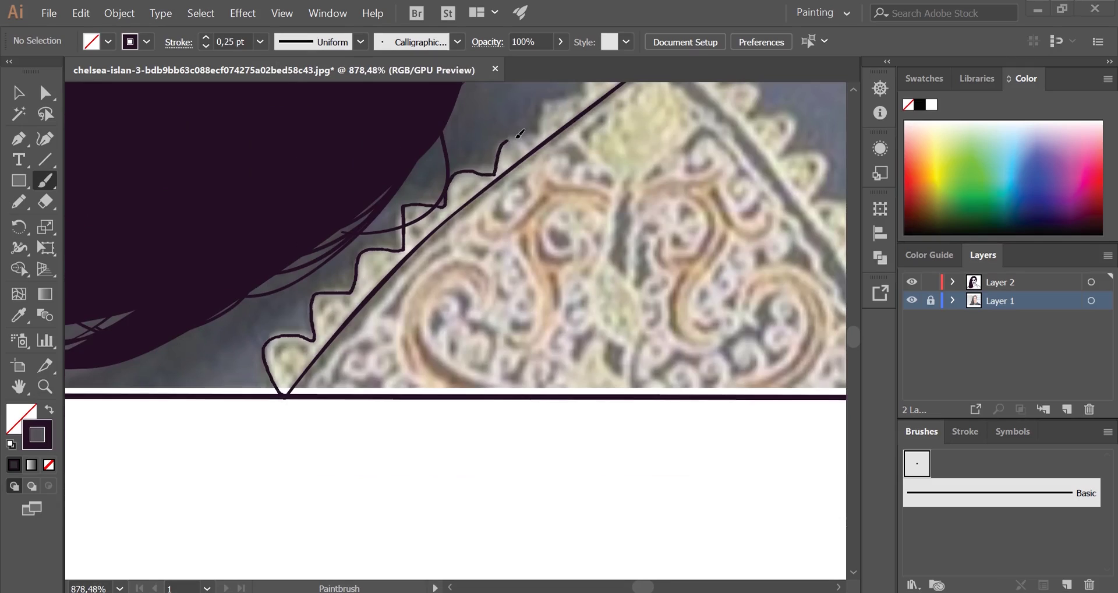
# Trace the ornament's scalloped zigzag border down its right side.
pyautogui.moveTo(519, 134); pyautogui.dragTo(587, 99)
pyautogui.scroll(3, 455, 251)
pyautogui.hscroll(3, 455, 250)
pyautogui.moveTo(487, 238)
pyautogui.mouseDown()
pyautogui.moveTo(454, 173)
pyautogui.moveTo(483, 124)
pyautogui.mouseUp()
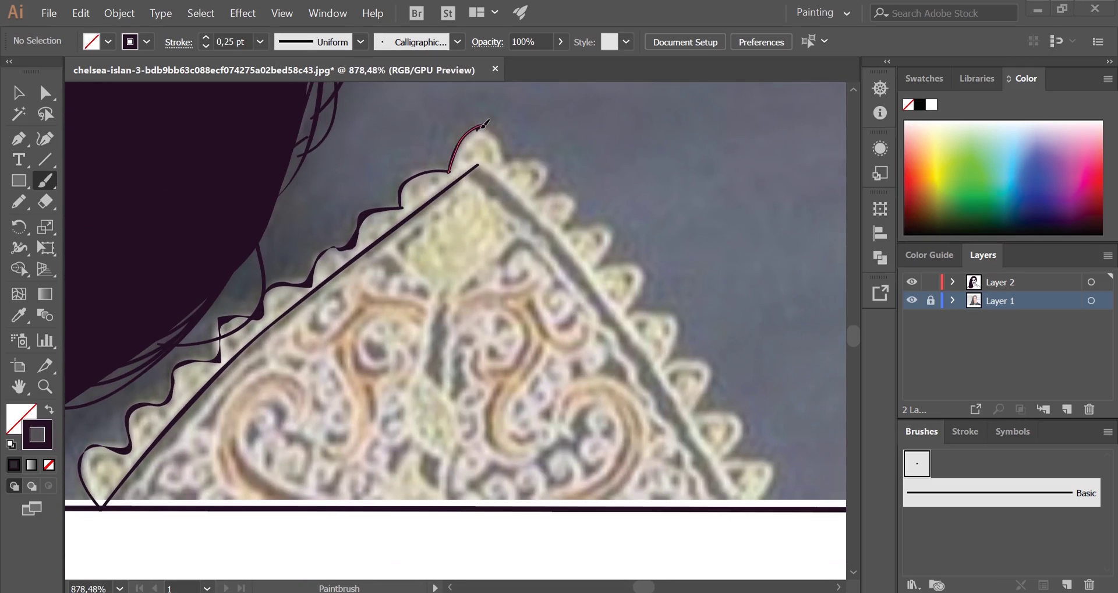
pyautogui.moveTo(542, 156); pyautogui.dragTo(590, 229)
pyautogui.scroll(-2, 559, 192)
pyautogui.hscroll(1, 571, 209)
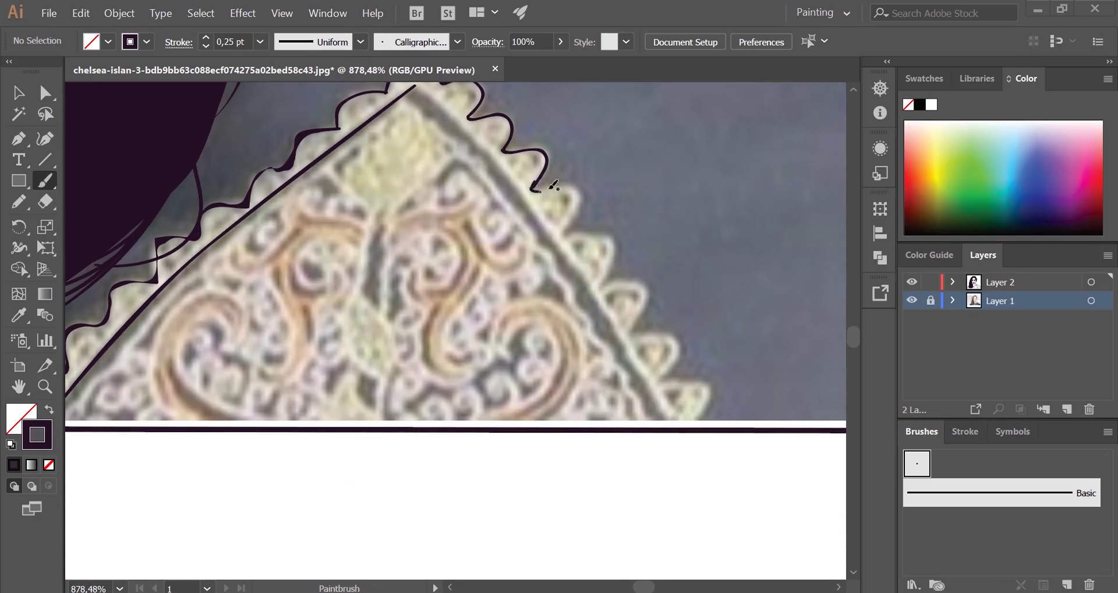
pyautogui.scroll(-3, 591, 229)
pyautogui.hscroll(2, 590, 229)
pyautogui.moveTo(501, 134)
pyautogui.mouseDown()
pyautogui.moveTo(541, 166)
pyautogui.moveTo(579, 247)
pyautogui.moveTo(618, 274)
pyautogui.mouseUp()
# Draw the ornament's straight upper-left and right edge lines as a double border.
pyautogui.scroll(3, 582, 245)
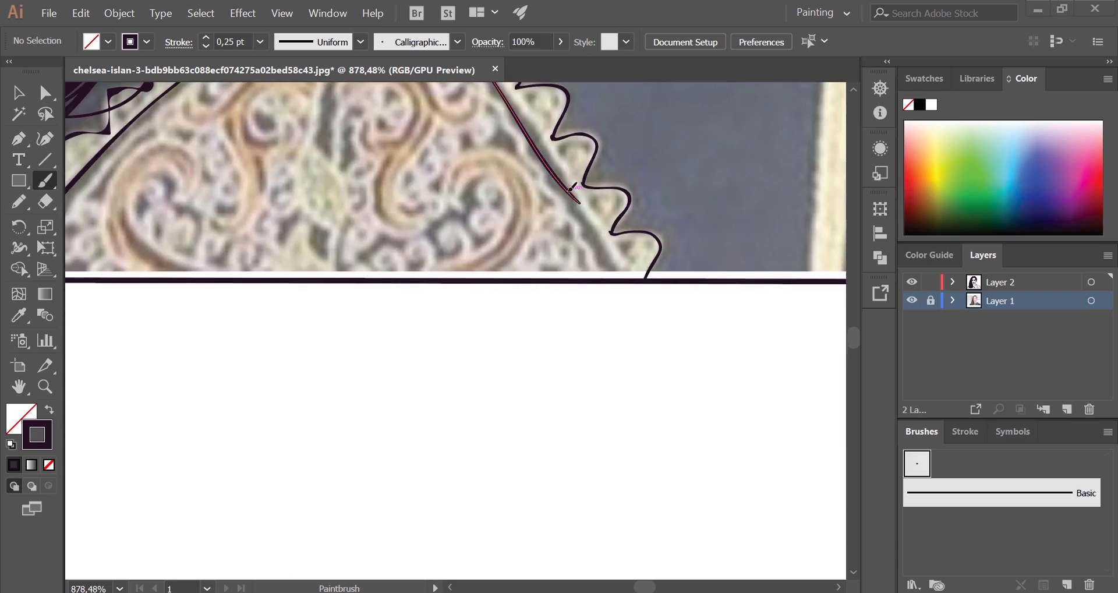
pyautogui.hscroll(-3, 618, 150)
pyautogui.scroll(2, 619, 150)
pyautogui.scroll(-4, 600, 129)
pyautogui.scroll(4, 583, 111)
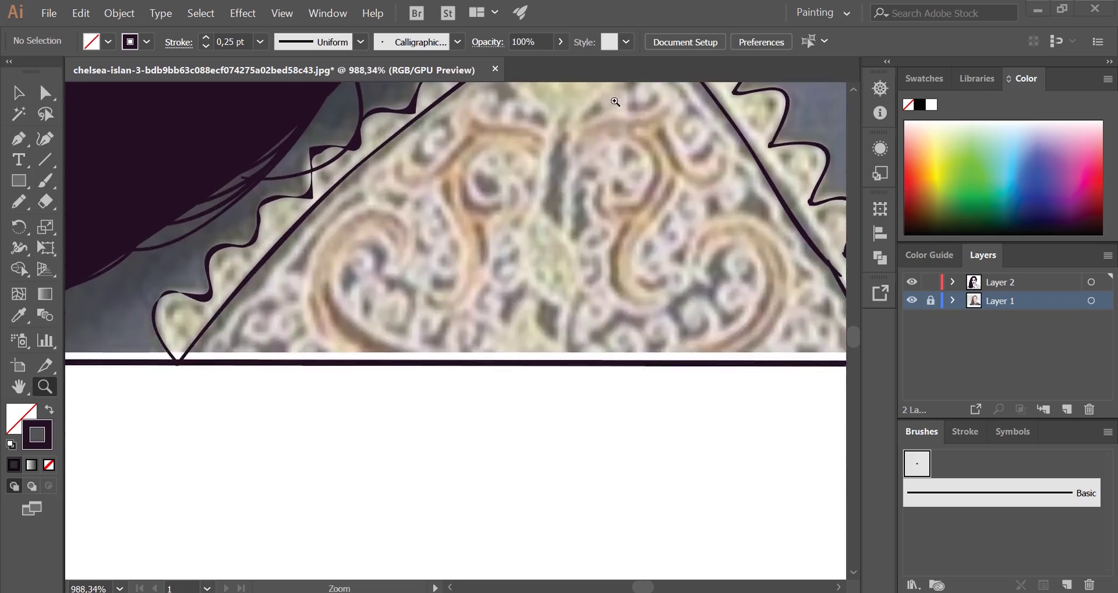
pyautogui.scroll(2, 582, 107)
pyautogui.moveTo(582, 107); pyautogui.dragTo(478, 186)
pyautogui.moveTo(533, 191); pyautogui.dragTo(631, 169)
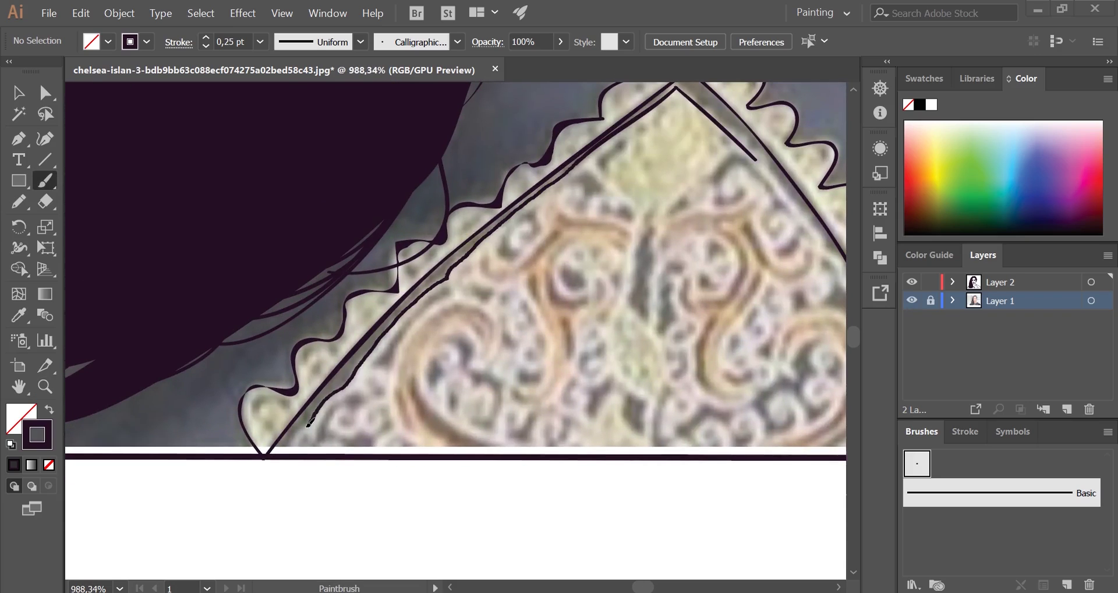
pyautogui.hscroll(4, 408, 262)
pyautogui.scroll(-1, 466, 175)
pyautogui.moveTo(457, 107); pyautogui.dragTo(520, 167)
pyautogui.moveTo(636, 351); pyautogui.dragTo(657, 401)
pyautogui.hscroll(-4, 582, 291)
pyautogui.scroll(1, 582, 292)
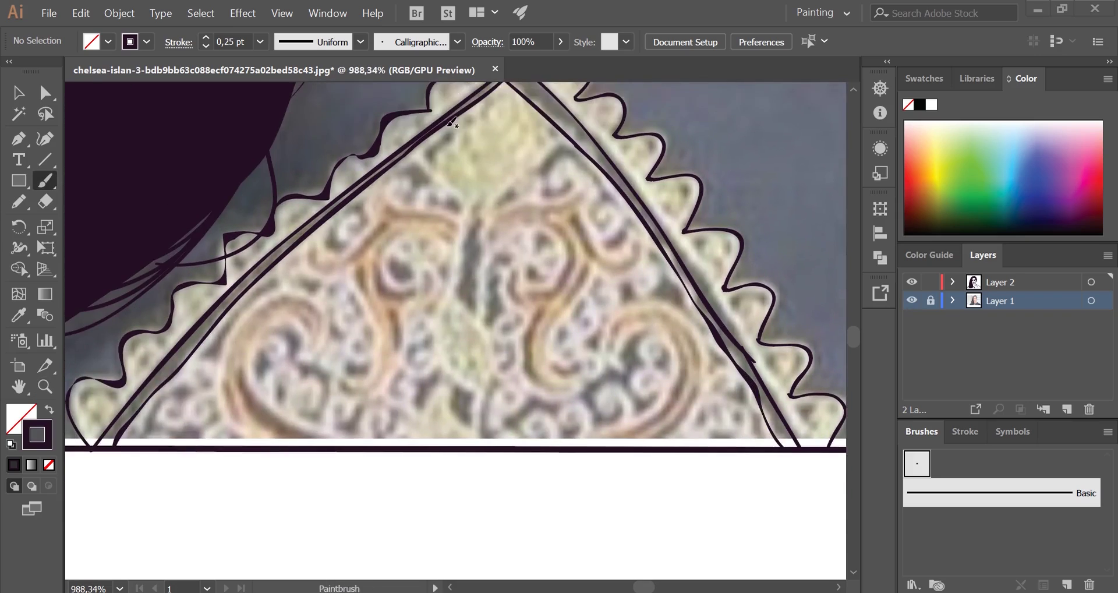
# Add a short inner stroke and a small spiral curl inside the ornament.
pyautogui.moveTo(475, 216); pyautogui.dragTo(403, 186)
pyautogui.scroll(1, 373, 223)
pyautogui.hscroll(-2, 372, 223)
pyautogui.moveTo(402, 233); pyautogui.dragTo(418, 250)
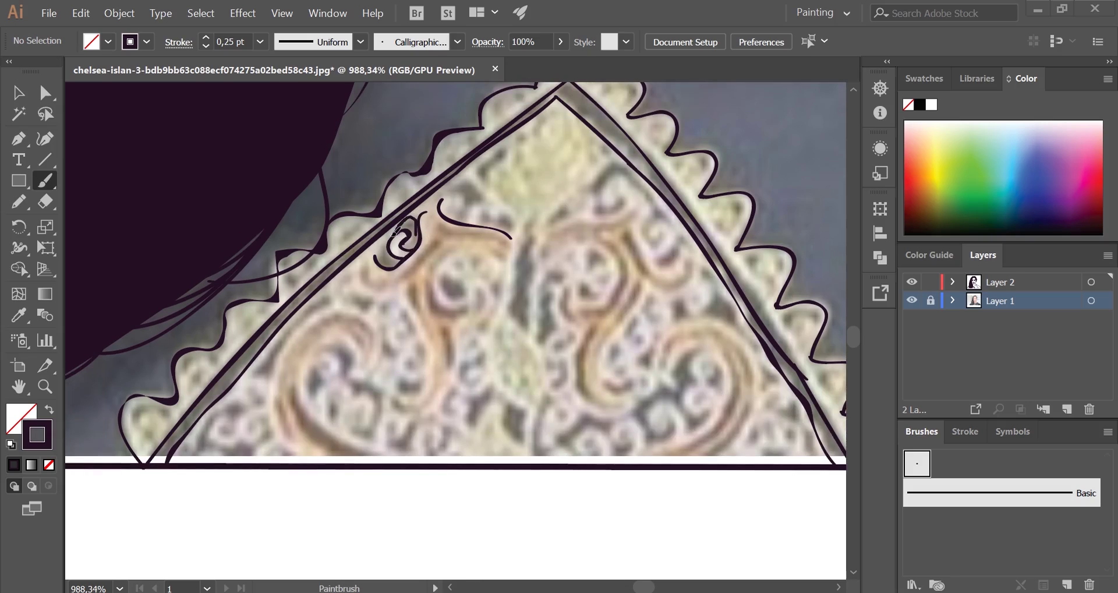
pyautogui.scroll(-1, 394, 233)
pyautogui.hscroll(-2, 442, 212)
# Toggle the reference photo off and on to check the line art.
pyautogui.scroll(-5, 455, 257)
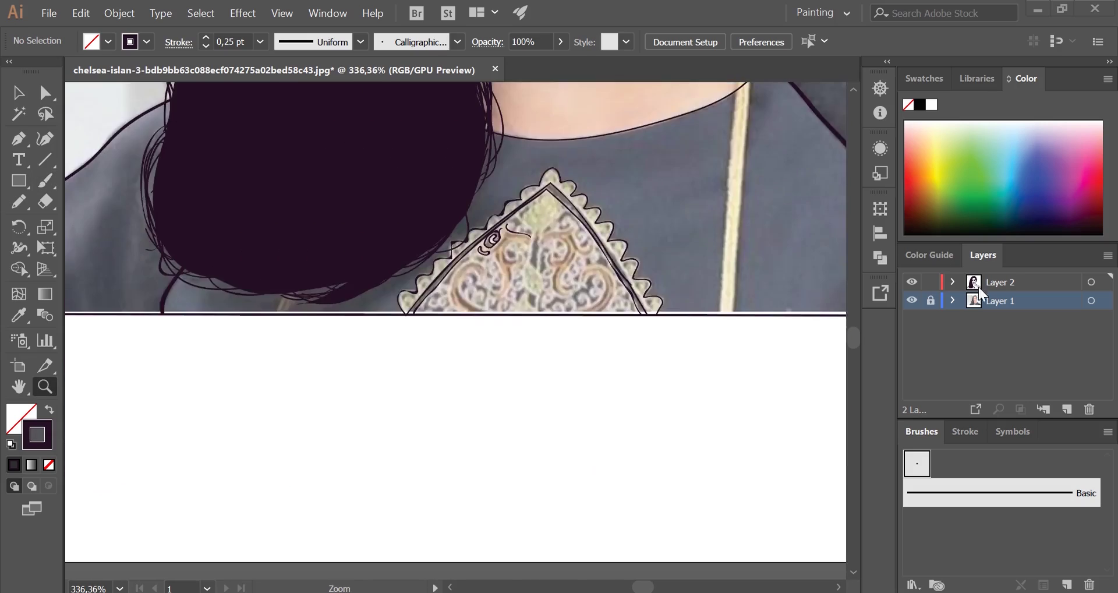
pyautogui.click(912, 300)
pyautogui.click(912, 300)
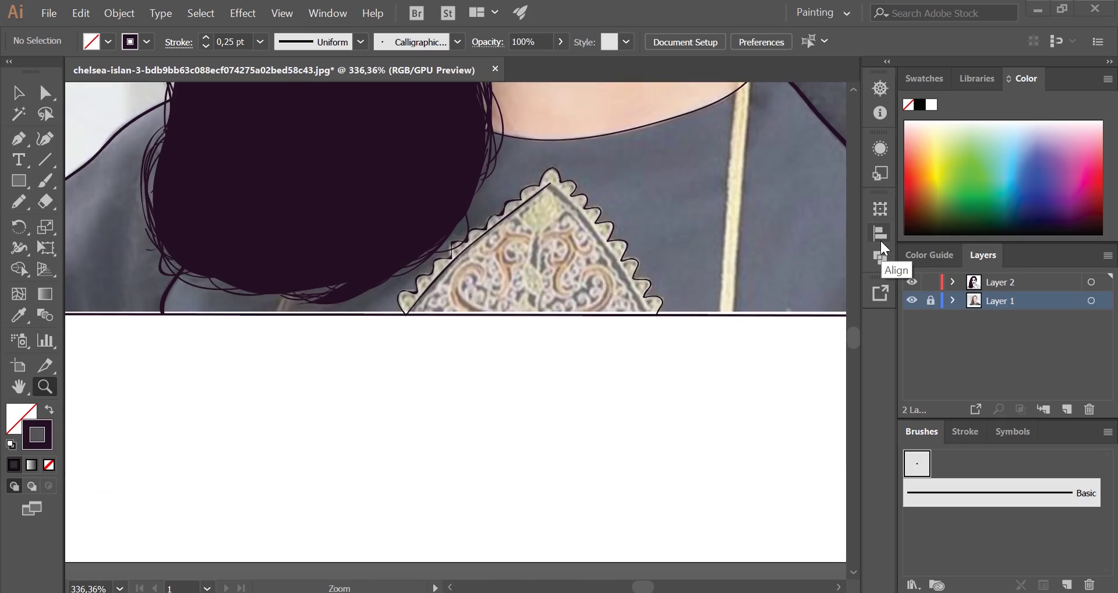
pyautogui.scroll(-3, 528, 288)
pyautogui.scroll(-2, 529, 289)
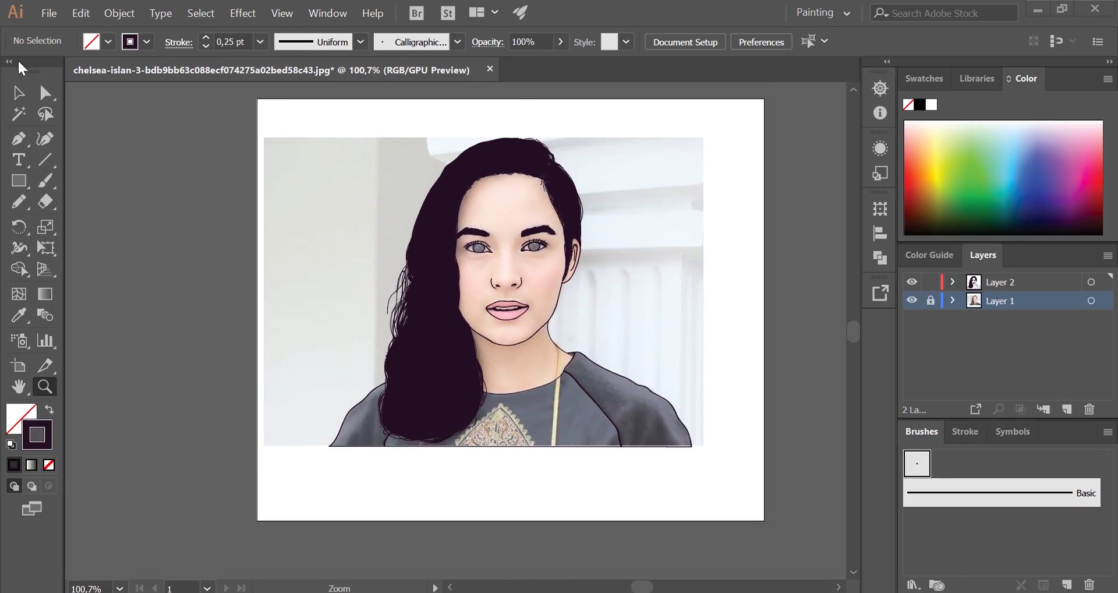
# Select all the line art and combine it into shapes with Pathfinder, photo hidden.
pyautogui.click(18, 92)
pyautogui.hotkey('ctrl', 'a')
pyautogui.click(912, 300)
pyautogui.click(119, 12)
pyautogui.click(880, 257)
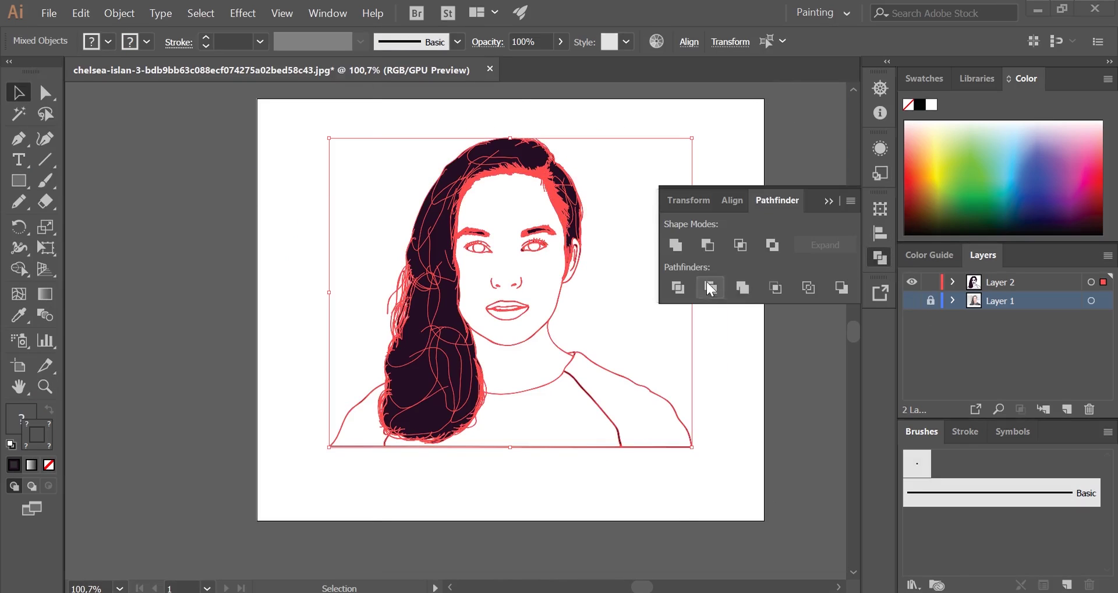
pyautogui.click(742, 287)
# Duplicate the drawing layer as Layer 2 copy and set a light peach fill.
pyautogui.hotkey('ctrl', 'shift', 'a')
pyautogui.click(1001, 282)
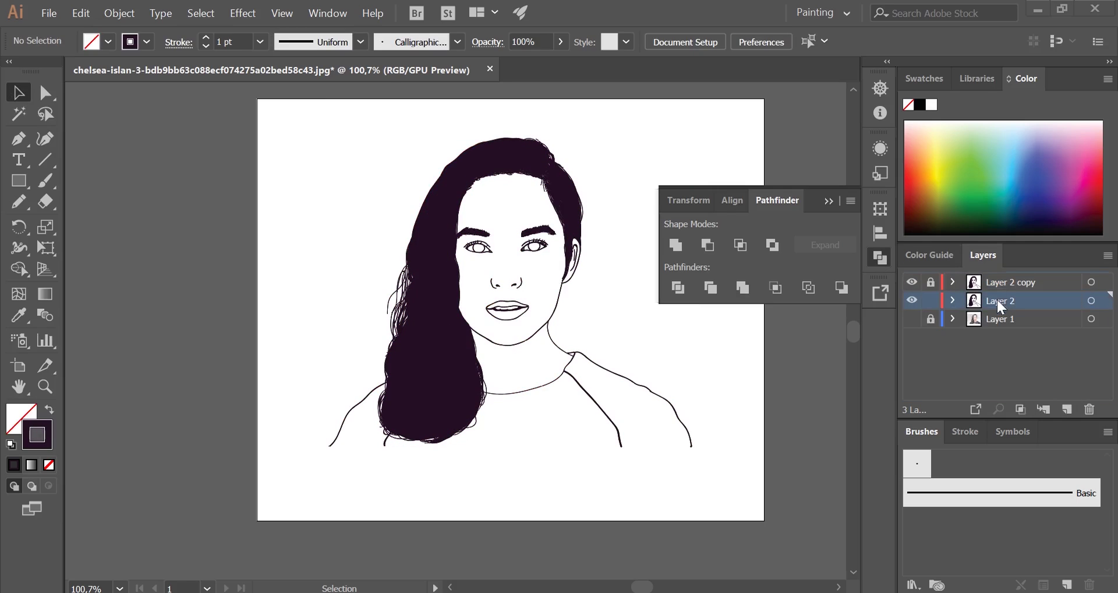
pyautogui.doubleClick(21, 418)
pyautogui.moveTo(269, 96); pyautogui.dragTo(270, 273)
pyautogui.click(102, 61)
pyautogui.click(434, 67)
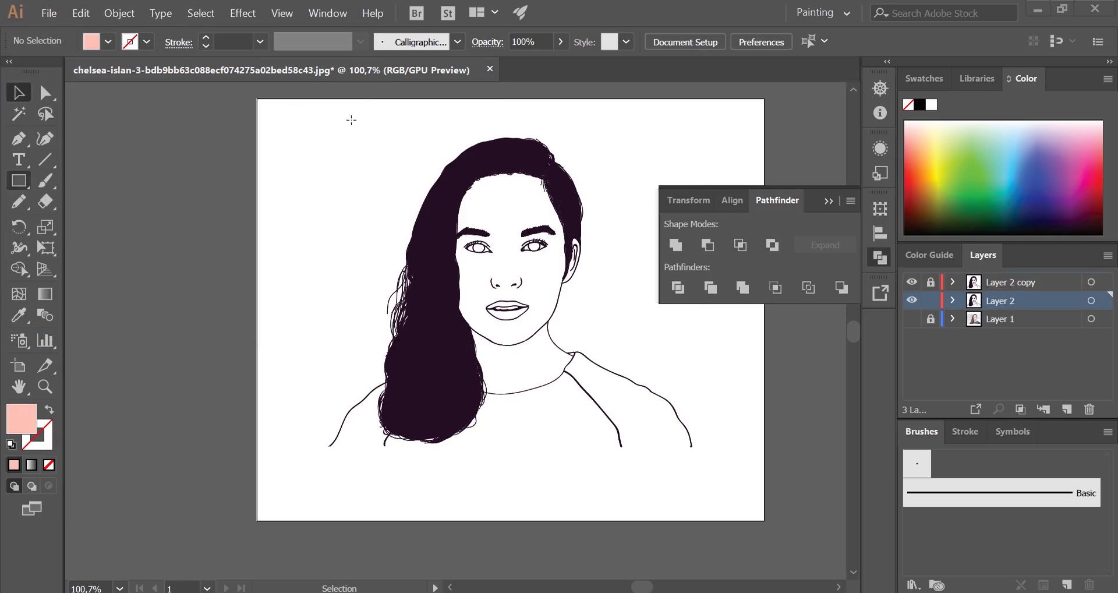
pyautogui.click(880, 257)
# Undo the layer copy and fill change, then fit the artboard in view.
pyautogui.click(959, 282)
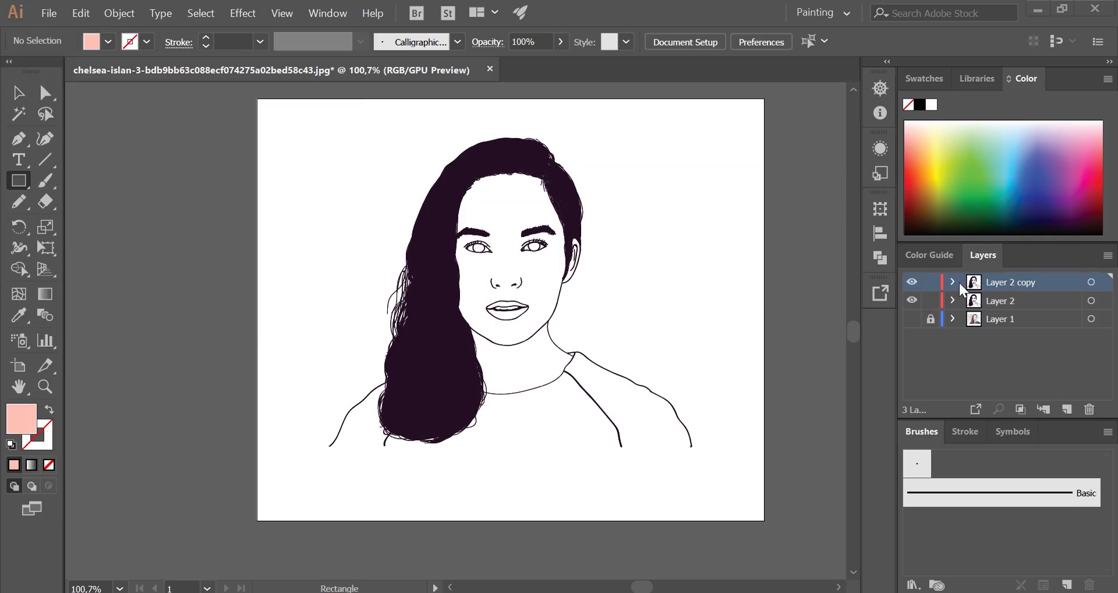
pyautogui.hotkey('ctrl', 'z')
pyautogui.hotkey('ctrl', 'z')
pyautogui.press('z')
pyautogui.click(577, 399)
pyautogui.press('v')
pyautogui.hotkey('ctrl', '0')
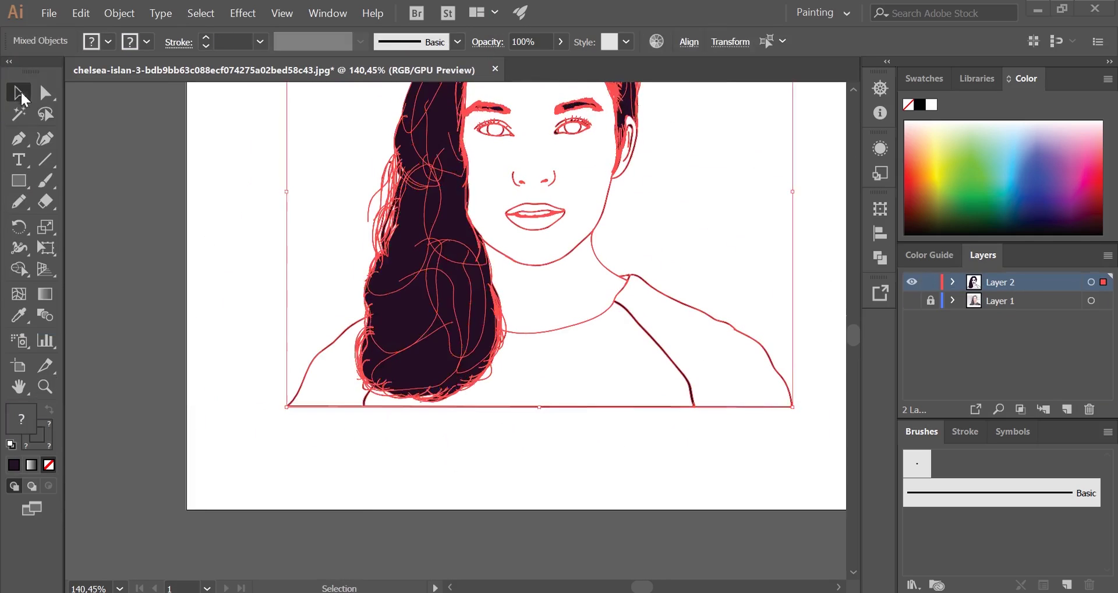
# With a 1 pt brush, extend the bottom line across the shirt's base.
pyautogui.click(260, 42)
pyautogui.click(233, 67)
pyautogui.scroll(2, 181, 262)
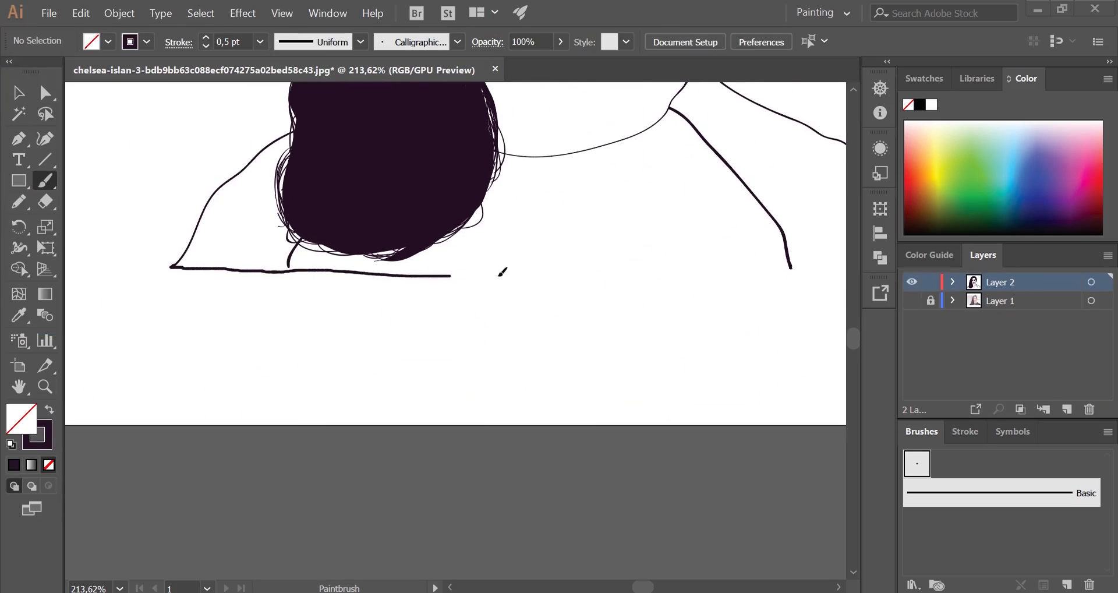
pyautogui.moveTo(501, 273); pyautogui.dragTo(790, 273)
pyautogui.hscroll(5, 789, 274)
pyautogui.hscroll(-5, 591, 274)
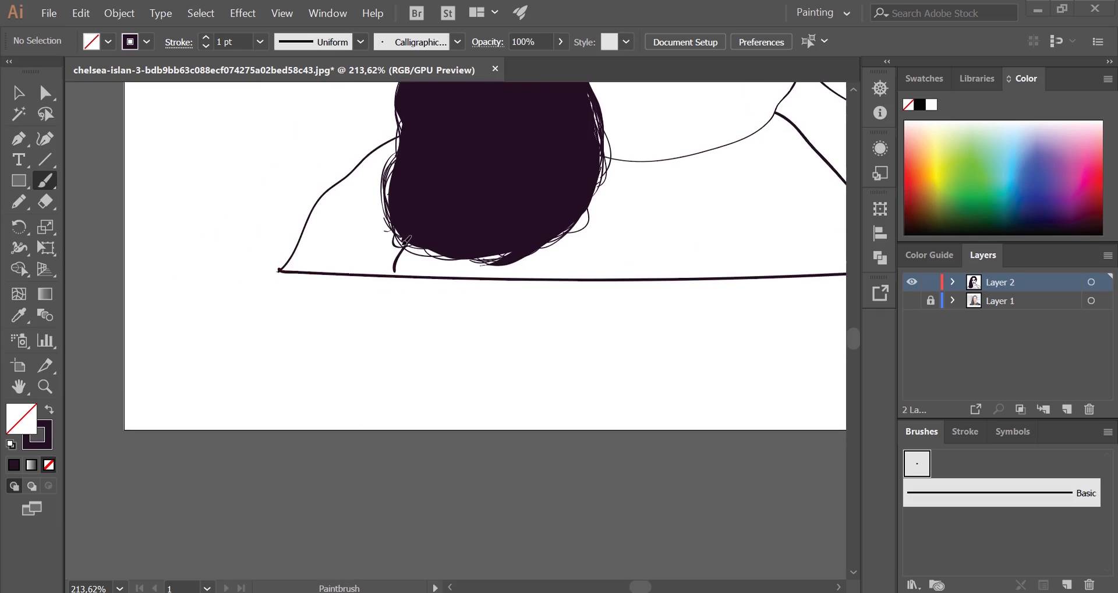
pyautogui.scroll(5, 415, 256)
pyautogui.hscroll(-3, 360, 246)
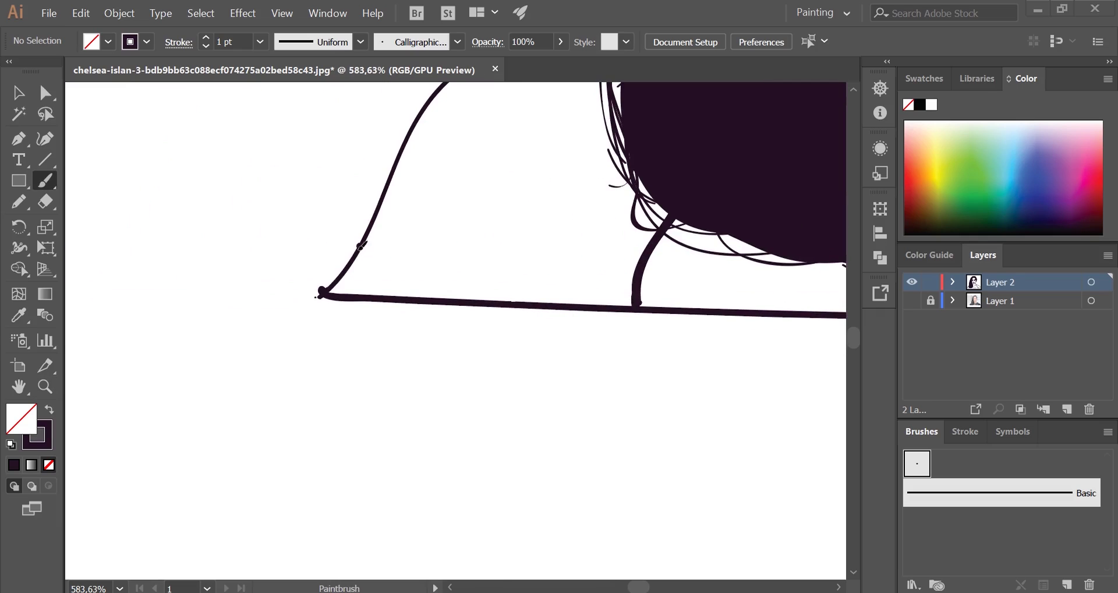
pyautogui.scroll(-5, 405, 277)
pyautogui.scroll(-3, 404, 282)
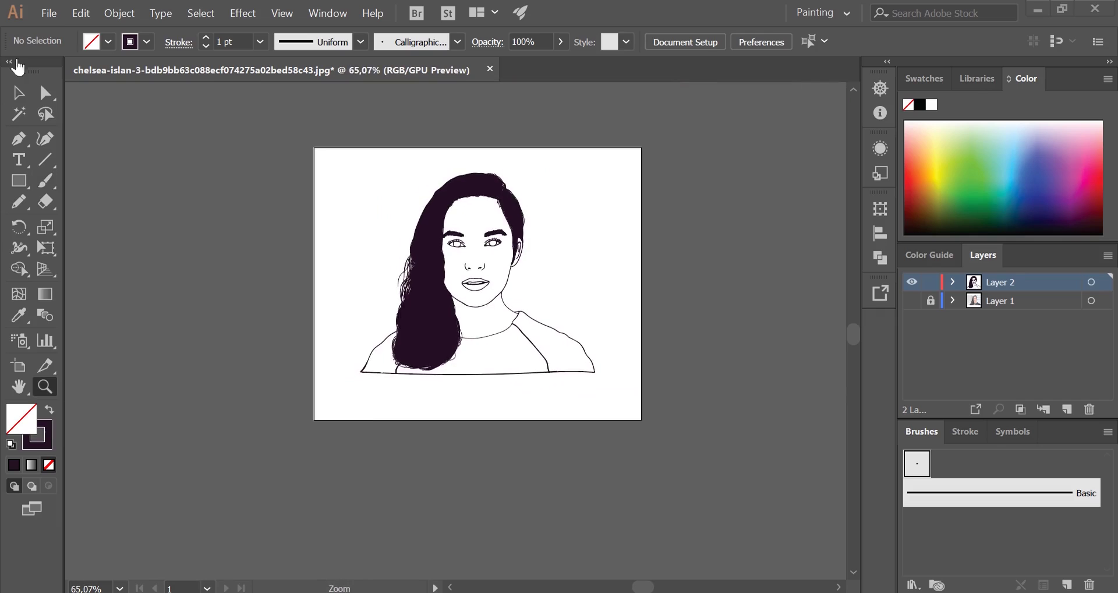
# Select all the artwork and expand the line art into filled shapes.
pyautogui.click(18, 92)
pyautogui.hotkey('ctrl', 'a')
pyautogui.click(120, 13)
pyautogui.click(226, 182)
pyautogui.hotkey('shift', 'ctrl', 'F9')
pyautogui.click(747, 355)
# Set the fill colour to peach FFC5AB.
pyautogui.hotkey('shift', 'ctrl', 'F9')
pyautogui.moveTo(1000, 282); pyautogui.dragTo(1066, 409)
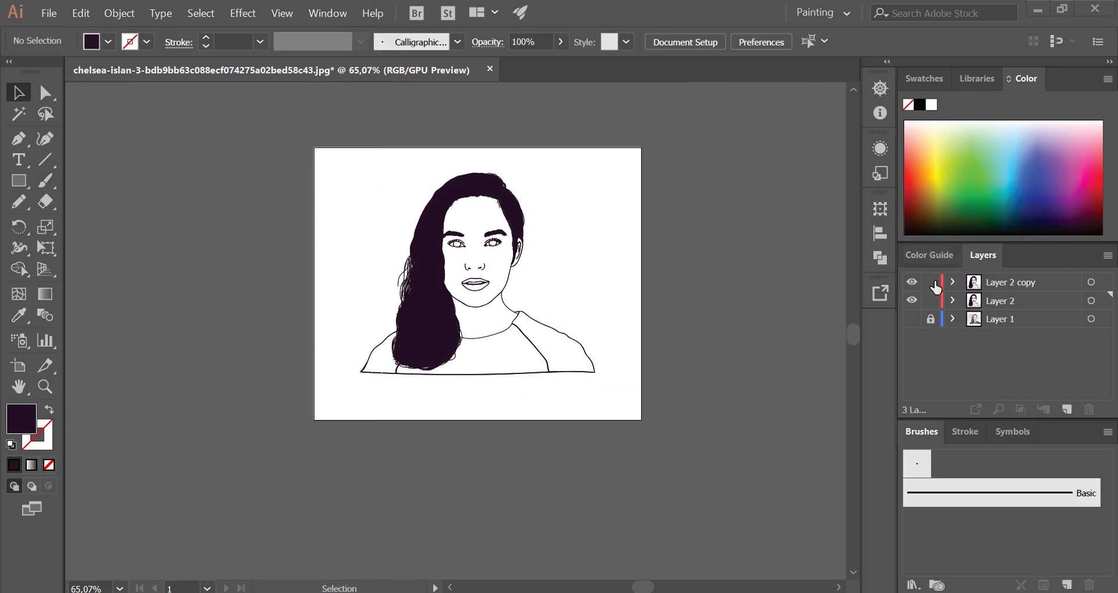
pyautogui.doubleClick(21, 418)
pyautogui.write('FFC5AB')
pyautogui.press('Return')
# Draw a rectangle covering the whole portrait and give it a lighter peach fill.
pyautogui.press('m')
pyautogui.moveTo(332, 157); pyautogui.dragTo(617, 397)
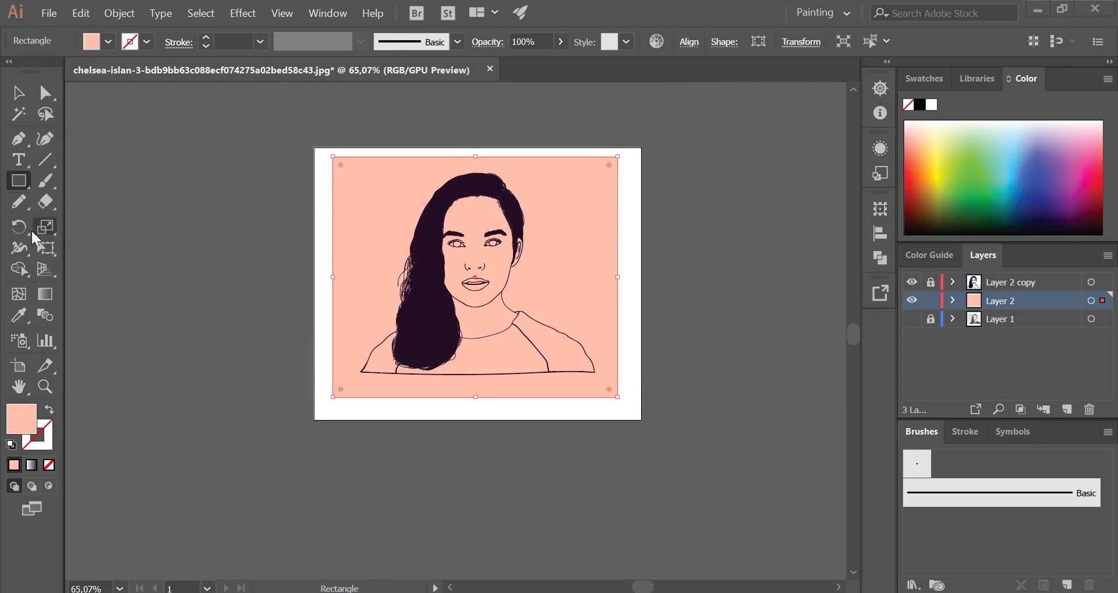
pyautogui.doubleClick(36, 431)
pyautogui.click(429, 67)
# Group the rectangle with the line art and split it along the portrait's lines using Pathfinder Divide.
pyautogui.press('v')
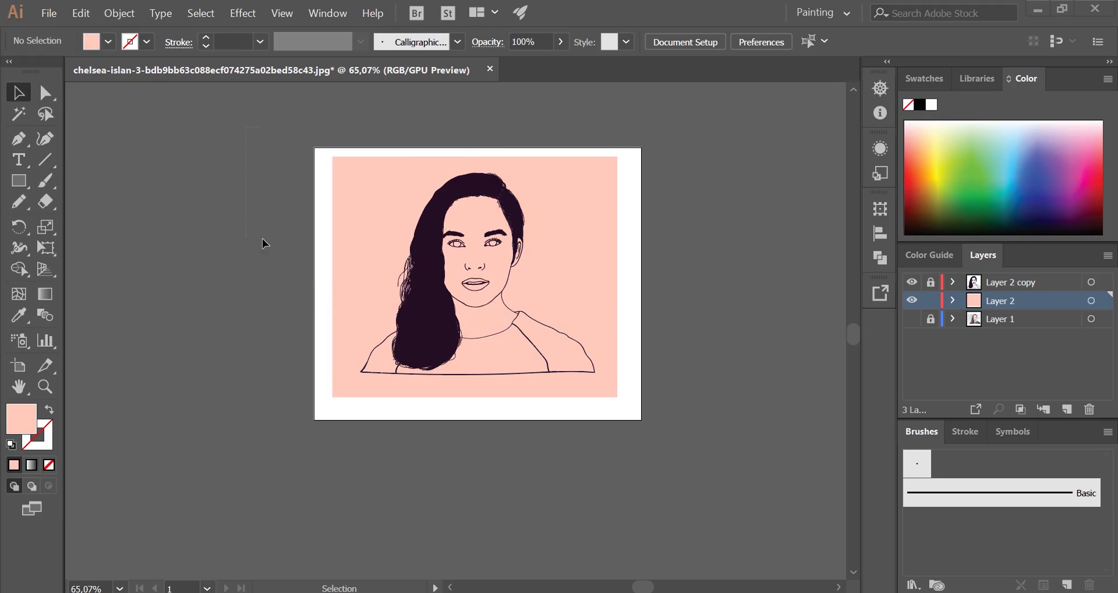
pyautogui.rightClick(571, 251)
pyautogui.rightClick(590, 227)
pyautogui.click(654, 346)
pyautogui.click(880, 257)
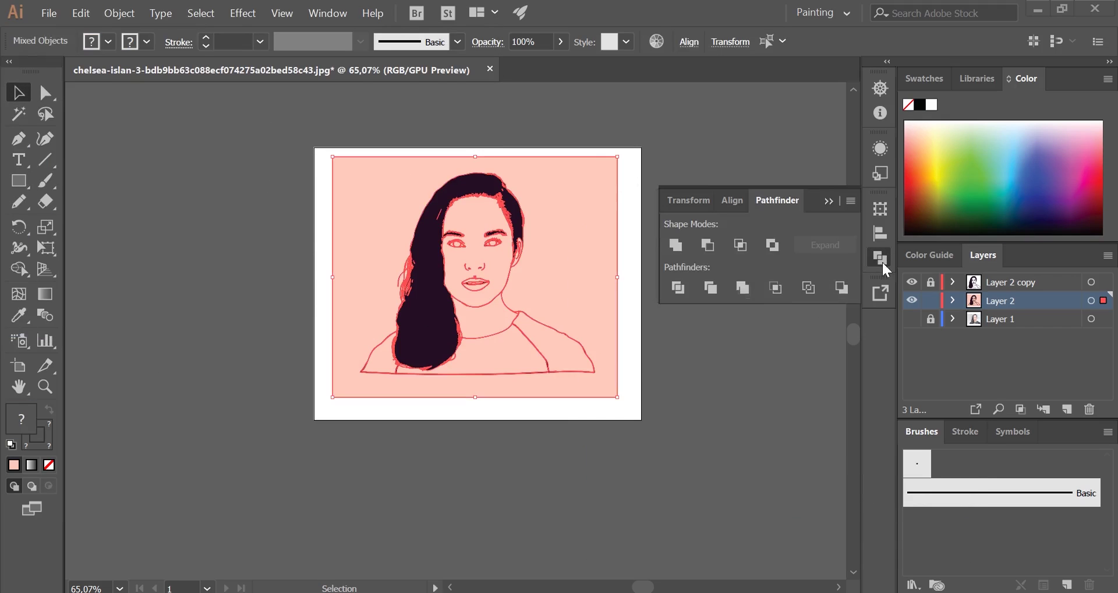
pyautogui.rightClick(574, 250)
pyautogui.click(629, 320)
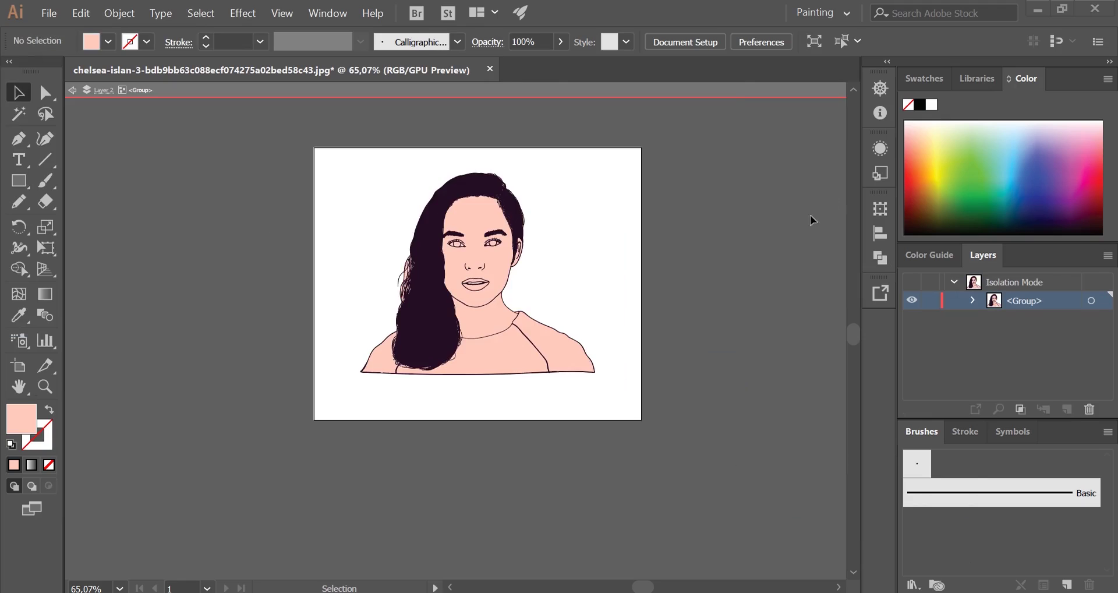
pyautogui.press('z')
pyautogui.moveTo(477, 262); pyautogui.dragTo(567, 341)
# Fill the lips with pink.
pyautogui.click(477, 458)
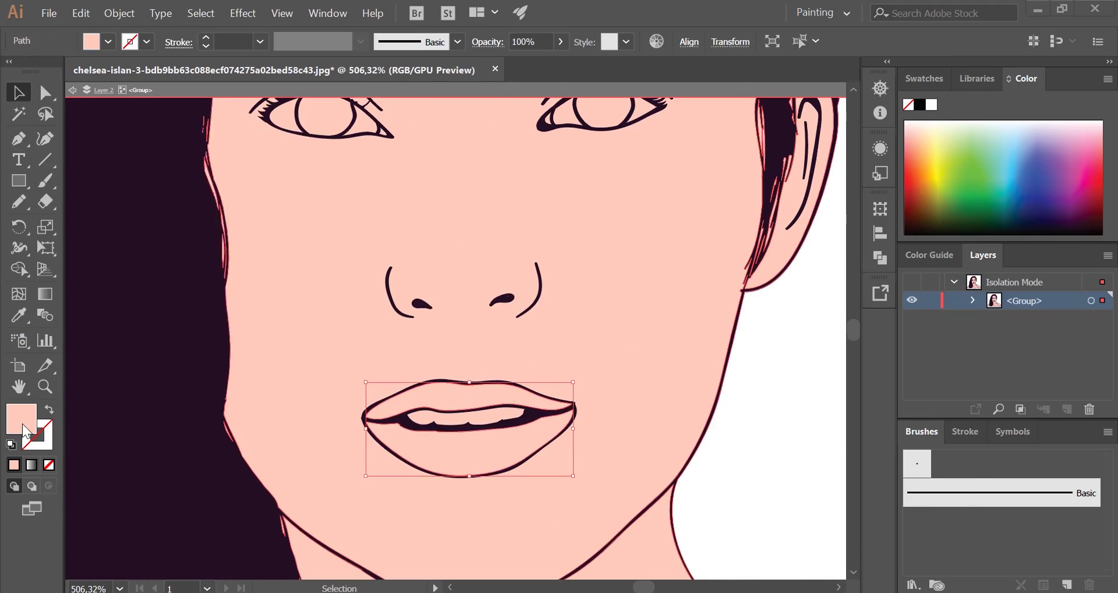
pyautogui.doubleClick(21, 418)
pyautogui.click(115, 68)
pyautogui.click(449, 68)
pyautogui.doubleClick(21, 418)
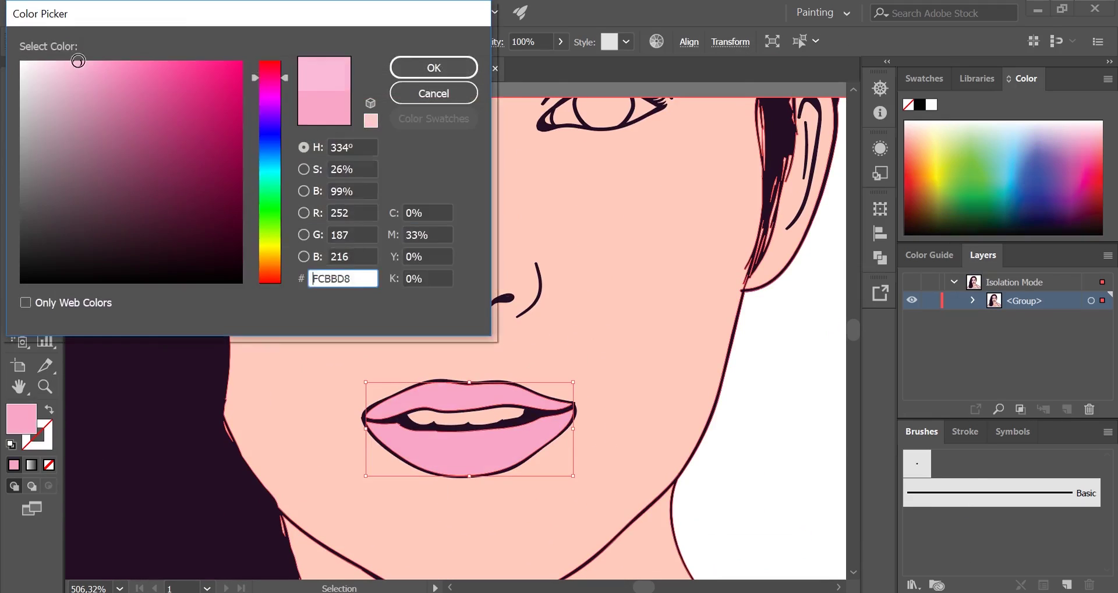
pyautogui.click(433, 67)
# Fill the eye whites with pale grey.
pyautogui.scroll(2, 524, 291)
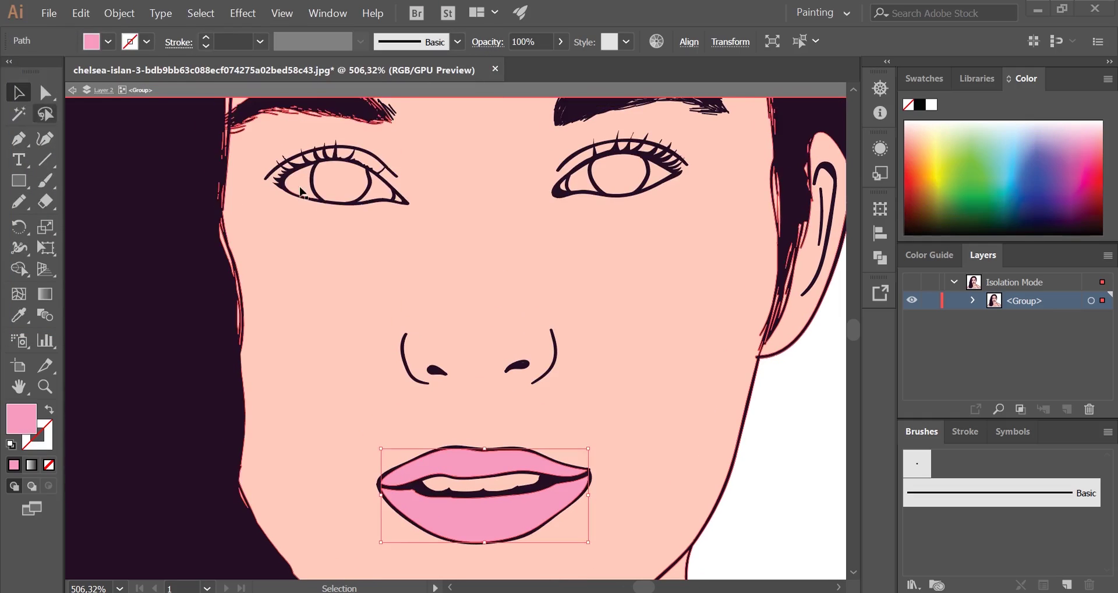
pyautogui.click(349, 174)
pyautogui.doubleClick(21, 418)
pyautogui.click(269, 163)
pyautogui.click(29, 100)
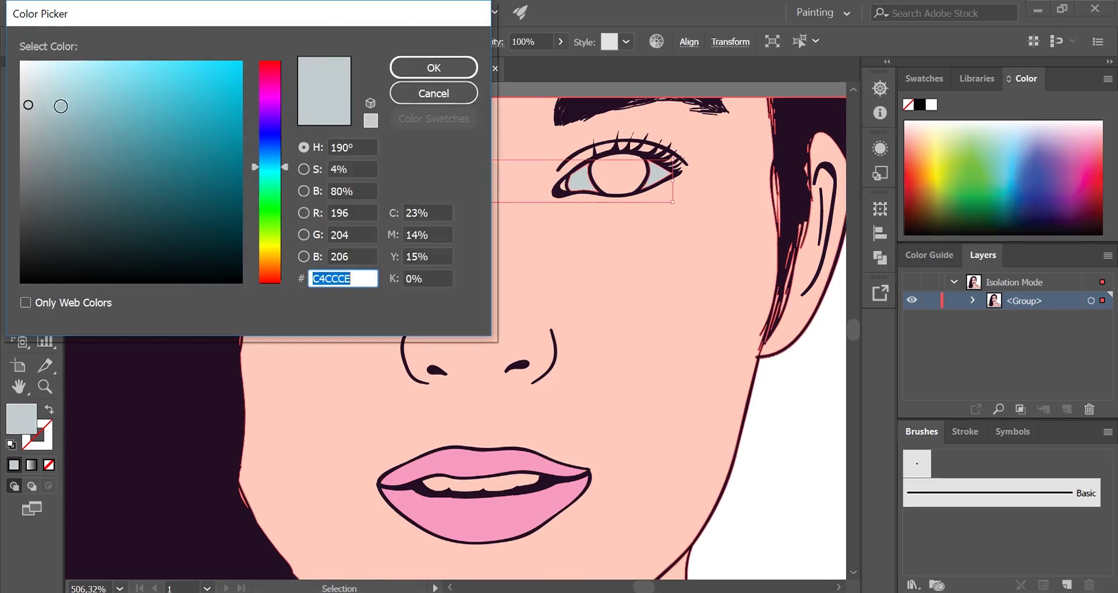
pyautogui.click(434, 68)
# Fill both inner eye corners with dark red.
pyautogui.click(771, 399)
pyautogui.keyDown('alt'); pyautogui.scroll(2, 574, 341); pyautogui.keyUp('alt')
pyautogui.keyDown('alt'); pyautogui.scroll(2, 574, 341); pyautogui.keyUp('alt')
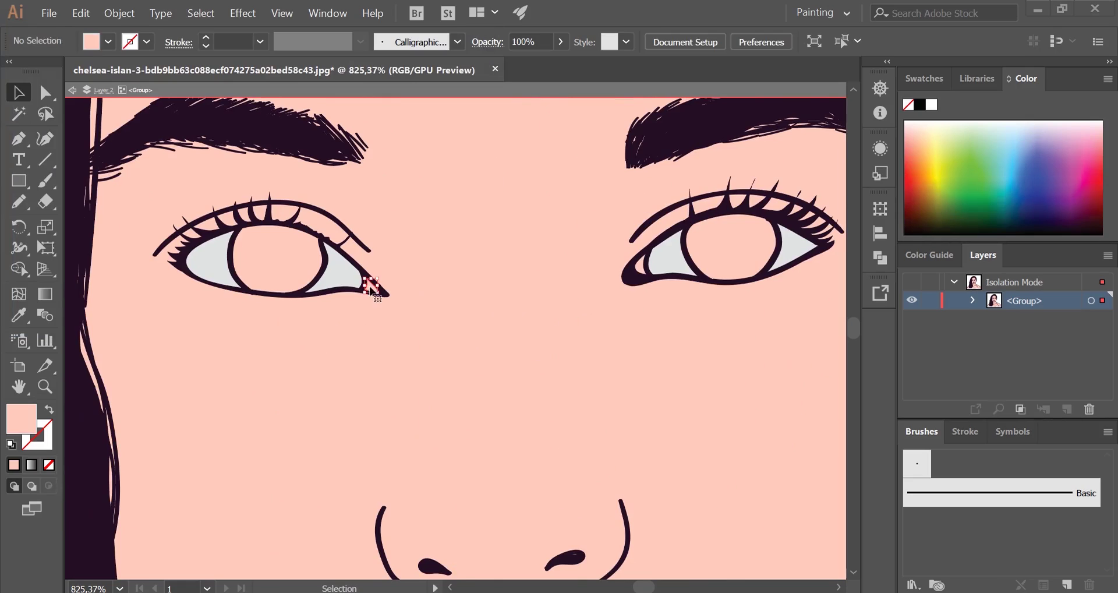
pyautogui.click(368, 285)
pyautogui.keyDown('shift'); pyautogui.click(644, 266); pyautogui.keyUp('shift')
pyautogui.doubleClick(21, 418)
pyautogui.click(434, 68)
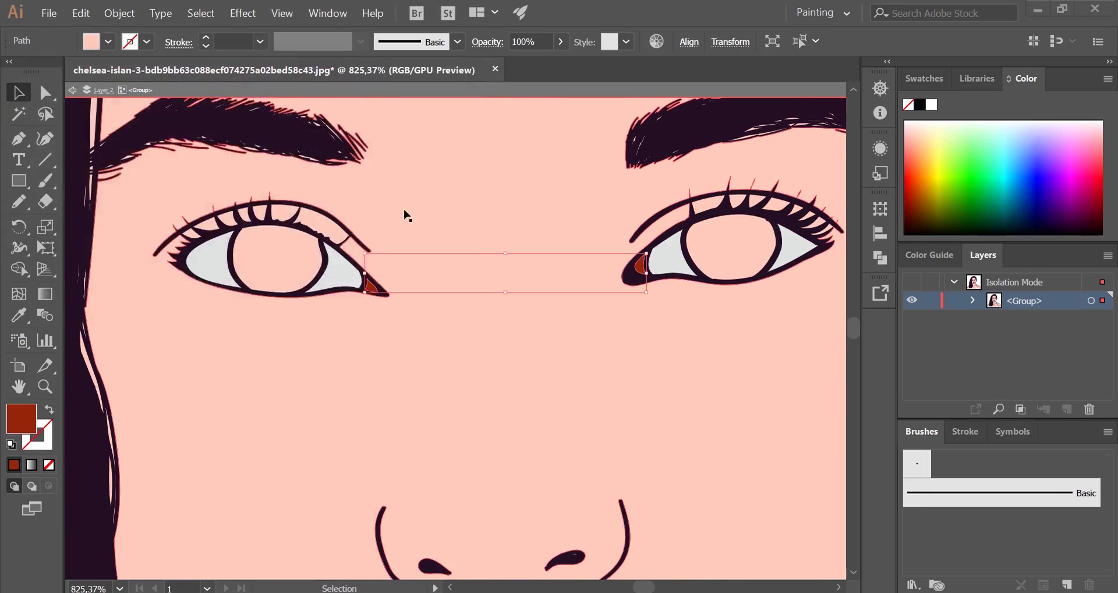
# Fill the shirt with dark grey.
pyautogui.keyDown('alt'); pyautogui.scroll(-5, 404, 215); pyautogui.keyUp('alt')
pyautogui.click(374, 368)
pyautogui.doubleClick(21, 418)
pyautogui.click(35, 268)
pyautogui.click(434, 67)
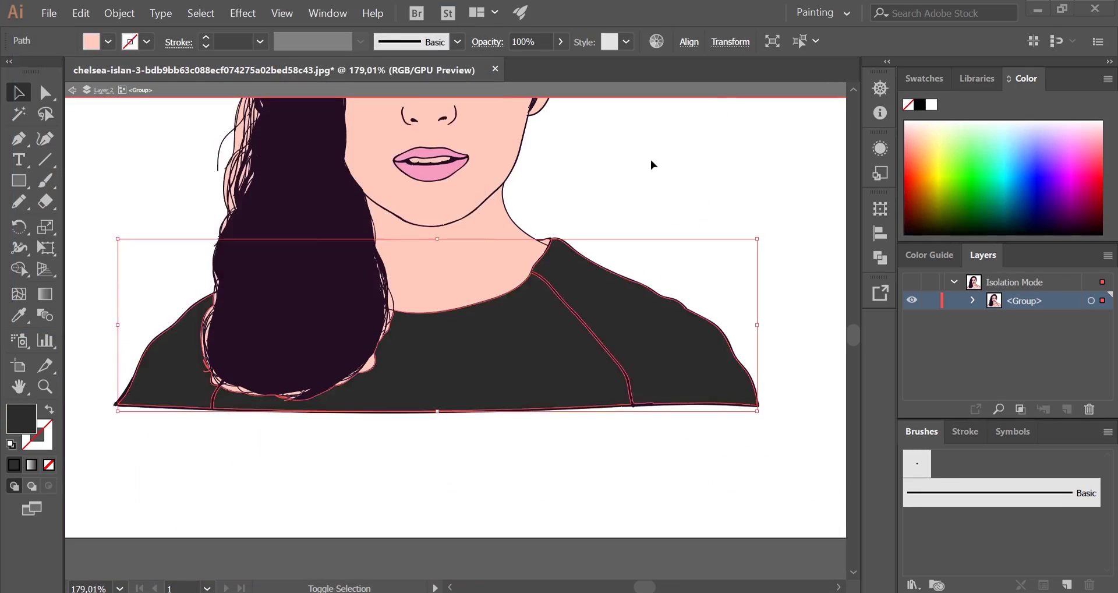
pyautogui.click(651, 165)
# Fill the teeth with a near-white shade.
pyautogui.keyDown('alt'); pyautogui.scroll(2, 605, 212); pyautogui.keyUp('alt')
pyautogui.press('z')
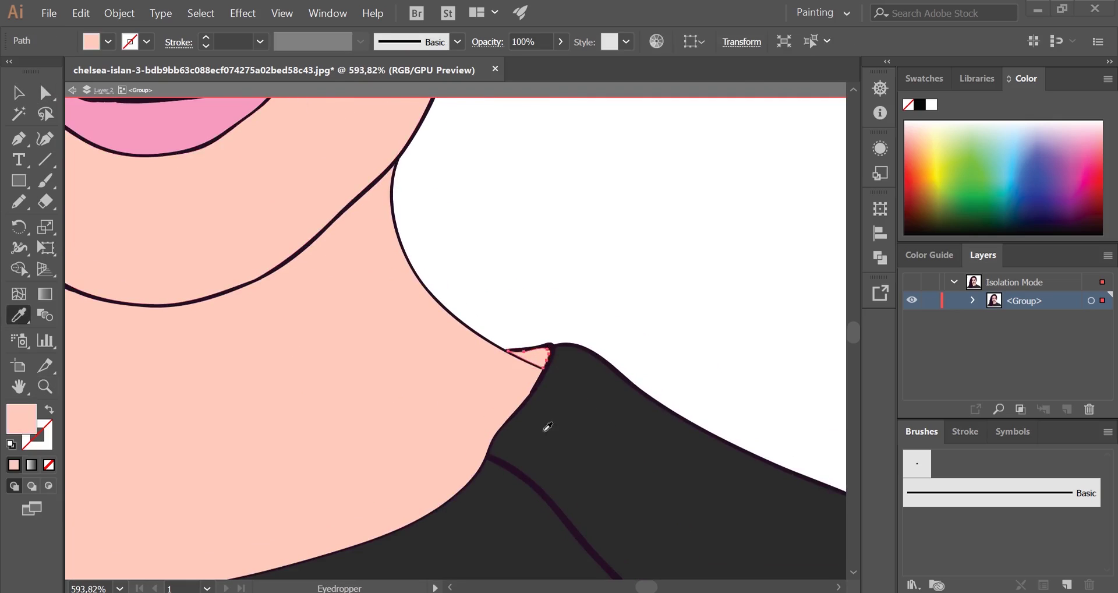
pyautogui.scroll(-3, 545, 430)
pyautogui.keyDown('alt'); pyautogui.scroll(8, 458, 416); pyautogui.keyUp('alt')
pyautogui.doubleClick(21, 418)
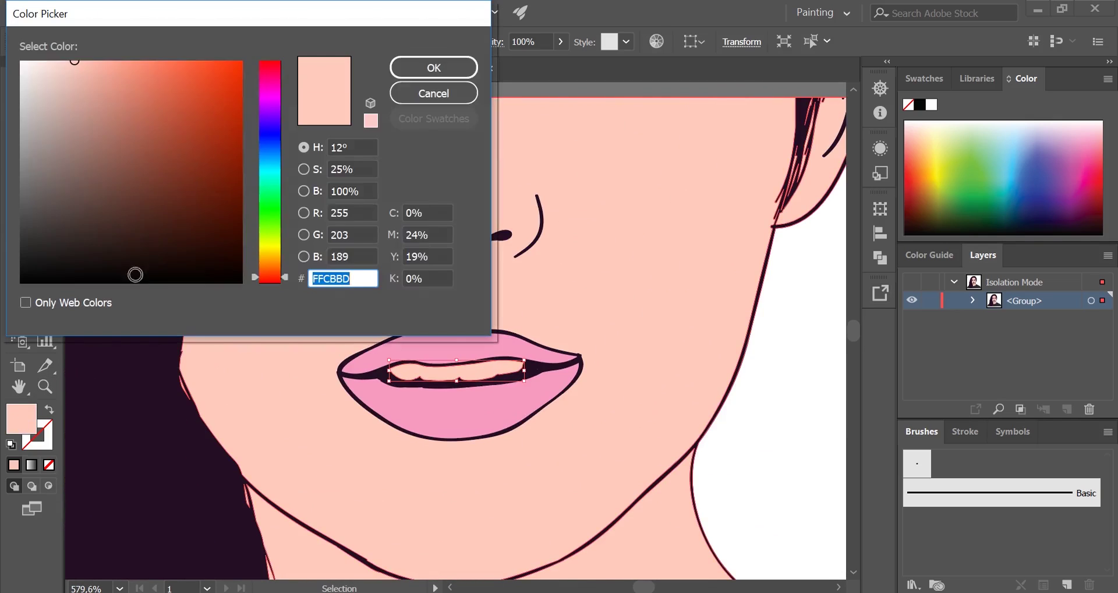
pyautogui.click(25, 76)
pyautogui.click(433, 67)
pyautogui.keyDown('alt'); pyautogui.scroll(-10, 559, 349); pyautogui.keyUp('alt')
# Exit Isolation Mode and switch to Direct Selection to pick points along the hair outline.
pyautogui.doubleClick(201, 251)
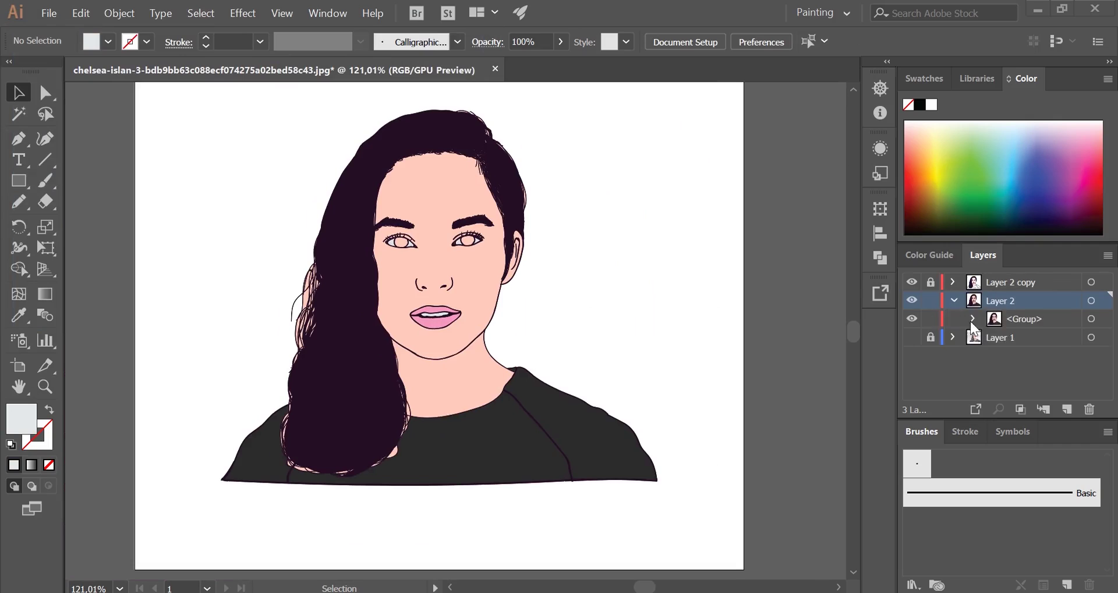
pyautogui.click(973, 319)
pyautogui.scroll(2, 961, 334)
pyautogui.click(954, 300)
pyautogui.press('a')
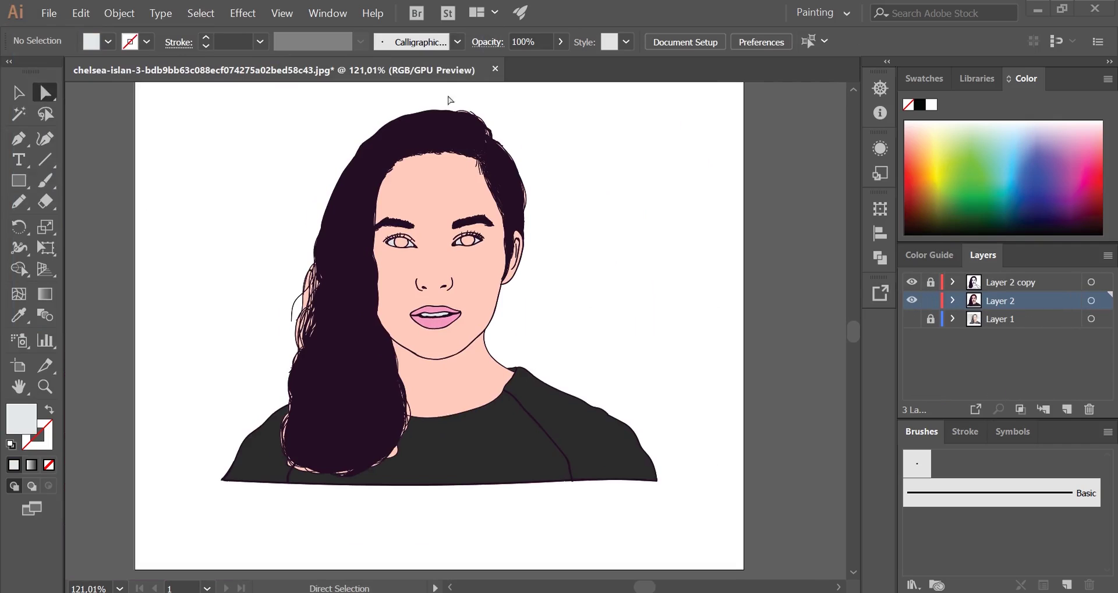
pyautogui.keyDown('alt'); pyautogui.scroll(3, 461, 105); pyautogui.keyUp('alt')
pyautogui.click(487, 150)
pyautogui.click(513, 163)
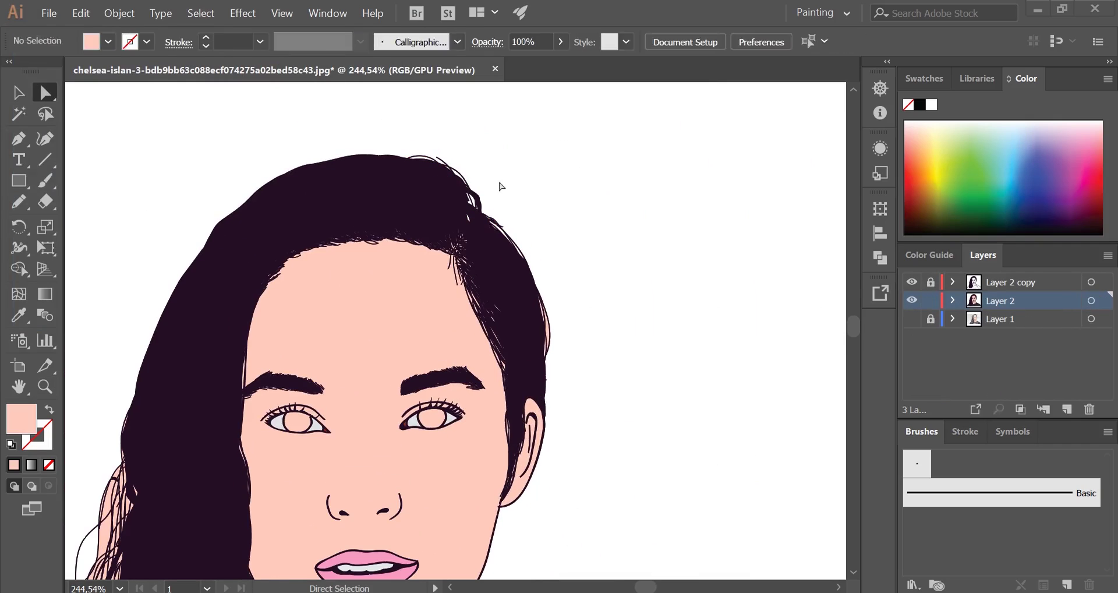
pyautogui.moveTo(499, 185); pyautogui.dragTo(548, 186)
# Marquee and remove the stray skin points beside and beneath the hair ends.
pyautogui.scroll(-5, 585, 333)
pyautogui.hscroll(-5, 585, 333)
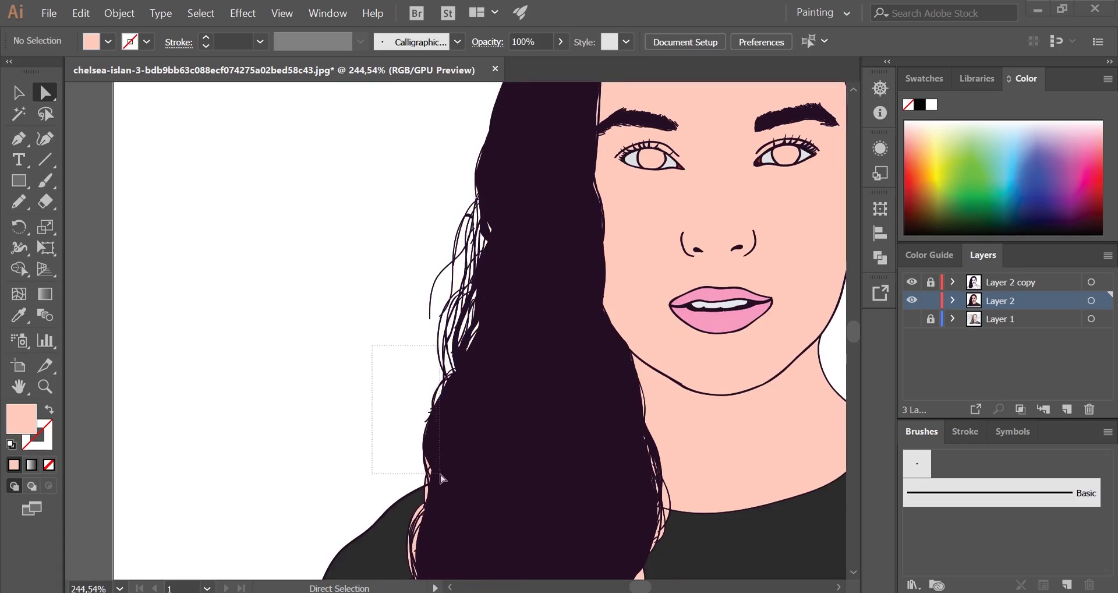
pyautogui.scroll(-6, 344, 207)
pyautogui.moveTo(378, 258)
pyautogui.mouseDown()
pyautogui.moveTo(308, 265)
pyautogui.moveTo(320, 259)
pyautogui.mouseUp()
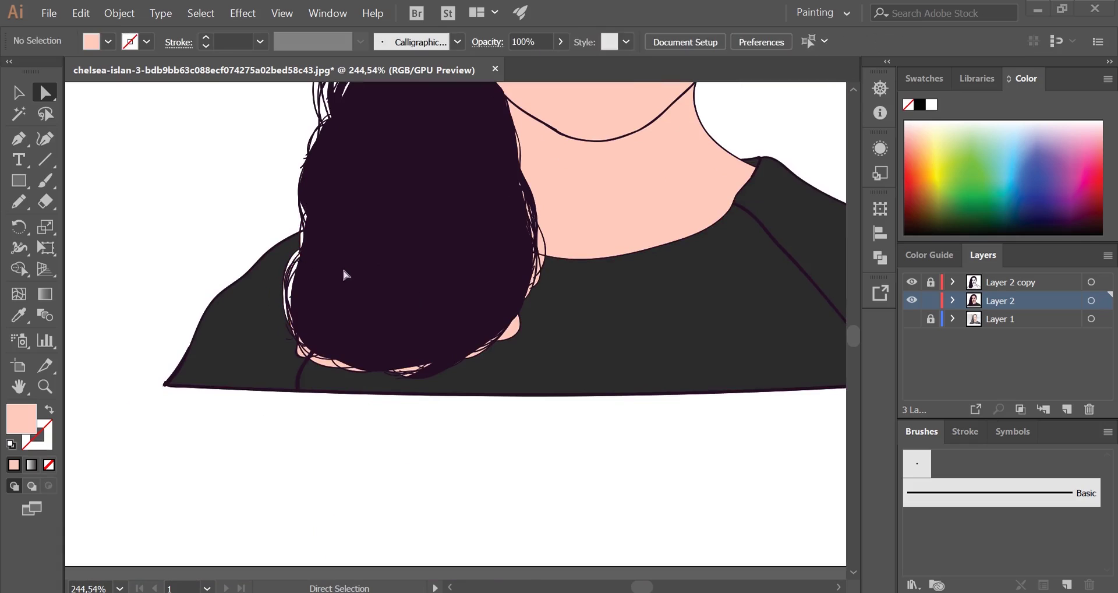
pyautogui.moveTo(351, 317)
pyautogui.mouseDown()
pyautogui.moveTo(304, 348)
pyautogui.moveTo(403, 317)
pyautogui.moveTo(394, 374)
pyautogui.mouseUp()
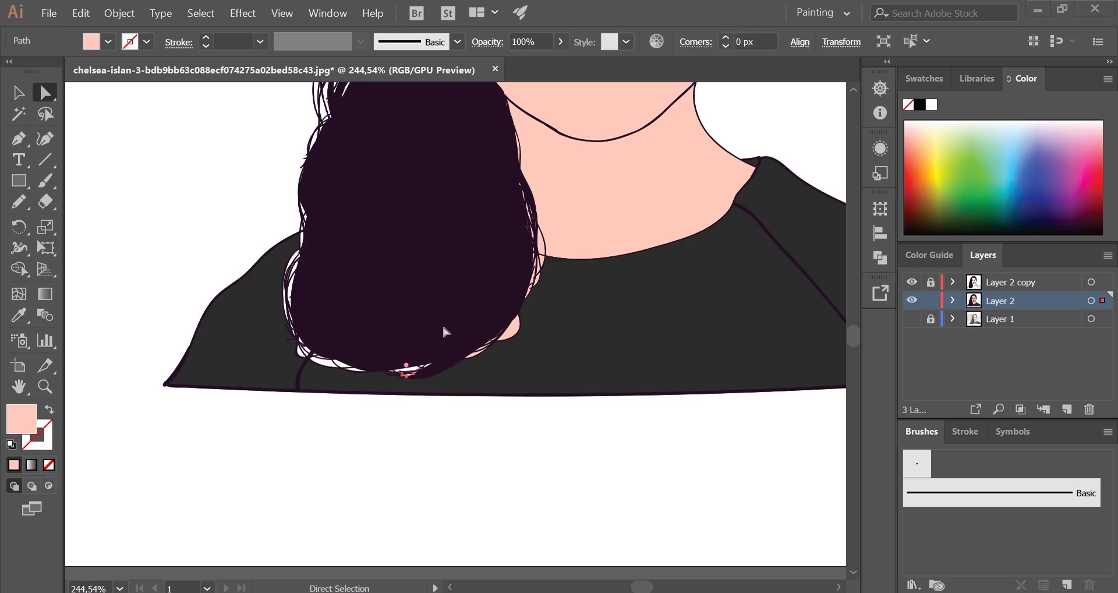
pyautogui.hotkey('ctrl', '=')
pyautogui.click(411, 340)
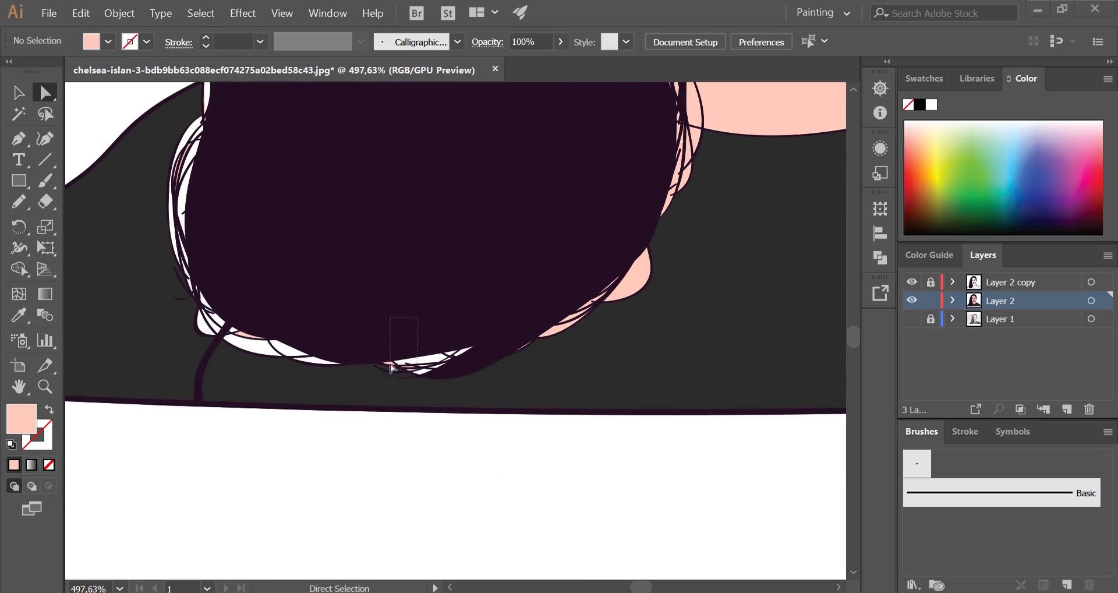
pyautogui.scroll(4, 408, 350)
pyautogui.hscroll(5, 408, 349)
pyautogui.moveTo(576, 221); pyautogui.dragTo(548, 262)
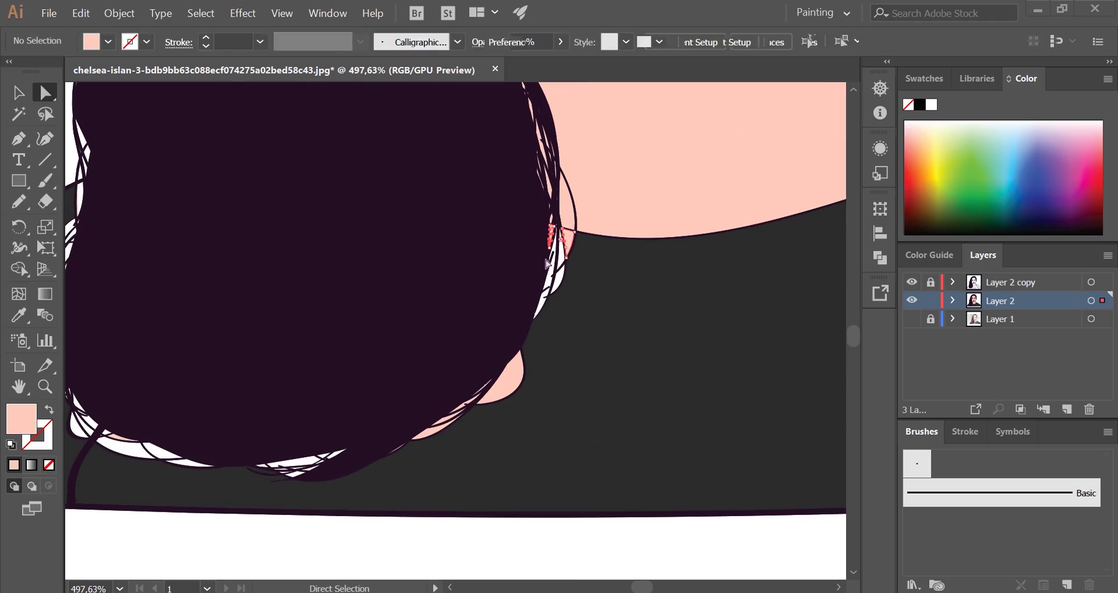
pyautogui.moveTo(481, 360); pyautogui.dragTo(477, 396)
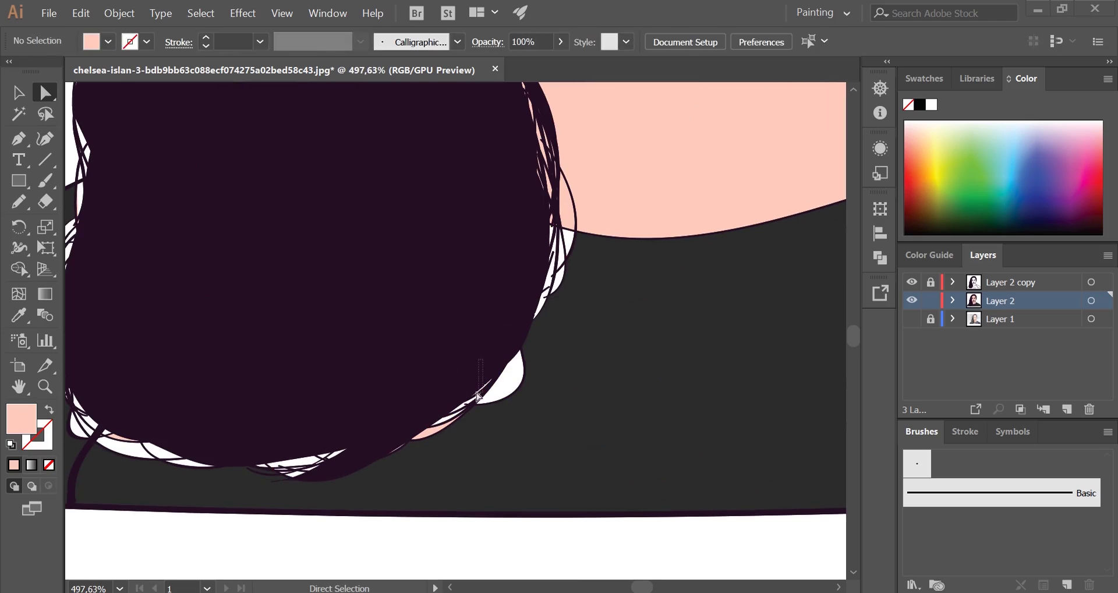
pyautogui.scroll(-5, 524, 326)
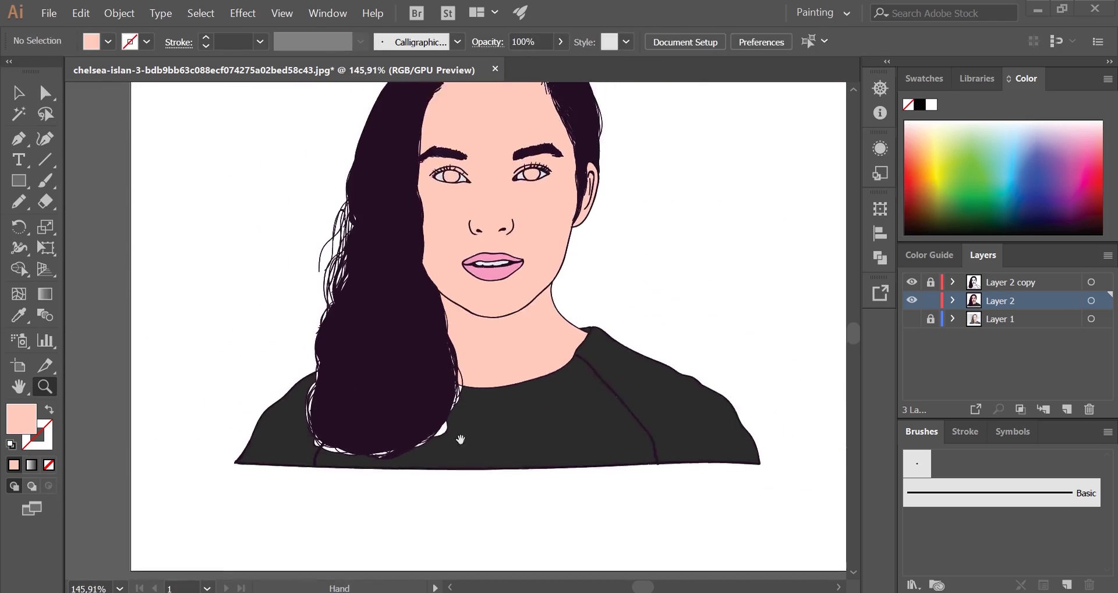
# Draw dark irises inside both eyes.
pyautogui.scroll(-2, 456, 443)
pyautogui.scroll(8, 418, 435)
pyautogui.scroll(2, 418, 435)
pyautogui.scroll(3, 524, 304)
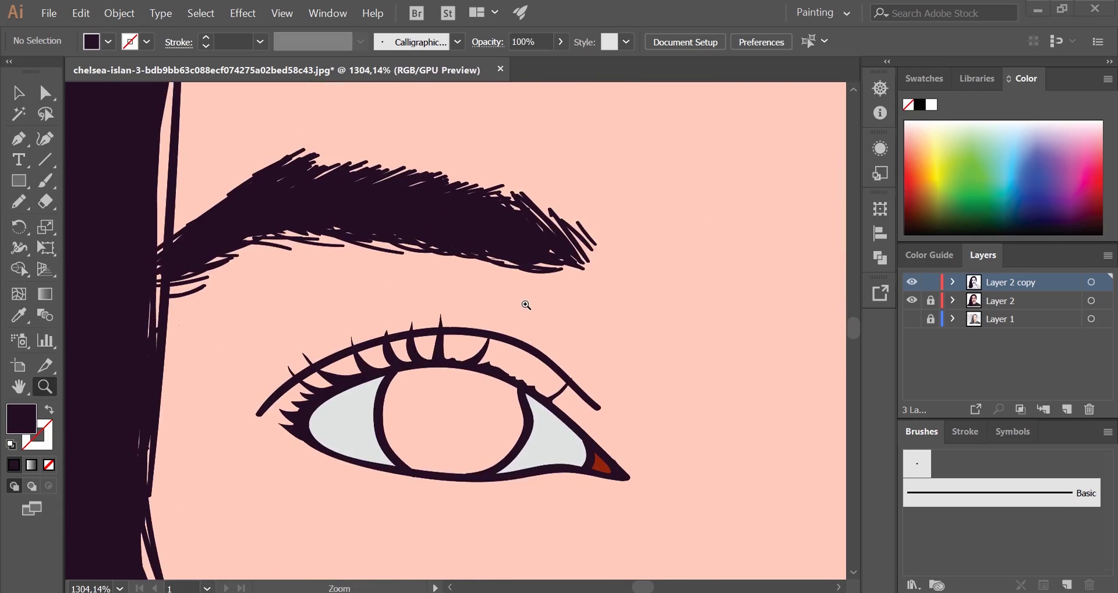
pyautogui.scroll(2, 461, 210)
pyautogui.moveTo(527, 281); pyautogui.dragTo(513, 262)
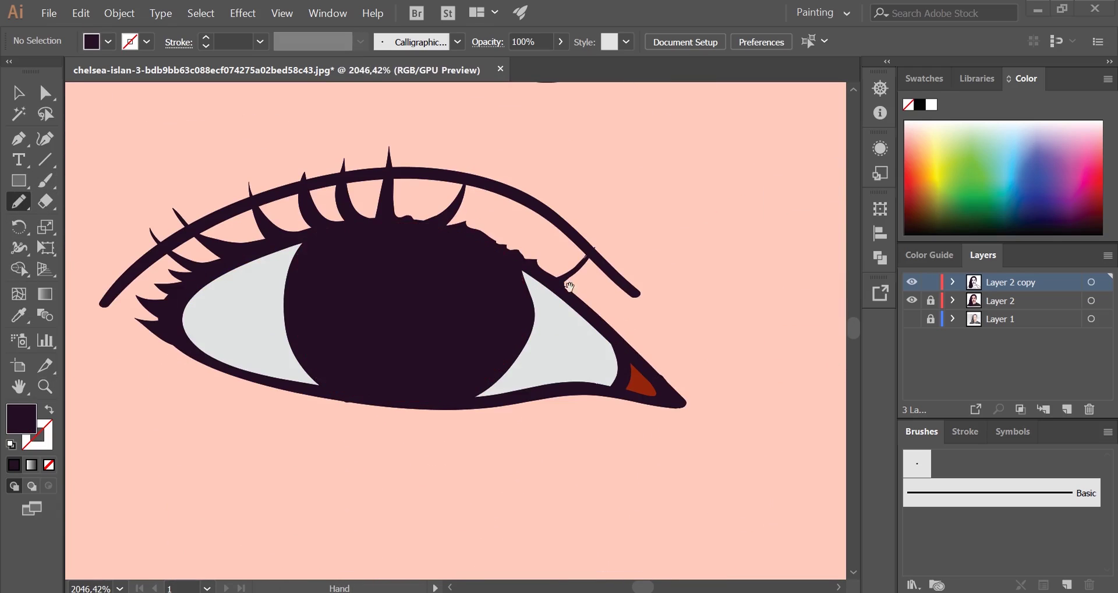
pyautogui.hscroll(10, 566, 282)
pyautogui.moveTo(343, 220); pyautogui.dragTo(260, 300)
pyautogui.moveTo(490, 283); pyautogui.dragTo(349, 222)
# Redraw the right nostril as a smaller shape.
pyautogui.scroll(-10, 407, 262)
pyautogui.scroll(1, 408, 263)
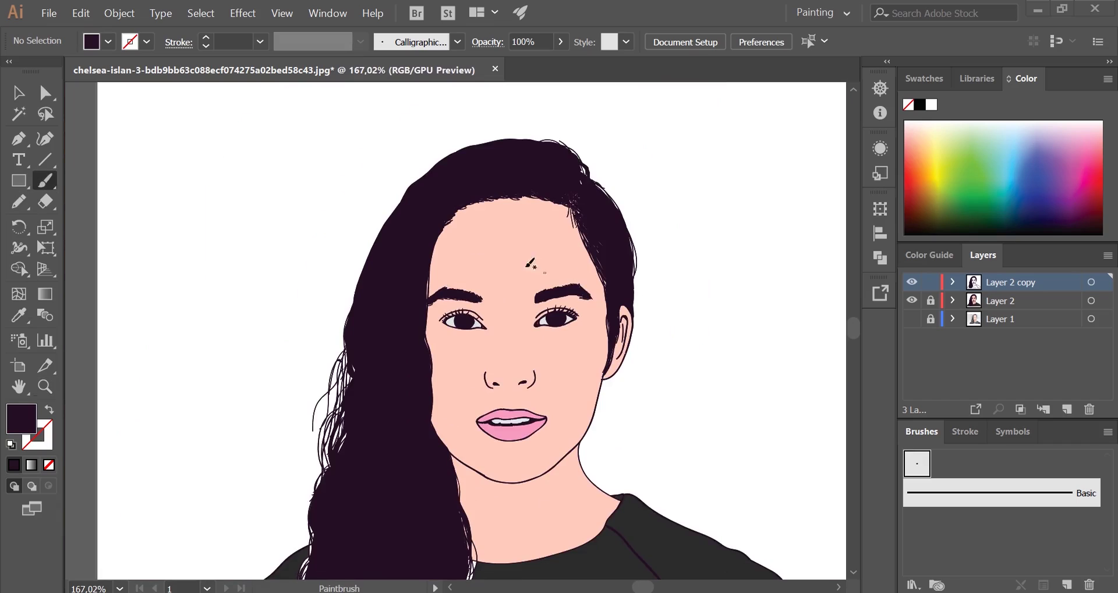
pyautogui.scroll(5, 475, 181)
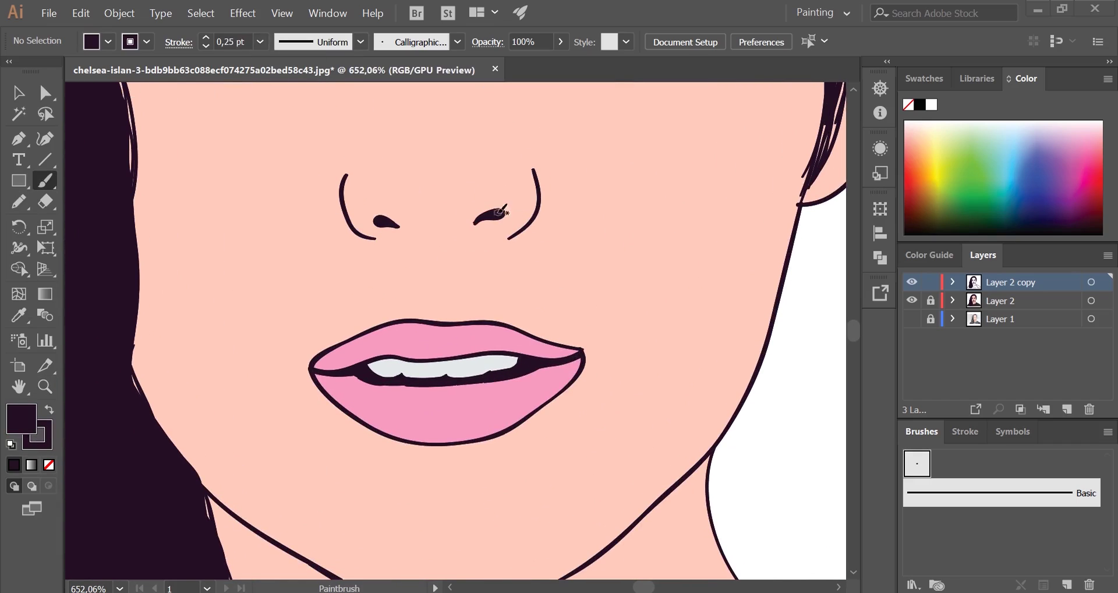
pyautogui.moveTo(476, 223)
pyautogui.mouseDown()
pyautogui.moveTo(504, 211)
pyautogui.moveTo(495, 216)
pyautogui.mouseUp()
pyautogui.scroll(-10, 495, 215)
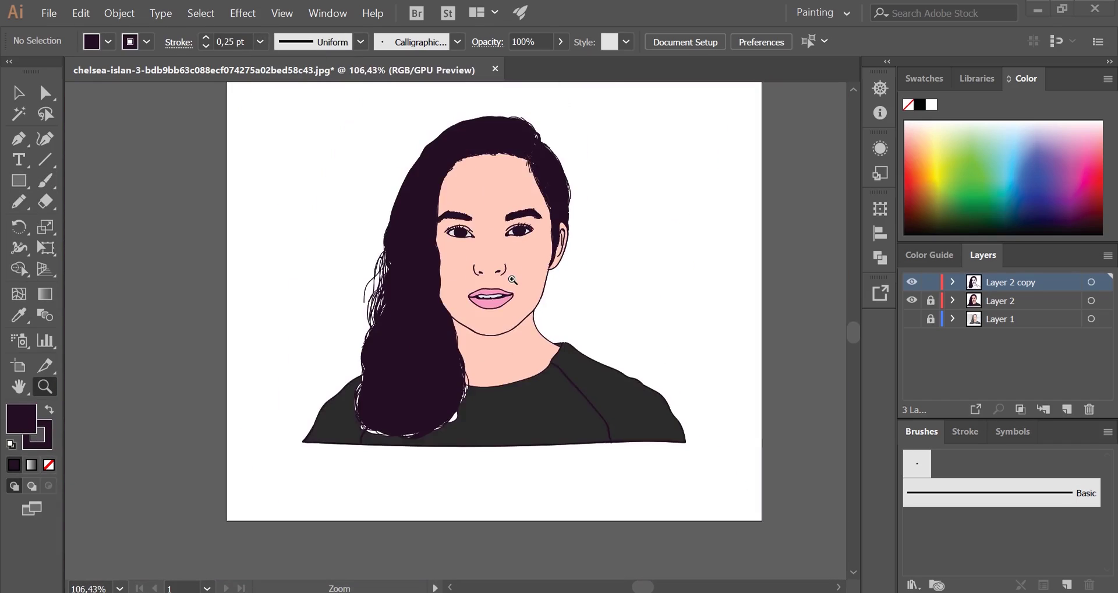
pyautogui.scroll(-1, 602, 338)
pyautogui.scroll(2, 649, 344)
pyautogui.scroll(6, 757, 312)
pyautogui.scroll(4, 758, 312)
# Unlock the Layer 2 copy layer and finish the pencil stroke on the other eye.
pyautogui.click(931, 282)
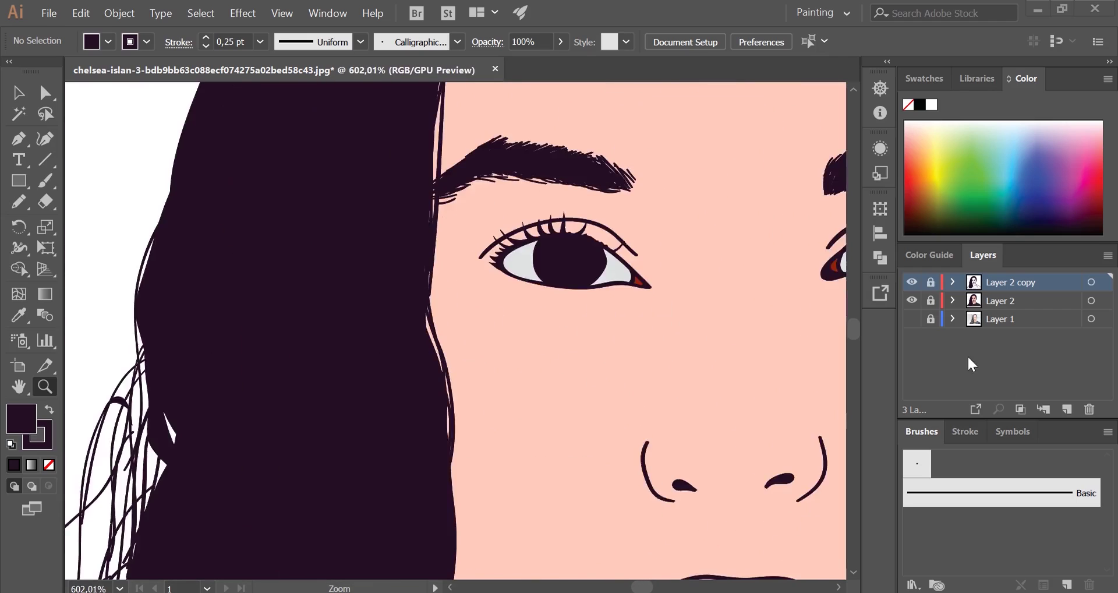
pyautogui.scroll(3, 687, 403)
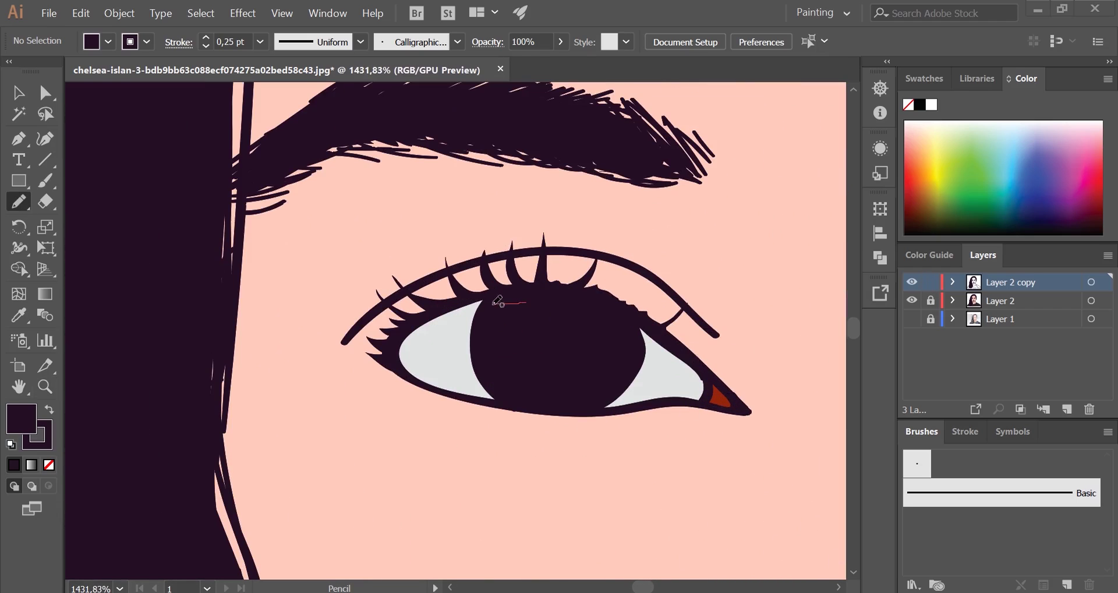
pyautogui.moveTo(587, 312); pyautogui.dragTo(280, 224)
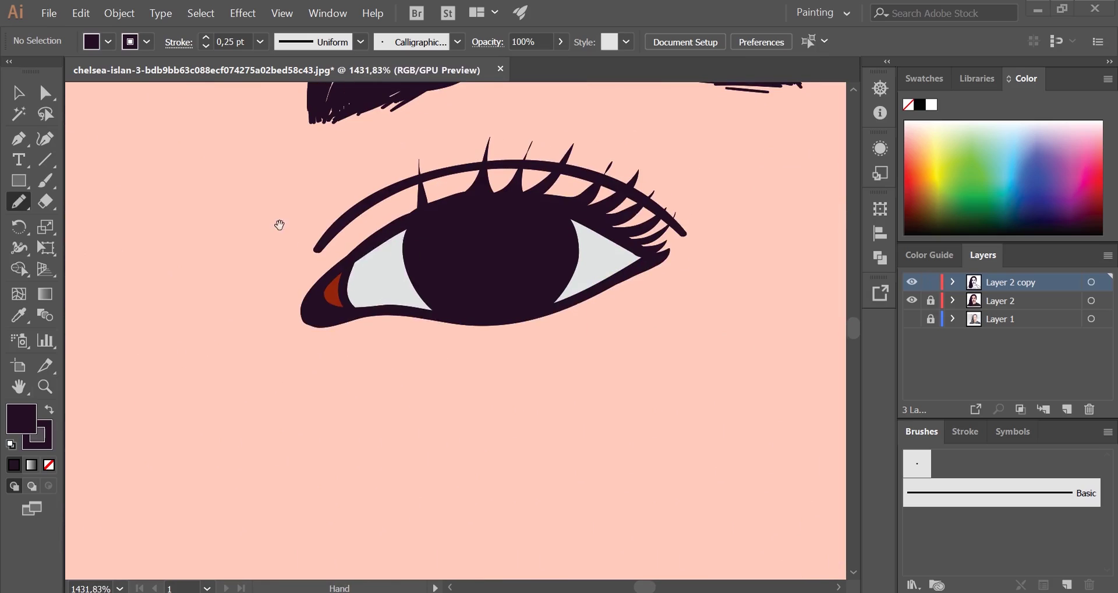
pyautogui.moveTo(418, 226); pyautogui.dragTo(442, 225)
pyautogui.scroll(-3, 442, 262)
pyautogui.scroll(-2, 443, 262)
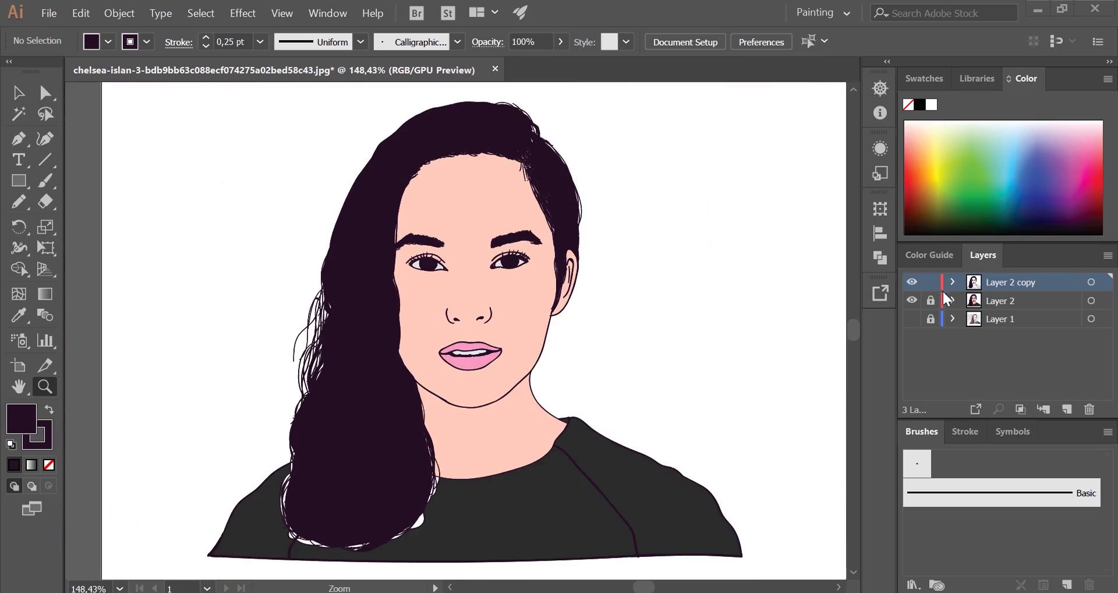
pyautogui.scroll(5, 560, 413)
# Draw a dark grey Pen shape behind the lower hair, covering the white gaps.
pyautogui.moveTo(561, 413); pyautogui.dragTo(678, 401)
pyautogui.press('i')
pyautogui.click(758, 408)
pyautogui.press('p')
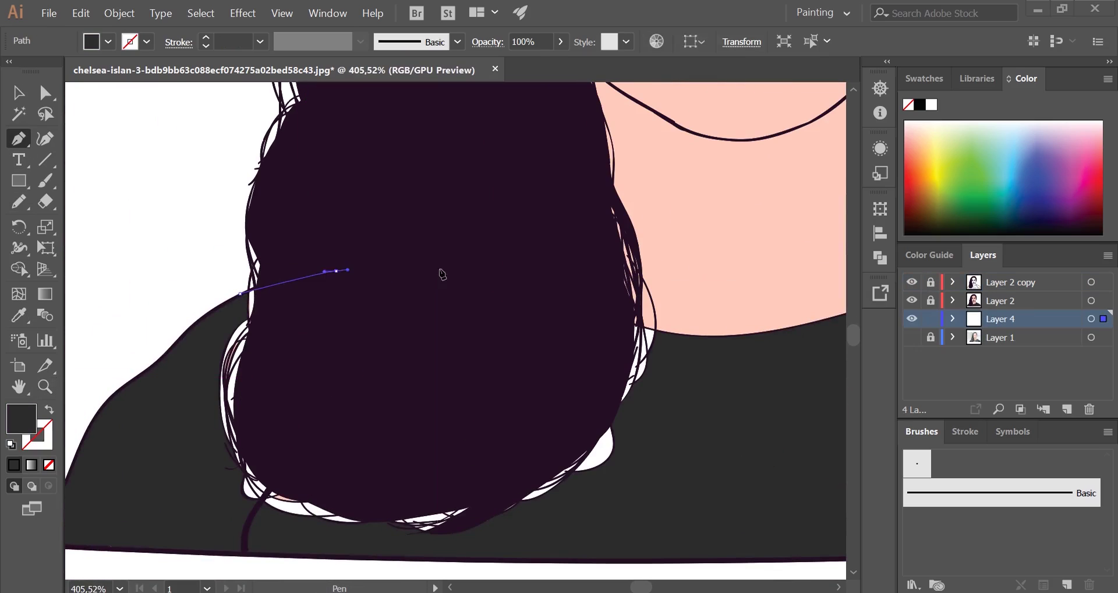
pyautogui.click(624, 319)
pyautogui.click(657, 331)
pyautogui.click(561, 548)
pyautogui.click(262, 325)
# Lock the gap-fill layer, make the hair layer active, and check stray points on the hair edge.
pyautogui.press('v')
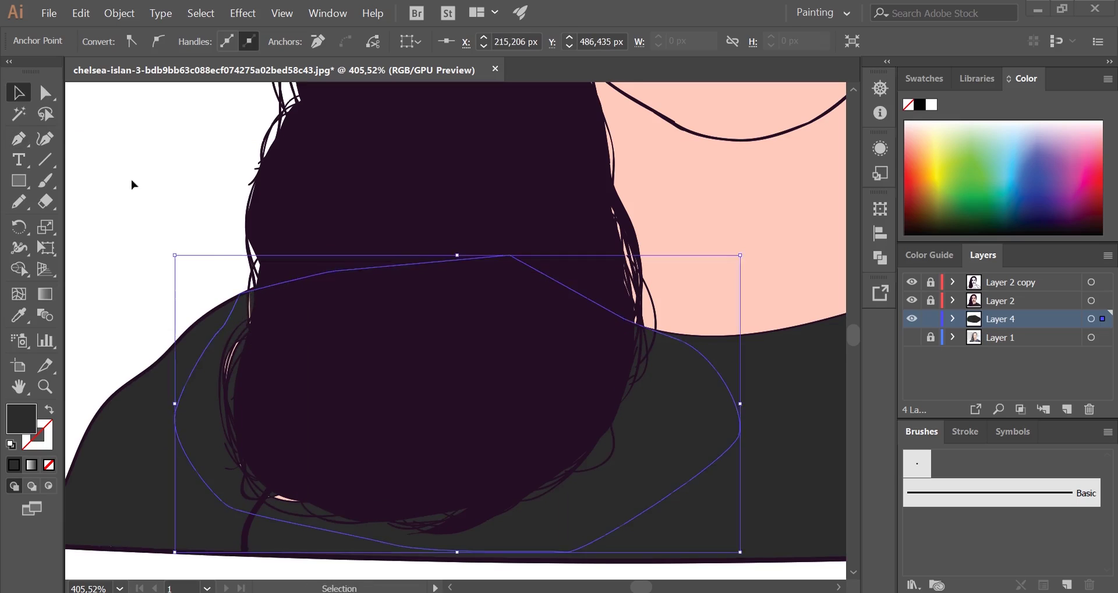
pyautogui.click(931, 319)
pyautogui.click(930, 301)
pyautogui.click(1002, 301)
pyautogui.click(45, 94)
pyautogui.click(300, 351)
pyautogui.click(292, 361)
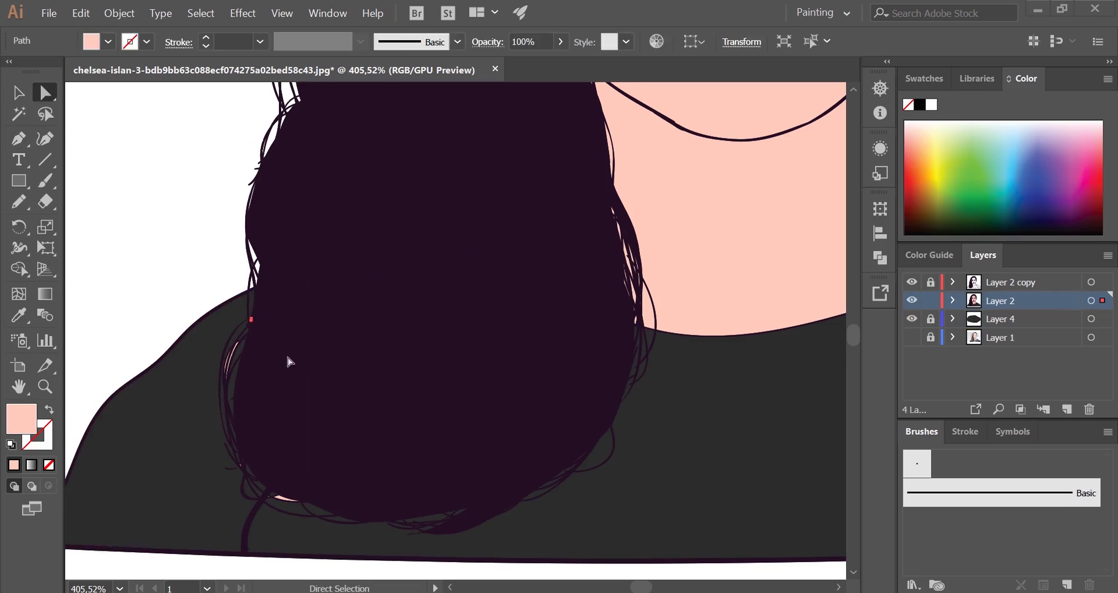
pyautogui.click(322, 415)
pyautogui.click(309, 441)
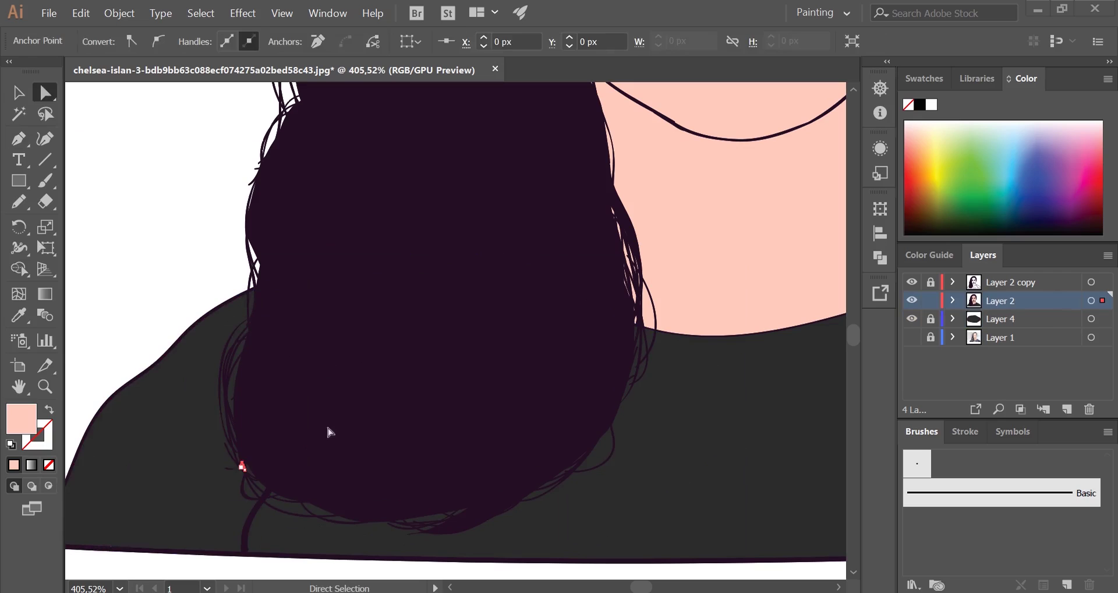
pyautogui.click(292, 452)
pyautogui.click(281, 441)
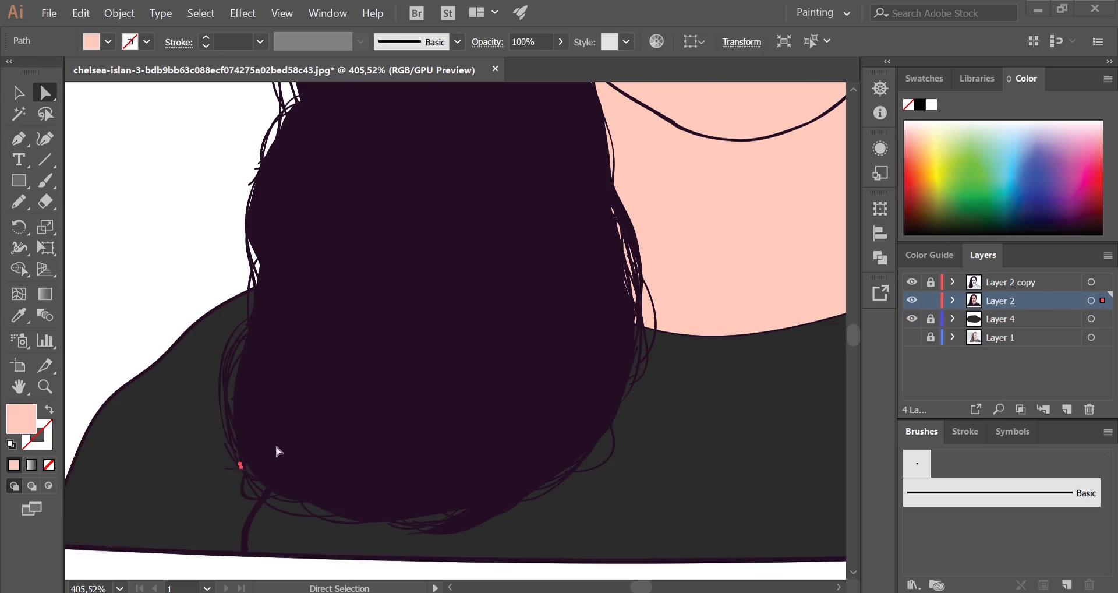
pyautogui.hotkey('ctrl', '0')
# Save the artwork as an Adobe Illustrator (*.AI) file named after the portrait's subject.
pyautogui.click(49, 13)
pyautogui.click(79, 163)
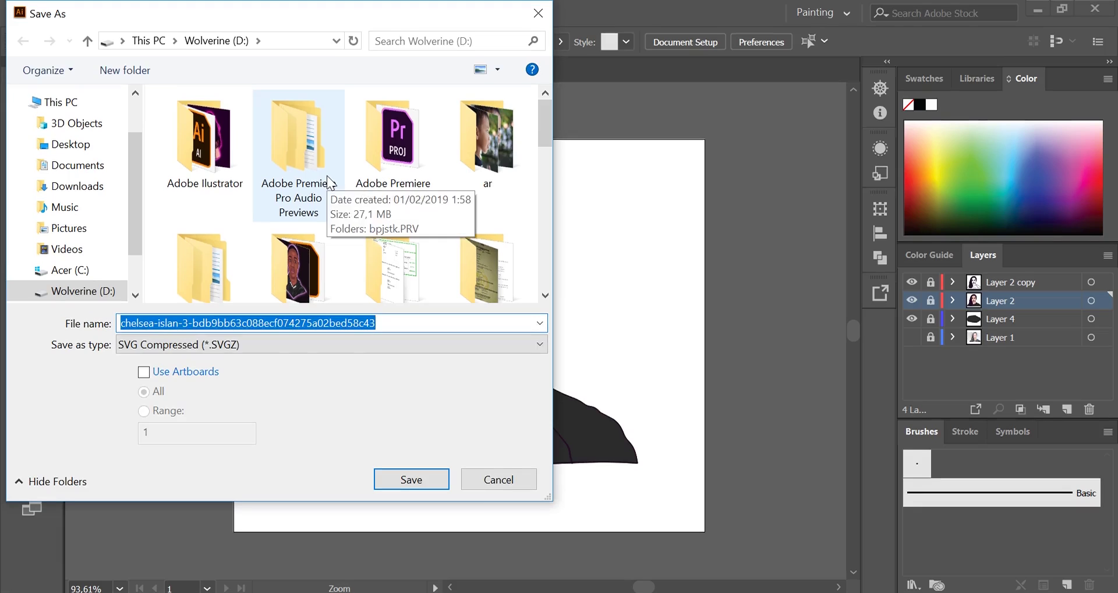
pyautogui.write('chelsea islan')
pyautogui.click(332, 344)
pyautogui.click(332, 358)
# Save the file, add a new shading layer and set a darker pink fill.
pyautogui.press('Return')
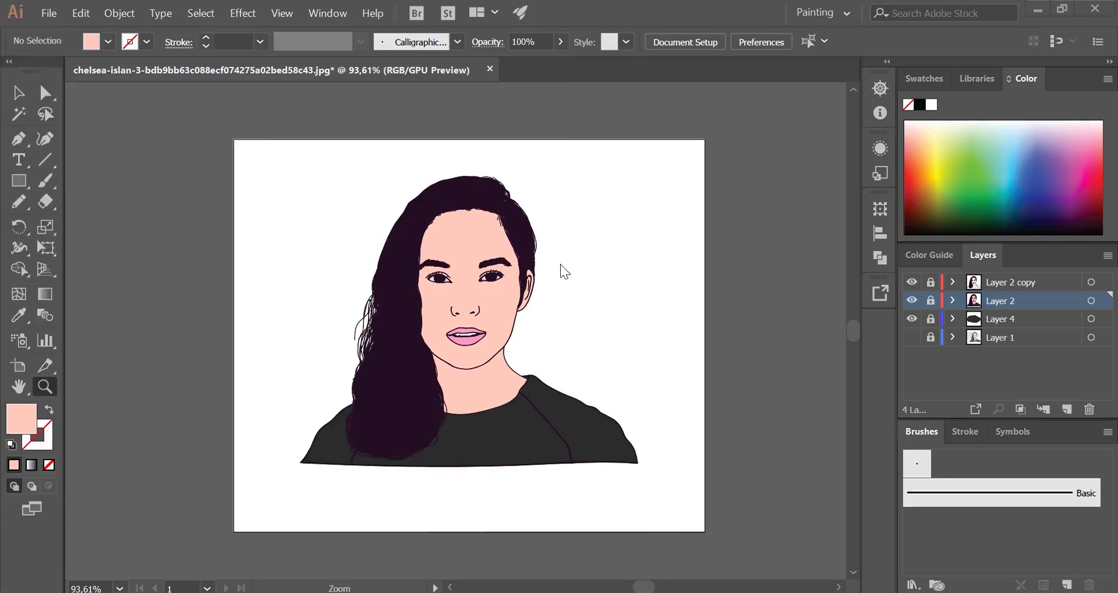
pyautogui.press('Return')
pyautogui.click(1067, 409)
pyautogui.scroll(2, 588, 378)
pyautogui.scroll(3, 445, 221)
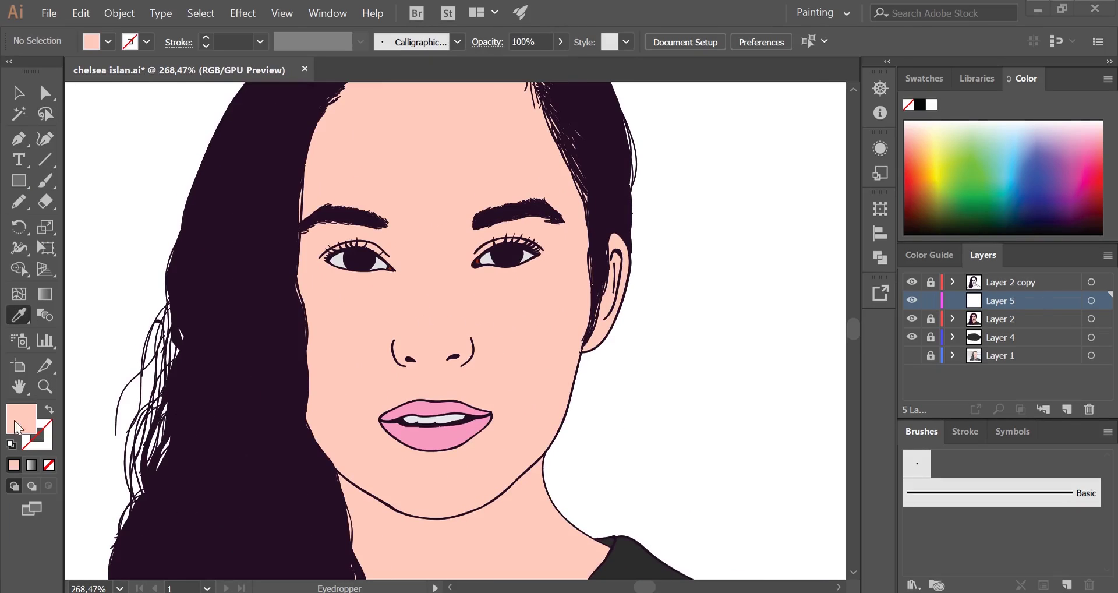
pyautogui.hotkey('shift', 'b')
pyautogui.doubleClick(21, 418)
pyautogui.click(436, 66)
# Draw a darker pink shadow shape along the hairline, discarding a stray forehead stroke.
pyautogui.moveTo(343, 157); pyautogui.dragTo(419, 271)
pyautogui.hotkey('ctrl', 'z')
pyautogui.scroll(2, 404, 219)
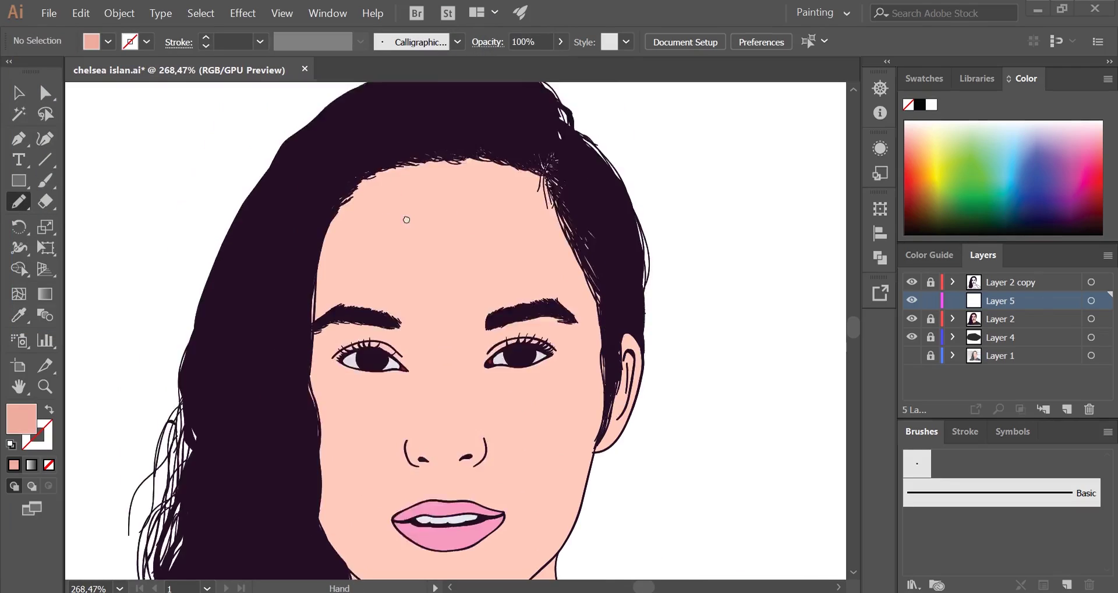
pyautogui.scroll(-1, 373, 174)
pyautogui.moveTo(388, 116)
pyautogui.mouseDown()
pyautogui.moveTo(291, 193)
pyautogui.moveTo(281, 129)
pyautogui.mouseUp()
pyautogui.hscroll(1, 322, 113)
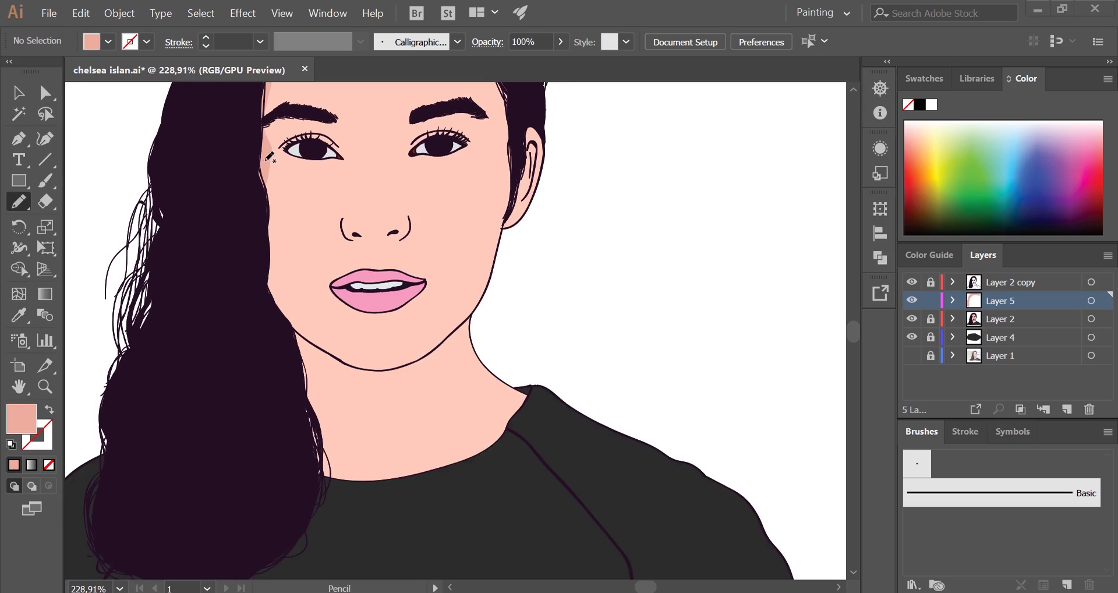
pyautogui.scroll(-3, 271, 162)
pyautogui.hscroll(1, 262, 165)
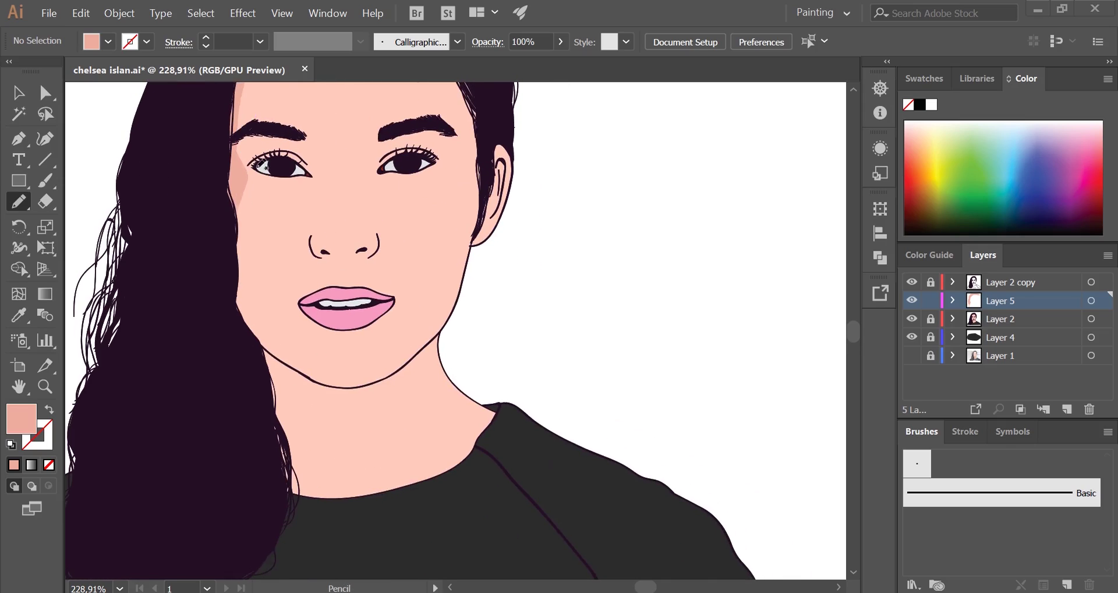
pyautogui.scroll(-2, 227, 301)
pyautogui.scroll(-3, 224, 204)
pyautogui.hscroll(1, 224, 204)
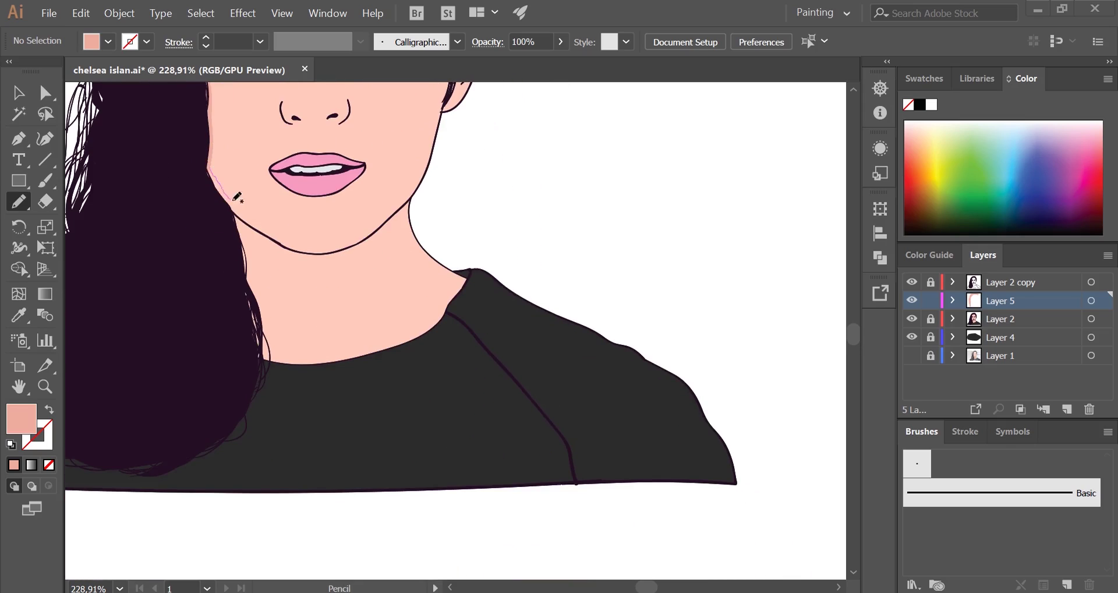
pyautogui.hscroll(1, 214, 166)
pyautogui.scroll(-2, 204, 227)
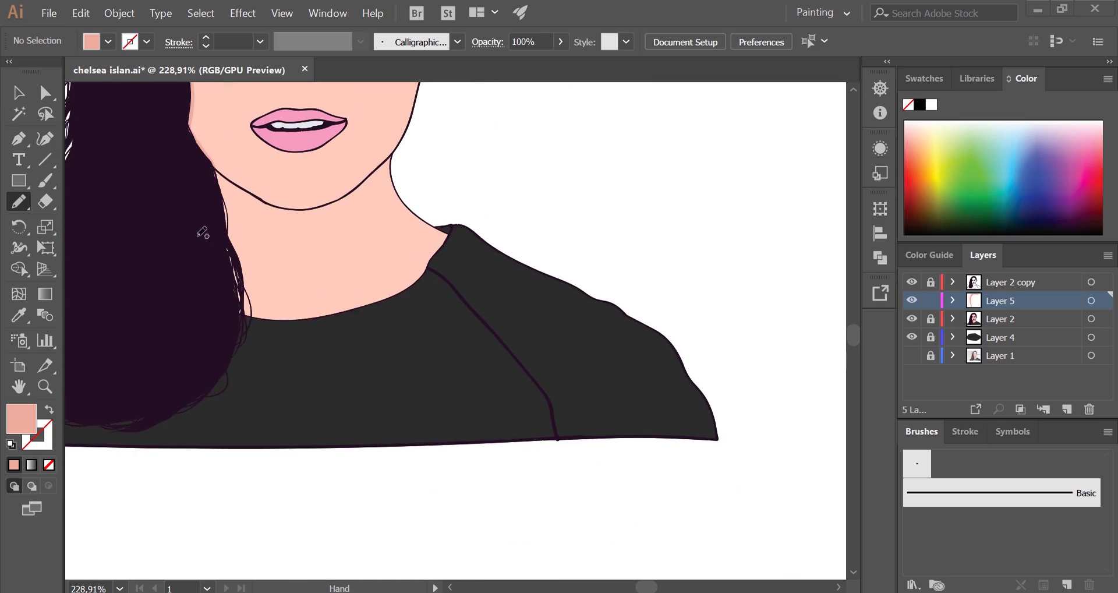
pyautogui.scroll(2, 254, 199)
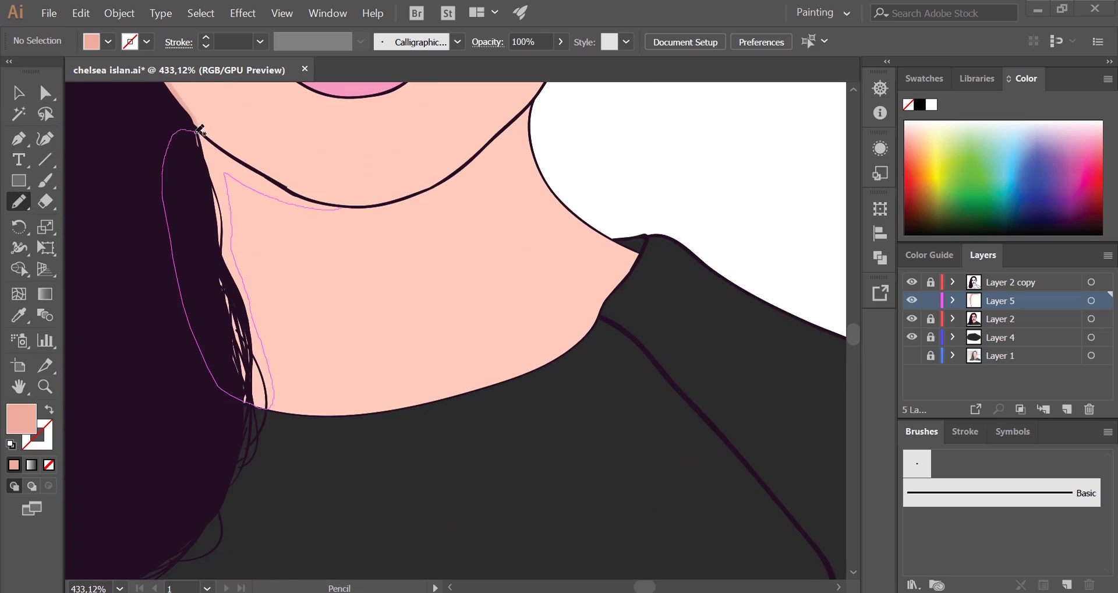
# Add darker pink shading down the neck beside the hair and under the chin.
pyautogui.moveTo(200, 128); pyautogui.dragTo(198, 130)
pyautogui.scroll(2, 349, 151)
pyautogui.hscroll(2, 473, 163)
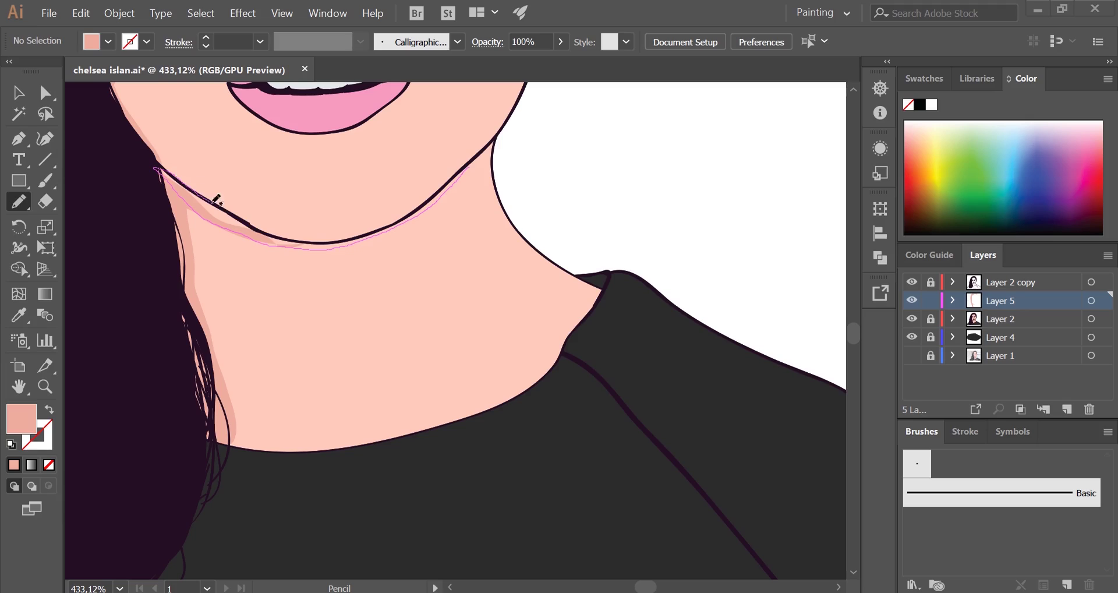
pyautogui.moveTo(454, 177); pyautogui.dragTo(466, 166)
pyautogui.scroll(-1, 484, 151)
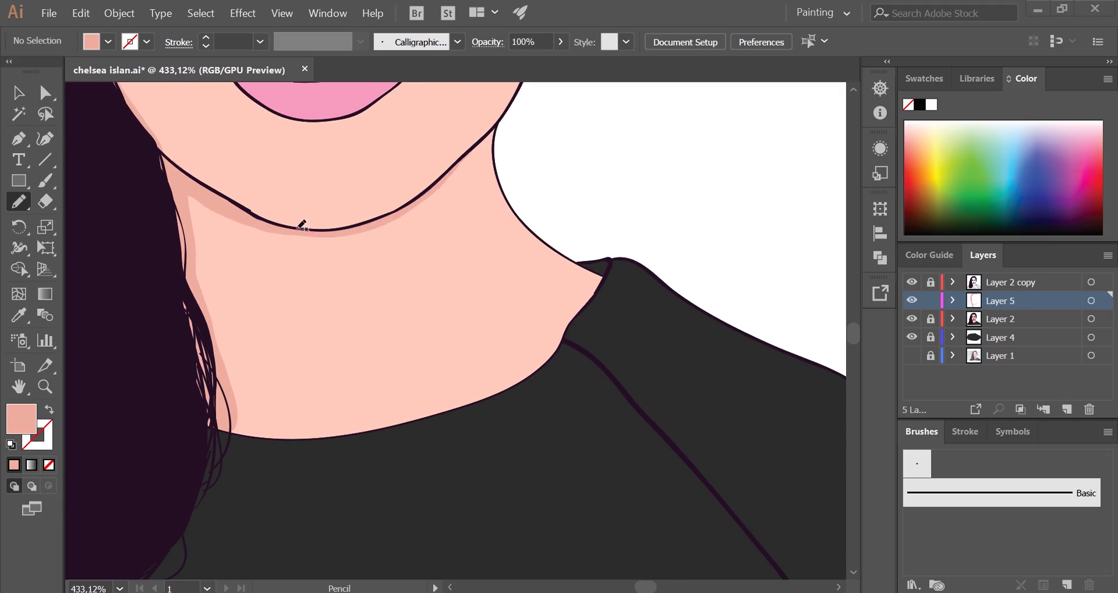
pyautogui.scroll(-3, 340, 158)
pyautogui.keyDown('alt'); pyautogui.scroll(-1, 340, 157); pyautogui.keyUp('alt')
pyautogui.scroll(10, 356, 151)
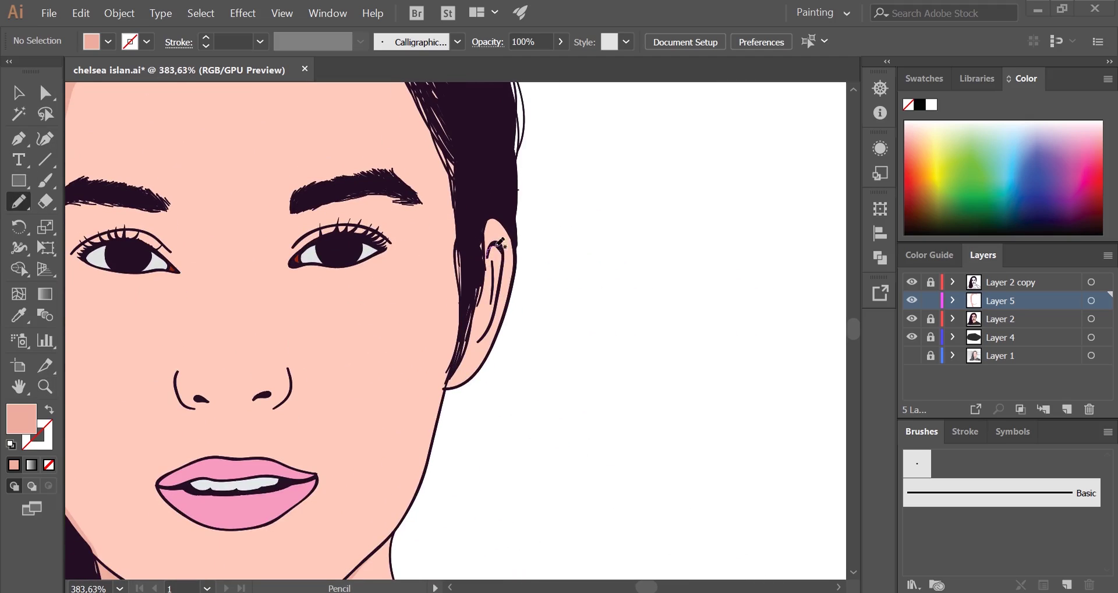
pyautogui.keyDown('alt'); pyautogui.scroll(-1, 511, 257); pyautogui.keyUp('alt')
pyautogui.keyDown('alt'); pyautogui.scroll(1, 490, 216); pyautogui.keyUp('alt')
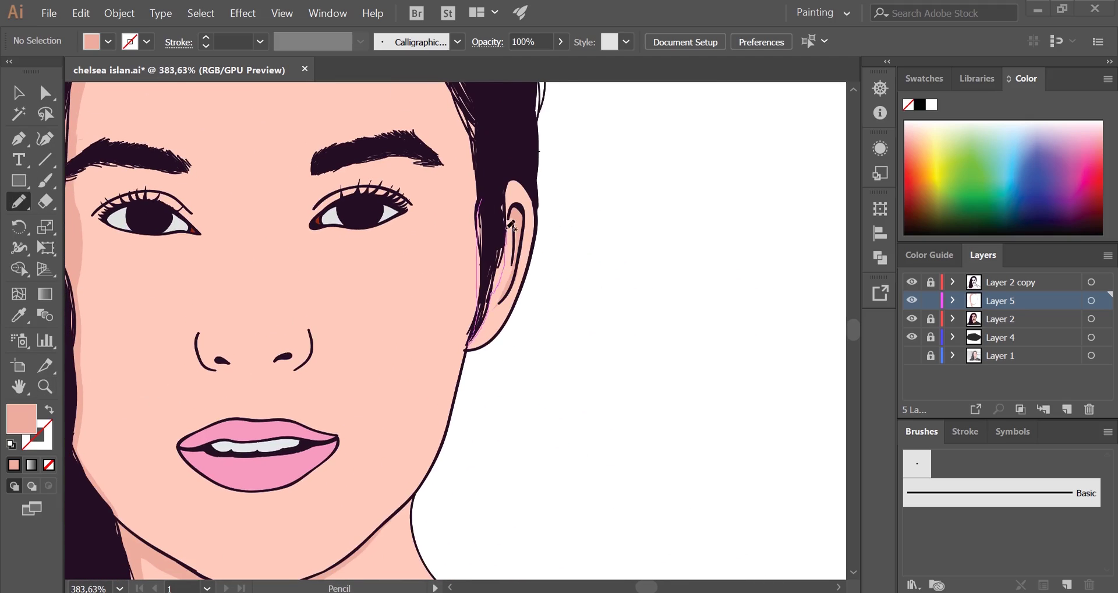
pyautogui.press('z')
pyautogui.scroll(2, 357, 231)
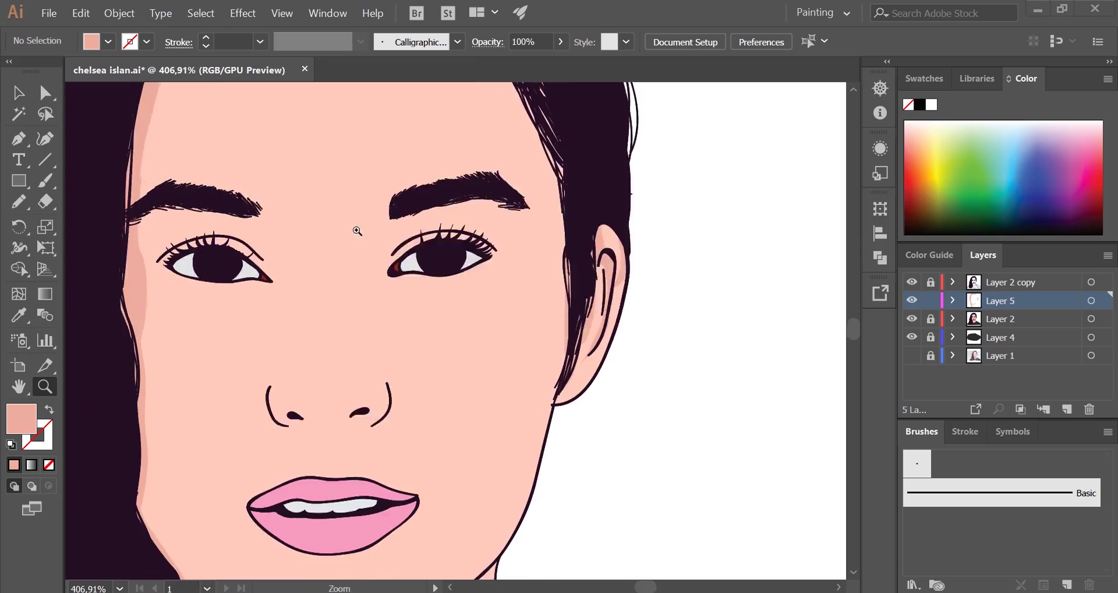
pyautogui.keyDown('alt'); pyautogui.scroll(-3, 357, 231); pyautogui.keyUp('alt')
pyautogui.keyDown('alt'); pyautogui.scroll(2, 270, 180); pyautogui.keyUp('alt')
# Zoom in on the eyes and nose to prepare for shading.
pyautogui.press('n')
pyautogui.press('z')
pyautogui.moveTo(445, 129); pyautogui.dragTo(439, 132)
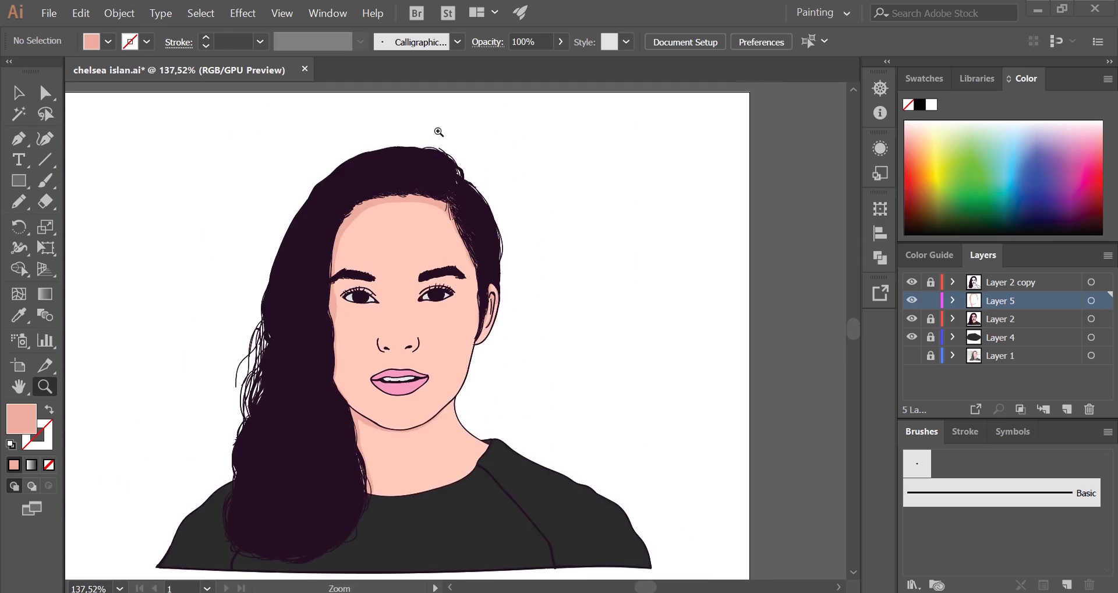
pyautogui.moveTo(327, 162); pyautogui.dragTo(386, 394)
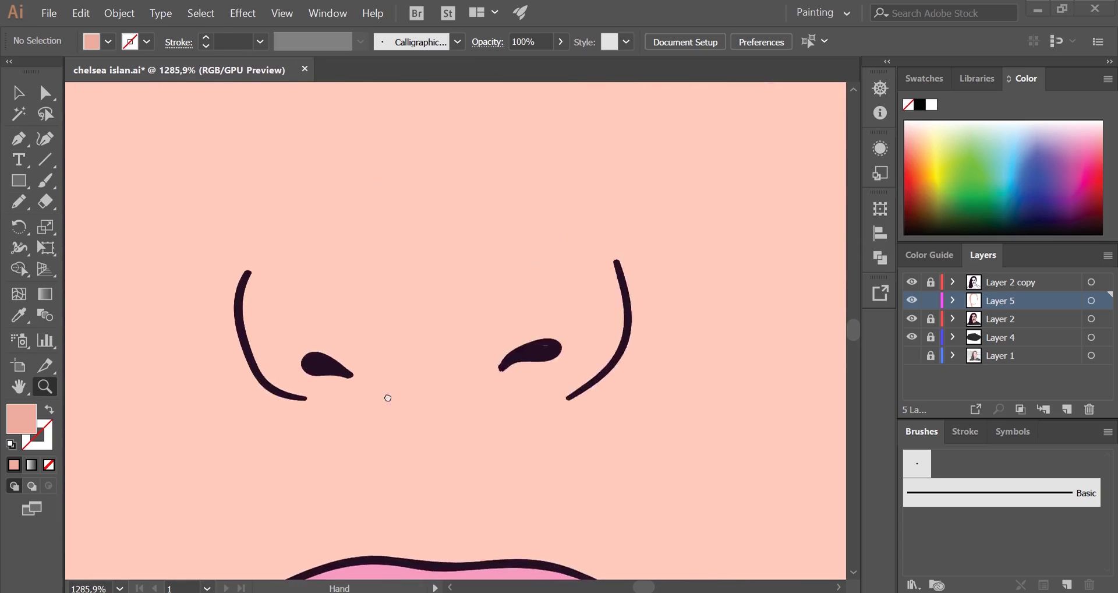
pyautogui.press('n')
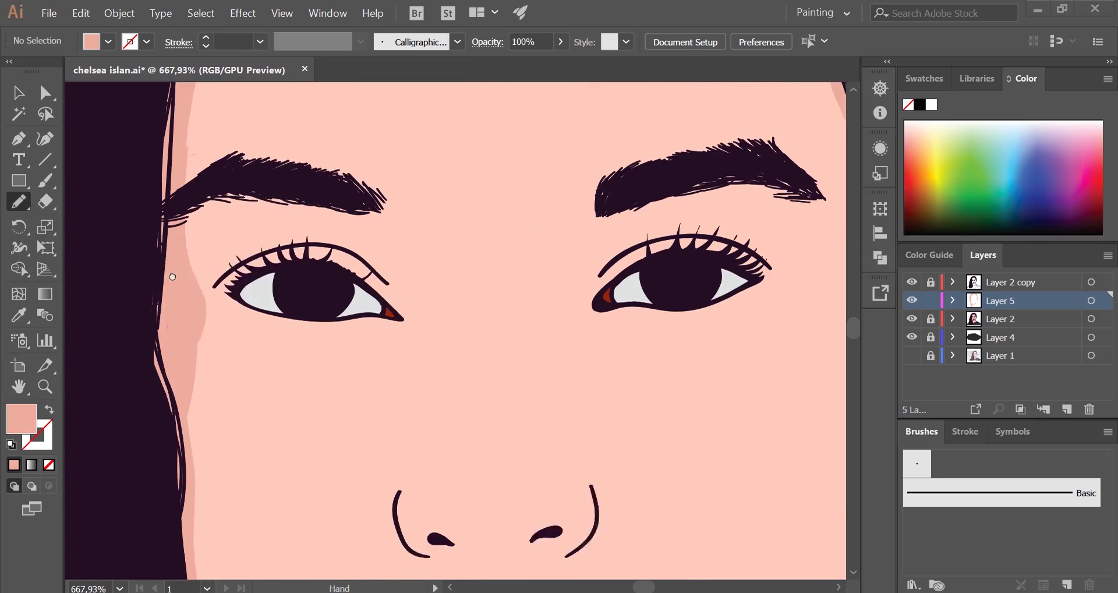
pyautogui.scroll(-3, 201, 283)
pyautogui.press('z')
pyautogui.click(201, 191)
pyautogui.press('n')
pyautogui.moveTo(224, 179); pyautogui.dragTo(274, 142)
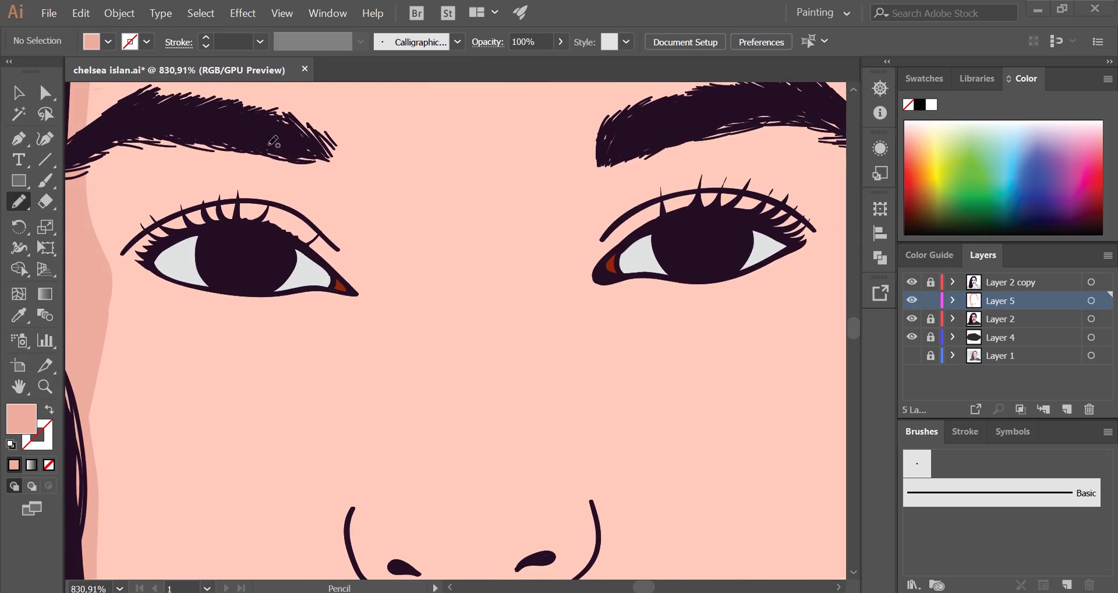
# Draw darker pink shadow shapes beside the left and right eyes.
pyautogui.moveTo(355, 266); pyautogui.dragTo(380, 314)
pyautogui.moveTo(335, 217); pyautogui.dragTo(224, 206)
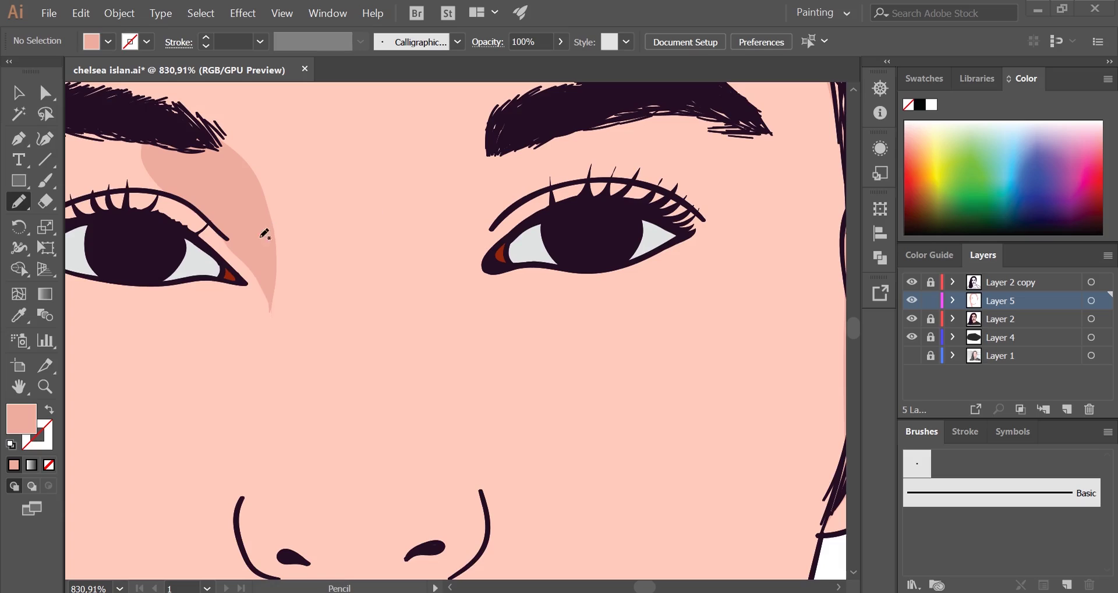
pyautogui.hscroll(5, 264, 235)
pyautogui.moveTo(415, 114); pyautogui.dragTo(367, 326)
pyautogui.moveTo(475, 153); pyautogui.dragTo(446, 141)
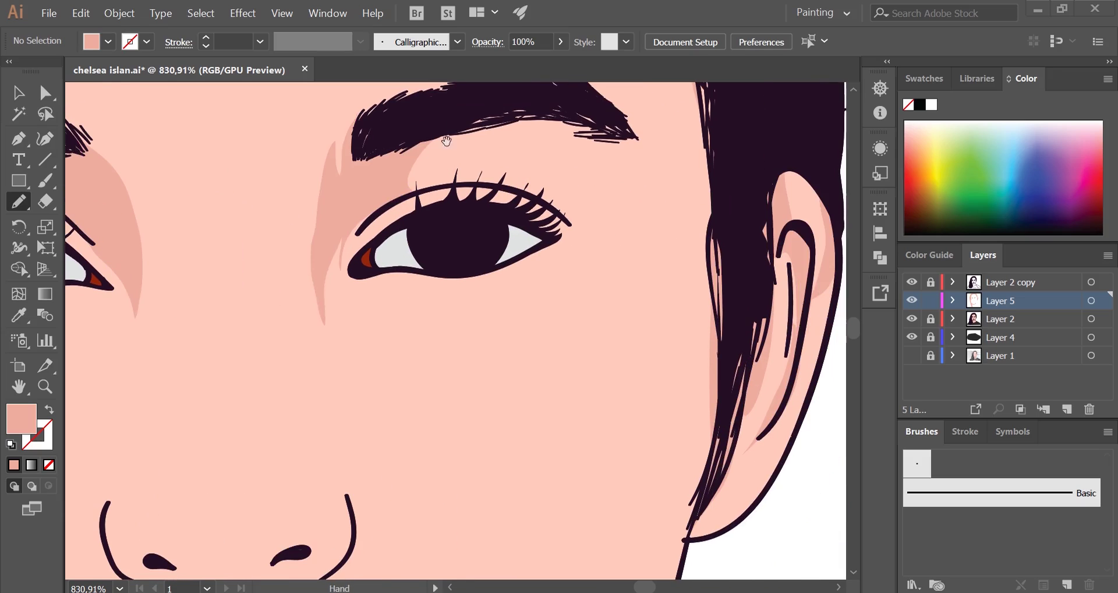
pyautogui.scroll(2, 371, 217)
# Add a shadow stroke near the right eye and along the edge of the nose.
pyautogui.moveTo(349, 187)
pyautogui.mouseDown()
pyautogui.moveTo(326, 227)
pyautogui.moveTo(331, 286)
pyautogui.mouseUp()
pyautogui.scroll(-1, 385, 144)
pyautogui.scroll(-2, 385, 144)
pyautogui.scroll(2, 414, 215)
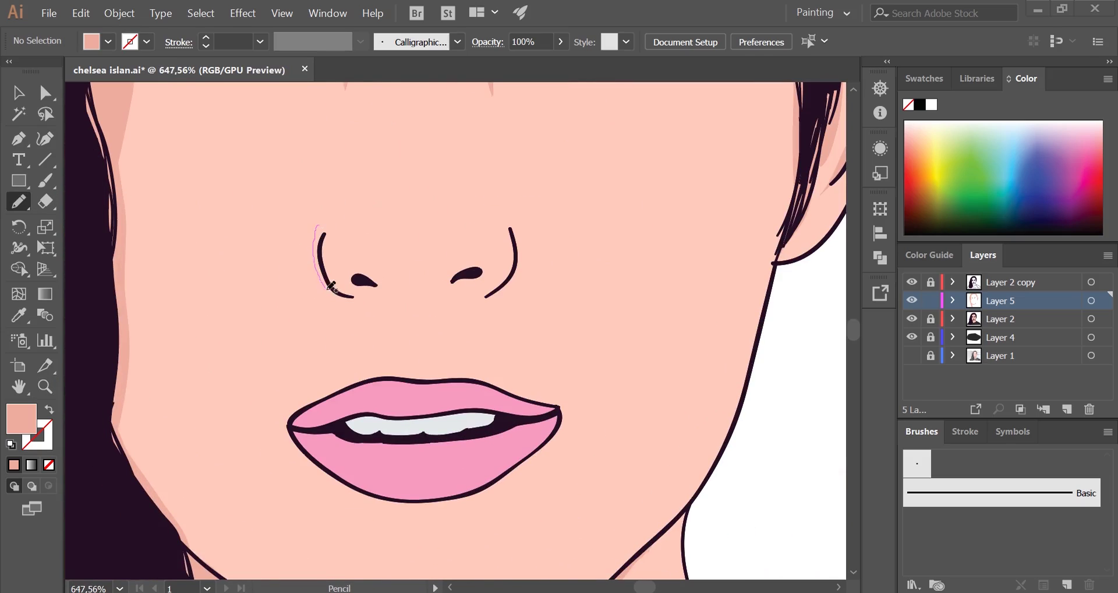
pyautogui.hscroll(4, 364, 262)
pyautogui.moveTo(391, 204); pyautogui.dragTo(370, 287)
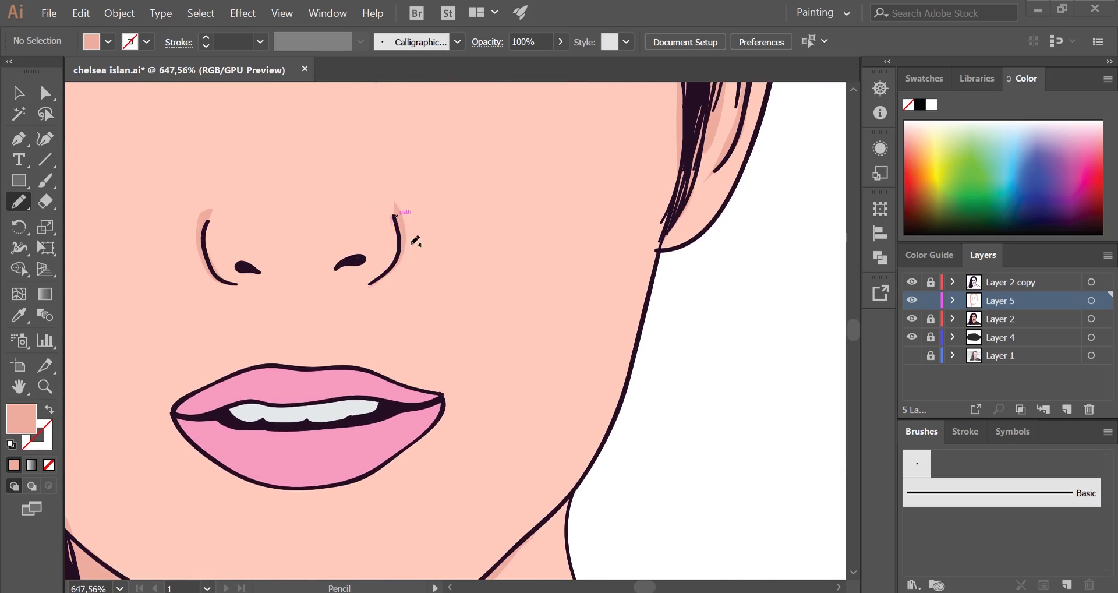
pyautogui.scroll(-3, 370, 287)
pyautogui.scroll(-3, 370, 288)
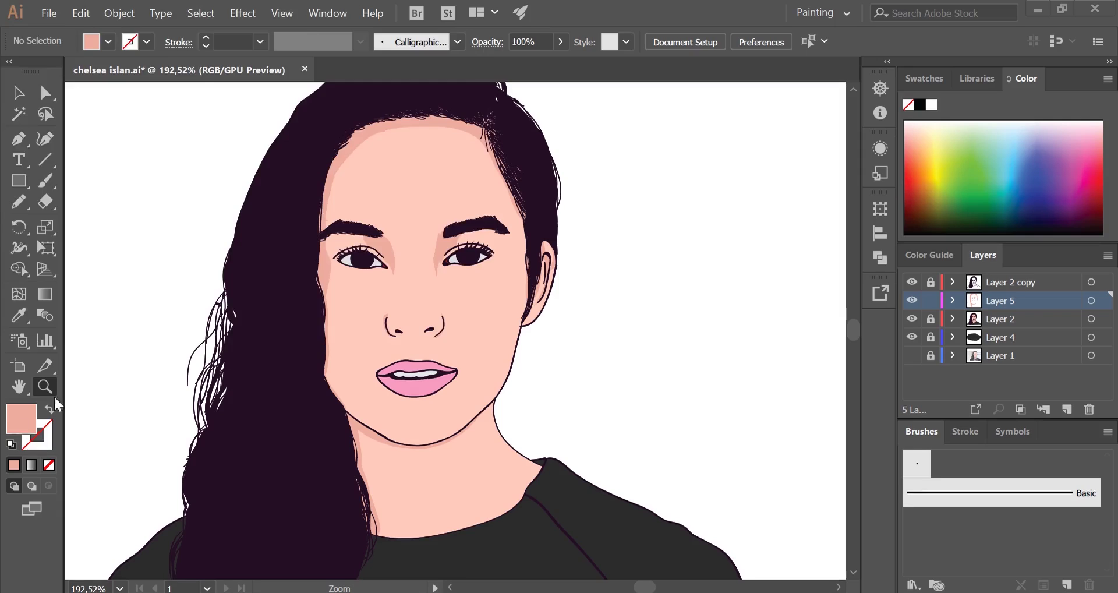
# Change the fill colour to a lighter pink.
pyautogui.doubleClick(21, 419)
pyautogui.click(458, 95)
pyautogui.doubleClick(21, 418)
pyautogui.click(434, 68)
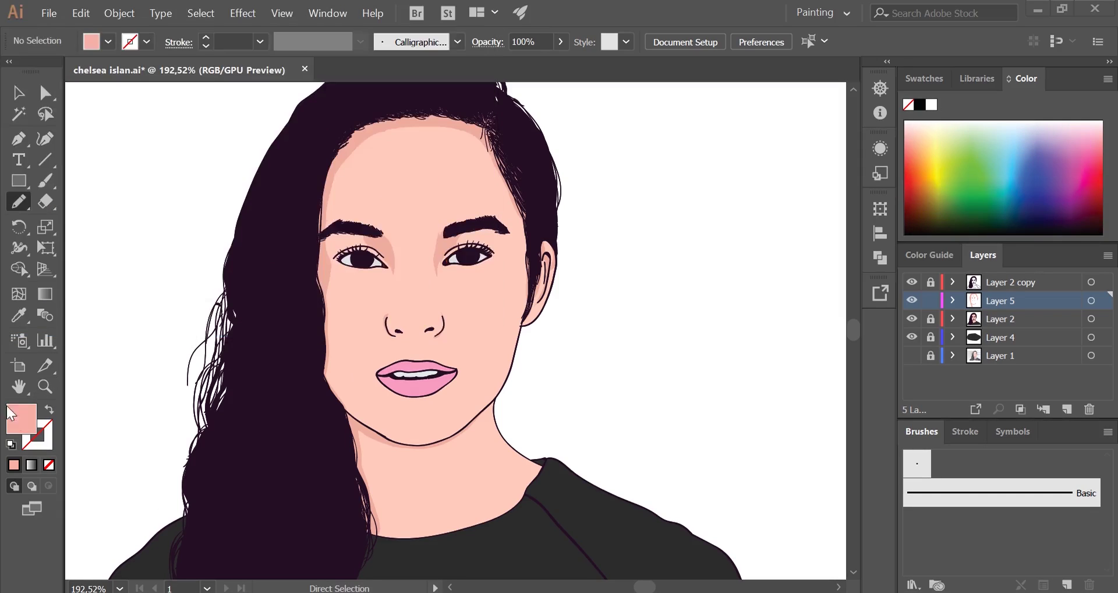
# Add a new layer and draw a light pink shape near the temple.
pyautogui.hotkey('ctrl', 'l')
pyautogui.scroll(3, 195, 205)
pyautogui.scroll(-2, 195, 204)
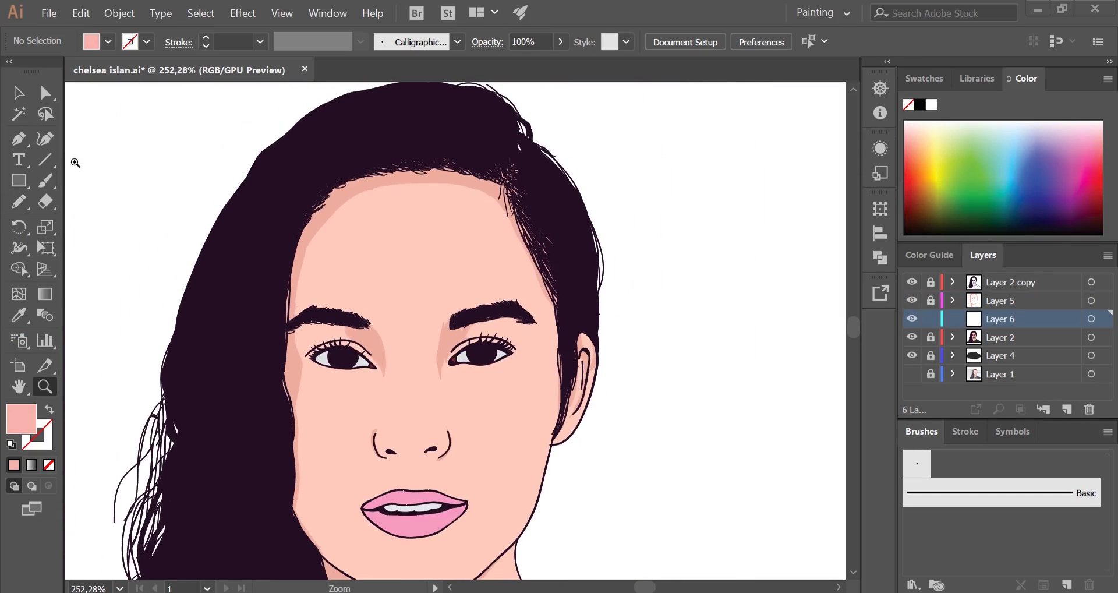
pyautogui.moveTo(558, 312); pyautogui.dragTo(494, 191)
pyautogui.hscroll(-3, 524, 187)
pyautogui.scroll(-4, 431, 187)
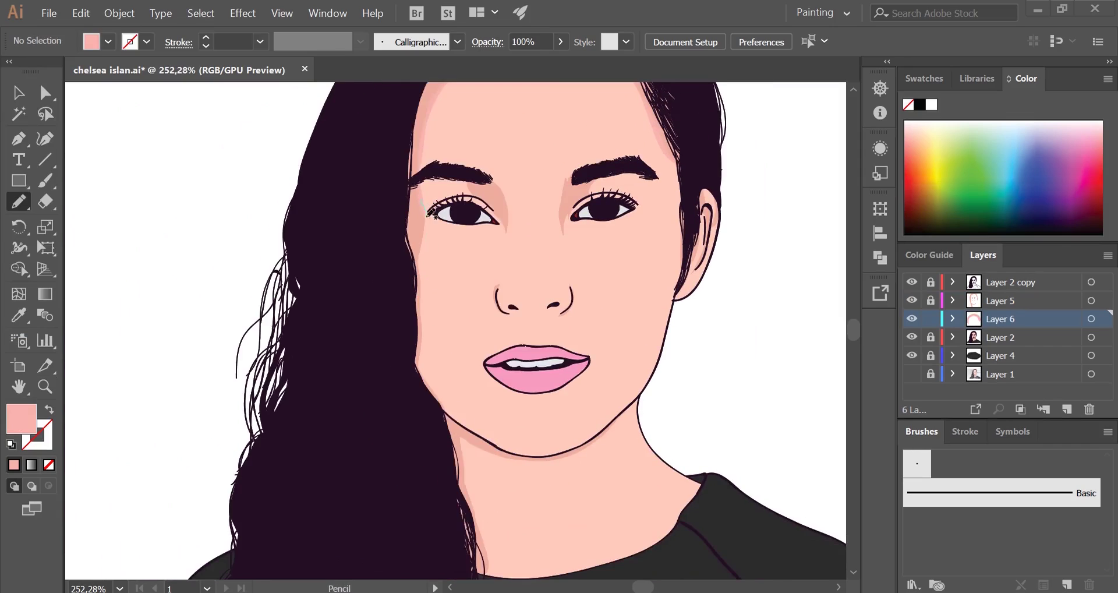
pyautogui.scroll(2, 437, 244)
pyautogui.scroll(3, 437, 245)
pyautogui.hscroll(-1, 379, 201)
pyautogui.hscroll(2, 379, 201)
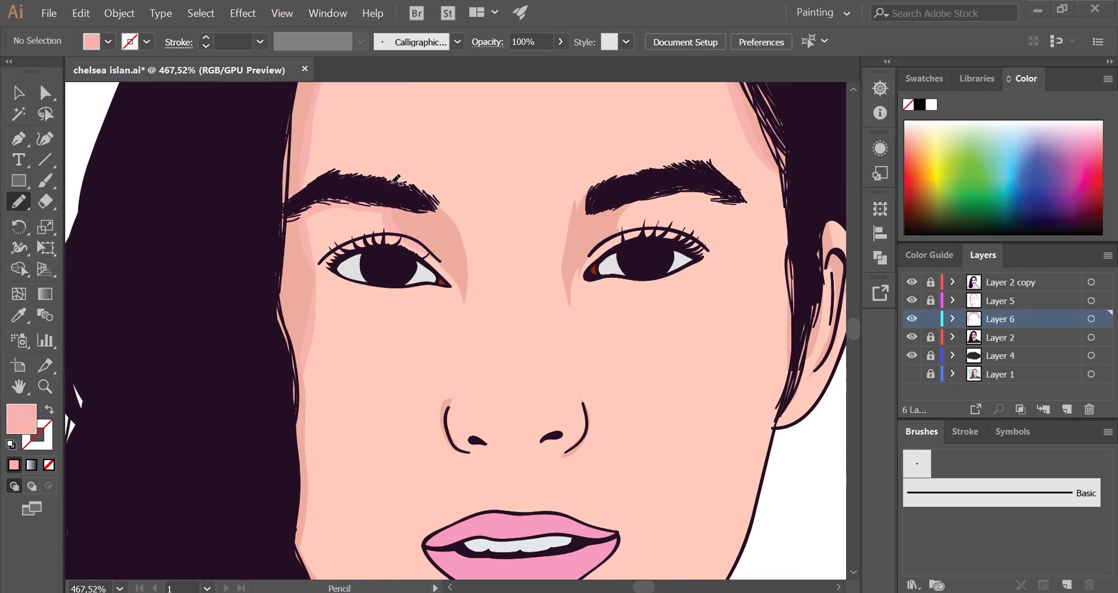
# Draw a closed light pink shading shape under the left eye.
pyautogui.moveTo(327, 187)
pyautogui.mouseDown()
pyautogui.moveTo(320, 204)
pyautogui.moveTo(340, 192)
pyautogui.mouseUp()
pyautogui.scroll(-2, 326, 232)
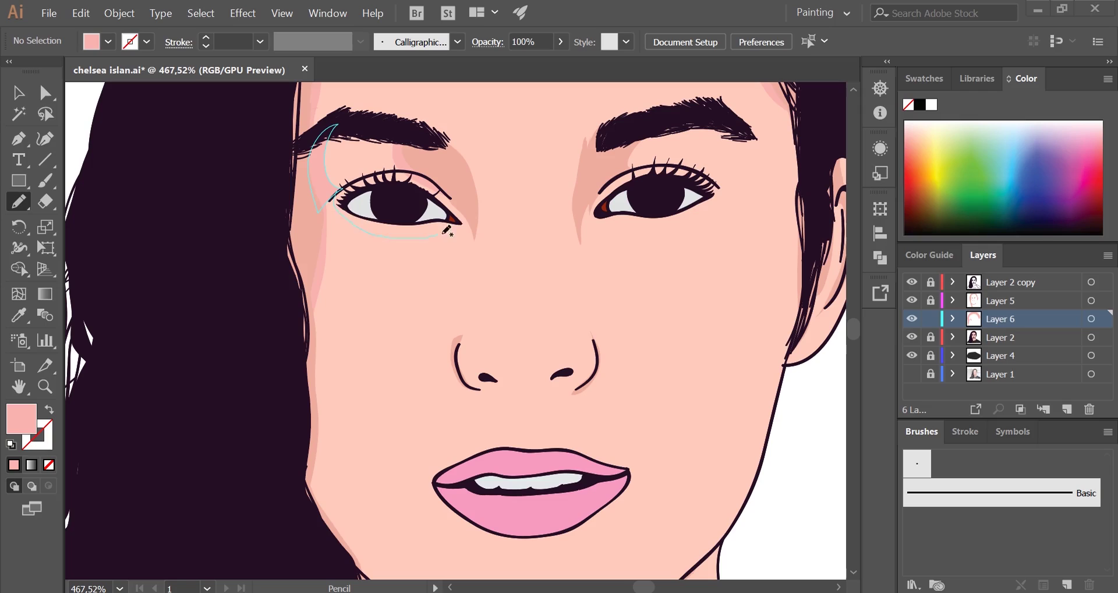
pyautogui.moveTo(446, 230); pyautogui.dragTo(338, 197)
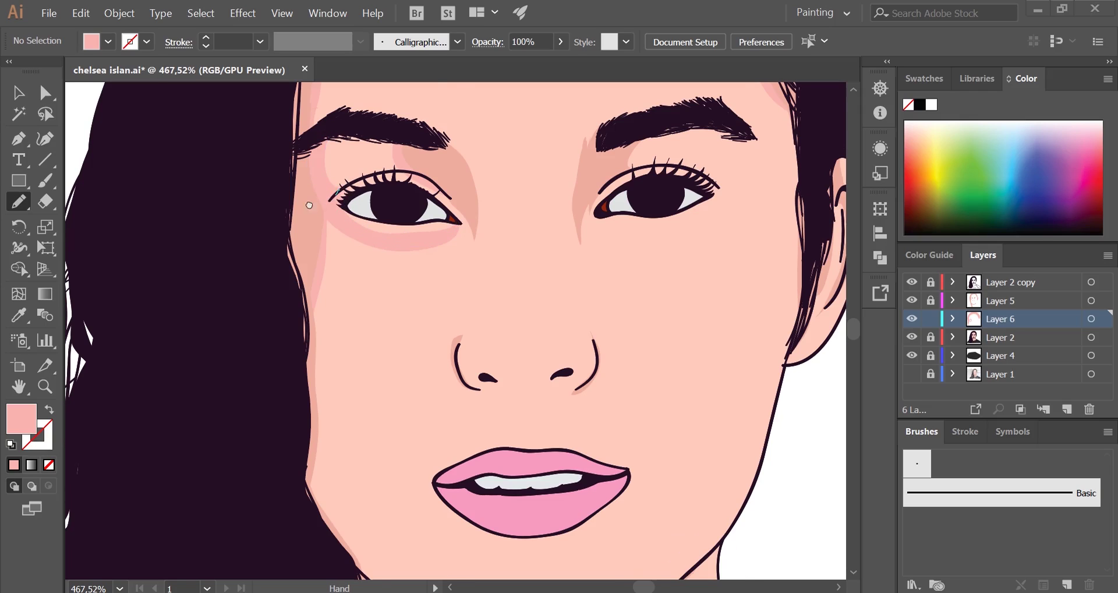
pyautogui.scroll(-2, 407, 193)
pyautogui.hscroll(-1, 431, 181)
pyautogui.moveTo(352, 213)
pyautogui.mouseDown()
pyautogui.moveTo(502, 168)
pyautogui.moveTo(431, 192)
pyautogui.mouseUp()
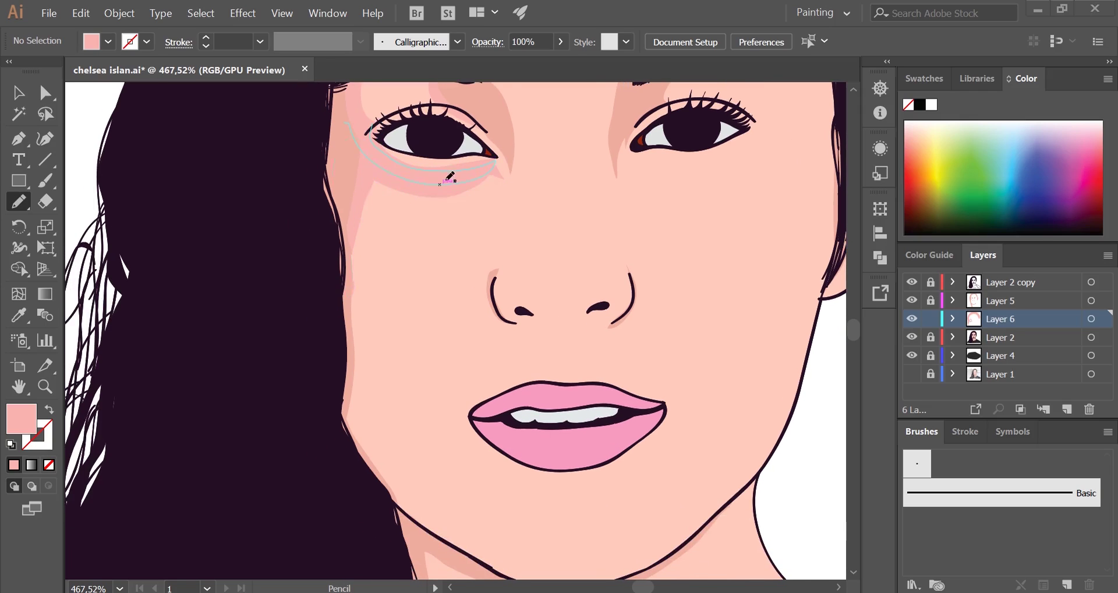
pyautogui.scroll(-2, 305, 350)
pyautogui.scroll(-2, 332, 291)
pyautogui.moveTo(402, 82); pyautogui.dragTo(168, 262)
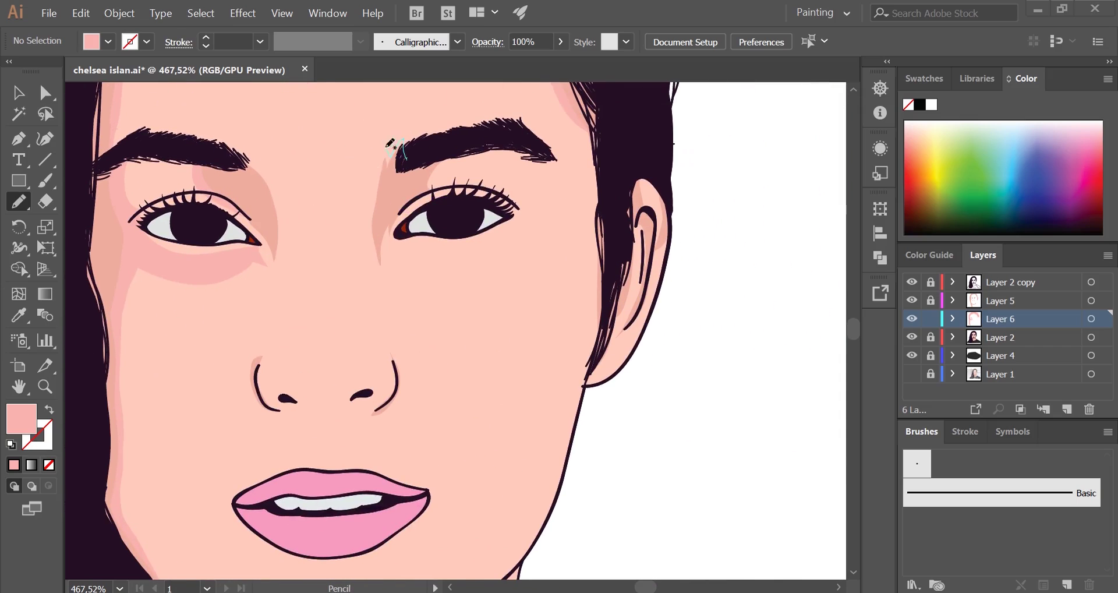
# Add pink shading on the nose bridge, under the right eye and on the right eyelid.
pyautogui.moveTo(429, 204); pyautogui.dragTo(429, 204)
pyautogui.hscroll(2, 429, 204)
pyautogui.scroll(-1, 431, 187)
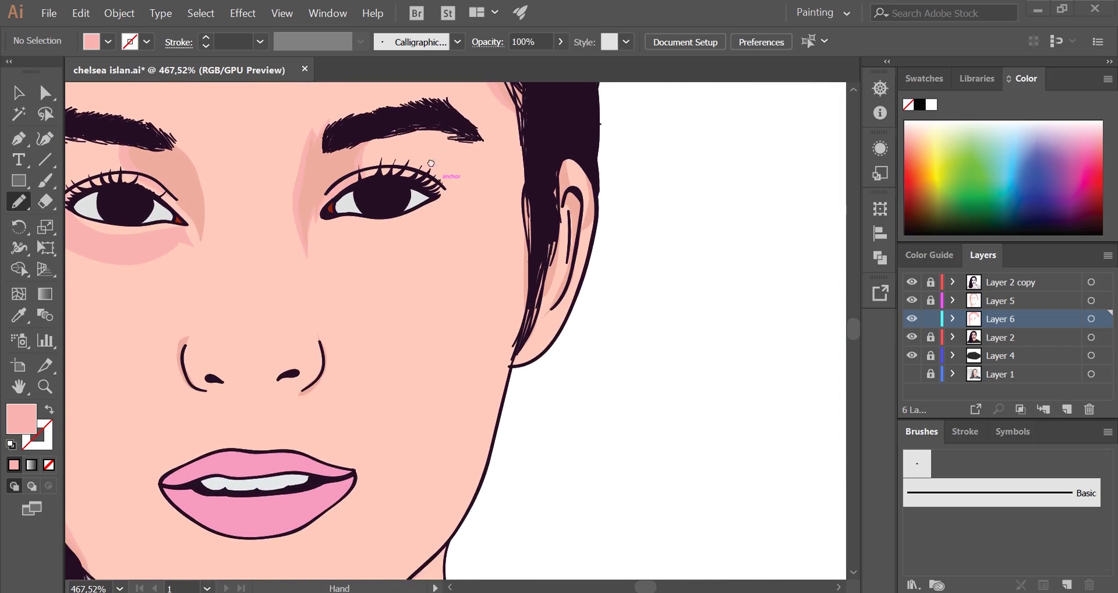
pyautogui.scroll(-2, 408, 175)
pyautogui.moveTo(392, 167); pyautogui.dragTo(392, 167)
pyautogui.scroll(2, 384, 187)
pyautogui.hscroll(1, 376, 198)
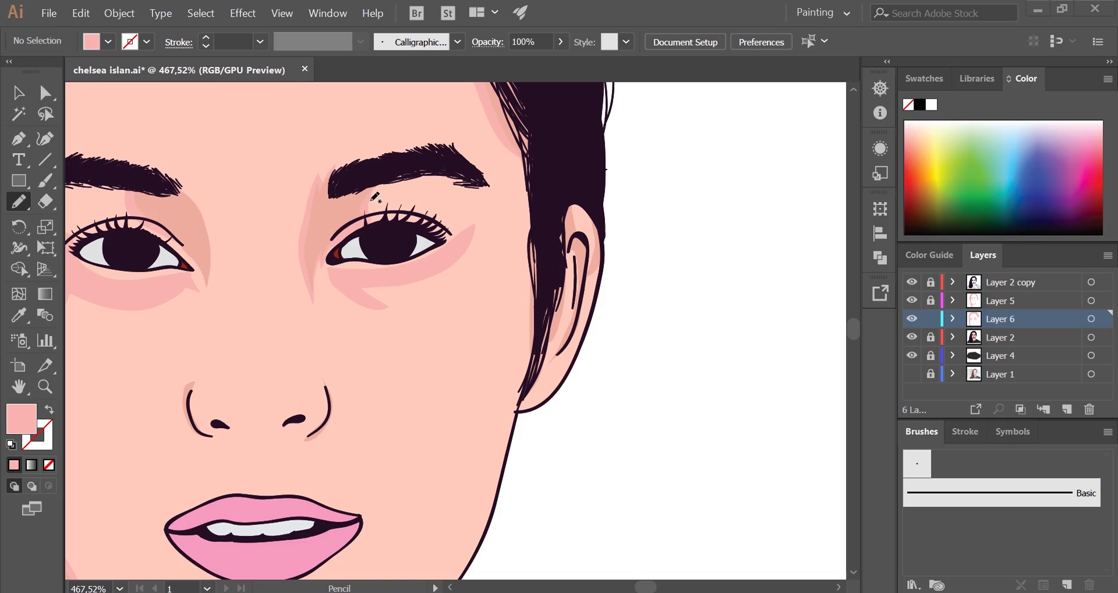
pyautogui.moveTo(474, 225); pyautogui.dragTo(474, 225)
pyautogui.scroll(-1, 466, 227)
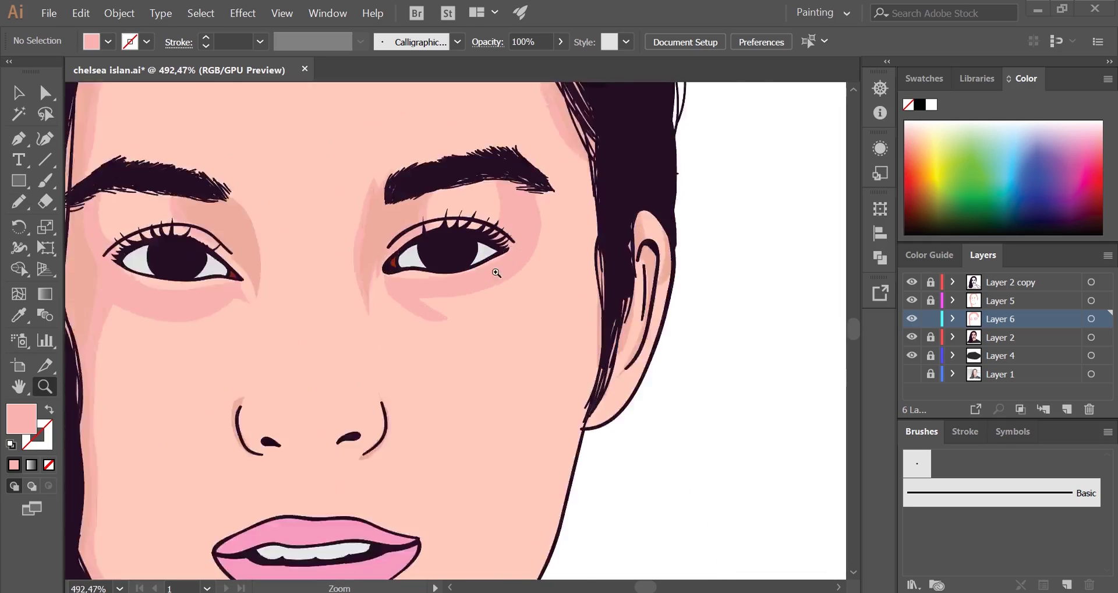
pyautogui.hscroll(-2, 443, 221)
pyautogui.scroll(-1, 437, 216)
# Shade along the nose bridge, down the side of the nose and around the nostril.
pyautogui.moveTo(437, 149); pyautogui.dragTo(434, 213)
pyautogui.moveTo(466, 268); pyautogui.dragTo(466, 268)
pyautogui.scroll(1, 465, 268)
pyautogui.hscroll(-1, 466, 268)
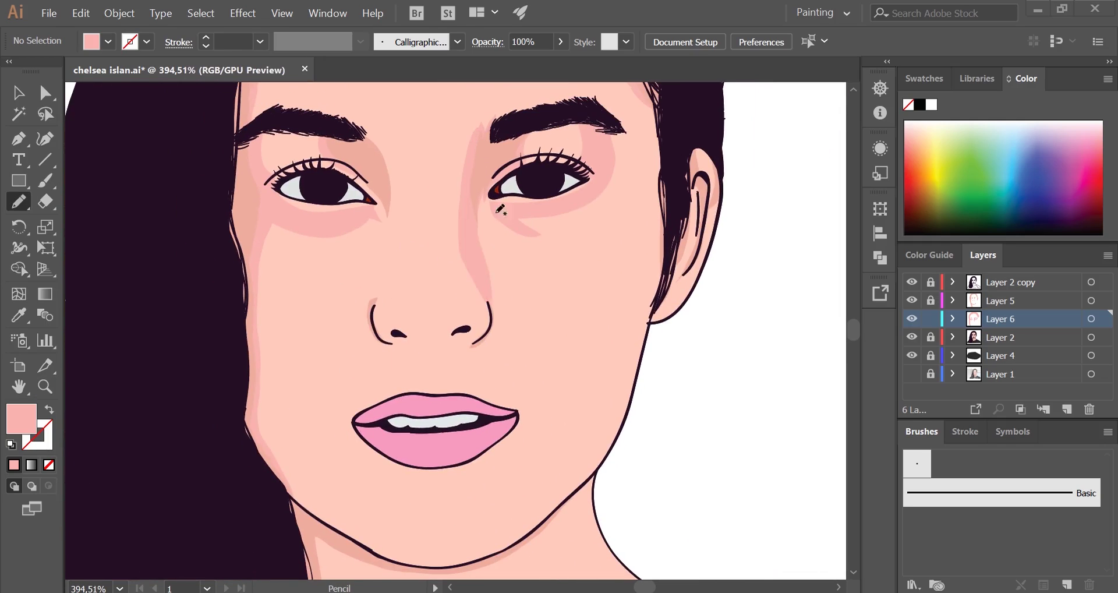
pyautogui.hscroll(-2, 455, 233)
pyautogui.moveTo(413, 129); pyautogui.dragTo(443, 151)
pyautogui.moveTo(456, 316); pyautogui.dragTo(456, 316)
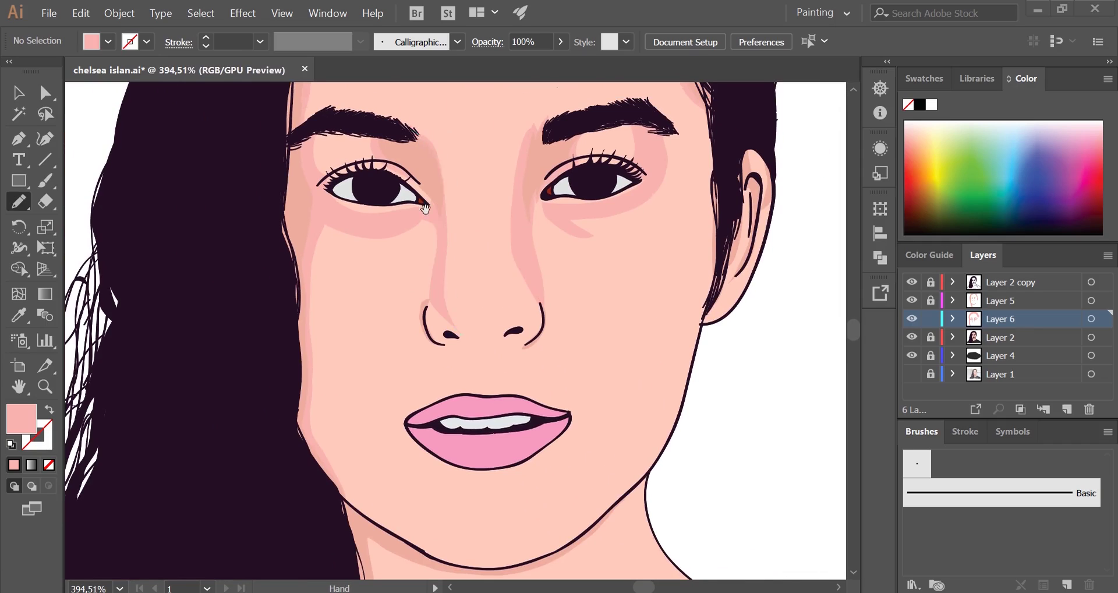
pyautogui.scroll(-3, 425, 262)
pyautogui.hscroll(2, 407, 233)
pyautogui.moveTo(464, 217); pyautogui.dragTo(464, 218)
pyautogui.scroll(2, 464, 218)
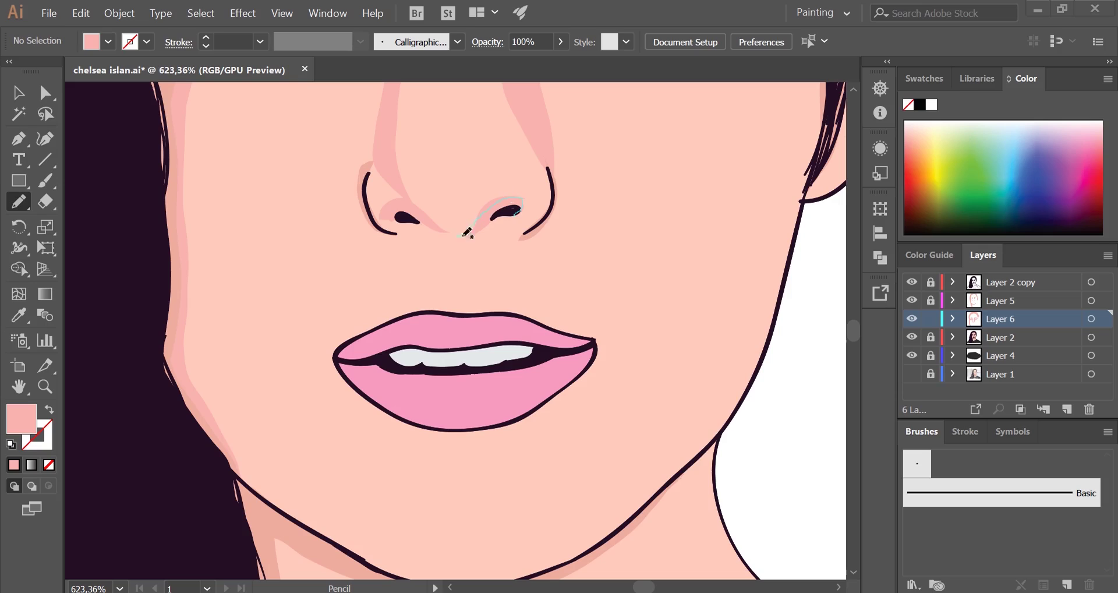
# Add soft pink shading below the nose bridge and up along the nose outline.
pyautogui.scroll(-2, 444, 220)
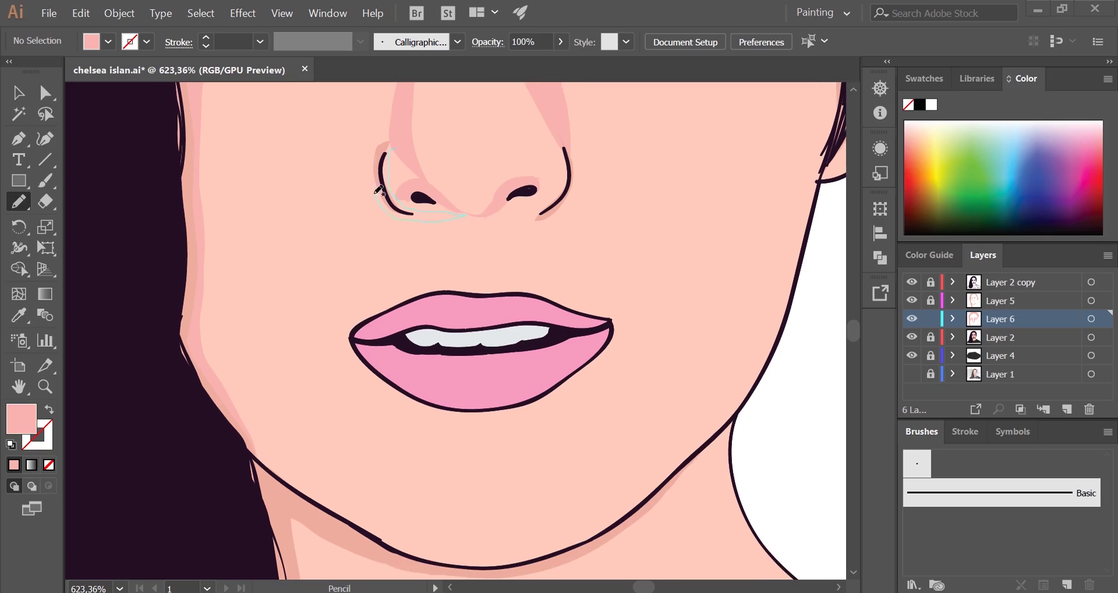
pyautogui.moveTo(447, 178); pyautogui.dragTo(493, 161)
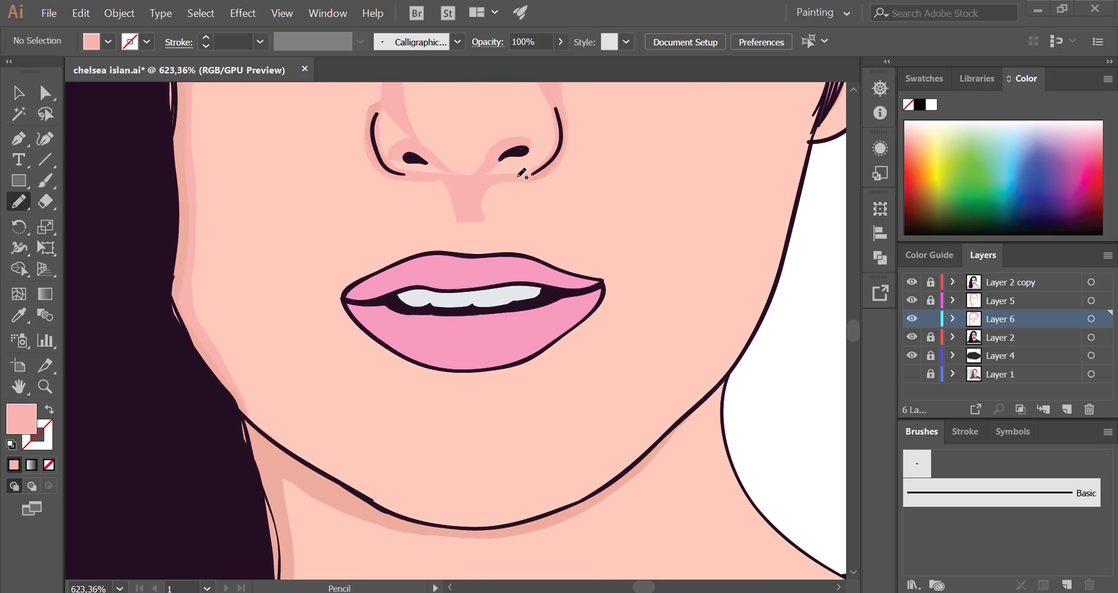
pyautogui.scroll(-5, 460, 185)
pyautogui.scroll(5, 492, 282)
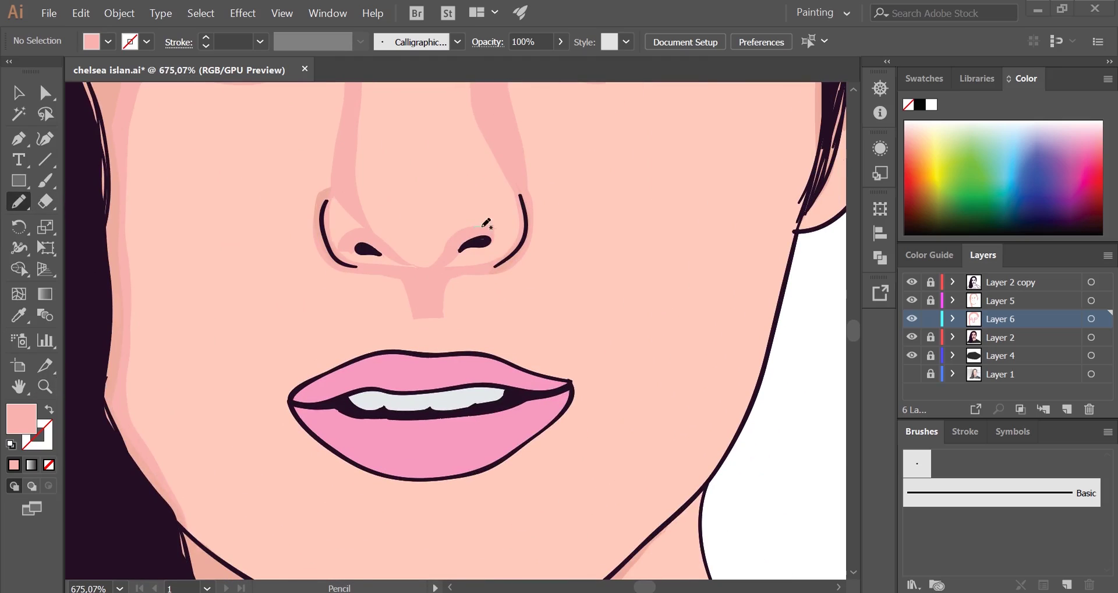
pyautogui.moveTo(481, 249); pyautogui.dragTo(521, 192)
pyautogui.scroll(-2, 436, 267)
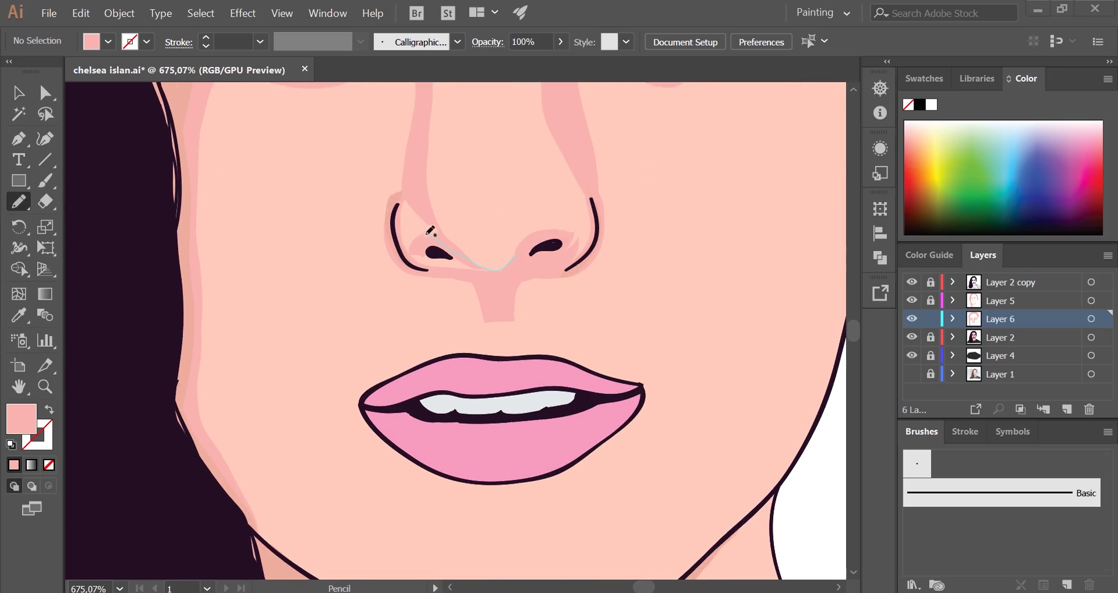
pyautogui.scroll(-2, 373, 249)
pyautogui.scroll(2, 373, 248)
pyautogui.scroll(1, 374, 249)
pyautogui.scroll(-3, 365, 277)
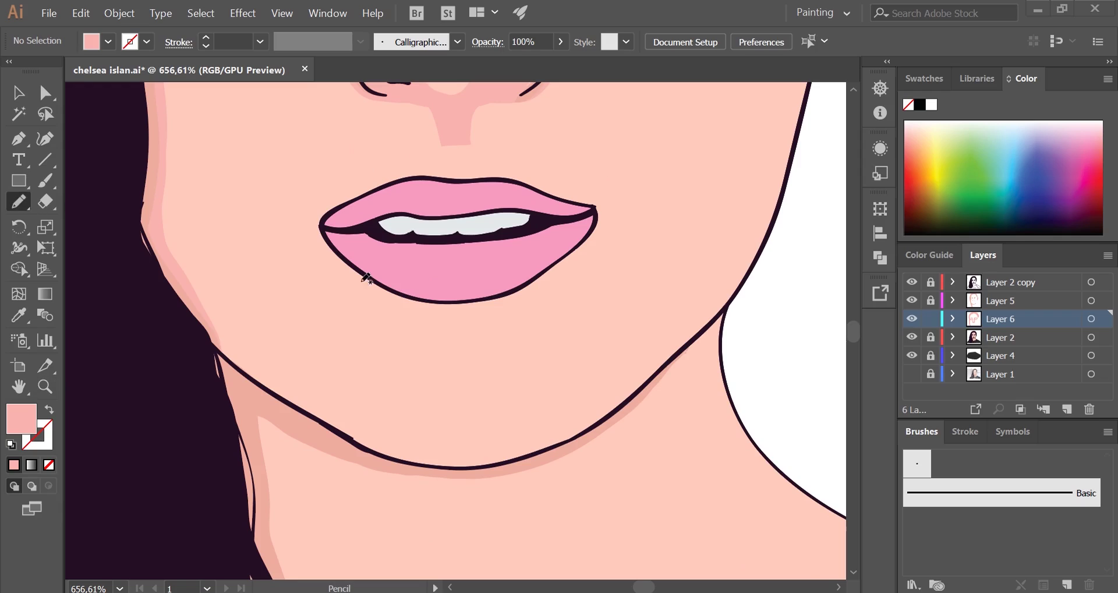
# Draw a soft pink shadow under the lower lip.
pyautogui.moveTo(501, 309)
pyautogui.mouseDown()
pyautogui.moveTo(481, 297)
pyautogui.moveTo(464, 329)
pyautogui.moveTo(417, 325)
pyautogui.mouseUp()
pyautogui.scroll(2, 502, 291)
pyautogui.hscroll(3, 502, 291)
pyautogui.hscroll(-3, 401, 261)
pyautogui.scroll(-1, 530, 302)
pyautogui.hscroll(1, 530, 302)
pyautogui.scroll(-5, 417, 325)
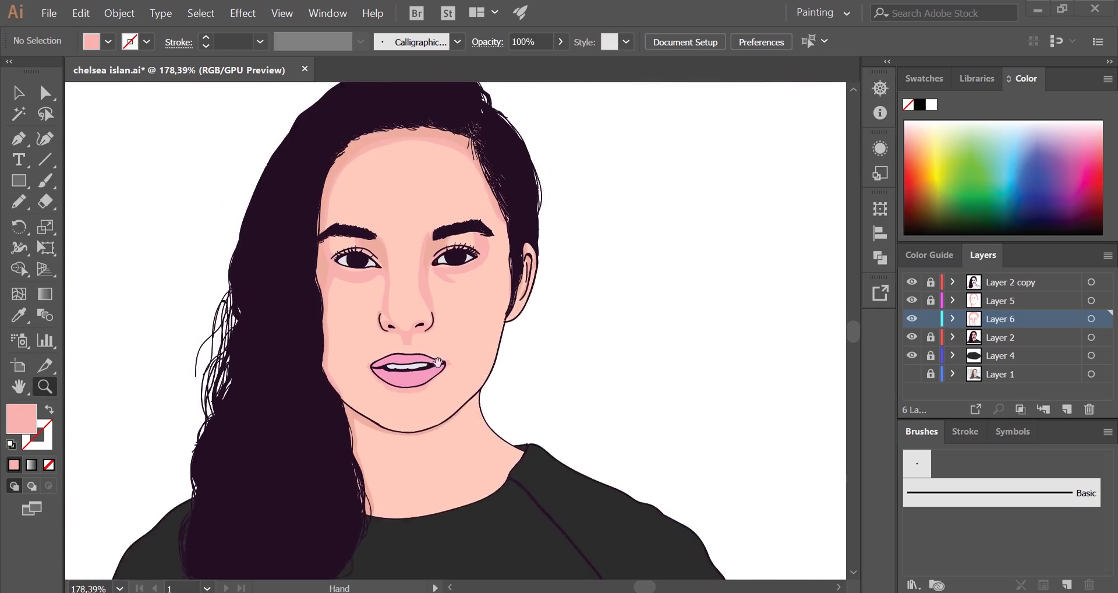
pyautogui.scroll(2, 454, 328)
pyautogui.scroll(2, 454, 327)
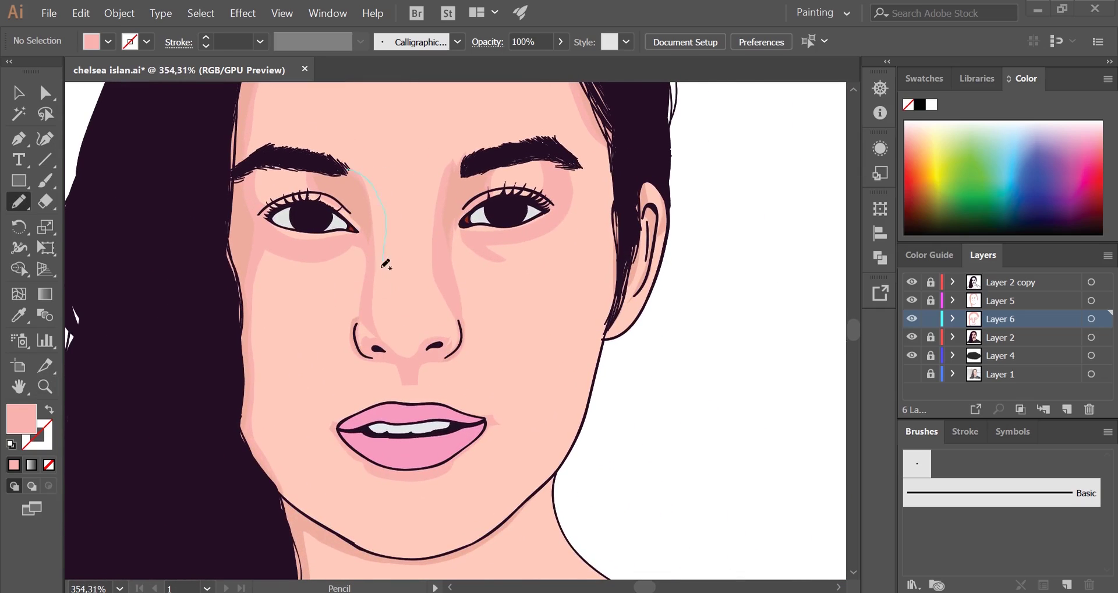
pyautogui.scroll(-2, 371, 216)
pyautogui.scroll(3, 411, 299)
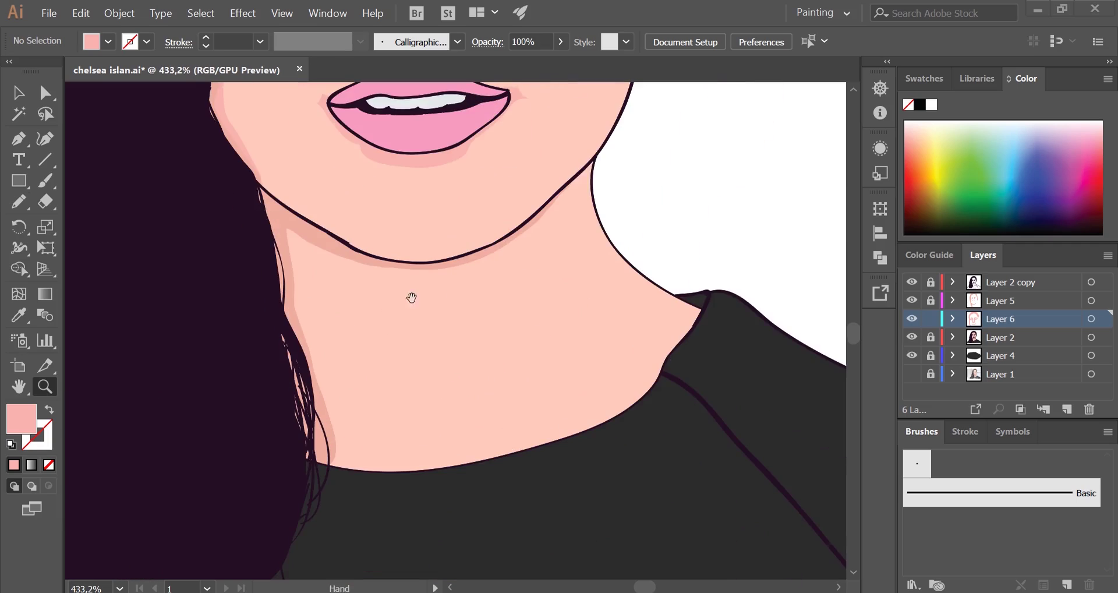
# Draw a closed neck shadow below the jawline, running down along the hair.
pyautogui.moveTo(591, 164); pyautogui.dragTo(531, 241)
pyautogui.moveTo(345, 408); pyautogui.dragTo(404, 262)
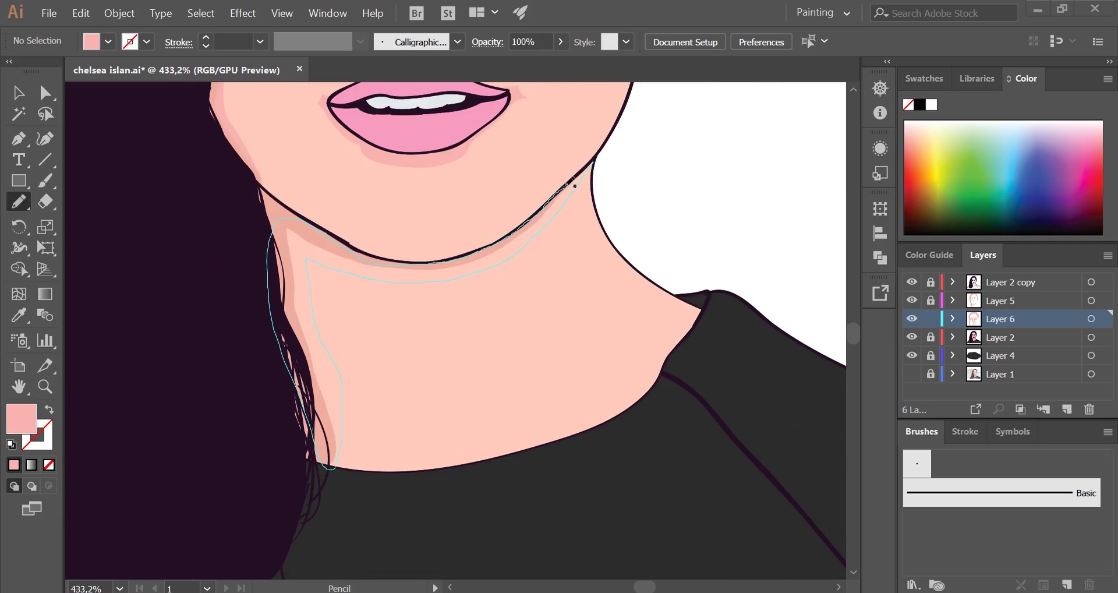
pyautogui.moveTo(575, 186); pyautogui.dragTo(573, 185)
pyautogui.scroll(-2, 369, 228)
pyautogui.scroll(-3, 239, 290)
pyautogui.scroll(2, 347, 417)
# Lock the shading layer and add a new highlight layer with a lighter pink fill.
pyautogui.scroll(1, 289, 342)
pyautogui.hotkey('shift', 'e')
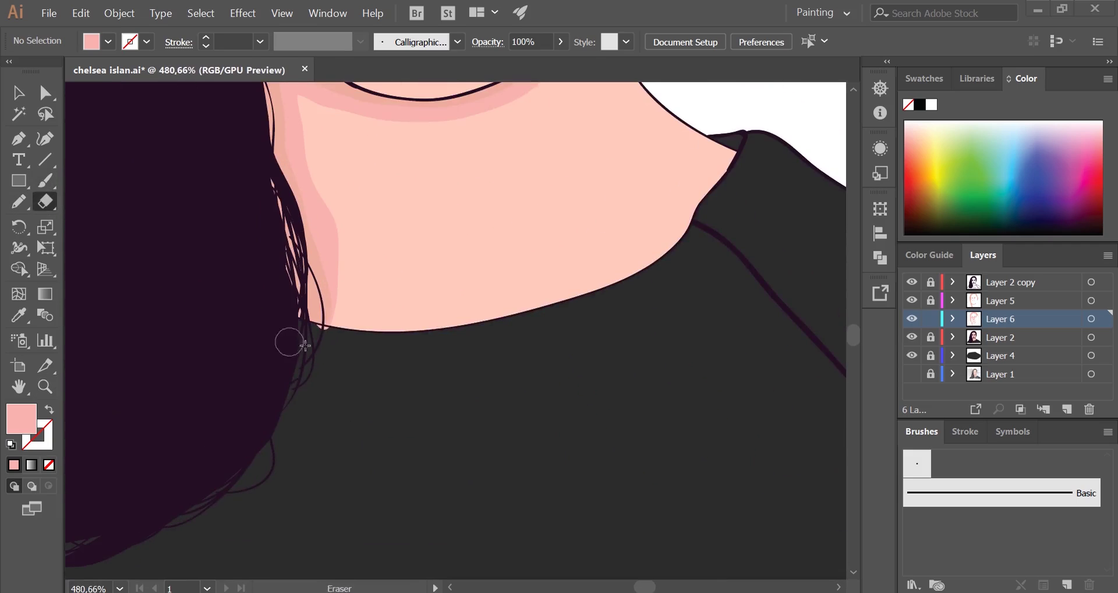
pyautogui.hotkey('ctrl', '0')
pyautogui.click(931, 318)
pyautogui.click(1067, 409)
pyautogui.doubleClick(21, 418)
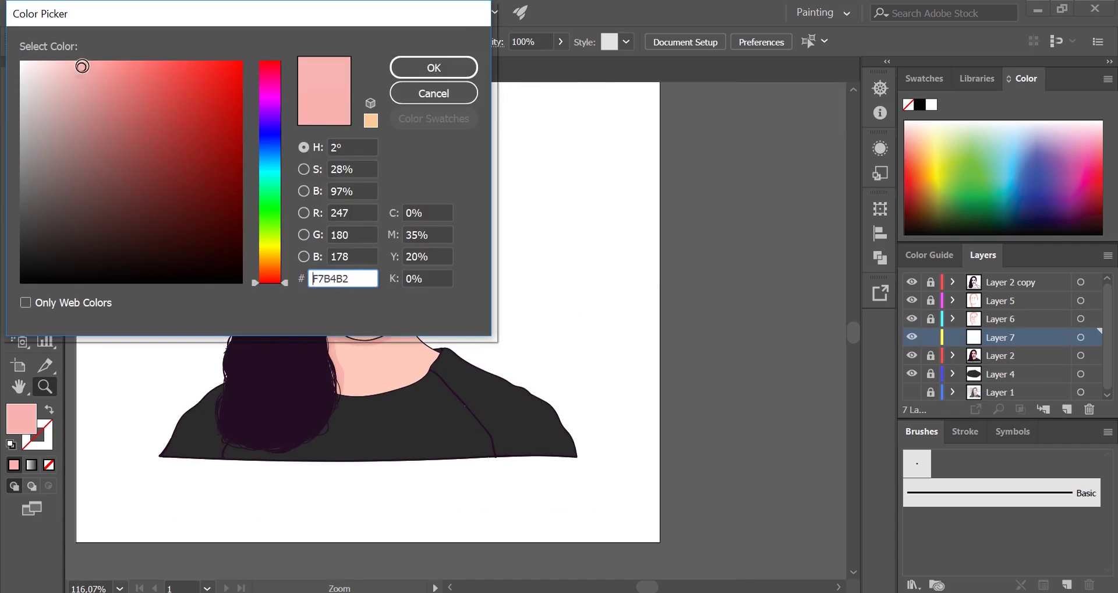
pyautogui.click(74, 59)
pyautogui.click(434, 67)
# Fine-tune the highlight fill colour to pink F9C0C0 for freehand drawing.
pyautogui.press('n')
pyautogui.scroll(5, 383, 236)
pyautogui.doubleClick(21, 418)
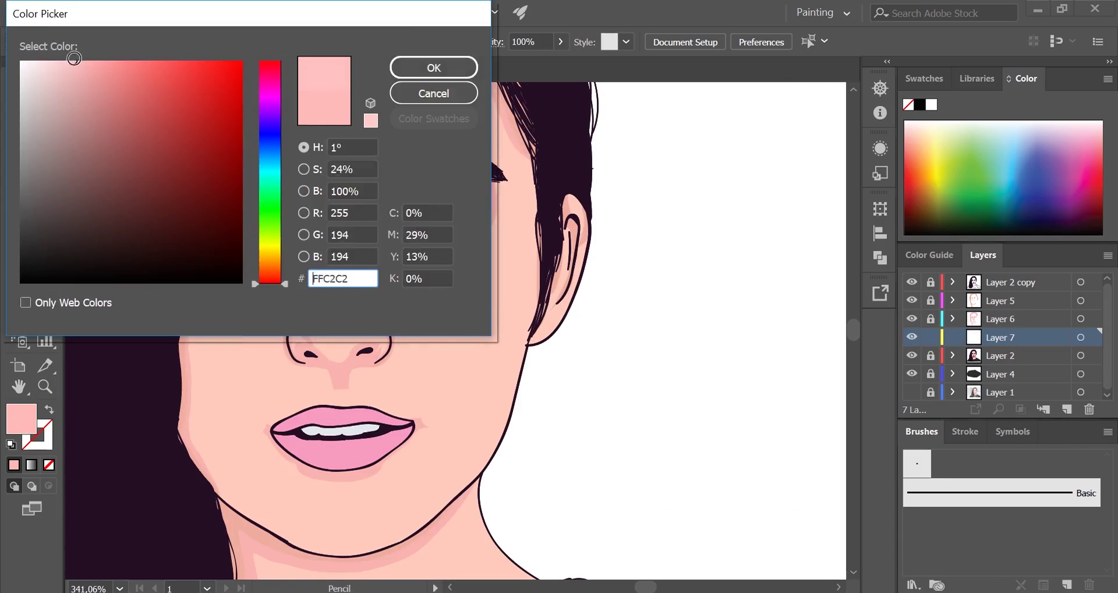
pyautogui.click(73, 62)
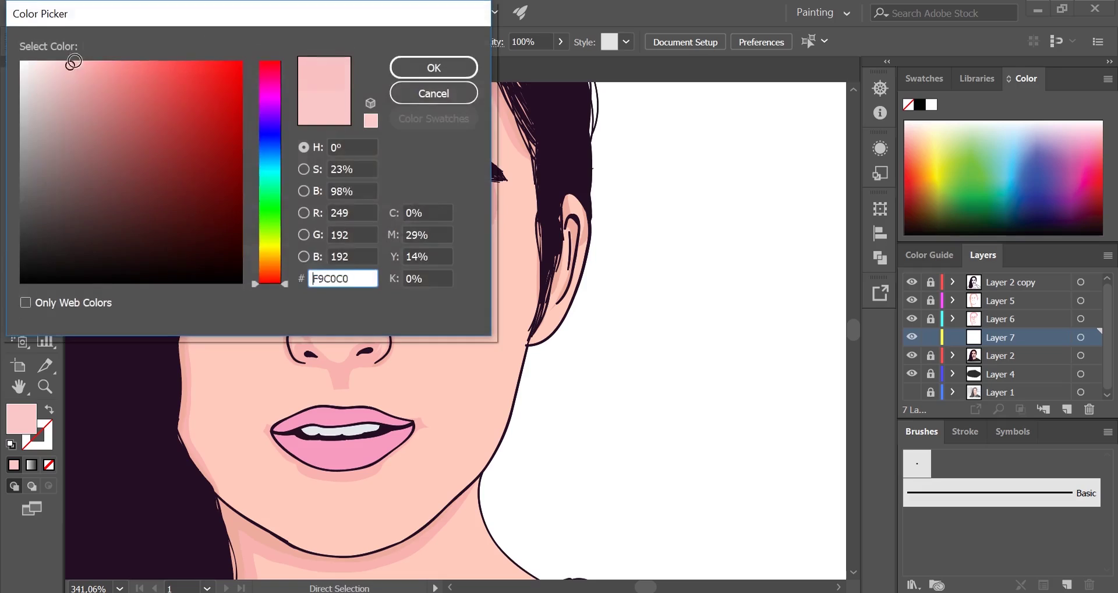
pyautogui.click(434, 68)
pyautogui.click(19, 315)
pyautogui.doubleClick(21, 419)
pyautogui.click(81, 64)
pyautogui.press('Return')
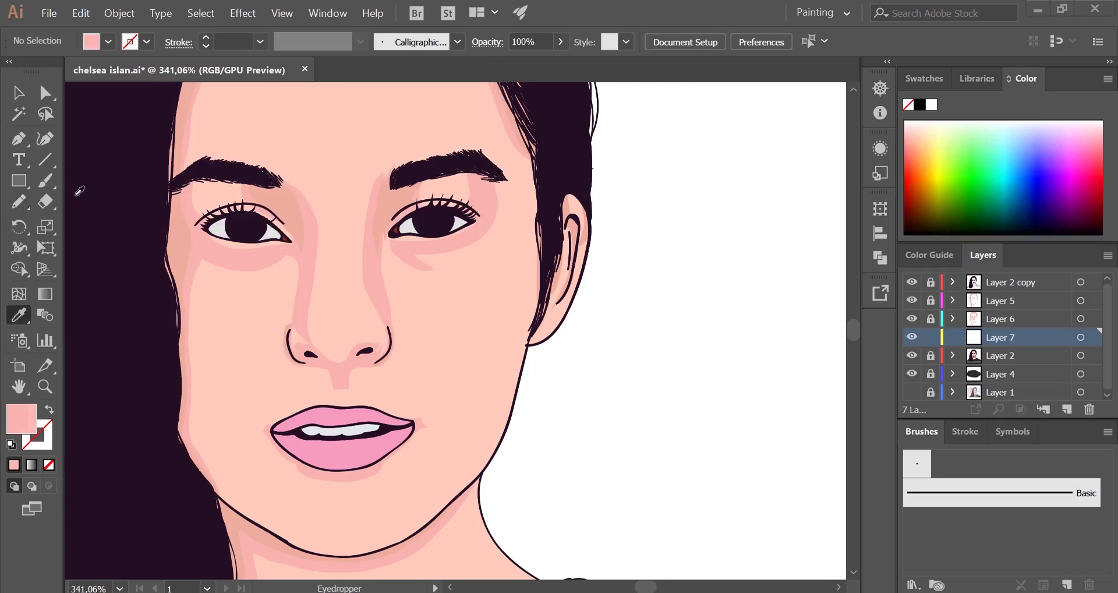
pyautogui.scroll(1, 175, 198)
pyautogui.press('n')
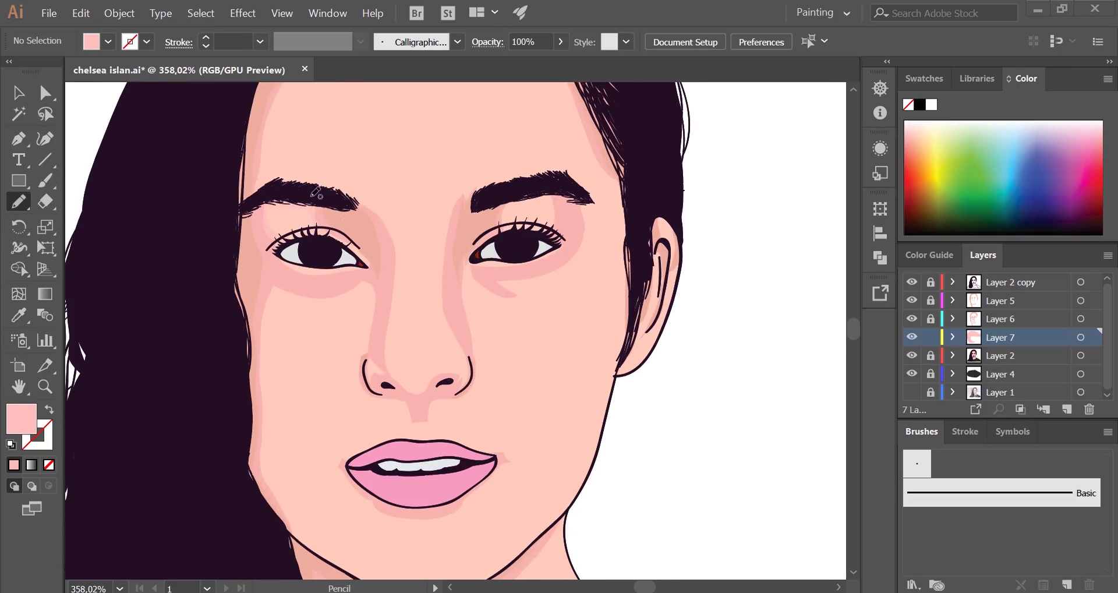
pyautogui.scroll(-3, 317, 192)
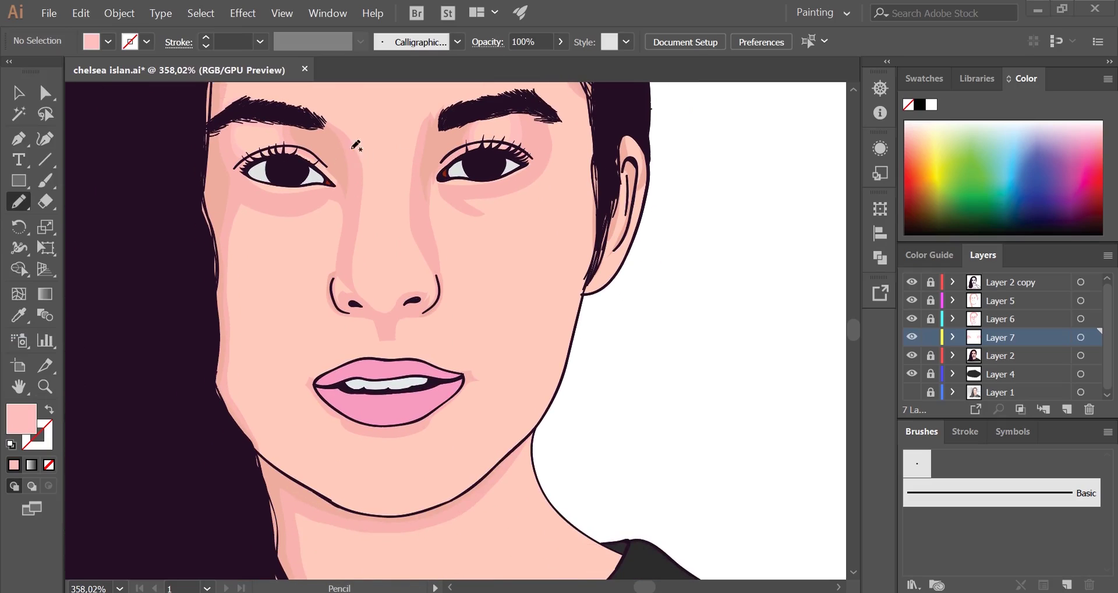
# Draw light highlight strokes on the nose and along the nose bridge.
pyautogui.moveTo(424, 277); pyautogui.dragTo(424, 277)
pyautogui.scroll(-2, 408, 262)
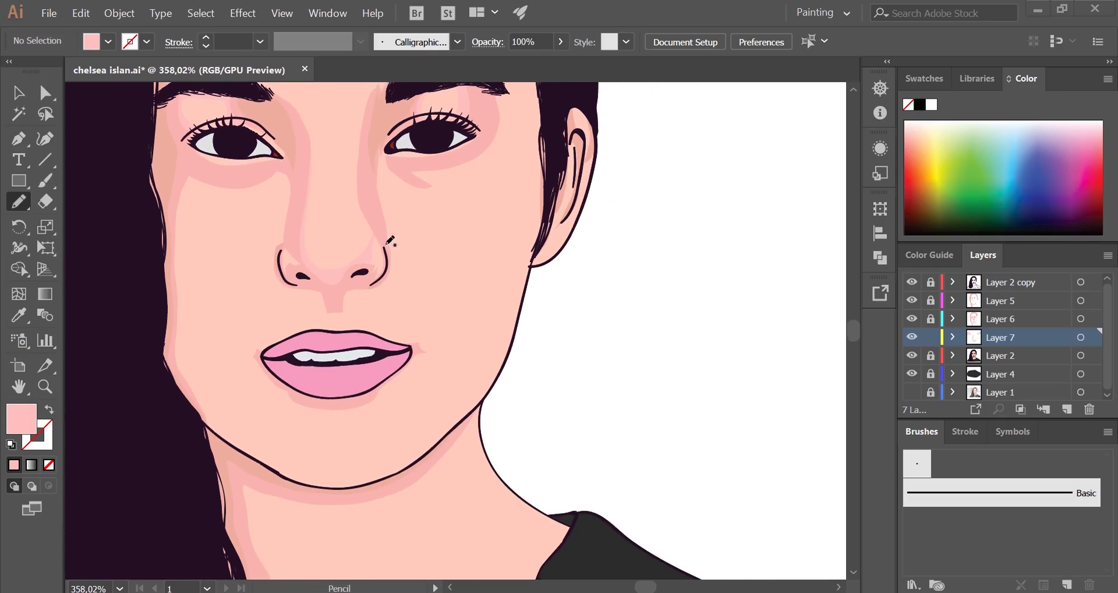
pyautogui.scroll(-1, 393, 105)
pyautogui.moveTo(351, 195); pyautogui.dragTo(395, 271)
pyautogui.scroll(3, 384, 233)
pyautogui.hscroll(-2, 390, 233)
pyautogui.scroll(-2, 396, 256)
pyautogui.hscroll(2, 404, 186)
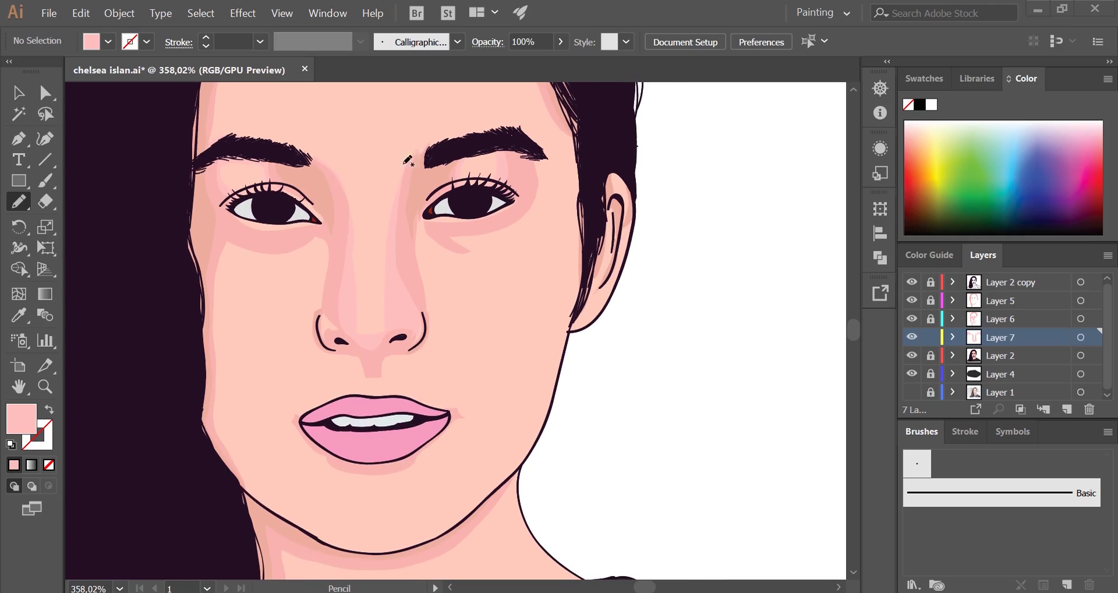
pyautogui.scroll(4, 454, 171)
pyautogui.hscroll(-1, 524, 173)
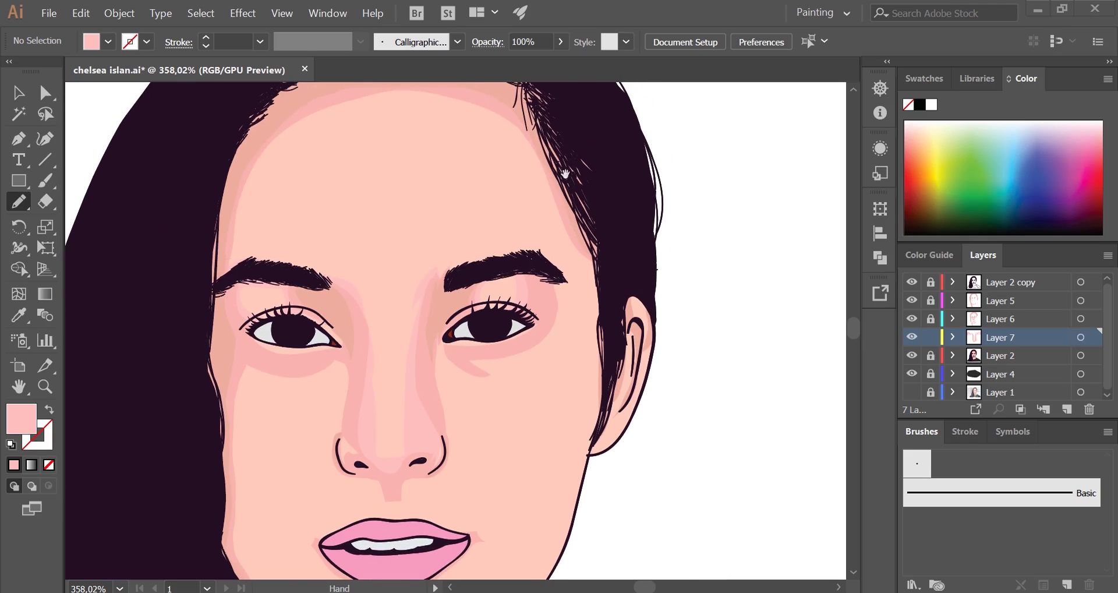
pyautogui.moveTo(274, 159); pyautogui.dragTo(231, 280)
# Draw two highlight strokes under the eye.
pyautogui.scroll(-7, 379, 174)
pyautogui.hscroll(-1, 380, 175)
pyautogui.scroll(-1, 389, 172)
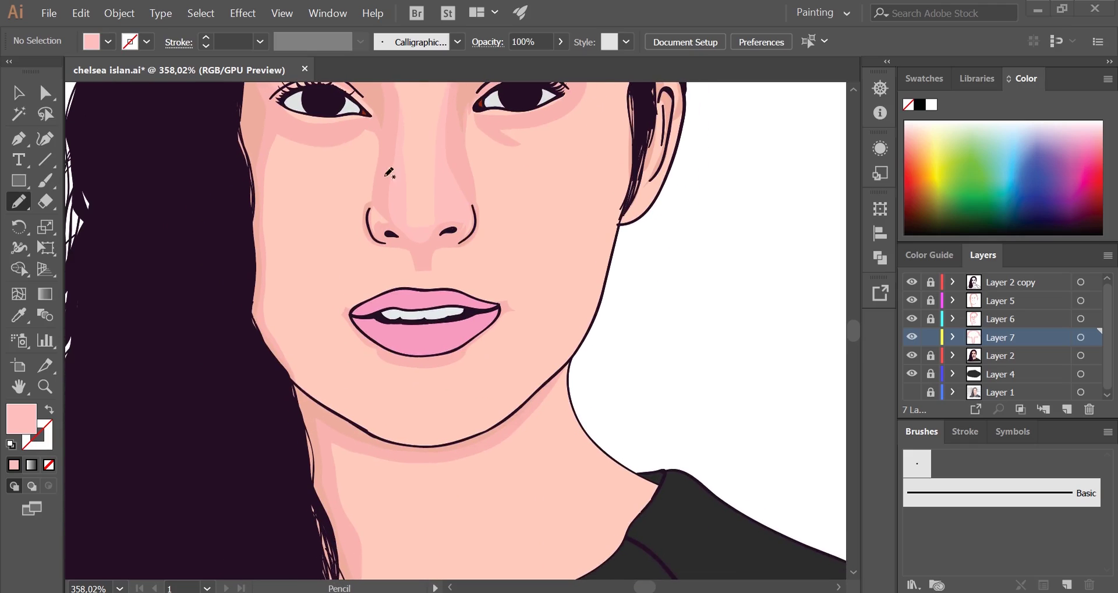
pyautogui.scroll(-1, 321, 143)
pyautogui.hscroll(-1, 320, 143)
pyautogui.hscroll(1, 307, 138)
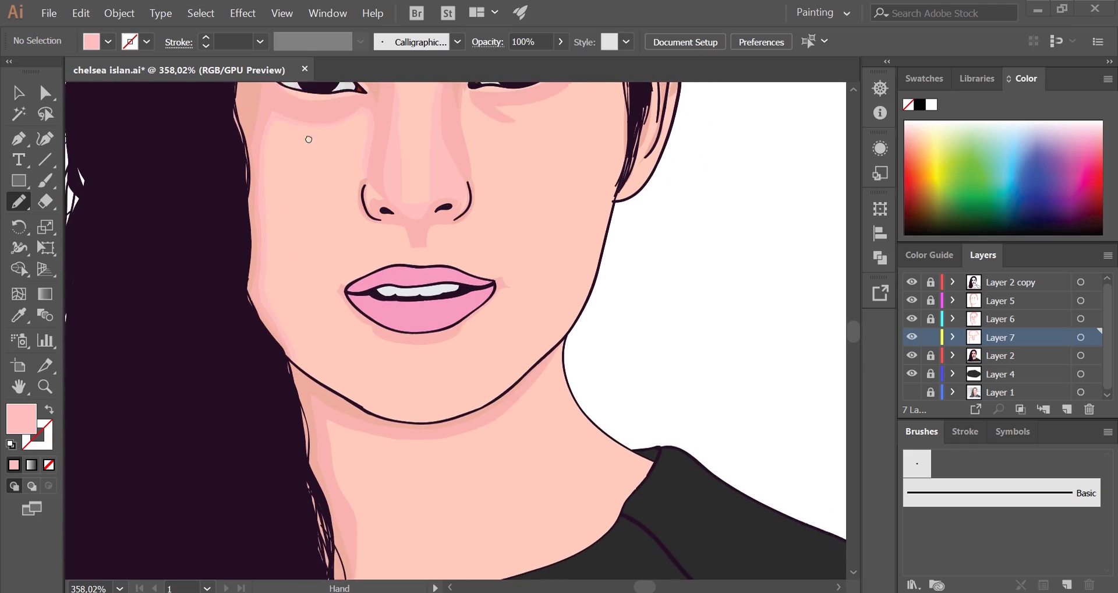
pyautogui.scroll(1, 306, 138)
pyautogui.hscroll(4, 376, 163)
pyautogui.moveTo(377, 163); pyautogui.dragTo(365, 158)
pyautogui.moveTo(349, 124); pyautogui.dragTo(396, 165)
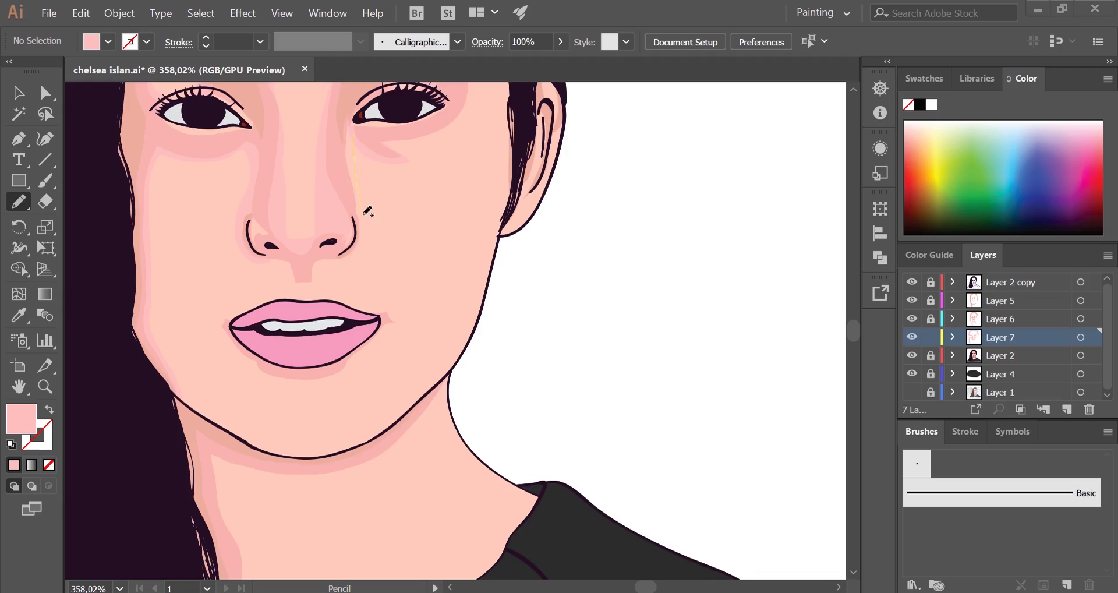
# Draw a highlight stroke just below the nose.
pyautogui.scroll(3, 303, 221)
pyautogui.hscroll(2, 303, 222)
pyautogui.scroll(-2, 364, 215)
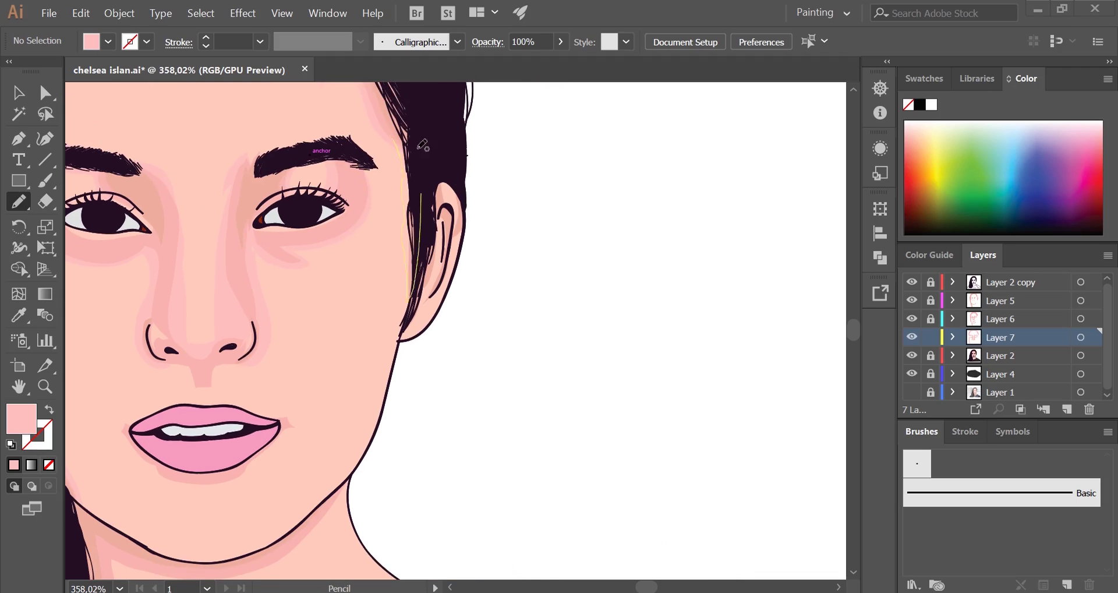
pyautogui.scroll(-2, 364, 215)
pyautogui.hscroll(-3, 365, 216)
pyautogui.scroll(2, 379, 175)
pyautogui.moveTo(354, 141); pyautogui.dragTo(387, 153)
# Draw a long pencil highlight stroke running down the neck.
pyautogui.scroll(-1, 390, 155)
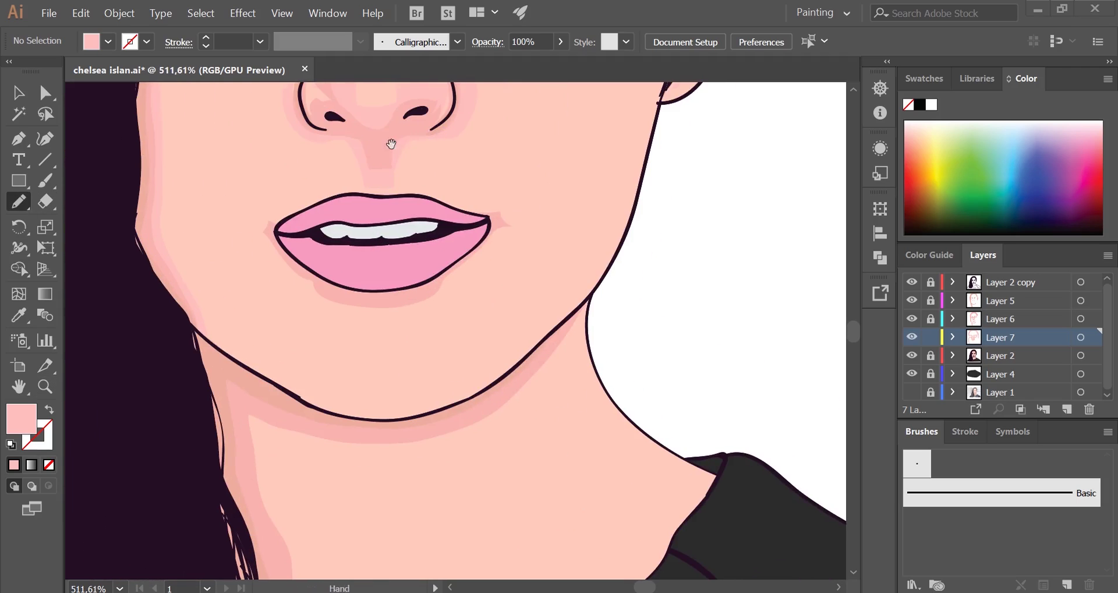
pyautogui.hscroll(1, 479, 177)
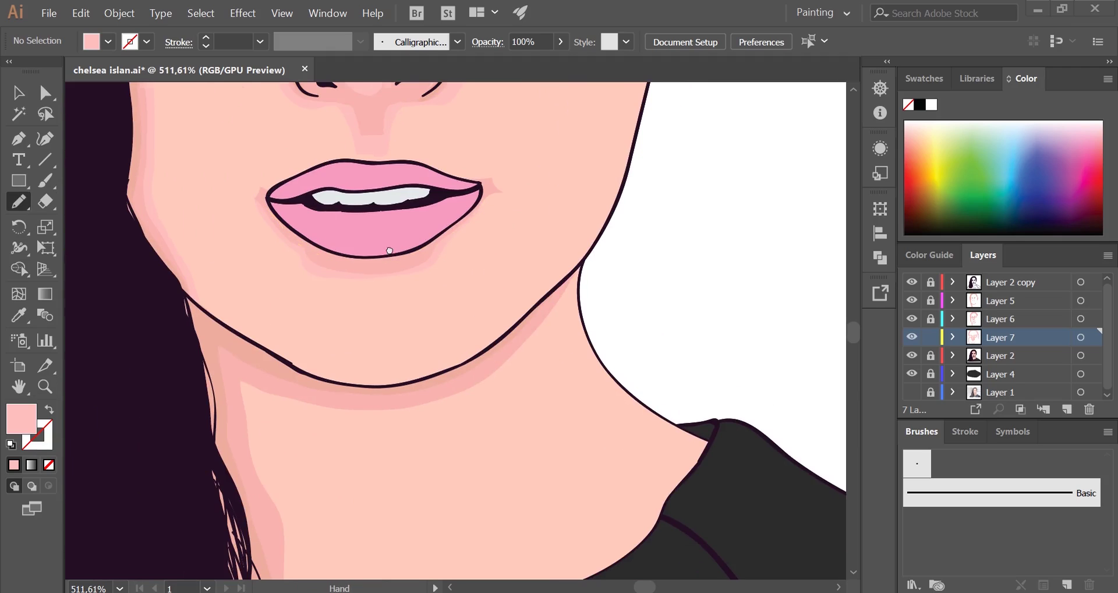
pyautogui.scroll(-1, 390, 250)
pyautogui.scroll(-1, 440, 222)
pyautogui.scroll(-1, 460, 237)
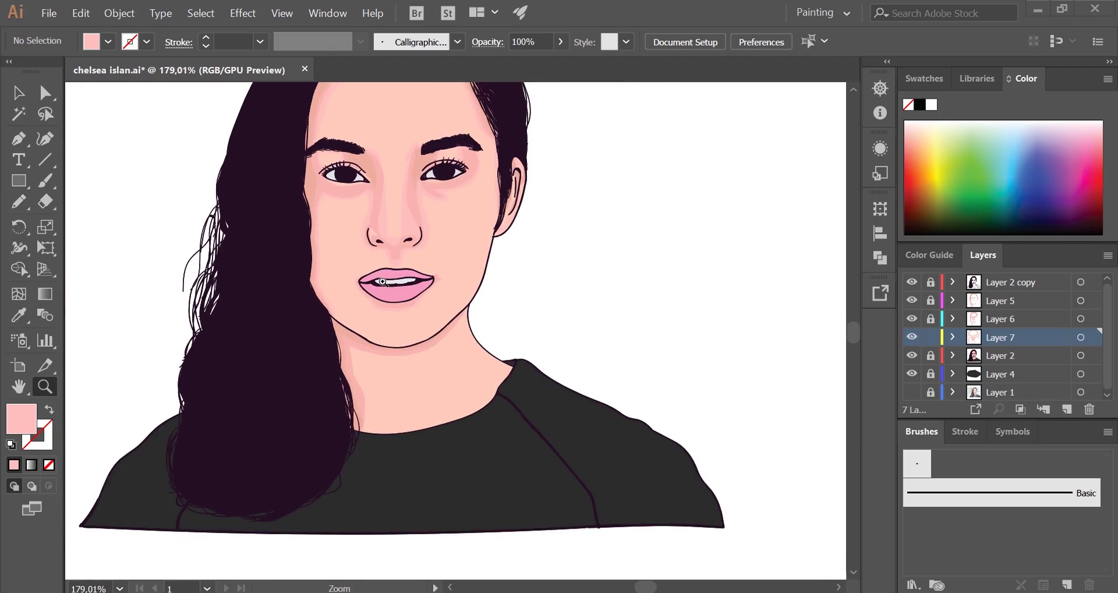
pyautogui.scroll(2, 383, 282)
pyautogui.scroll(-2, 383, 282)
pyautogui.scroll(1, 619, 349)
pyautogui.scroll(-2, 619, 349)
pyautogui.press('n')
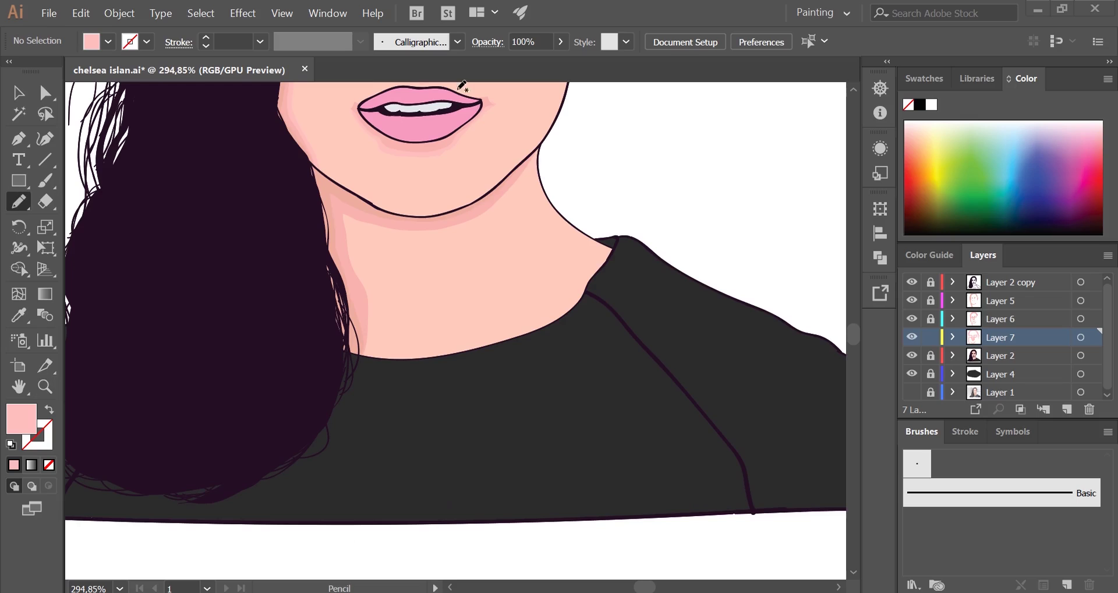
pyautogui.moveTo(355, 328); pyautogui.dragTo(554, 144)
pyautogui.scroll(-1, 367, 219)
pyautogui.scroll(-3, 408, 326)
pyautogui.scroll(1, 462, 406)
# Select all artwork and recolour it, setting the skin to H 7, S 23, B 100.
pyautogui.scroll(-1, 462, 406)
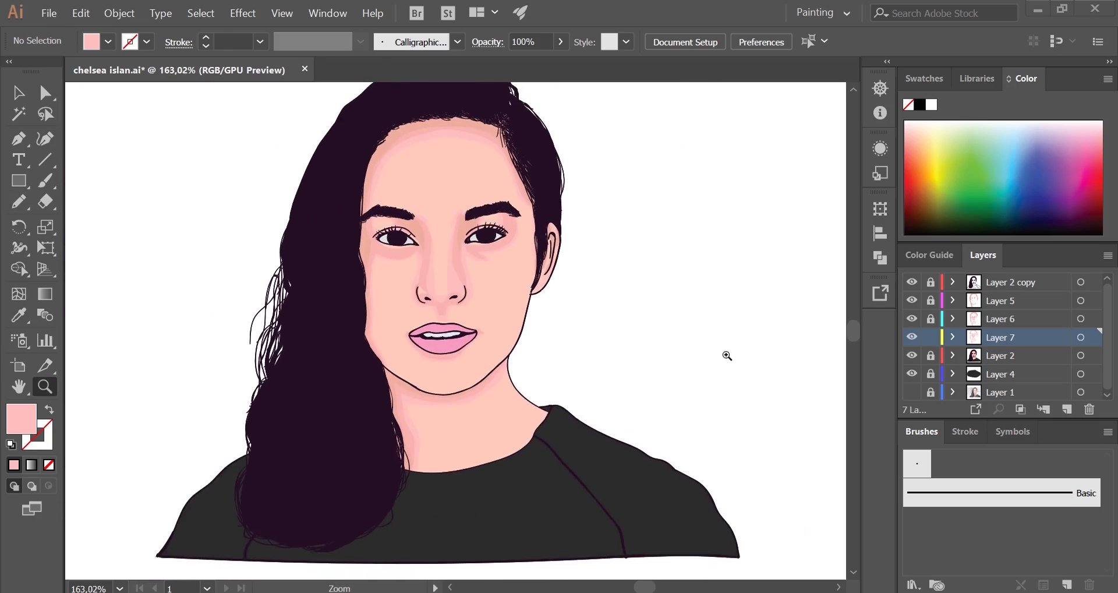
pyautogui.click(18, 92)
pyautogui.hotkey('ctrl', 'a')
pyautogui.click(81, 12)
pyautogui.click(574, 388)
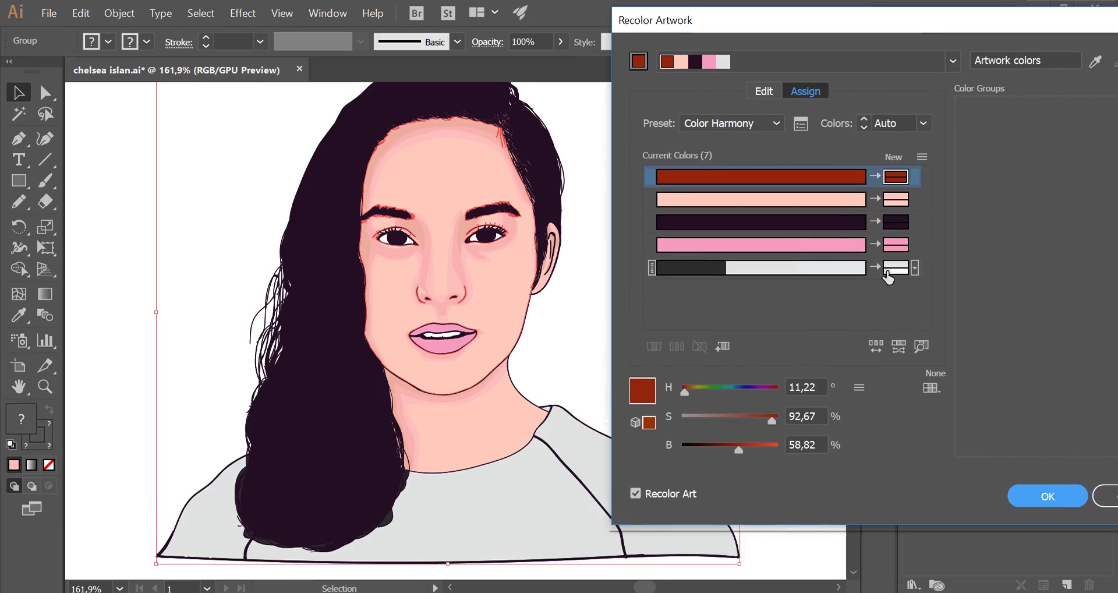
pyautogui.click(683, 393)
pyautogui.moveTo(682, 392); pyautogui.dragTo(684, 393)
pyautogui.click(704, 419)
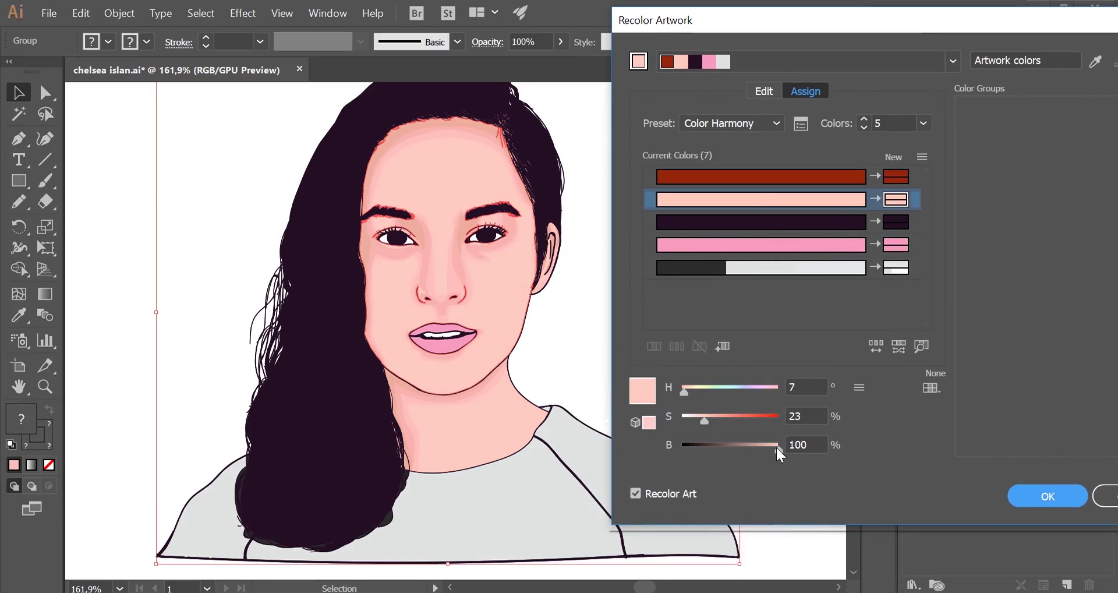
pyautogui.press('Return')
pyautogui.scroll(-5, 823, 368)
pyautogui.press('z')
pyautogui.scroll(-2, 636, 461)
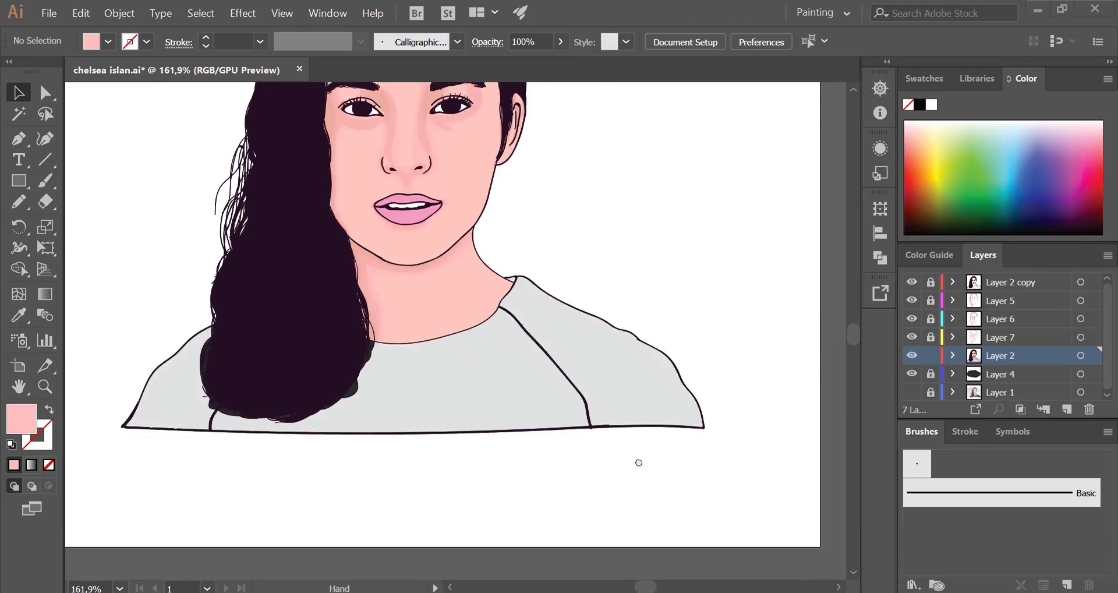
# Undo the recolour to restore the dark shirt, then isolate and exit the face group.
pyautogui.hotkey('ctrl', 'z')
pyautogui.press('v')
pyautogui.doubleClick(478, 244)
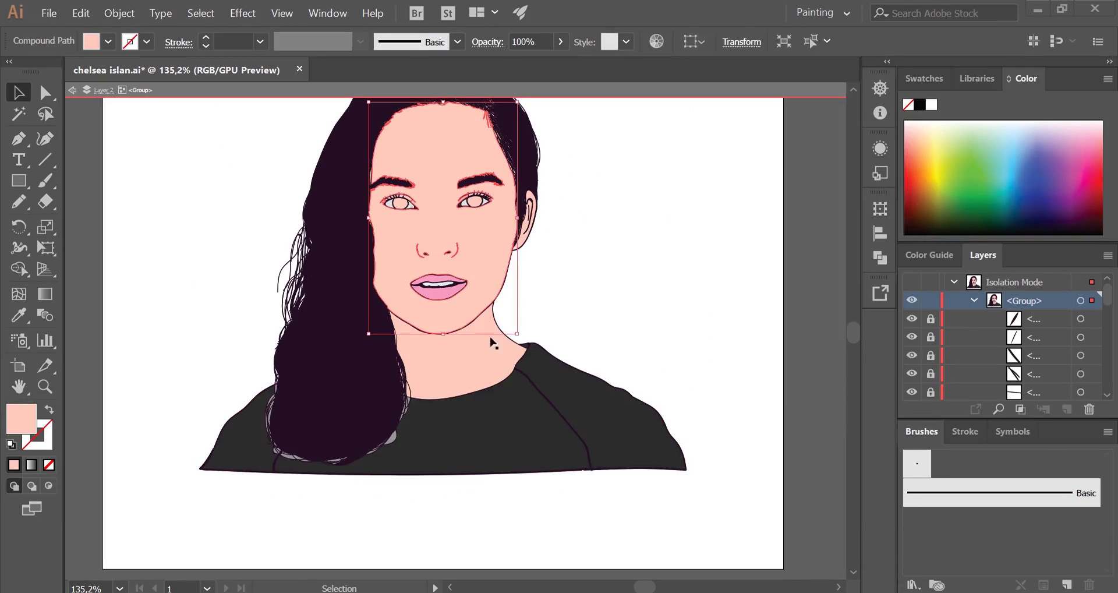
pyautogui.press('Escape')
pyautogui.rightClick(499, 267)
pyautogui.click(574, 378)
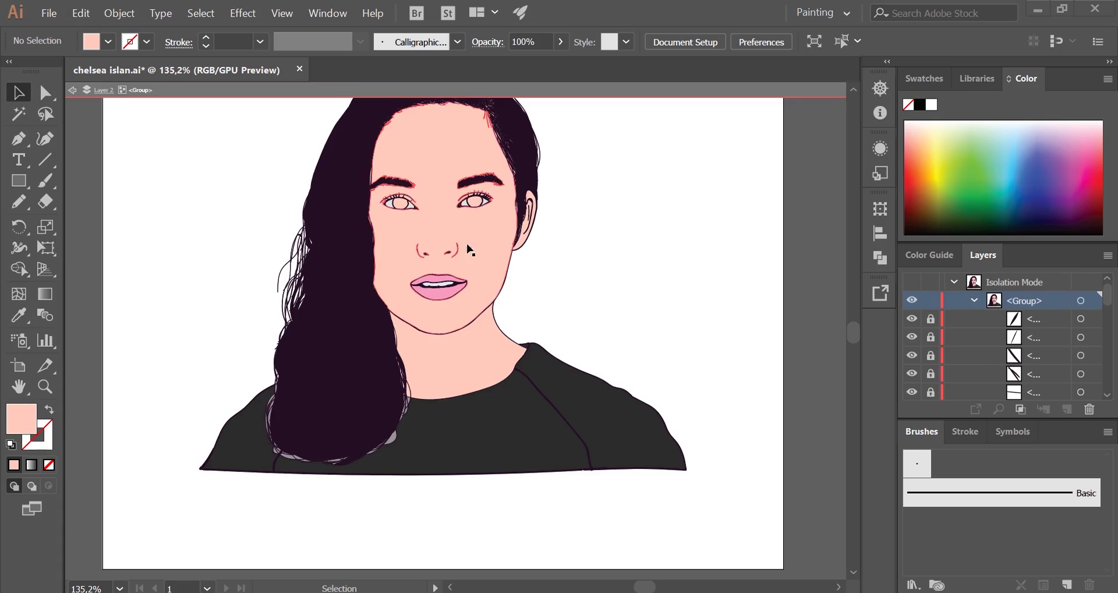
pyautogui.press('Escape')
# Recolour the face shading, giving the third tone saturation 30 and brightness 97.
pyautogui.click(513, 339)
pyautogui.click(81, 12)
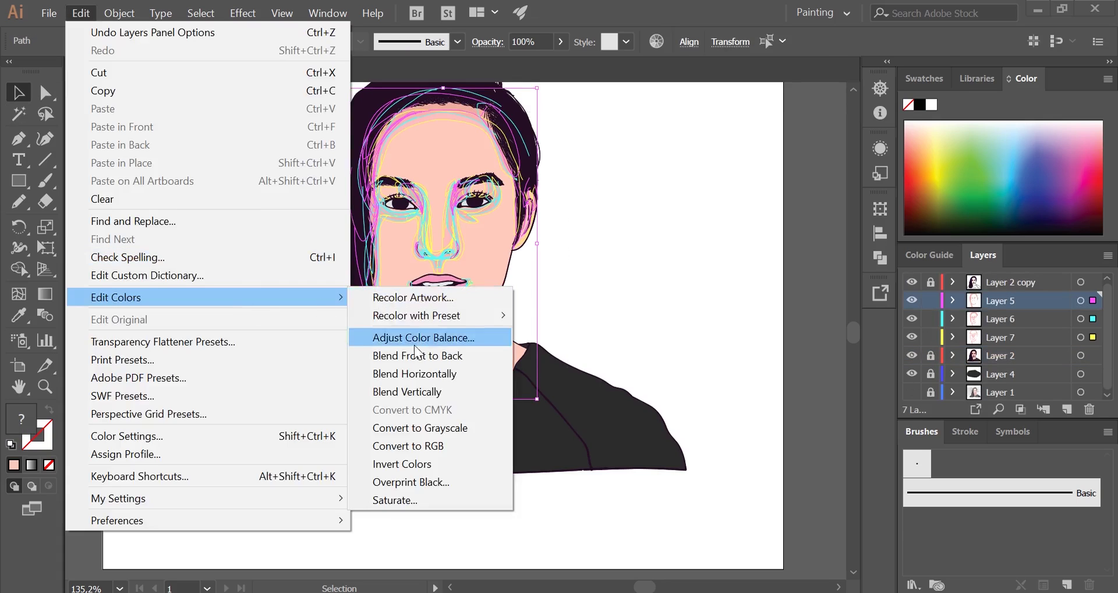
pyautogui.click(454, 217)
pyautogui.click(723, 224)
pyautogui.moveTo(707, 421); pyautogui.dragTo(711, 420)
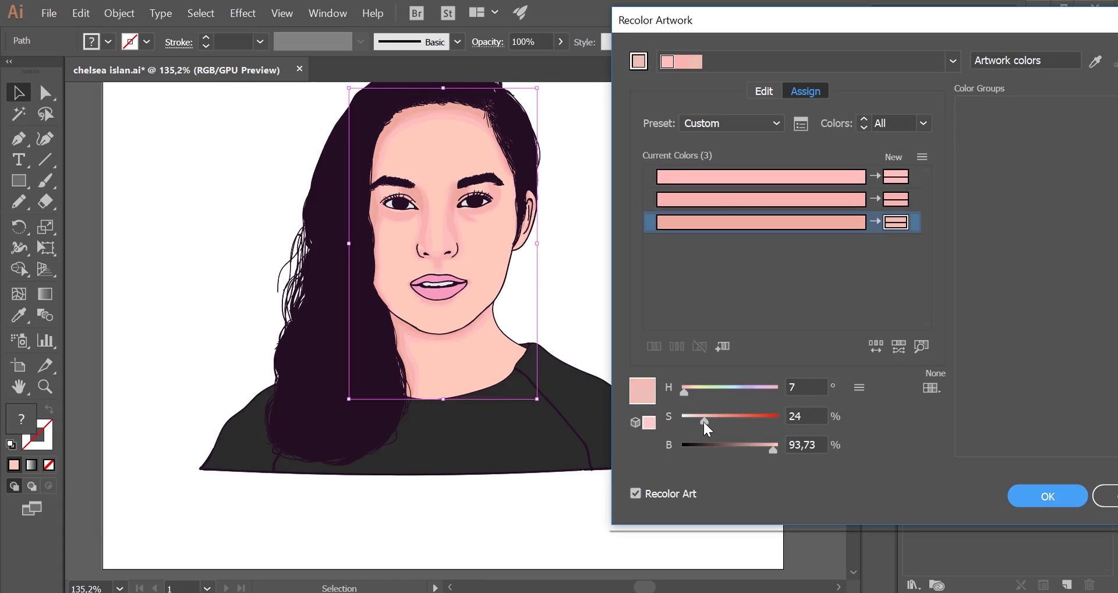
pyautogui.moveTo(769, 446); pyautogui.dragTo(774, 447)
pyautogui.moveTo(717, 421); pyautogui.dragTo(680, 391)
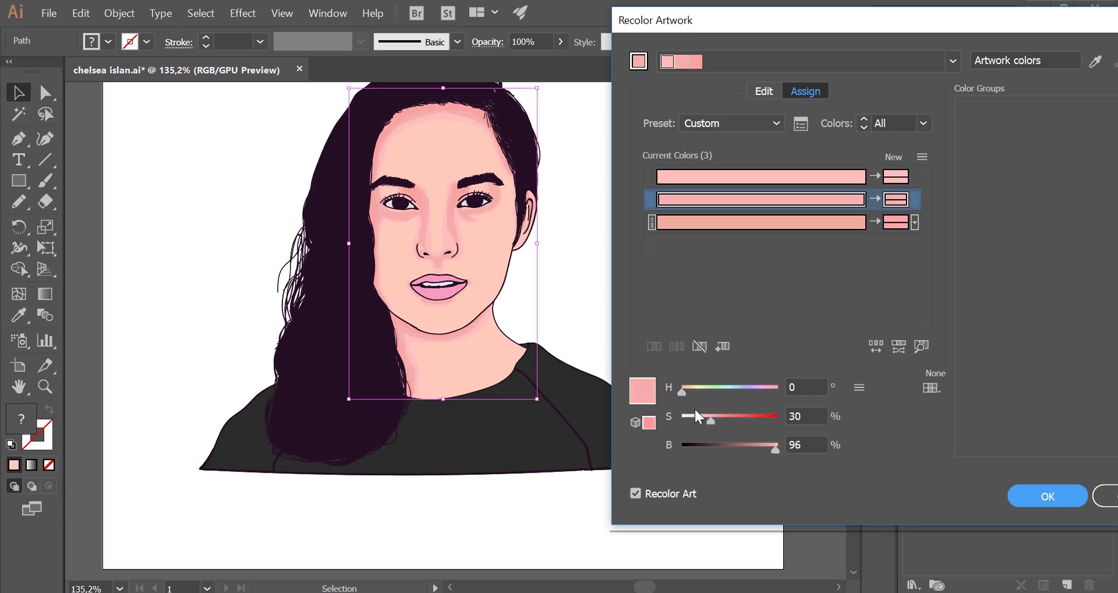
# Soften the second shading tone's saturation and brightness to 96, and apply the new tones.
pyautogui.moveTo(712, 417); pyautogui.dragTo(710, 420)
pyautogui.click(709, 420)
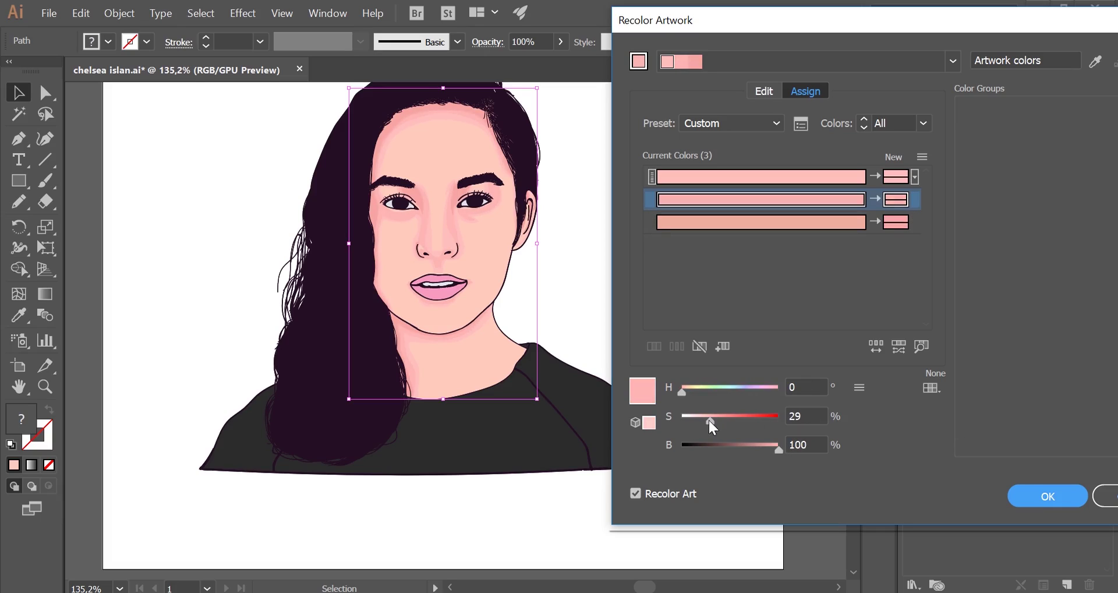
pyautogui.click(775, 450)
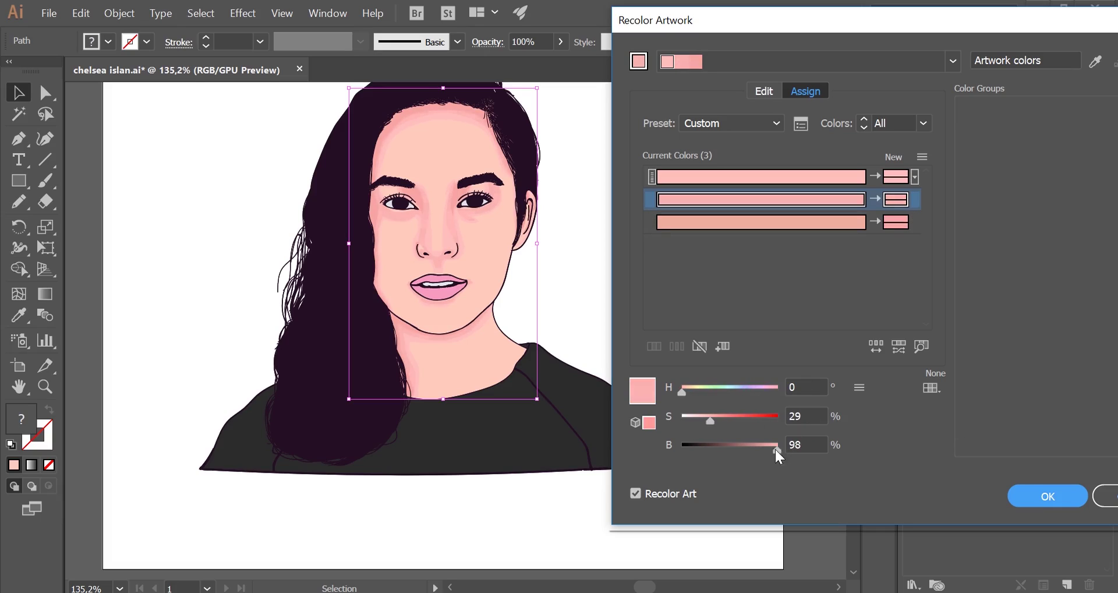
pyautogui.click(706, 179)
pyautogui.click(705, 420)
pyautogui.click(715, 223)
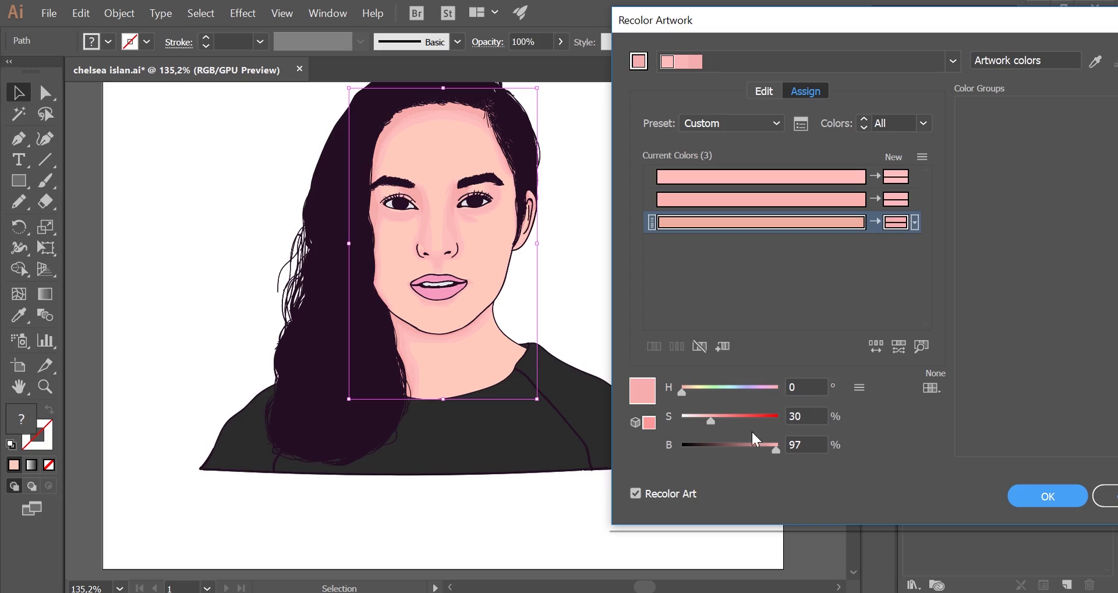
pyautogui.click(708, 199)
pyautogui.click(1035, 496)
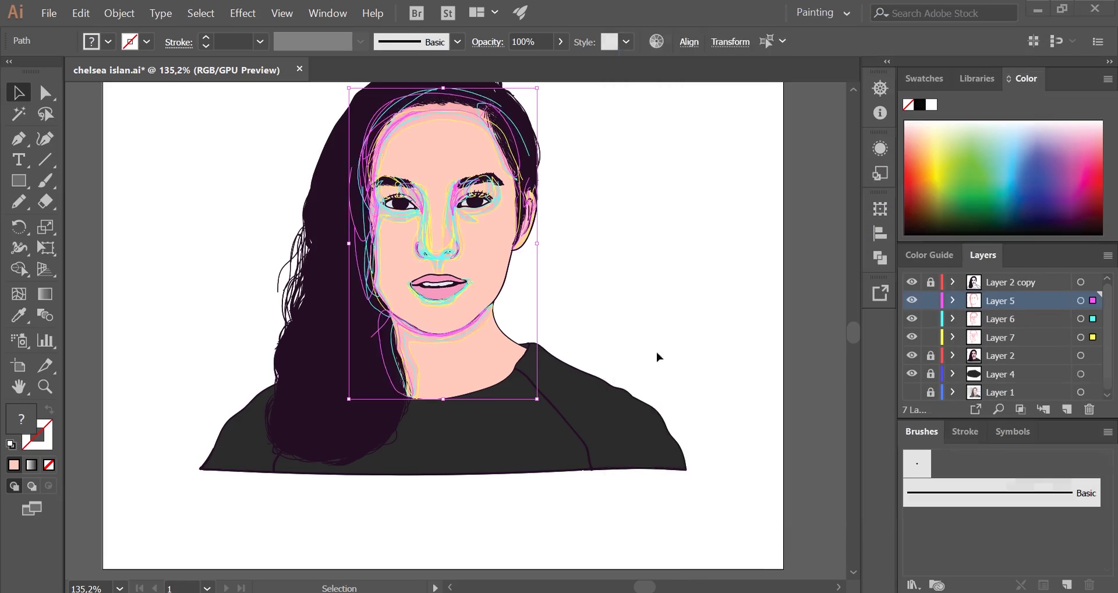
pyautogui.press('z')
pyautogui.click(579, 337)
pyautogui.press('v')
pyautogui.hotkey('ctrl', '0')
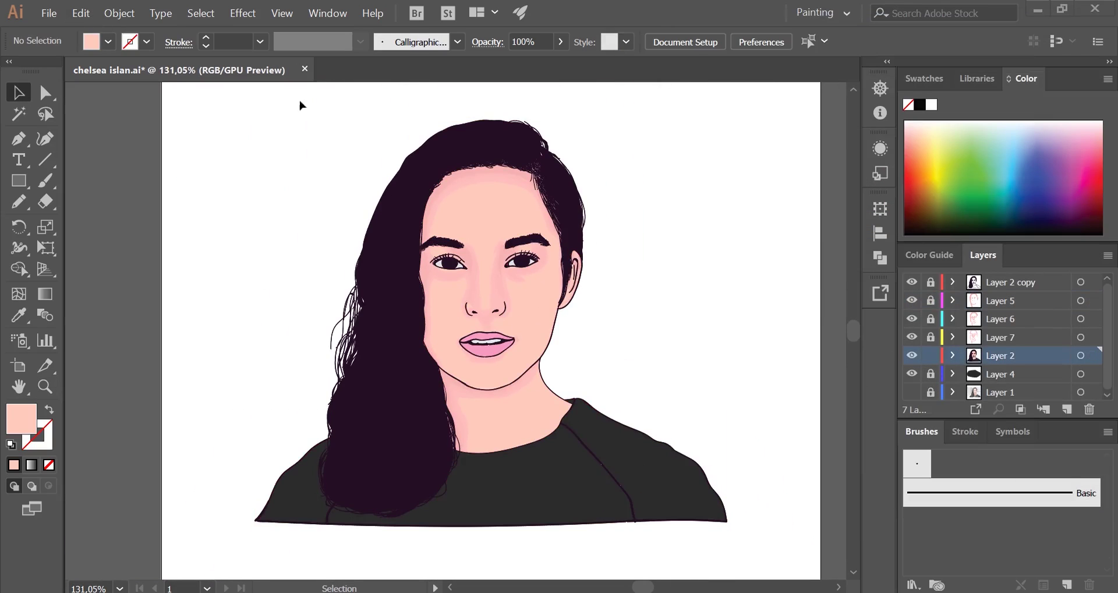
# Recolour the selected portrait's skin tone to saturation 28, hue 0, slightly lighter.
pyautogui.moveTo(300, 102); pyautogui.dragTo(562, 402)
pyautogui.click(80, 13)
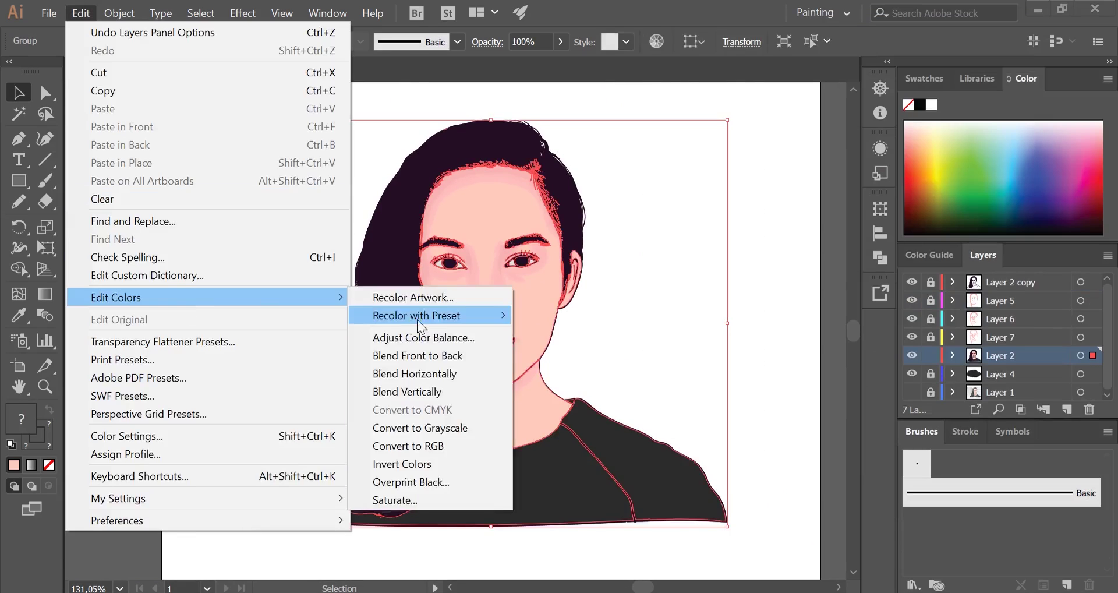
pyautogui.click(396, 293)
pyautogui.click(757, 199)
pyautogui.moveTo(705, 417); pyautogui.dragTo(706, 419)
pyautogui.moveTo(779, 448); pyautogui.dragTo(778, 449)
pyautogui.moveTo(710, 419); pyautogui.dragTo(702, 420)
pyautogui.press('Return')
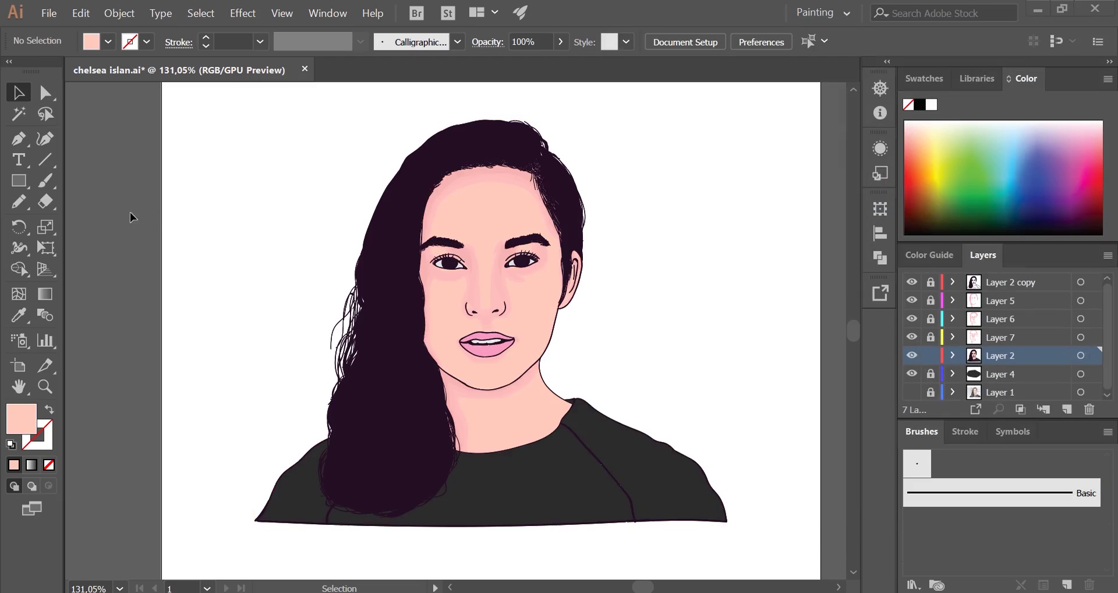
# Warm the face shading colours to hue 9 and brighter, with the third tone at hue 17.
pyautogui.click(80, 13)
pyautogui.click(396, 292)
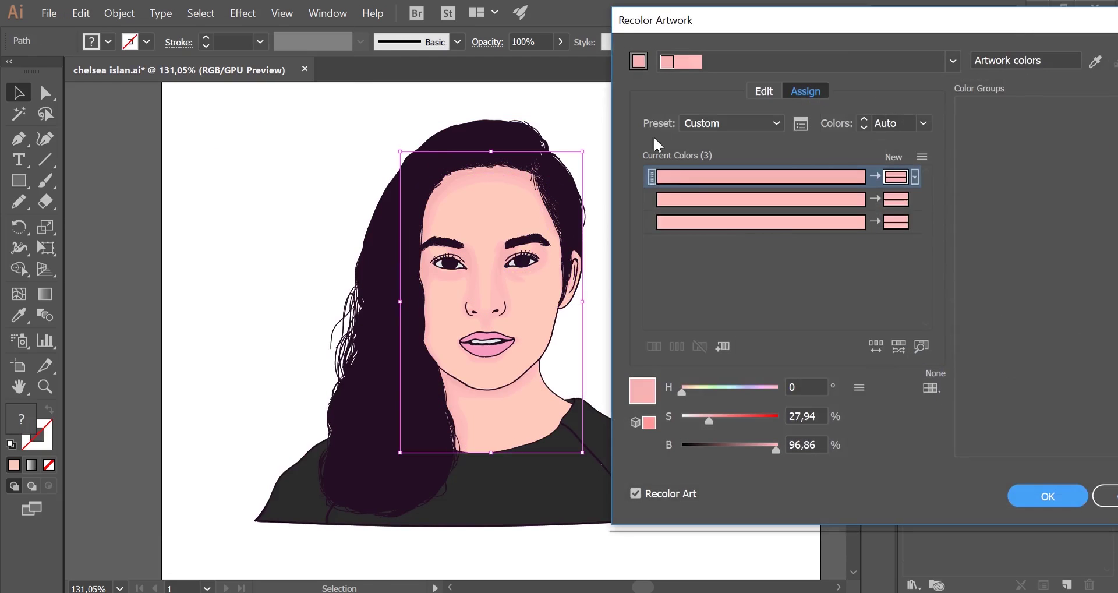
pyautogui.moveTo(684, 393); pyautogui.dragTo(684, 394)
pyautogui.moveTo(710, 419); pyautogui.dragTo(710, 418)
pyautogui.moveTo(771, 450); pyautogui.dragTo(775, 448)
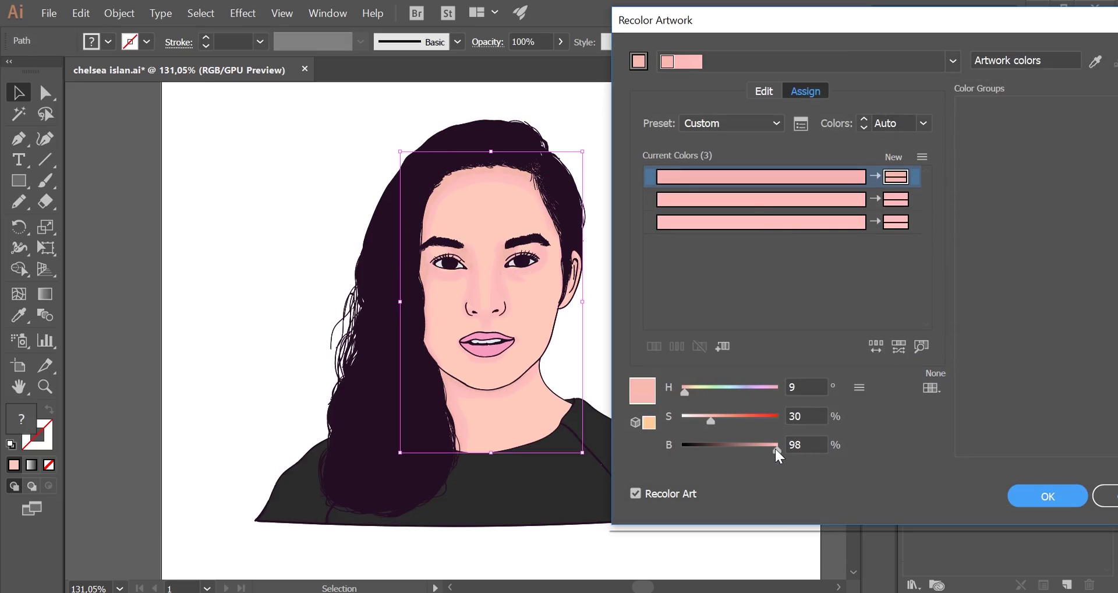
pyautogui.moveTo(708, 420)
pyautogui.mouseDown()
pyautogui.moveTo(688, 390)
pyautogui.moveTo(707, 417)
pyautogui.mouseUp()
pyautogui.moveTo(774, 449); pyautogui.dragTo(780, 450)
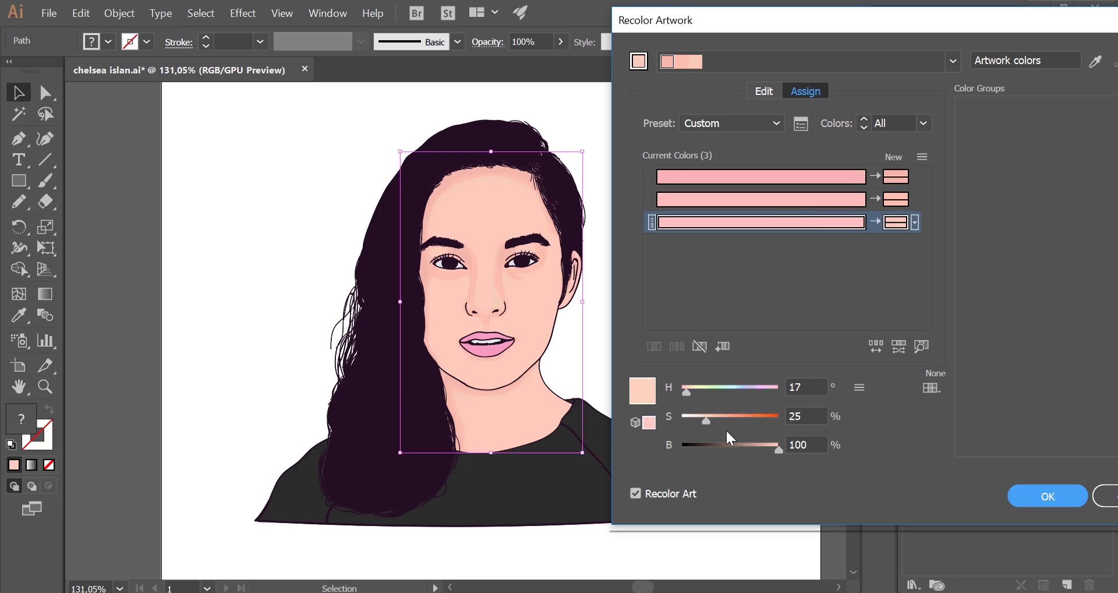
pyautogui.moveTo(707, 421); pyautogui.dragTo(706, 418)
# Adjust the shading colours' saturation and hue toward peachier, slightly pinker tones.
pyautogui.moveTo(779, 450); pyautogui.dragTo(772, 450)
pyautogui.moveTo(707, 418); pyautogui.dragTo(688, 423)
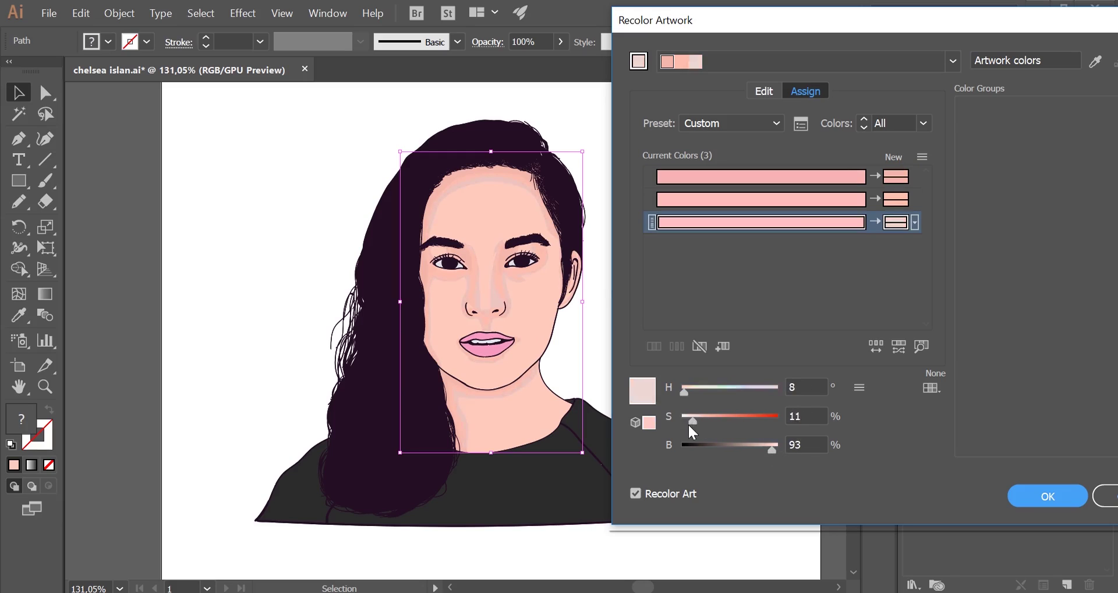
pyautogui.moveTo(779, 450); pyautogui.dragTo(771, 449)
pyautogui.moveTo(693, 419); pyautogui.dragTo(701, 420)
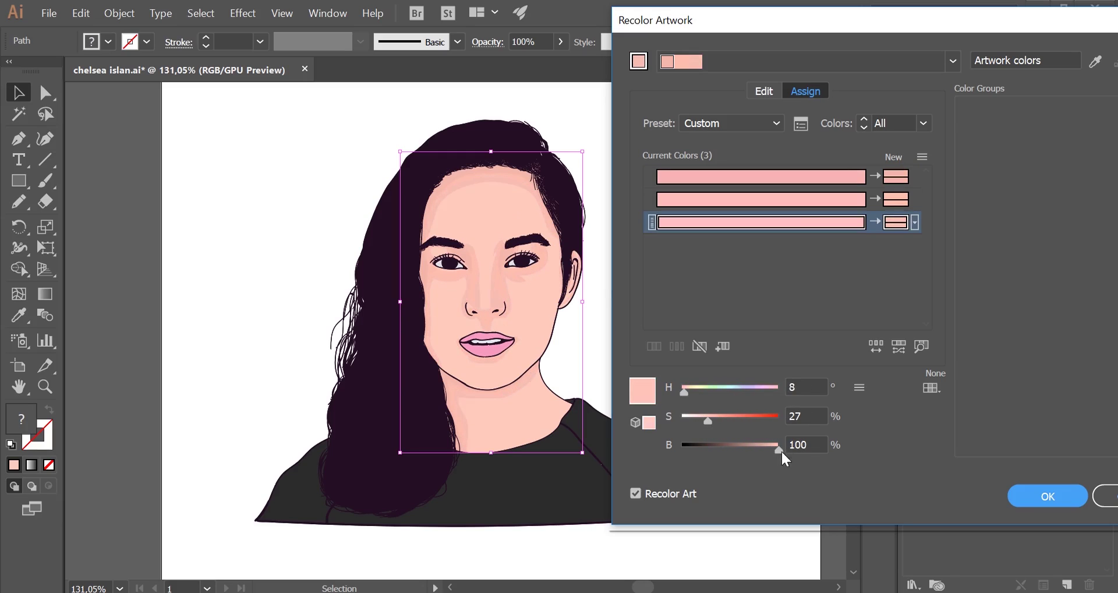
pyautogui.moveTo(781, 450); pyautogui.dragTo(779, 450)
pyautogui.moveTo(708, 421); pyautogui.dragTo(703, 420)
pyautogui.moveTo(781, 451); pyautogui.dragTo(779, 450)
pyautogui.moveTo(686, 391)
pyautogui.mouseDown()
pyautogui.moveTo(707, 418)
pyautogui.moveTo(685, 391)
pyautogui.mouseUp()
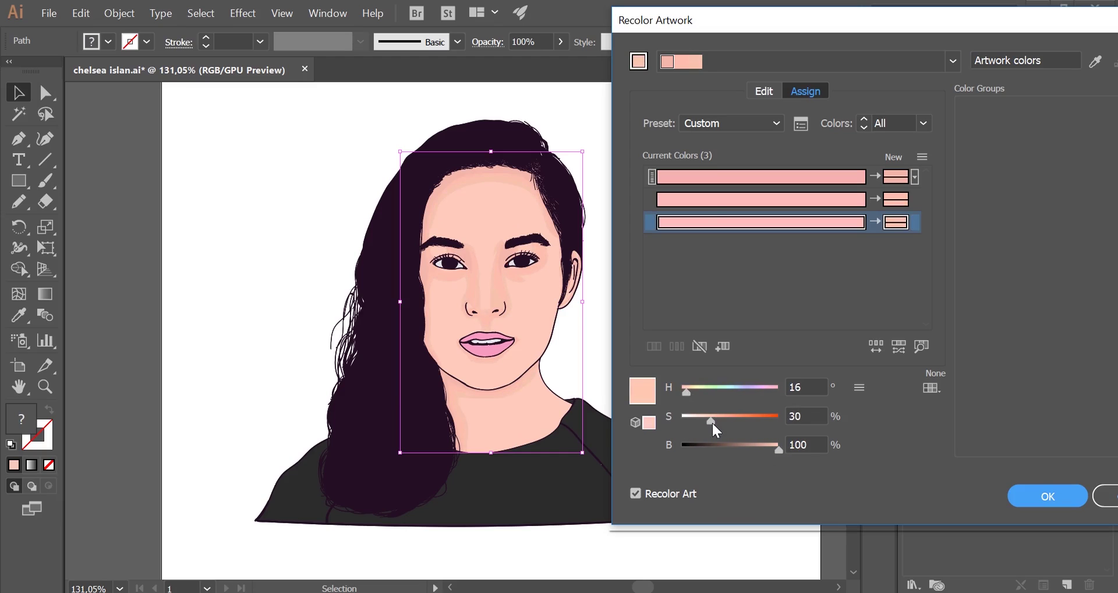
# Set the third shading colour's hue and apply the recoloured shading.
pyautogui.click(708, 223)
pyautogui.click(799, 387)
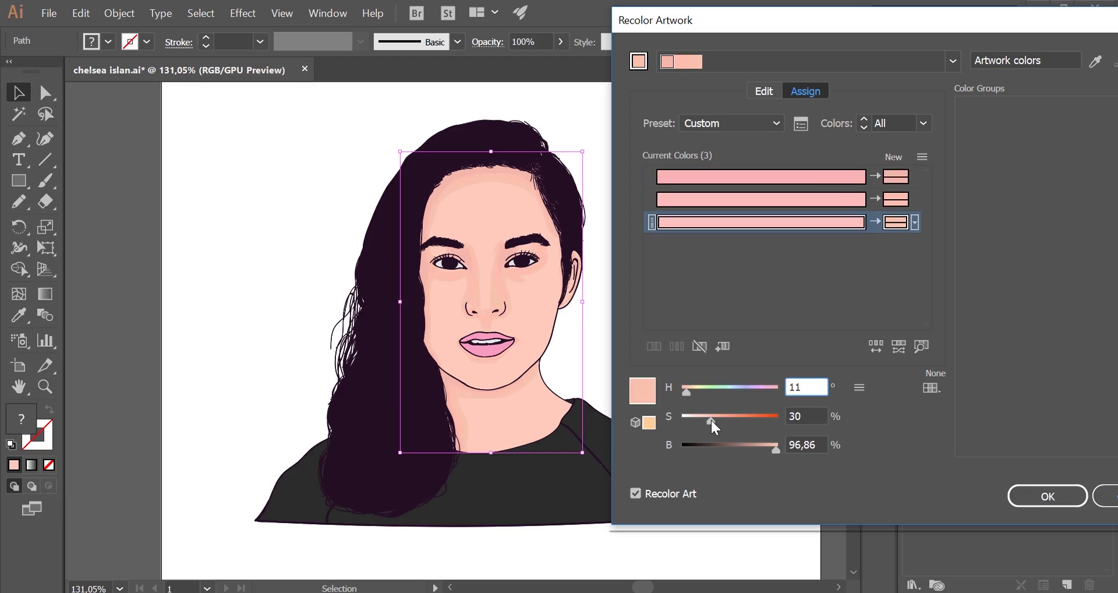
pyautogui.press('Return')
pyautogui.click(739, 284)
pyautogui.hotkey('ctrl', 'z')
# Zoom in closely on the face, fit the artboard, then select the face shading strokes.
pyautogui.click(255, 150)
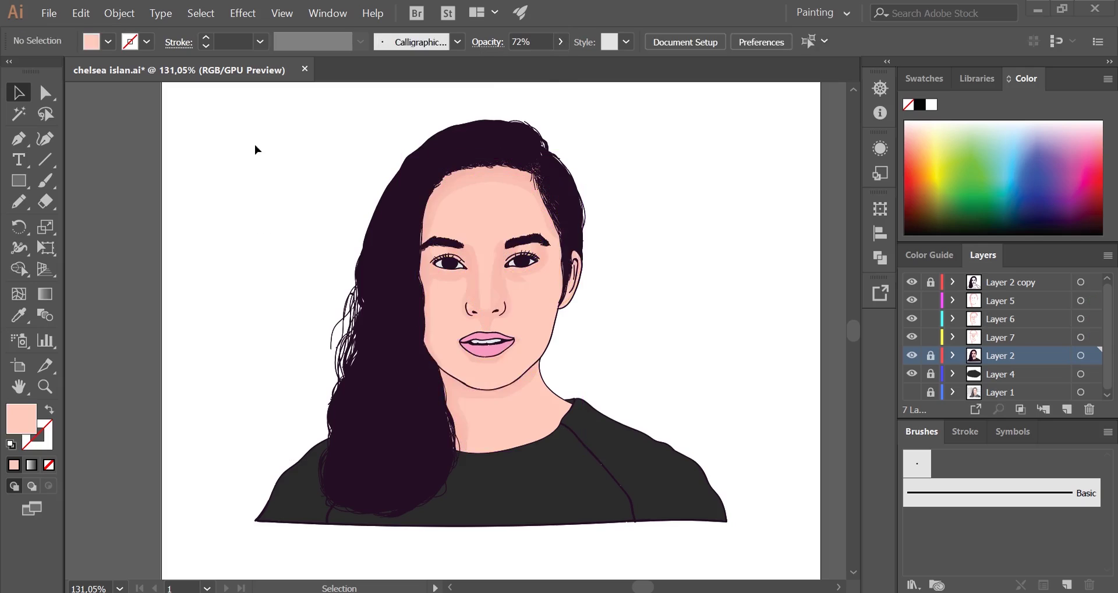
pyautogui.press('z')
pyautogui.moveTo(588, 384); pyautogui.dragTo(673, 440)
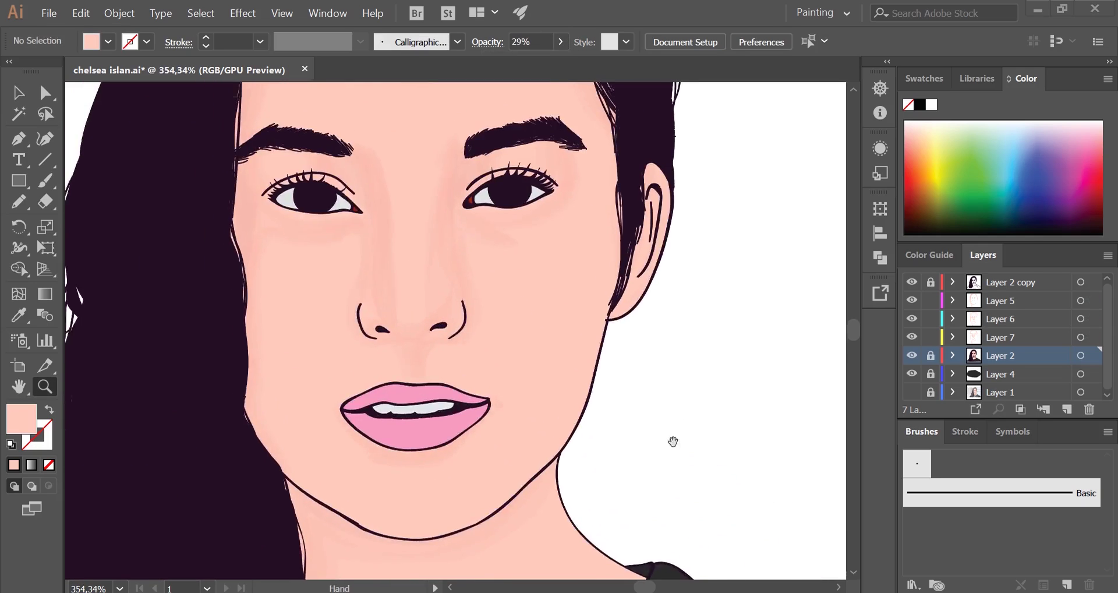
pyautogui.hotkey('ctrl', '0')
pyautogui.press('v')
pyautogui.click(673, 220)
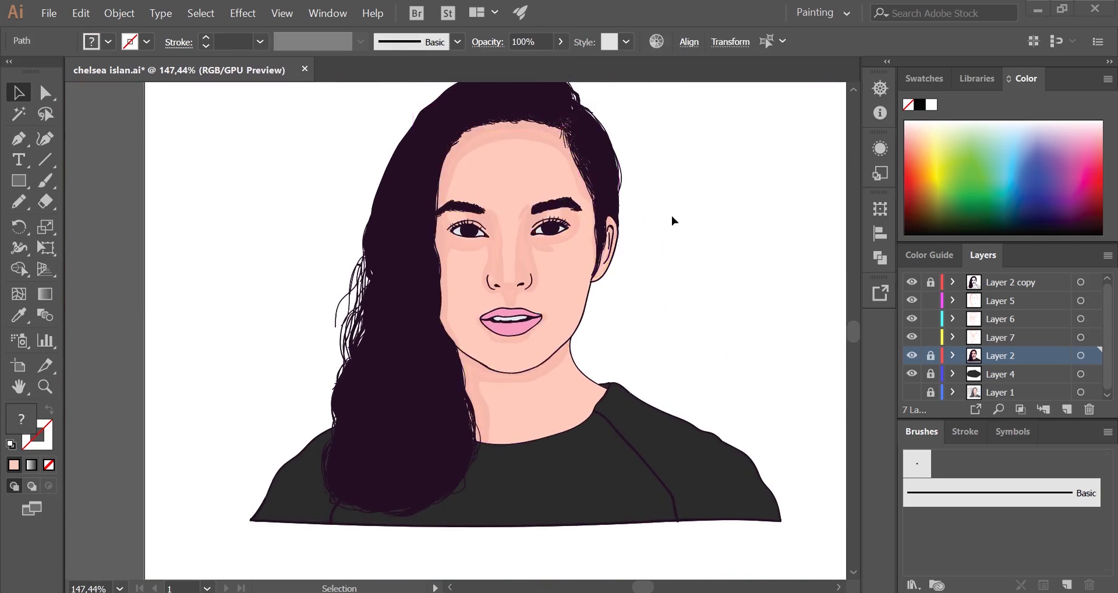
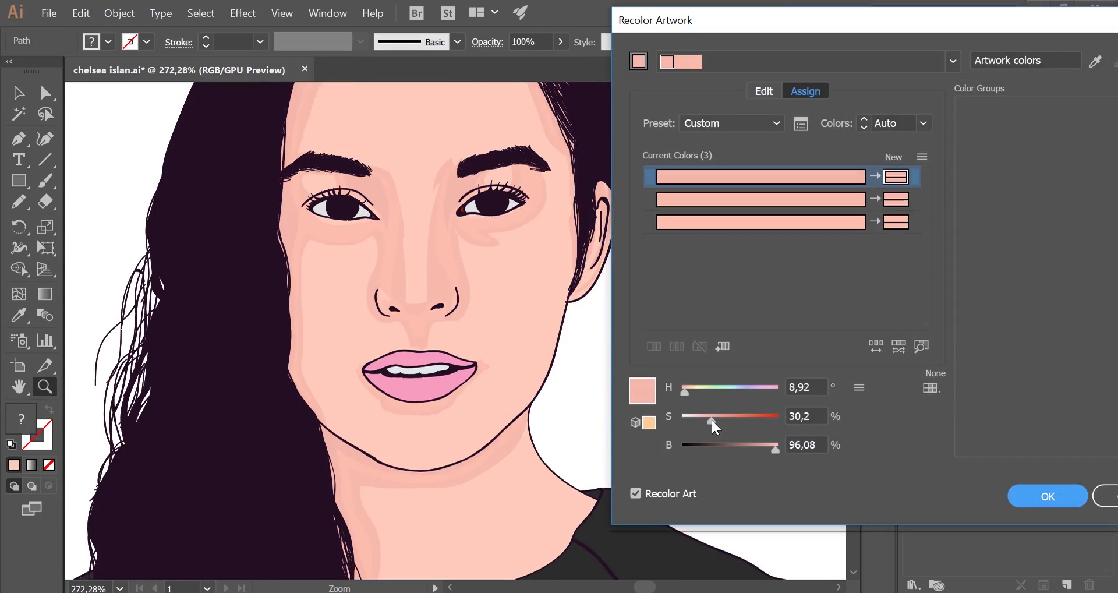
# Tweak hue and saturation of the three skin colours, with the second colour's brightness at 100.
pyautogui.moveTo(712, 421); pyautogui.dragTo(715, 421)
pyautogui.click(712, 201)
pyautogui.write('9')
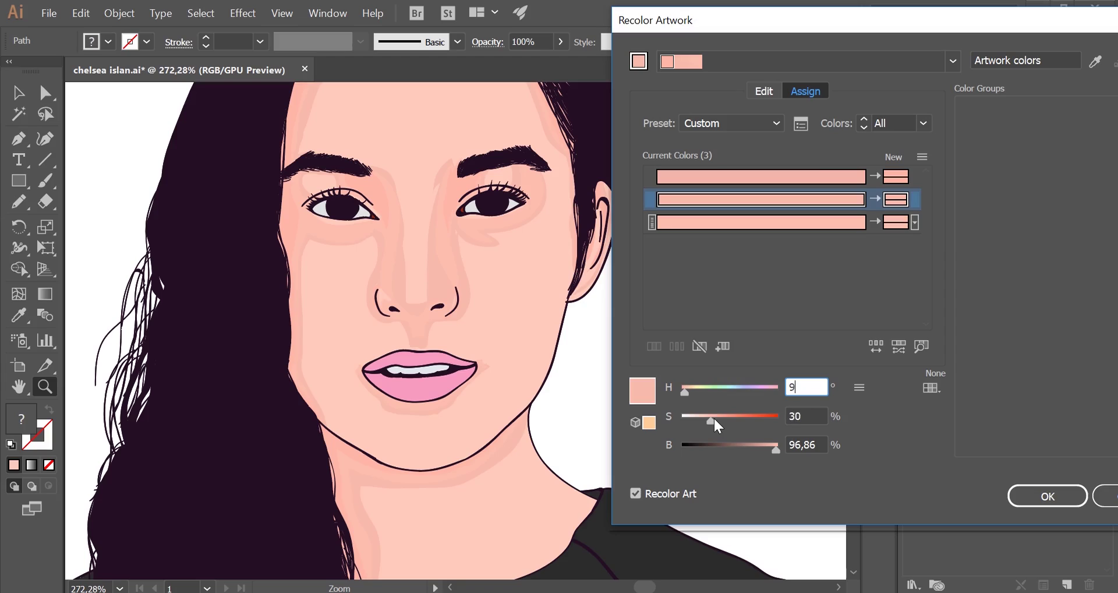
pyautogui.moveTo(776, 449); pyautogui.dragTo(780, 448)
pyautogui.press('Return')
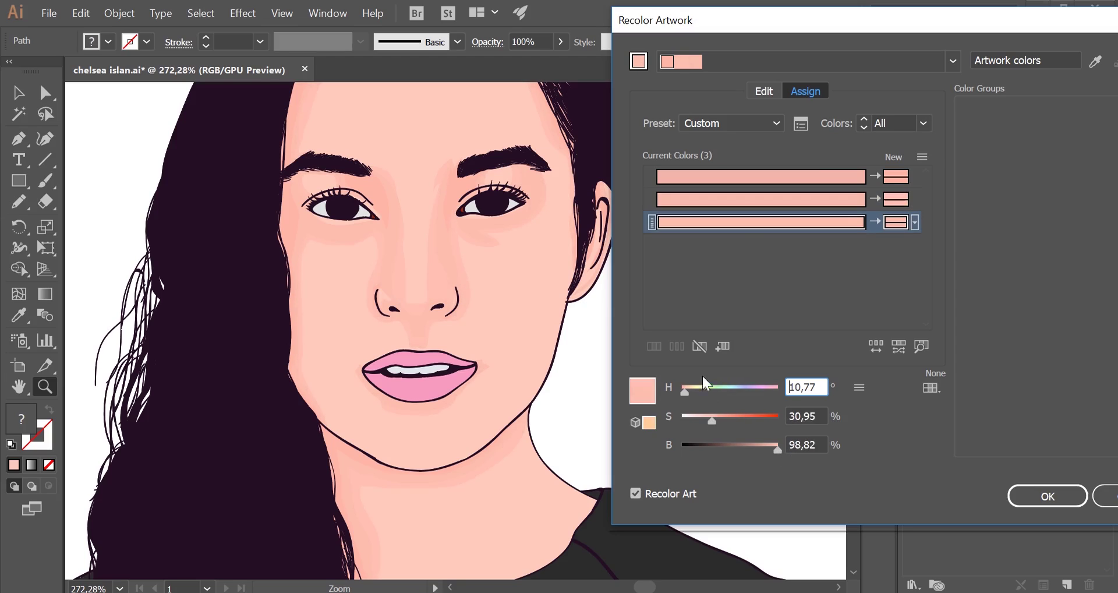
pyautogui.moveTo(710, 420); pyautogui.dragTo(713, 421)
pyautogui.moveTo(712, 420)
pyautogui.mouseDown()
pyautogui.moveTo(729, 423)
pyautogui.moveTo(715, 418)
pyautogui.mouseUp()
# Apply the skin recolour, add a new highlight layer and choose a light pink fill.
pyautogui.click(1047, 497)
pyautogui.moveTo(426, 341); pyautogui.dragTo(536, 341)
pyautogui.click(1067, 410)
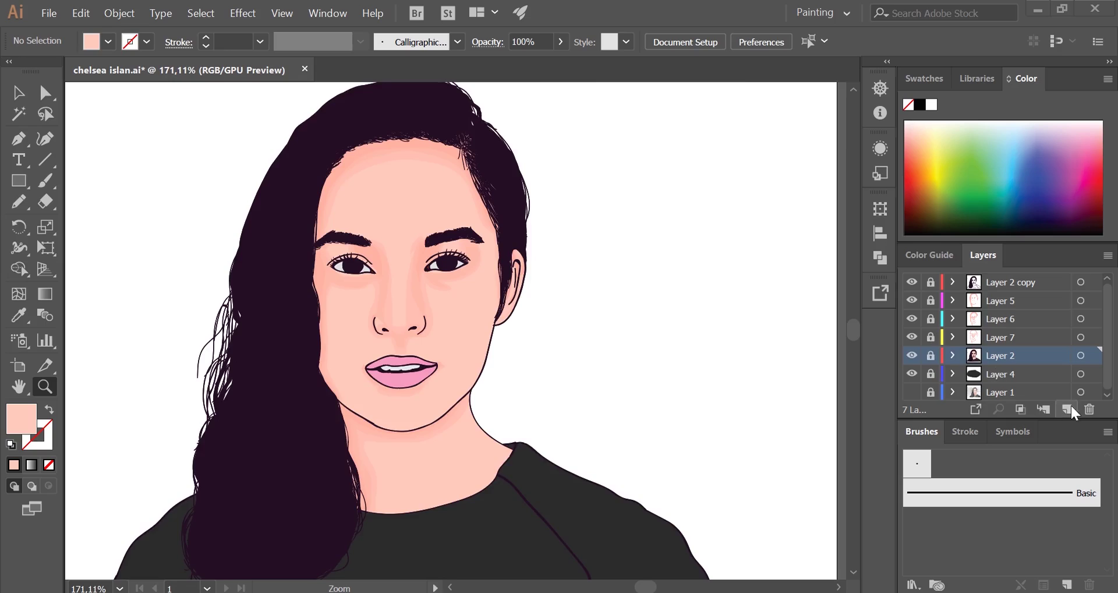
pyautogui.scroll(3, 454, 332)
pyautogui.press('i')
pyautogui.doubleClick(21, 418)
pyautogui.press('Return')
# Draw light pink Pencil highlights on the forehead, left cheek and below the lower lip.
pyautogui.press('n')
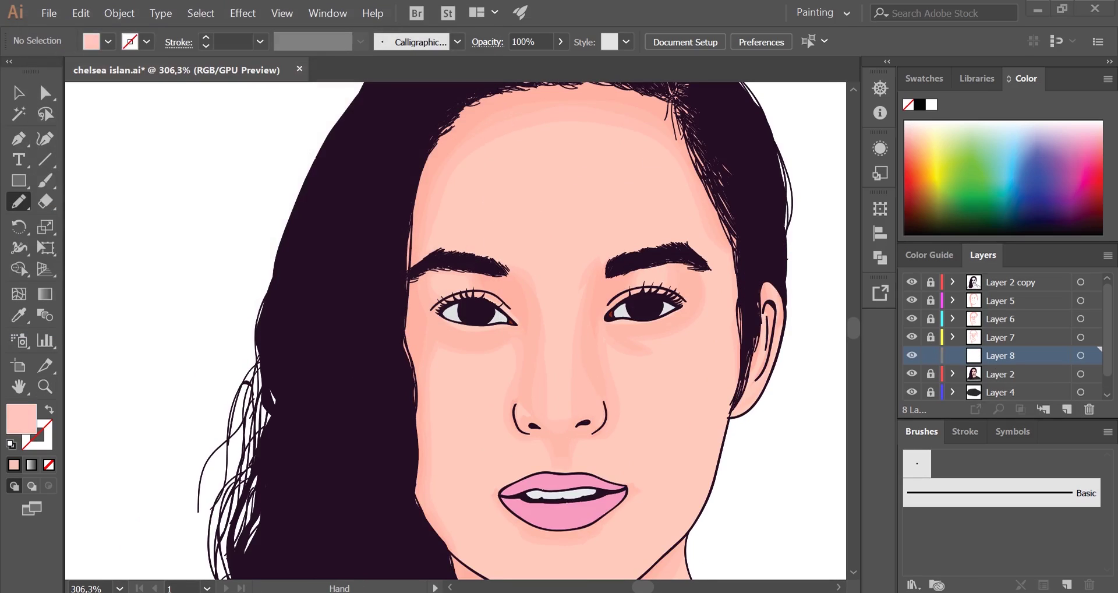
pyautogui.scroll(-3, 264, 150)
pyautogui.scroll(2, 264, 151)
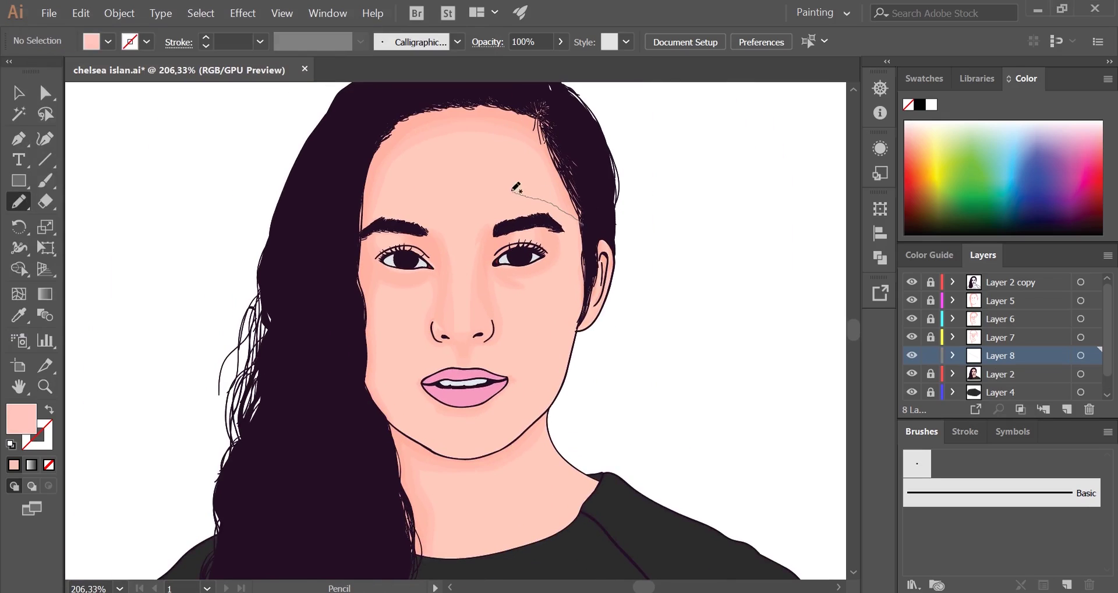
pyautogui.moveTo(470, 204); pyautogui.dragTo(473, 156)
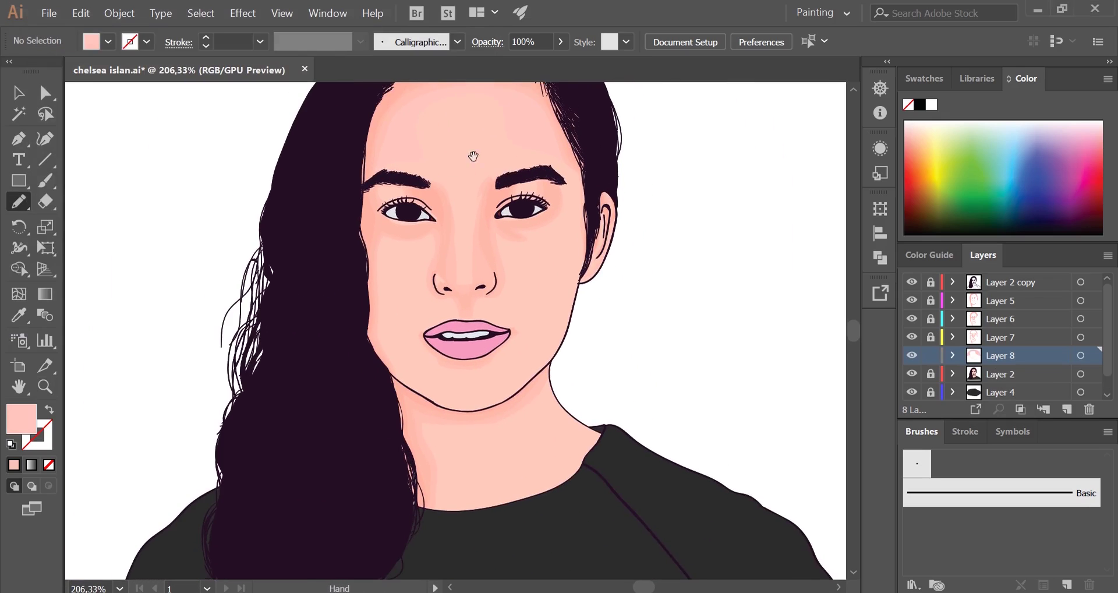
pyautogui.moveTo(429, 242); pyautogui.dragTo(492, 176)
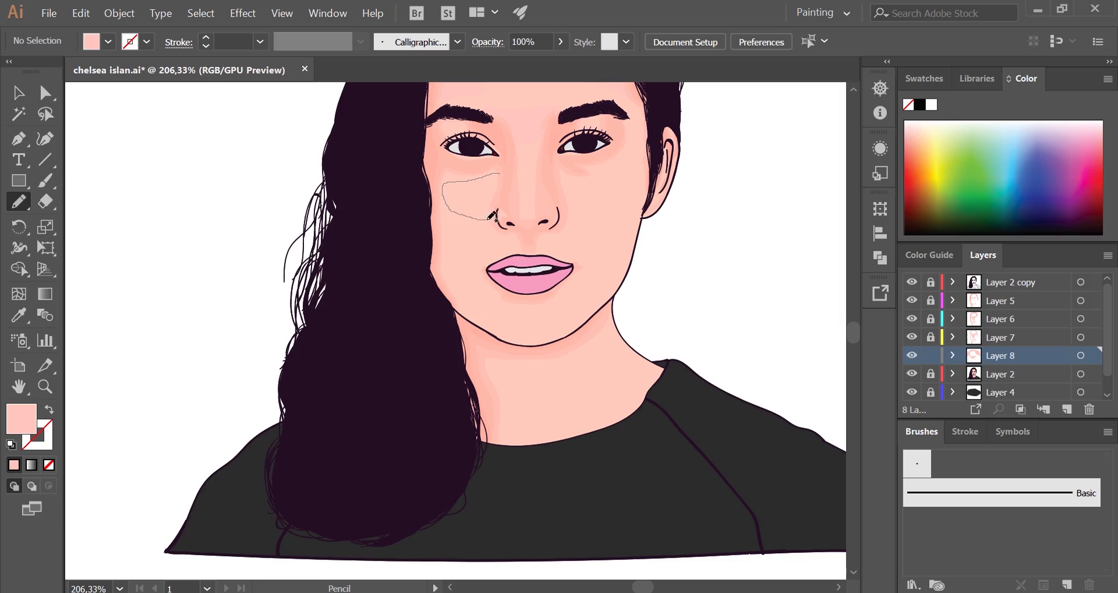
pyautogui.moveTo(484, 303); pyautogui.dragTo(484, 303)
pyautogui.scroll(2, 466, 244)
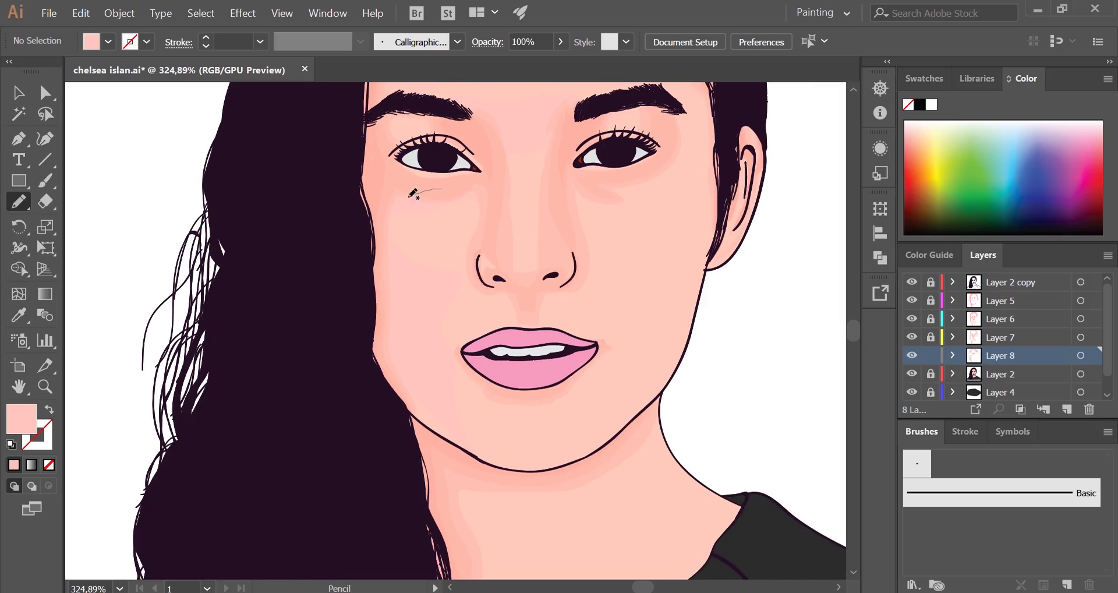
pyautogui.moveTo(444, 251)
pyautogui.mouseDown()
pyautogui.moveTo(455, 182)
pyautogui.moveTo(352, 159)
pyautogui.mouseUp()
pyautogui.moveTo(320, 268); pyautogui.dragTo(413, 263)
# Draw a highlight shape running along the right cheek down toward the chin.
pyautogui.moveTo(438, 215); pyautogui.dragTo(437, 215)
pyautogui.scroll(3, 407, 233)
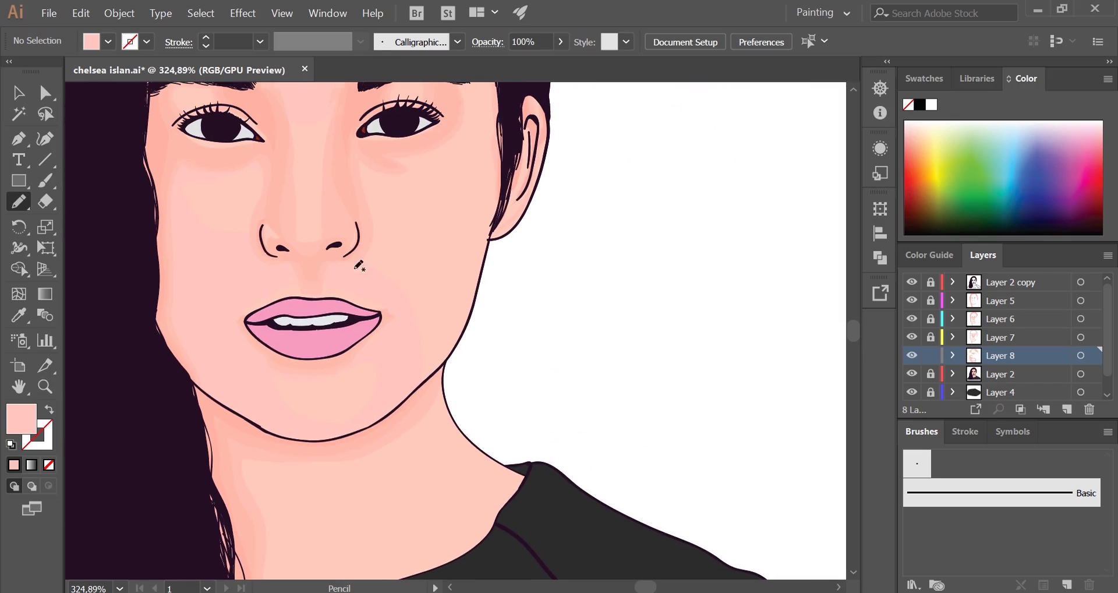
pyautogui.scroll(5, 358, 265)
pyautogui.scroll(-4, 408, 204)
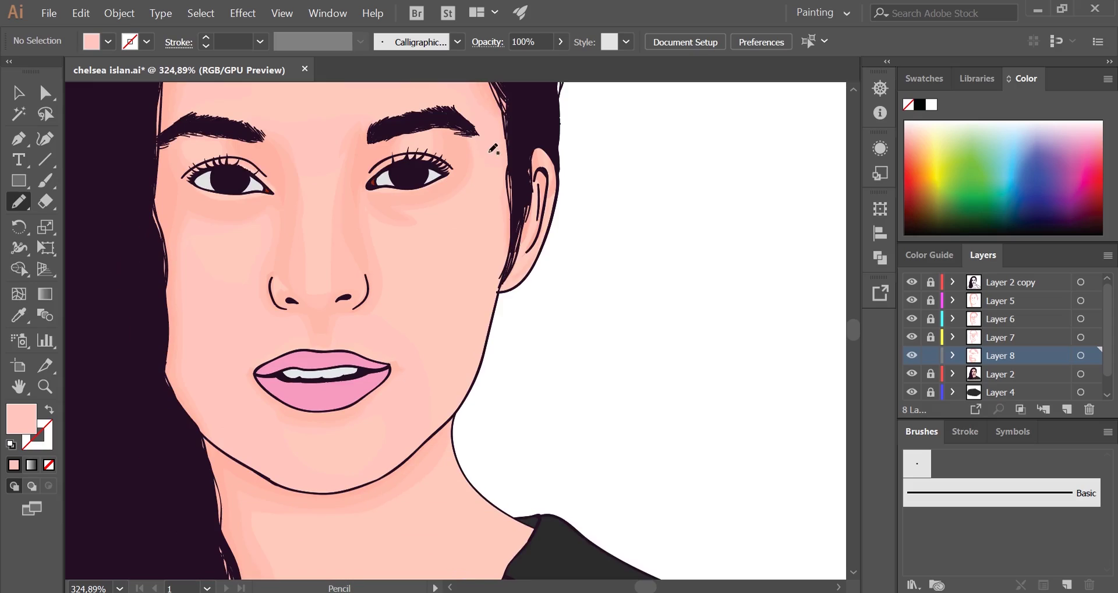
pyautogui.moveTo(494, 181); pyautogui.dragTo(522, 120)
pyautogui.moveTo(527, 131); pyautogui.dragTo(402, 197)
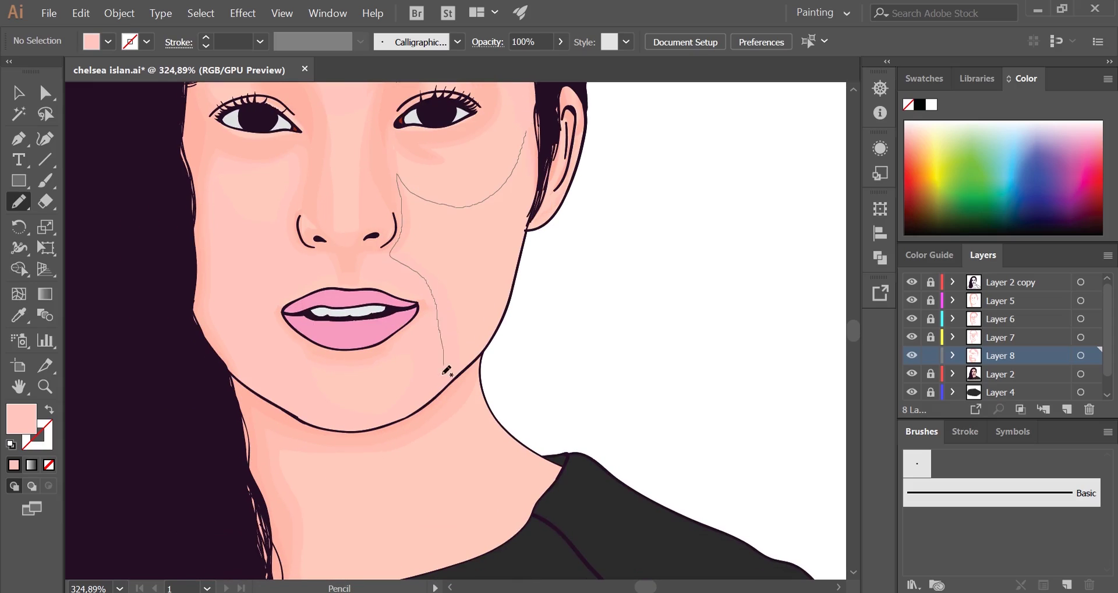
pyautogui.moveTo(447, 369)
pyautogui.mouseDown()
pyautogui.moveTo(475, 350)
pyautogui.moveTo(369, 139)
pyautogui.mouseUp()
pyautogui.scroll(5, 582, 229)
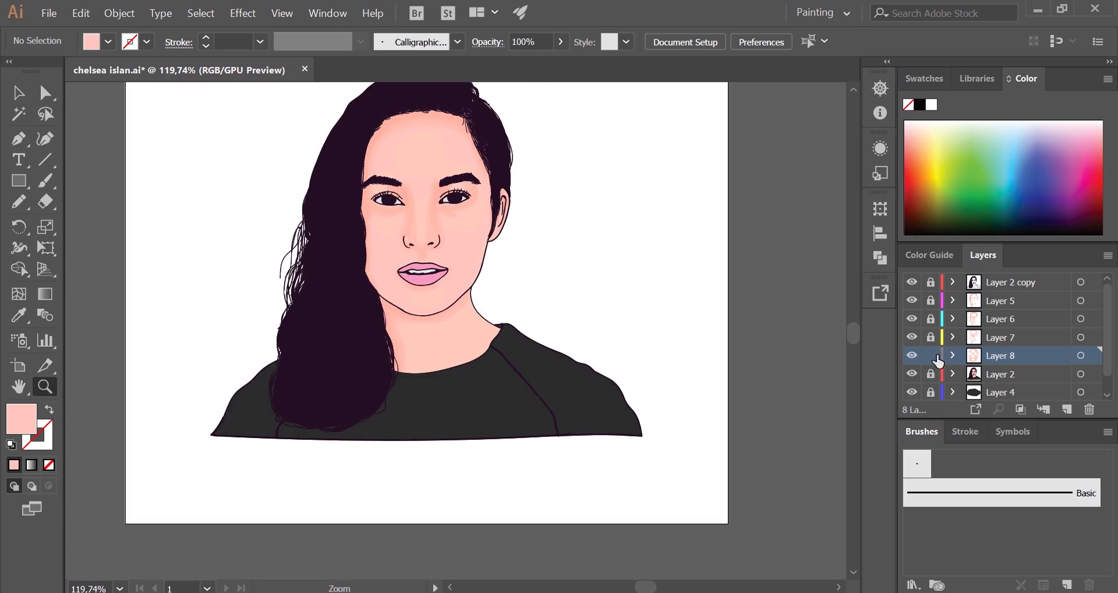
# Lock Layer 8, create a new layer and choose a lighter pink fill.
pyautogui.click(931, 355)
pyautogui.hotkey('ctrl', 'l')
pyautogui.press('i')
pyautogui.doubleClick(26, 418)
pyautogui.click(71, 62)
pyautogui.press('Return')
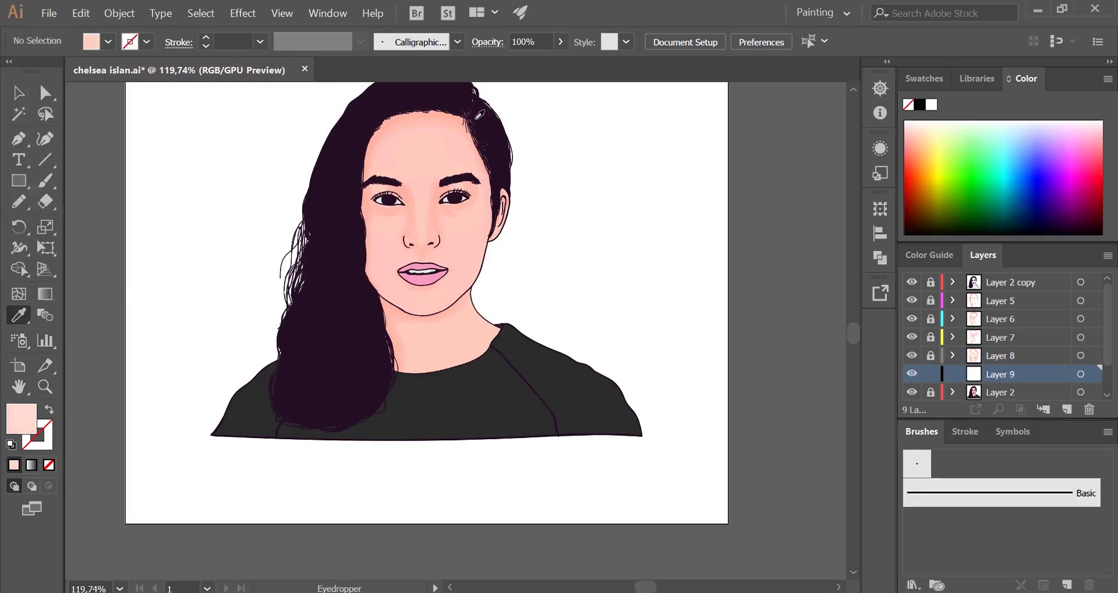
# Zoom in on the face and draw a pale pink highlight on the forehead.
pyautogui.press('z')
pyautogui.moveTo(357, 196); pyautogui.dragTo(530, 231)
pyautogui.click(530, 232)
pyautogui.press('n')
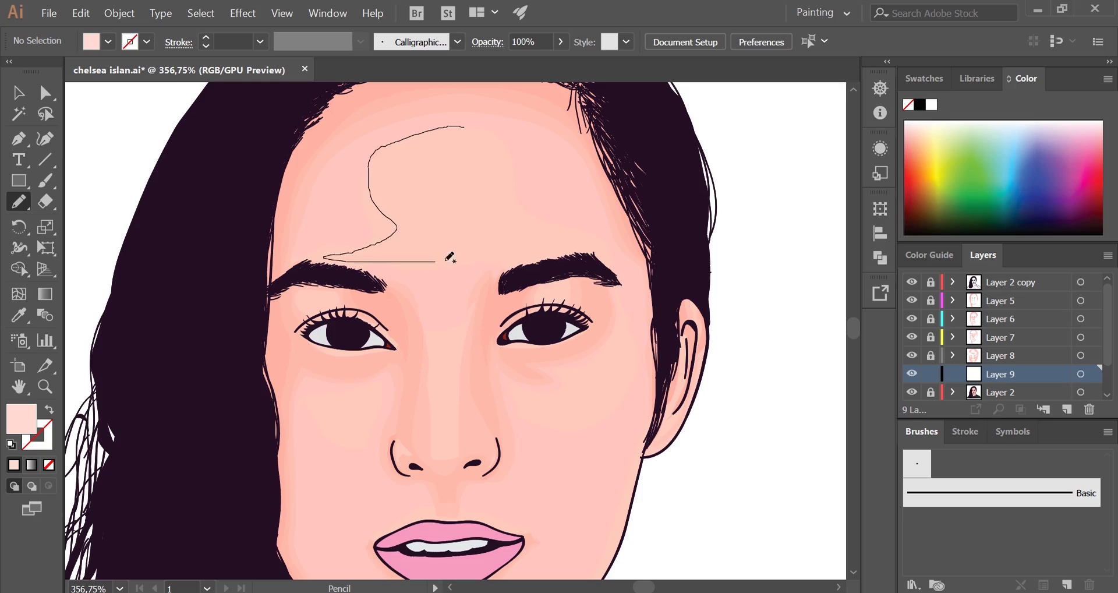
pyautogui.moveTo(449, 257); pyautogui.dragTo(429, 133)
pyautogui.moveTo(496, 123); pyautogui.dragTo(507, 114)
# Move down the face and add pale highlights around the cheeks and nose.
pyautogui.moveTo(450, 235); pyautogui.dragTo(344, 98)
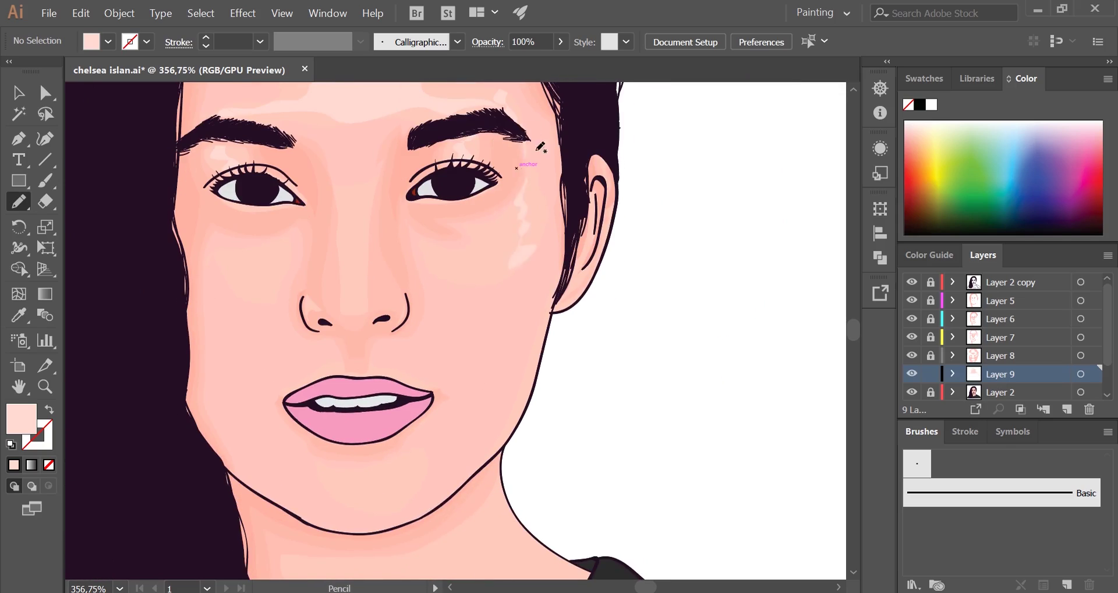
pyautogui.scroll(-2, 541, 147)
pyautogui.hscroll(-4, 577, 146)
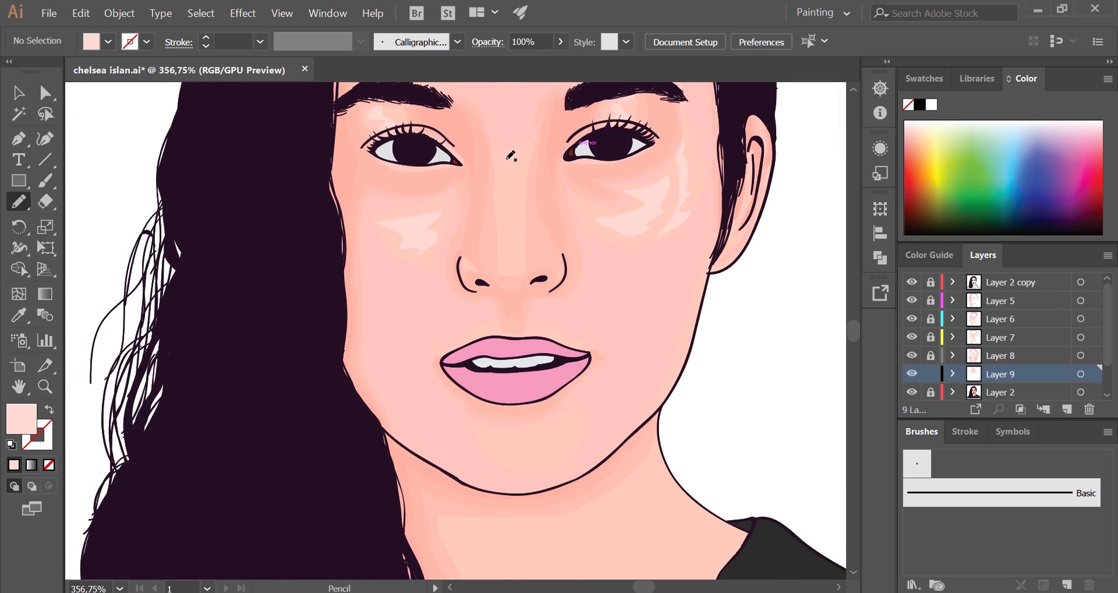
pyautogui.scroll(-2, 510, 156)
pyautogui.hscroll(-2, 523, 216)
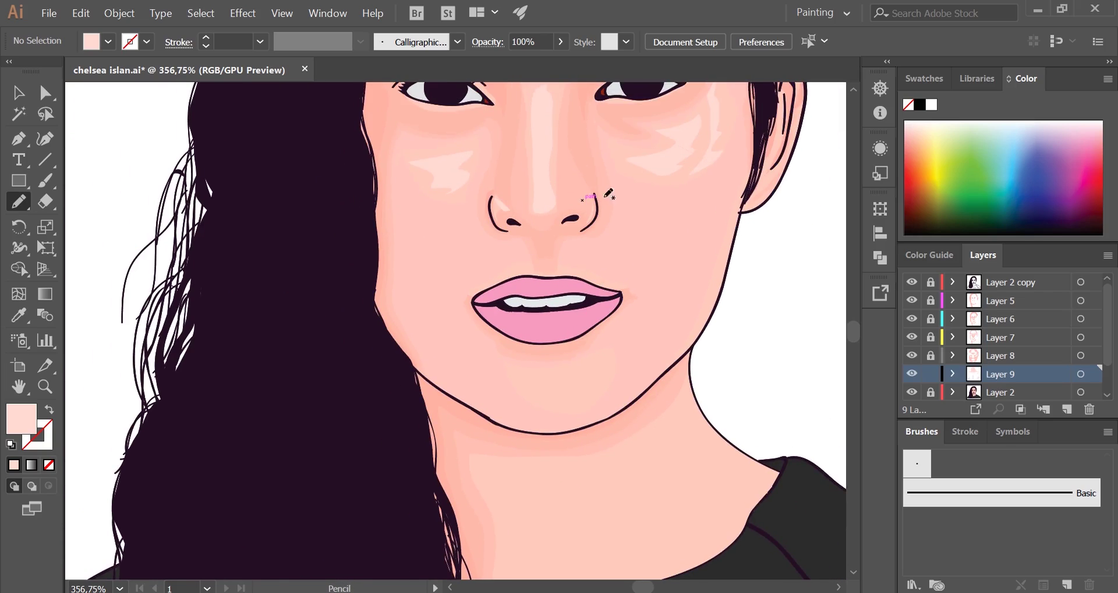
pyautogui.scroll(-1, 606, 196)
pyautogui.scroll(-1, 606, 195)
pyautogui.moveTo(550, 182)
pyautogui.mouseDown()
pyautogui.moveTo(602, 203)
pyautogui.moveTo(579, 194)
pyautogui.mouseUp()
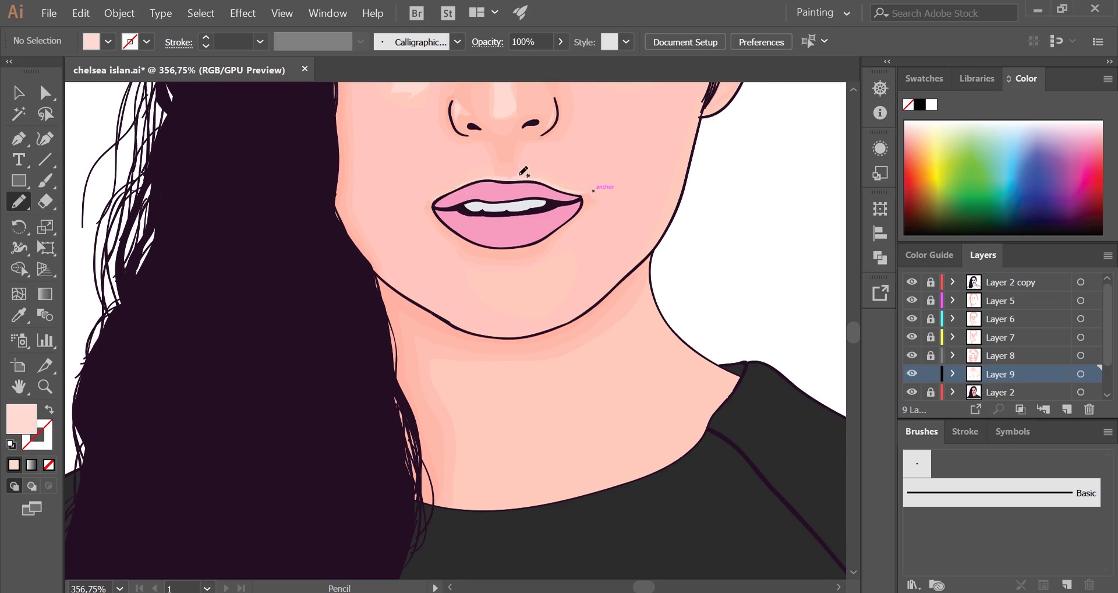
# Add pale highlights on the lip and neck, then zoom out to the whole portrait.
pyautogui.scroll(-4, 536, 157)
pyautogui.scroll(2, 554, 145)
pyautogui.moveTo(512, 199); pyautogui.dragTo(444, 207)
pyautogui.scroll(-4, 525, 175)
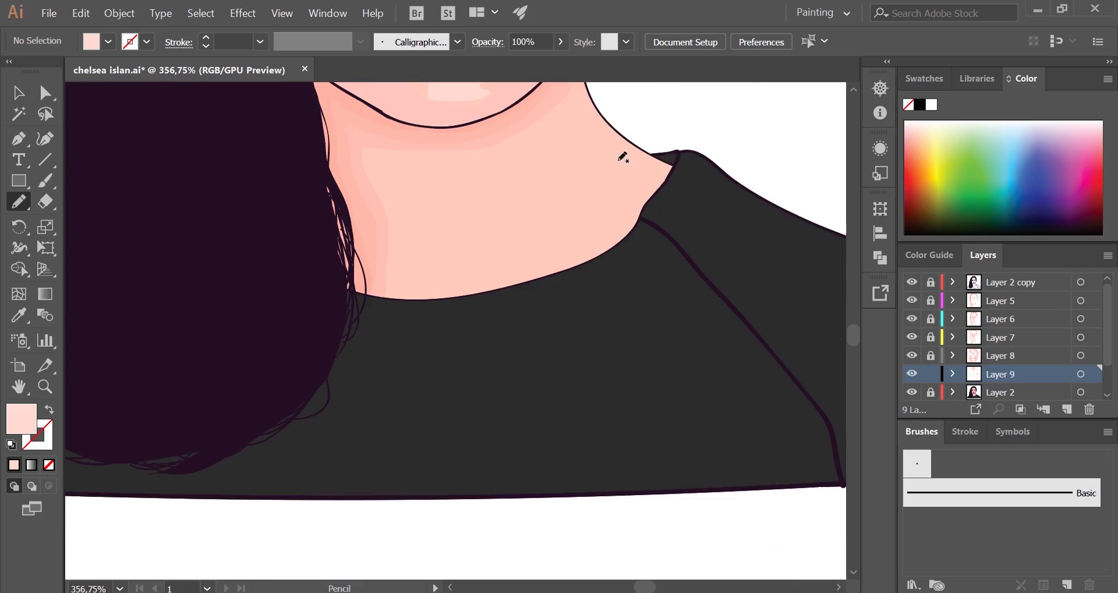
pyautogui.moveTo(585, 100); pyautogui.dragTo(601, 124)
pyautogui.hotkey('ctrl', '0')
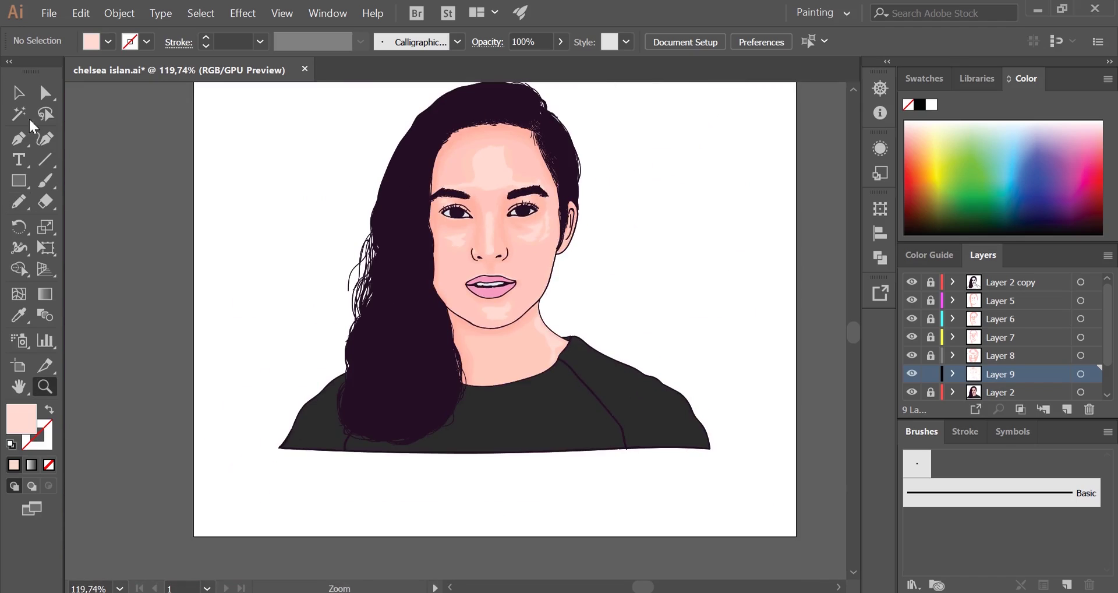
# Select all highlight shapes and adjust their fill colour in the Color Picker.
pyautogui.click(19, 92)
pyautogui.scroll(3, 641, 226)
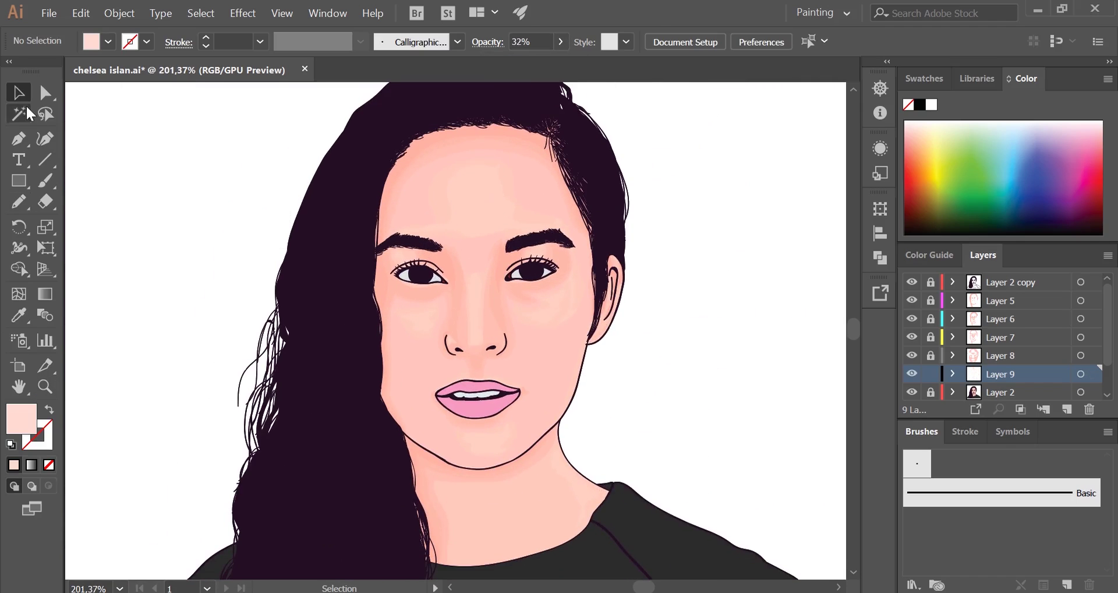
pyautogui.hotkey('ctrl', 'a')
pyautogui.doubleClick(22, 418)
pyautogui.click(61, 67)
pyautogui.click(437, 68)
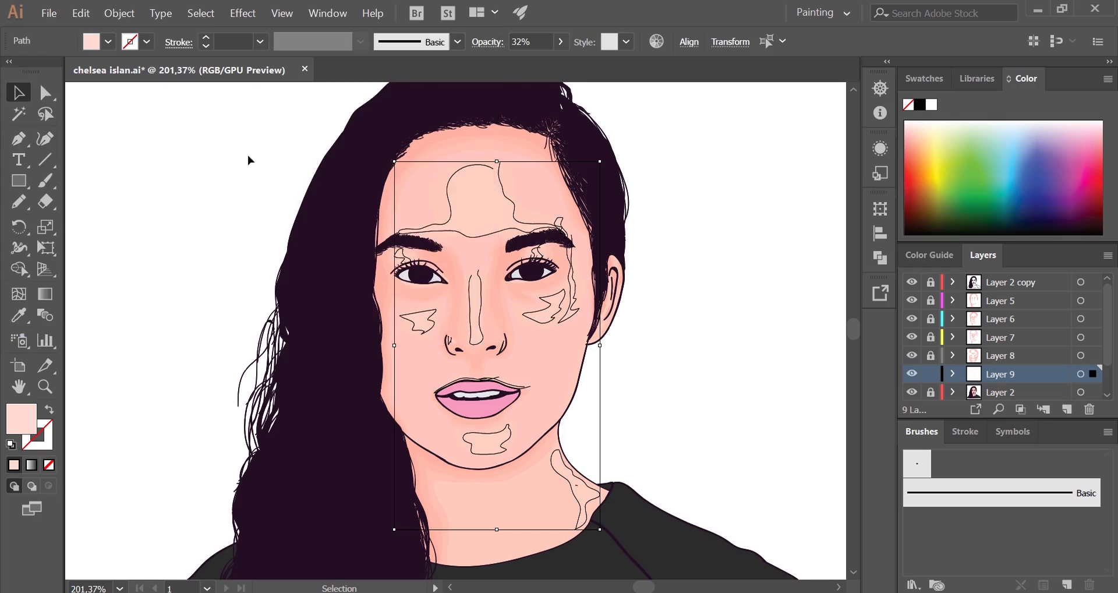
# Switch to Layer 8 and select all of its highlight shapes.
pyautogui.click(717, 240)
pyautogui.scroll(1, 679, 332)
pyautogui.press('z')
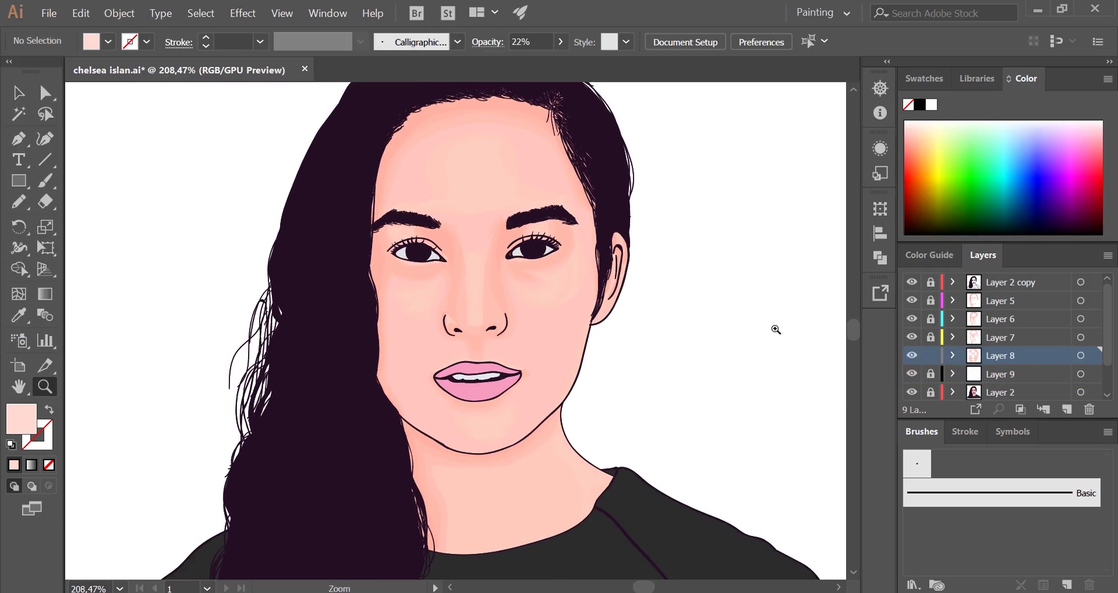
pyautogui.press('v')
pyautogui.hotkey('ctrl', 'a')
# Recolor the Layer 8 highlights with saturation set to 27.
pyautogui.click(81, 13)
pyautogui.click(627, 398)
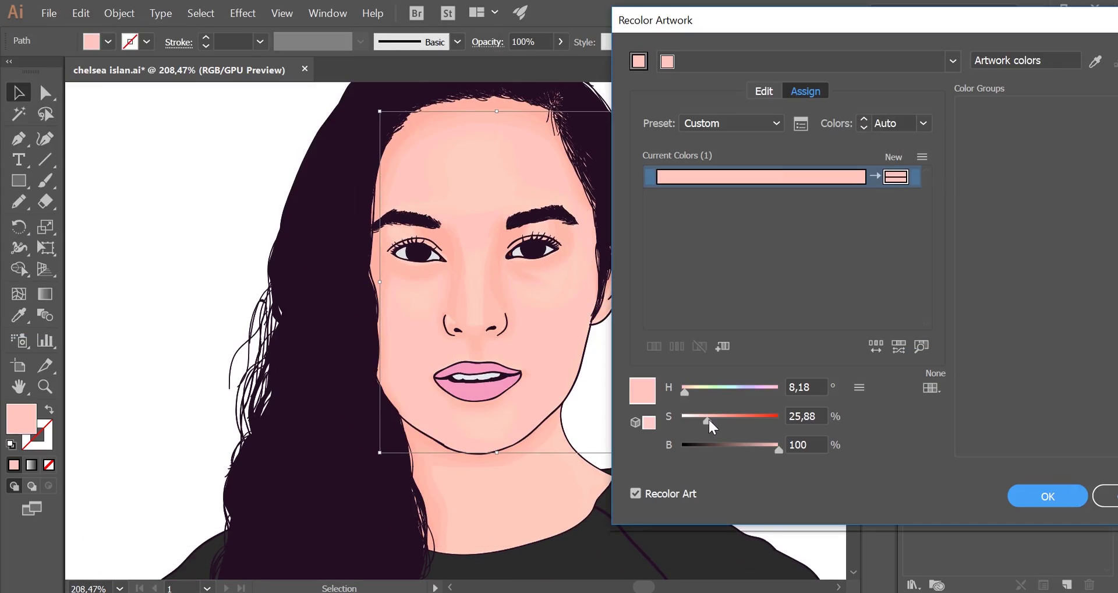
pyautogui.click(709, 418)
pyautogui.click(706, 422)
pyautogui.click(687, 392)
pyautogui.moveTo(709, 418); pyautogui.dragTo(708, 417)
pyautogui.press('Return')
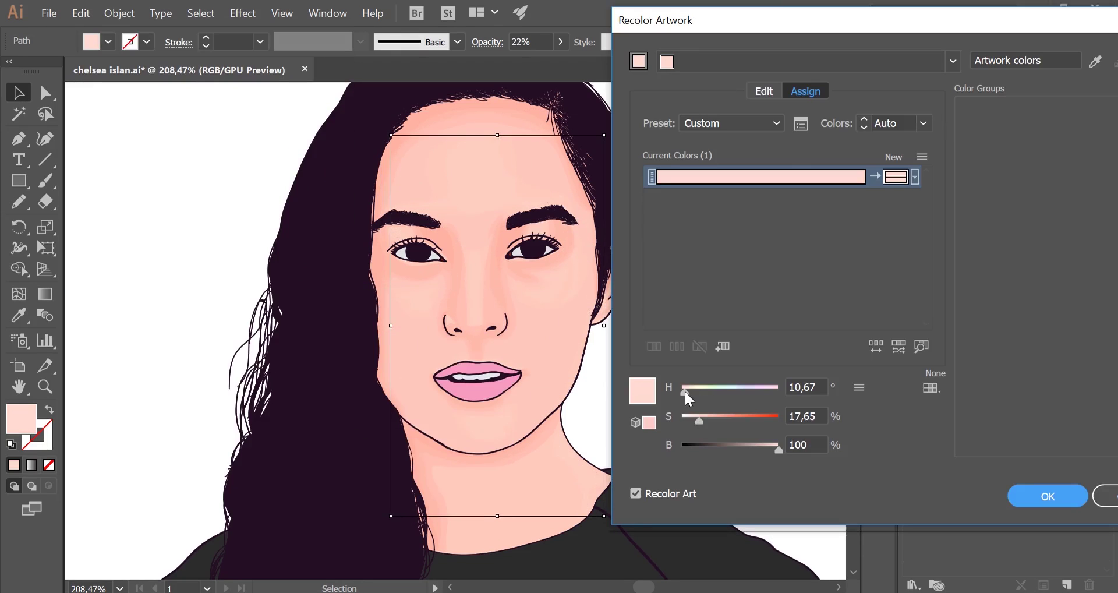
# Raise the skin colour's saturation to a pinker peach, then zoom in on the face.
pyautogui.moveTo(693, 418); pyautogui.dragTo(708, 417)
pyautogui.press('Return')
pyautogui.press('z')
pyautogui.moveTo(739, 253); pyautogui.dragTo(937, 378)
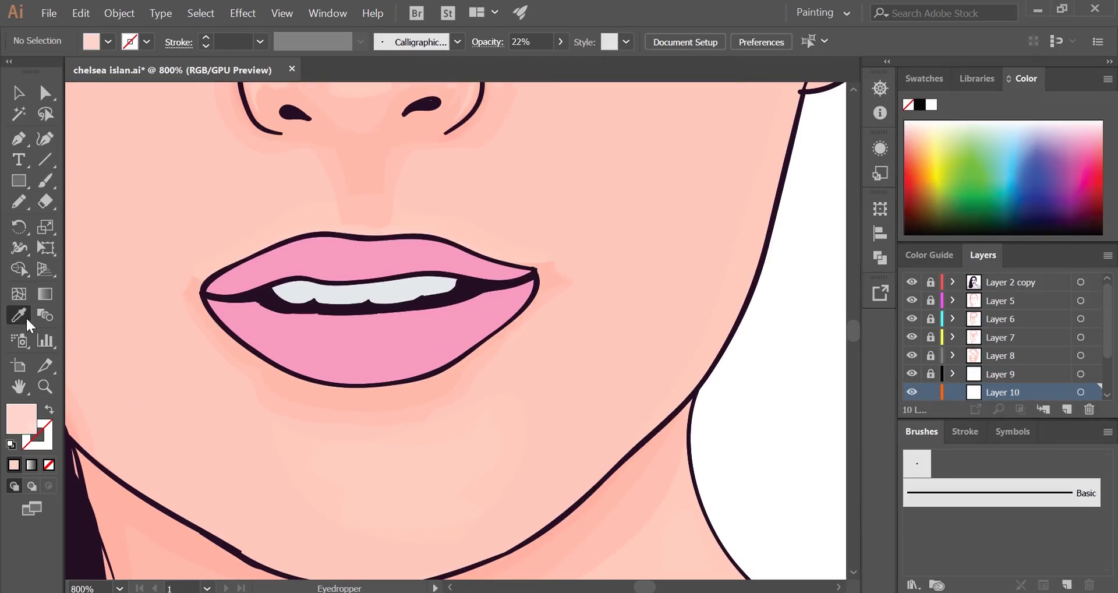
# Pick a dark maroon fill and draw strokes along the upper lip edge and lower teeth edge.
pyautogui.doubleClick(21, 418)
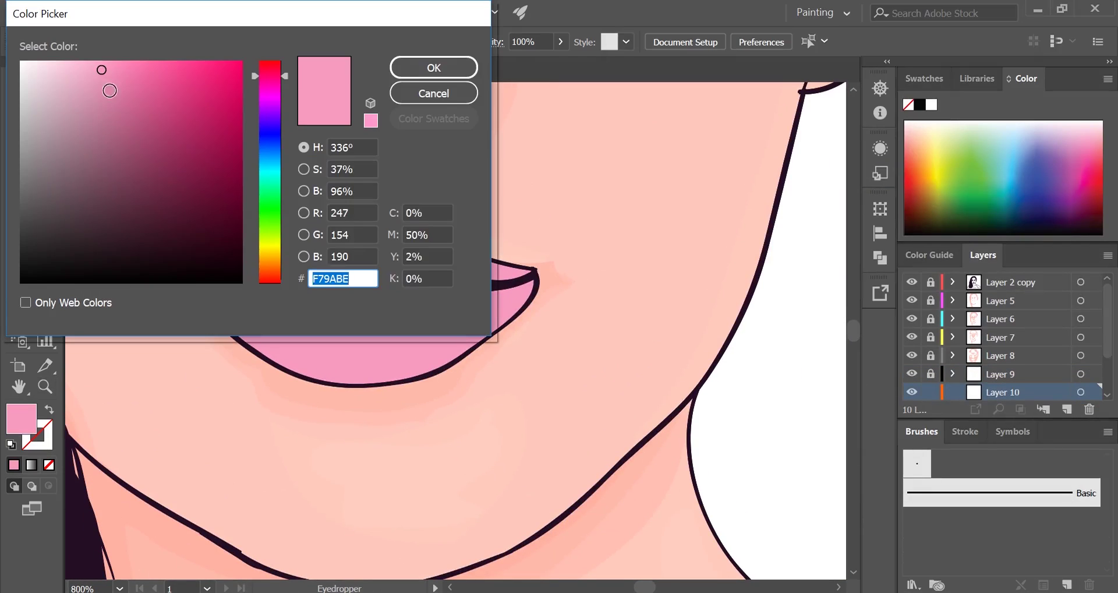
pyautogui.click(198, 232)
pyautogui.click(435, 68)
pyautogui.click(19, 202)
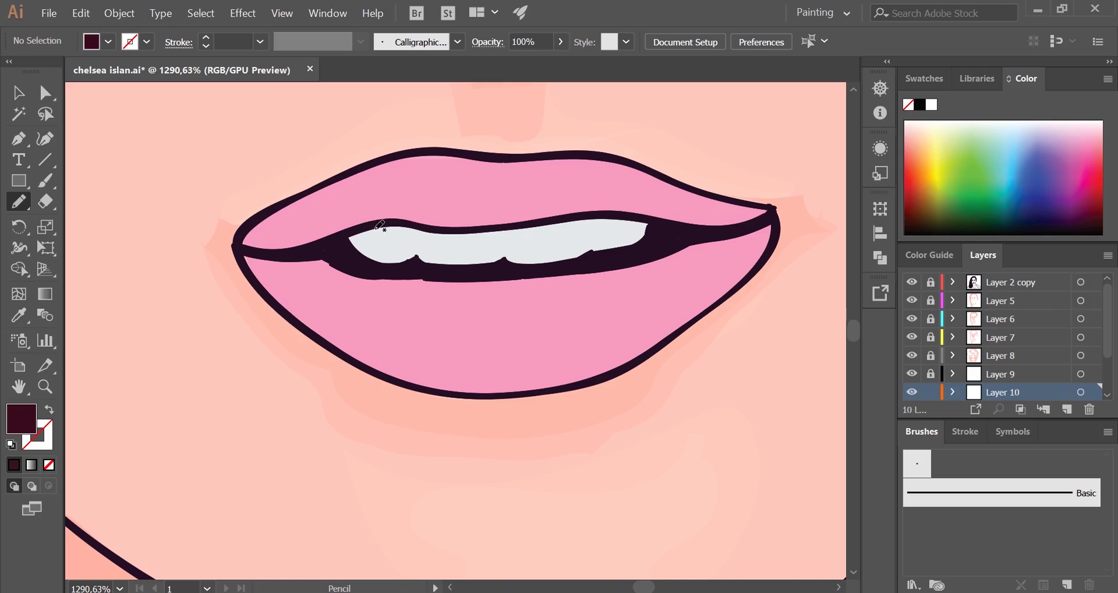
pyautogui.moveTo(257, 253); pyautogui.dragTo(245, 248)
pyautogui.moveTo(429, 282); pyautogui.dragTo(369, 261)
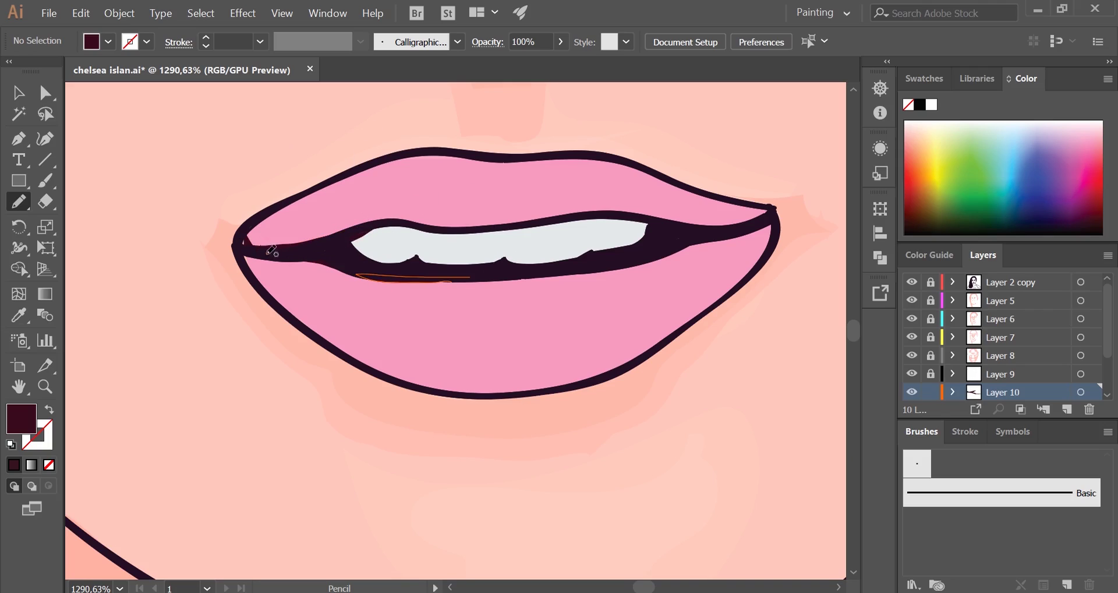
# Add a dark maroon stroke at the lip corner and zoom out to check the face.
pyautogui.scroll(-2, 1106, 345)
pyautogui.hscroll(3, 482, 269)
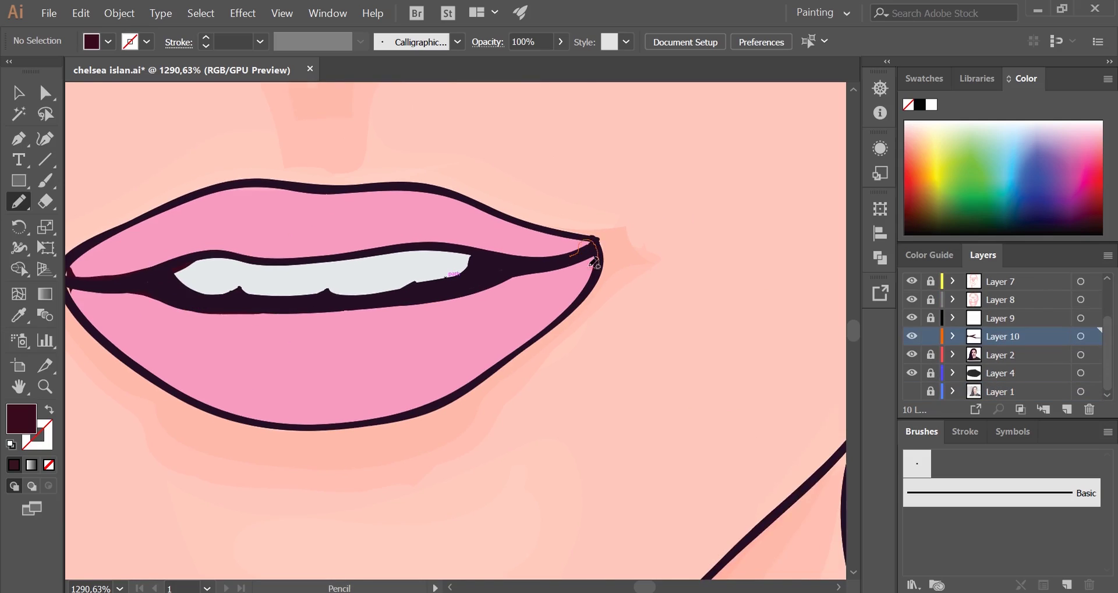
pyautogui.scroll(1, 591, 250)
pyautogui.moveTo(604, 270); pyautogui.dragTo(629, 278)
pyautogui.press('z')
pyautogui.scroll(-5, 512, 280)
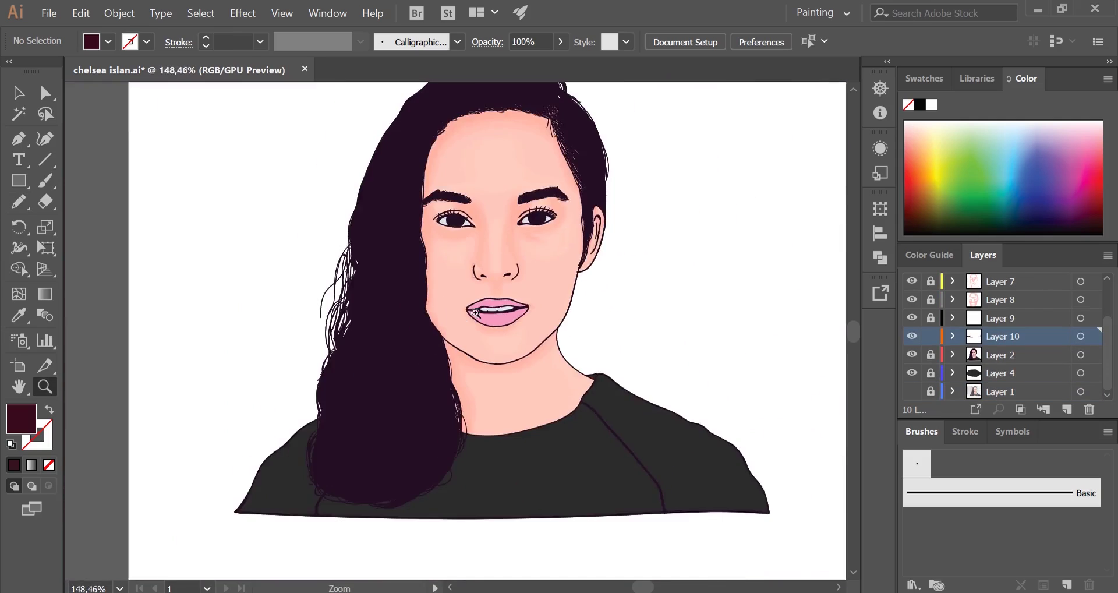
pyautogui.scroll(5, 491, 302)
# Sample the lip pink and add a new layer for lip shading.
pyautogui.click(18, 315)
pyautogui.click(361, 291)
pyautogui.hotkey('ctrl', 'l')
# Choose a darker pink fill for the lip shading.
pyautogui.doubleClick(21, 418)
pyautogui.click(105, 107)
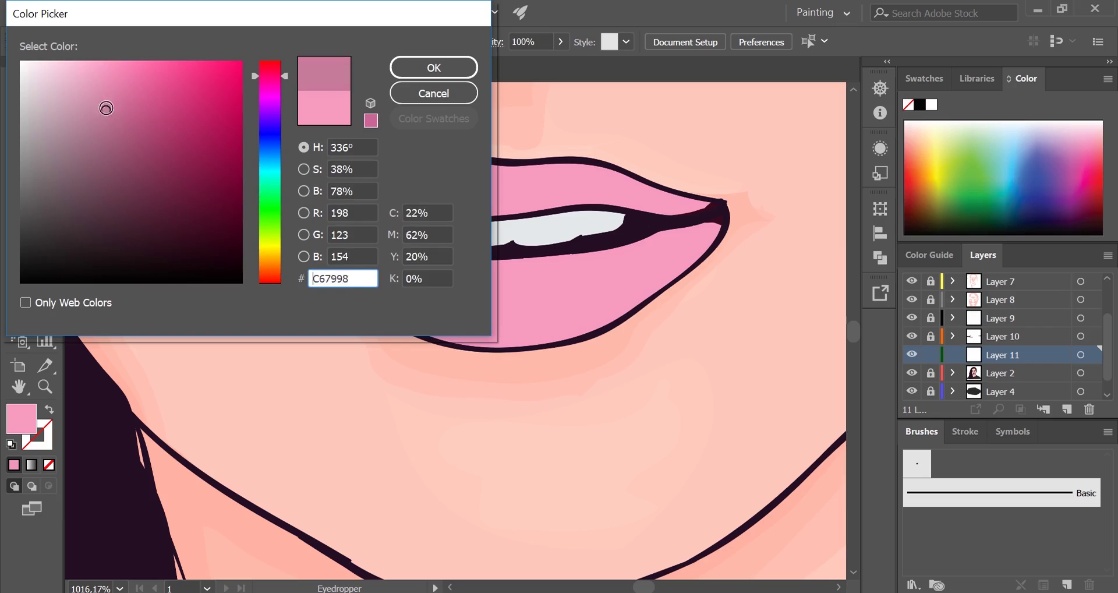
pyautogui.click(438, 68)
pyautogui.scroll(2, 429, 345)
# Draw dark pink shading from the left lip corner across to the lower right lip edge.
pyautogui.press('n')
pyautogui.moveTo(250, 179); pyautogui.dragTo(566, 231)
pyautogui.hotkey('ctrl', 'z')
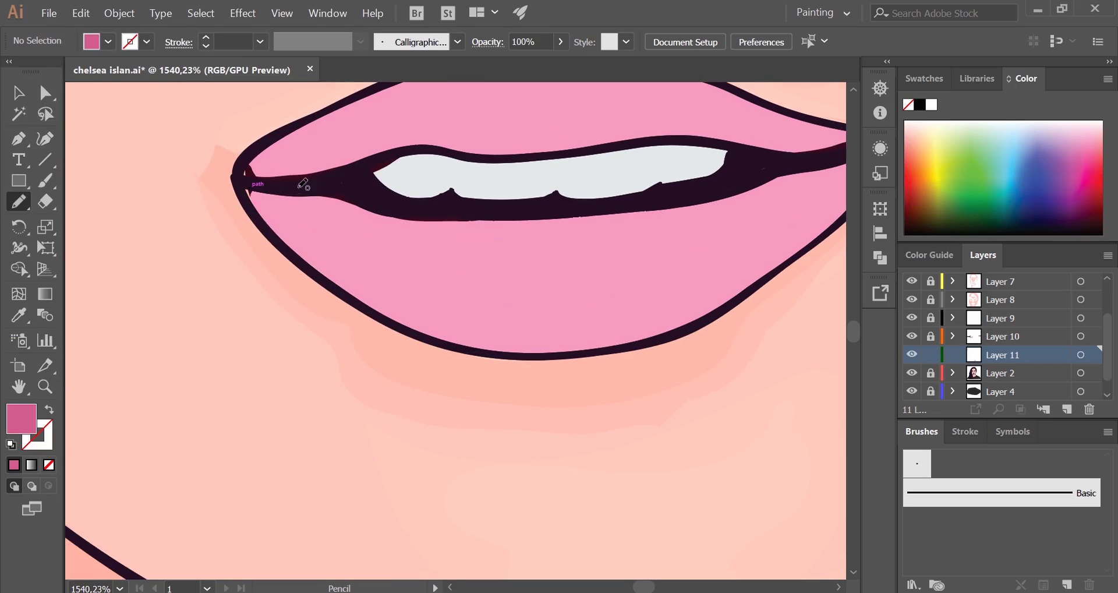
pyautogui.moveTo(250, 192); pyautogui.dragTo(463, 233)
pyautogui.moveTo(344, 200); pyautogui.dragTo(296, 186)
pyautogui.moveTo(375, 210); pyautogui.dragTo(205, 237)
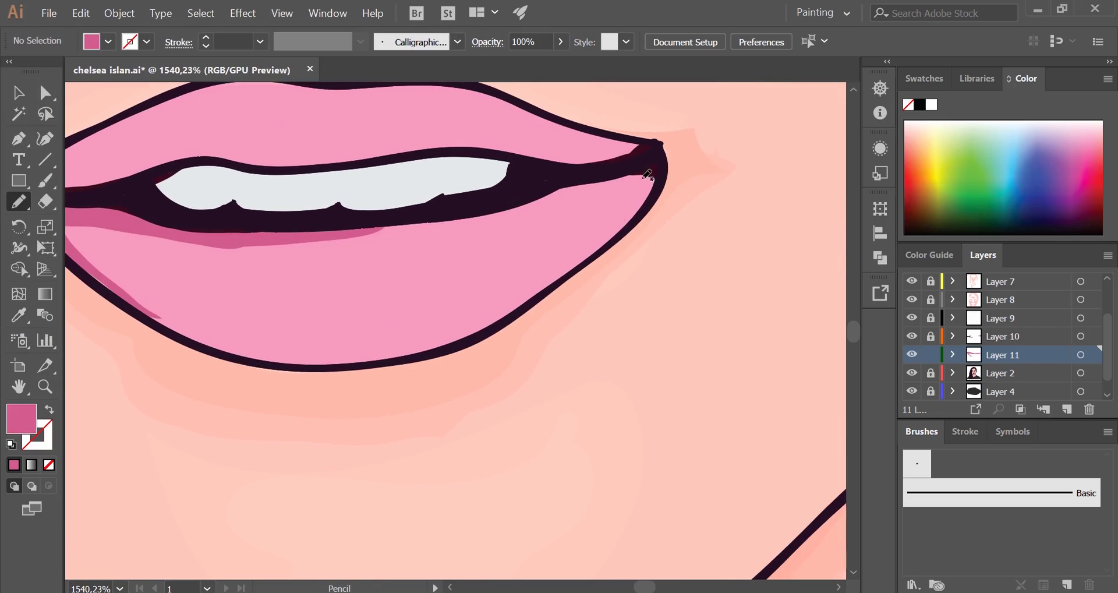
pyautogui.moveTo(653, 175); pyautogui.dragTo(652, 156)
# Shade the lower lip beneath the teeth in dark pink.
pyautogui.moveTo(458, 199); pyautogui.dragTo(600, 237)
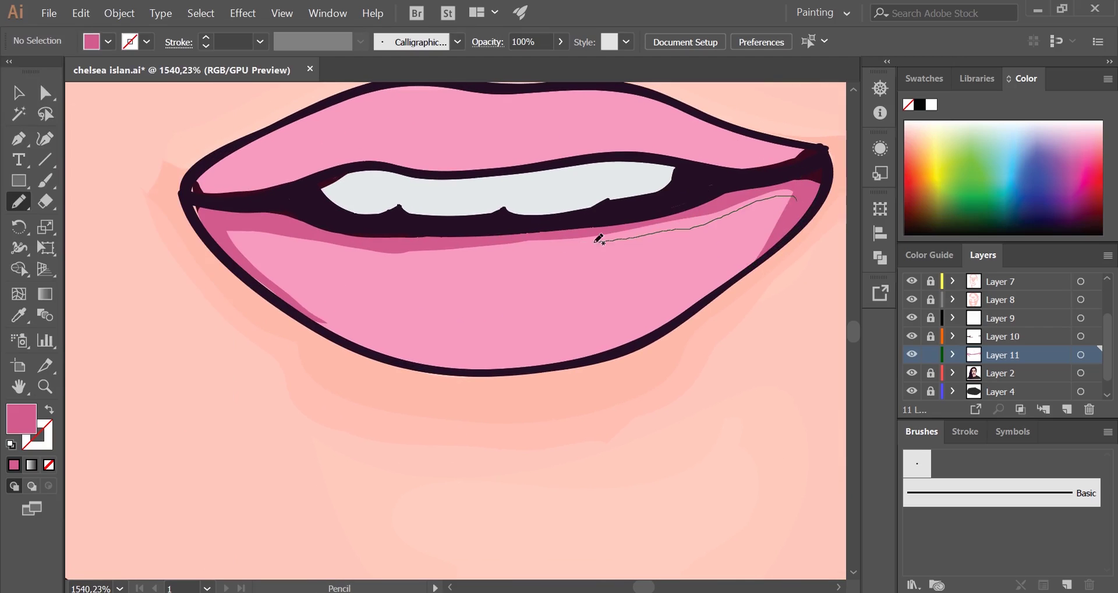
pyautogui.moveTo(539, 257)
pyautogui.mouseDown()
pyautogui.moveTo(603, 270)
pyautogui.moveTo(501, 238)
pyautogui.mouseUp()
pyautogui.moveTo(374, 277)
pyautogui.mouseDown()
pyautogui.moveTo(392, 261)
pyautogui.moveTo(794, 200)
pyautogui.moveTo(359, 262)
pyautogui.mouseUp()
pyautogui.hscroll(2, 360, 262)
pyautogui.hscroll(2, 360, 262)
pyautogui.scroll(-10, 437, 305)
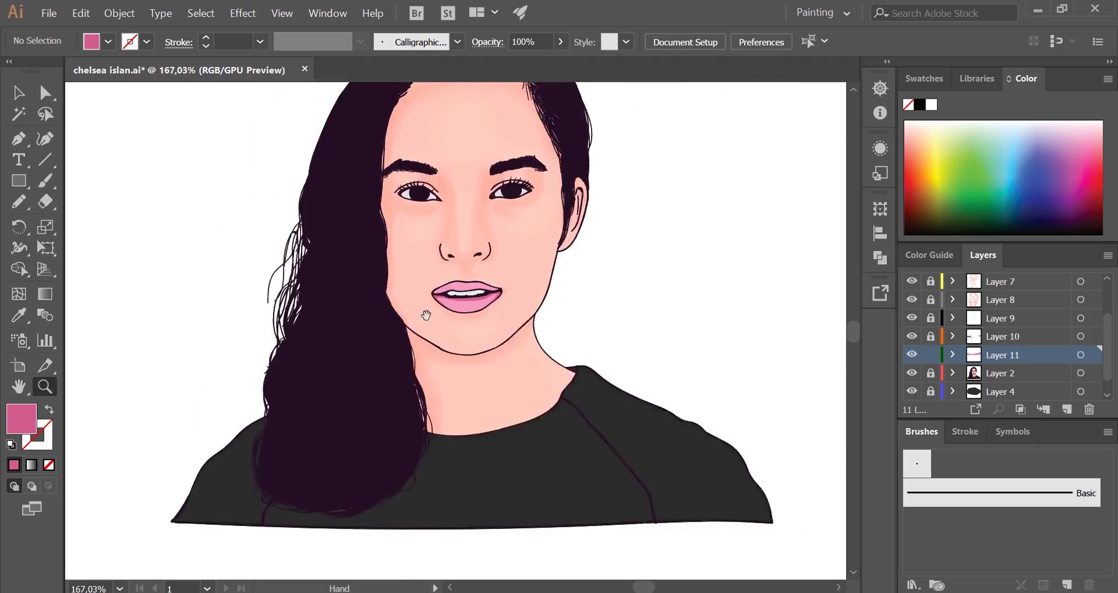
pyautogui.scroll(8, 437, 304)
# Trace a closed dark pink band along the upper lip.
pyautogui.moveTo(705, 290); pyautogui.dragTo(544, 284)
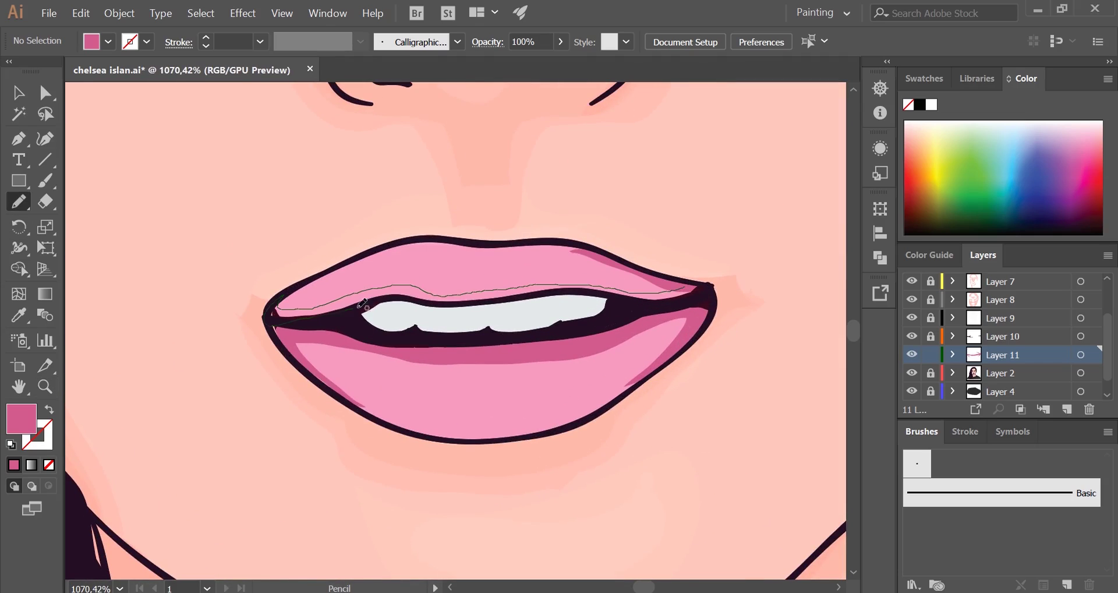
pyautogui.moveTo(362, 303); pyautogui.dragTo(688, 283)
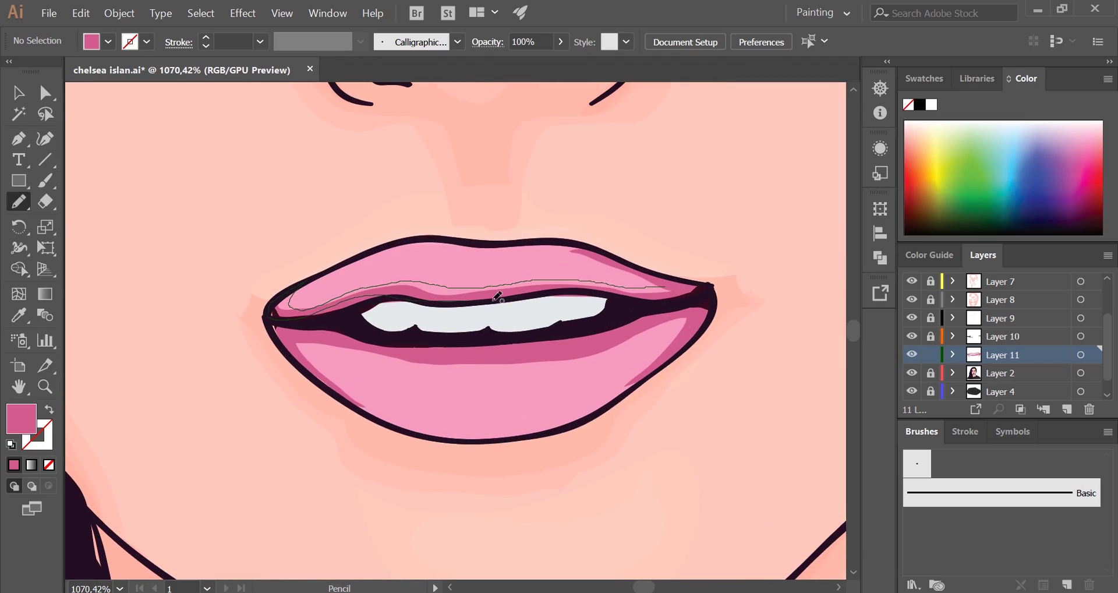
pyautogui.moveTo(497, 297); pyautogui.dragTo(294, 303)
pyautogui.moveTo(452, 281); pyautogui.dragTo(474, 233)
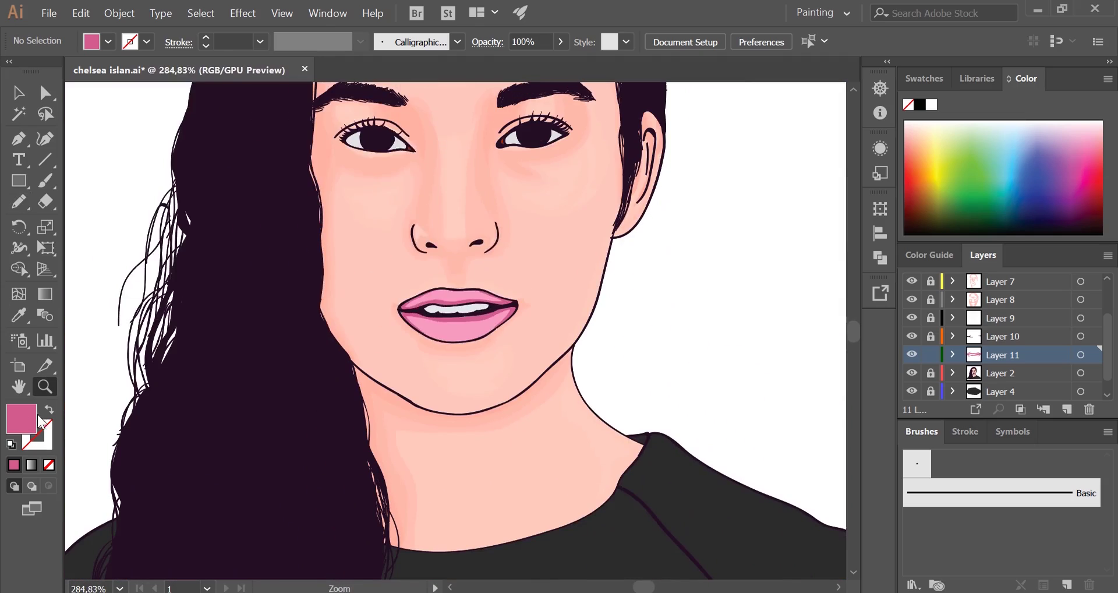
# Pick a brighter pink fill on a new layer for more lip shading.
pyautogui.doubleClick(21, 418)
pyautogui.click(449, 67)
pyautogui.click(931, 354)
pyautogui.click(1067, 410)
pyautogui.moveTo(457, 301); pyautogui.dragTo(524, 297)
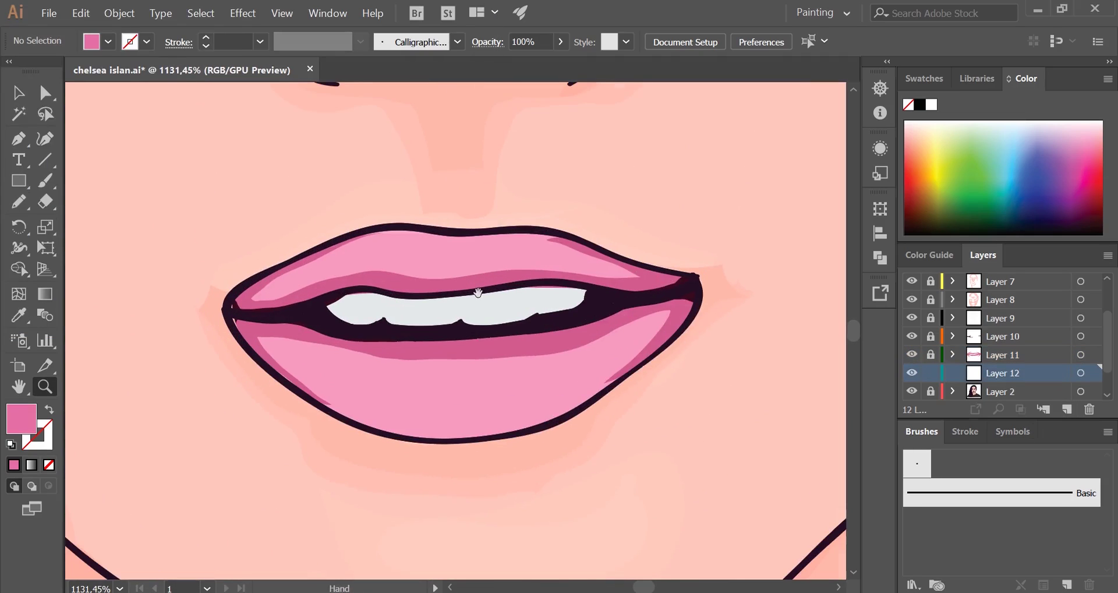
# Draw brighter pink shading shapes on the lower lip, right lower lip and upper lip.
pyautogui.press('n')
pyautogui.moveTo(453, 411); pyautogui.dragTo(322, 358)
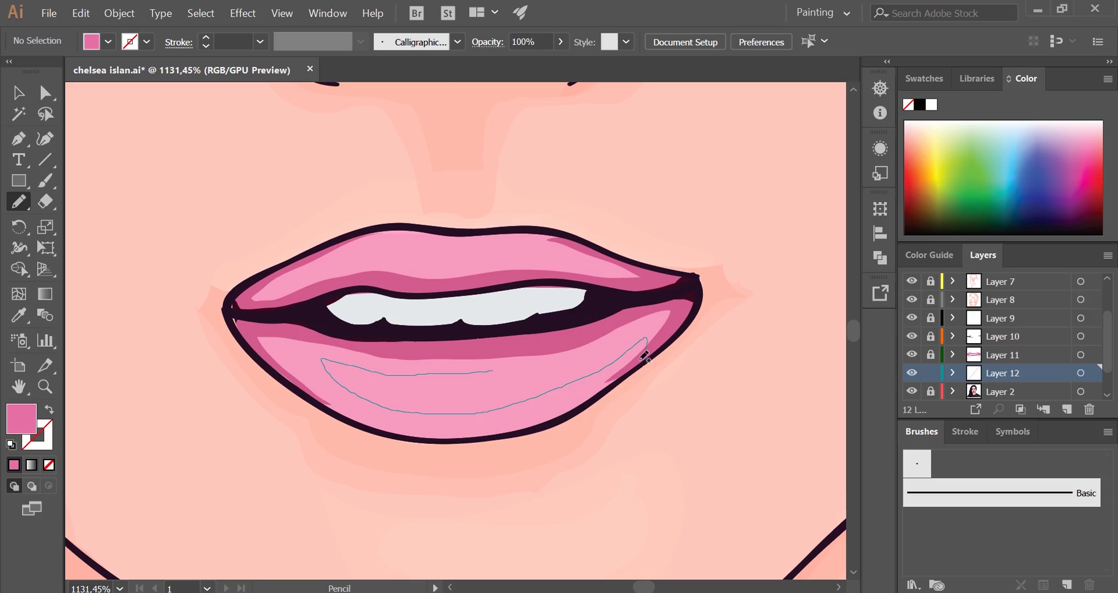
pyautogui.moveTo(469, 369); pyautogui.dragTo(460, 371)
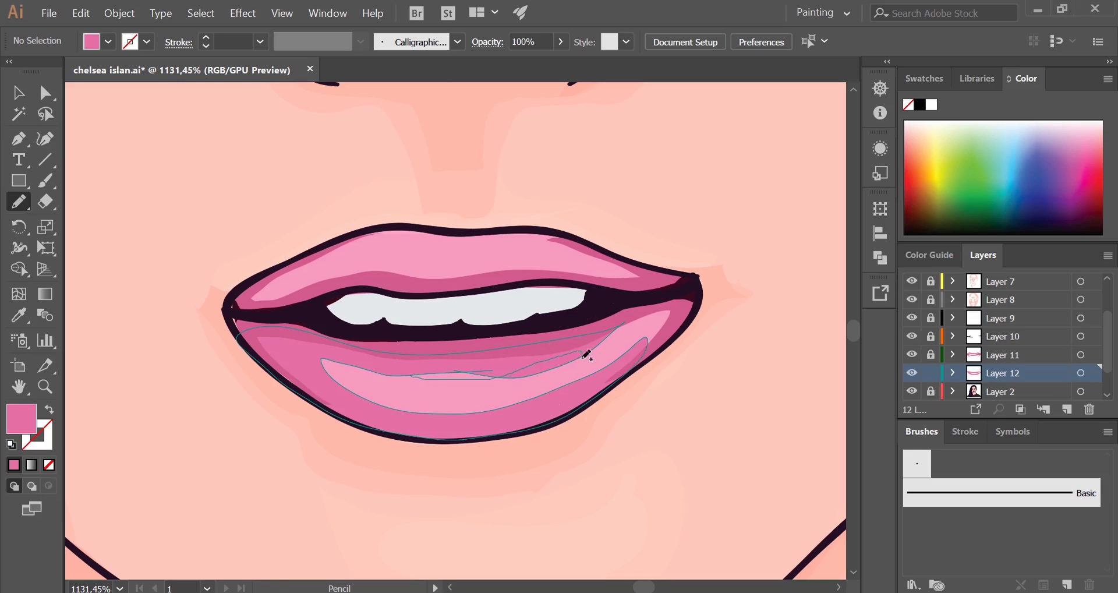
pyautogui.moveTo(587, 353); pyautogui.dragTo(590, 357)
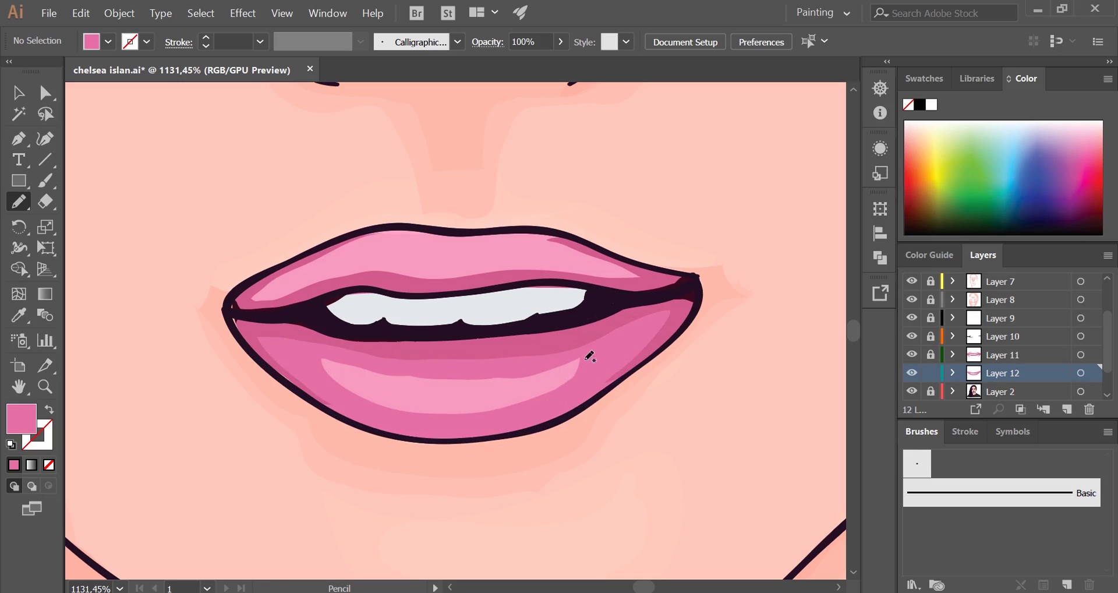
pyautogui.scroll(-2, 436, 304)
pyautogui.hscroll(-2, 437, 304)
pyautogui.scroll(1, 507, 202)
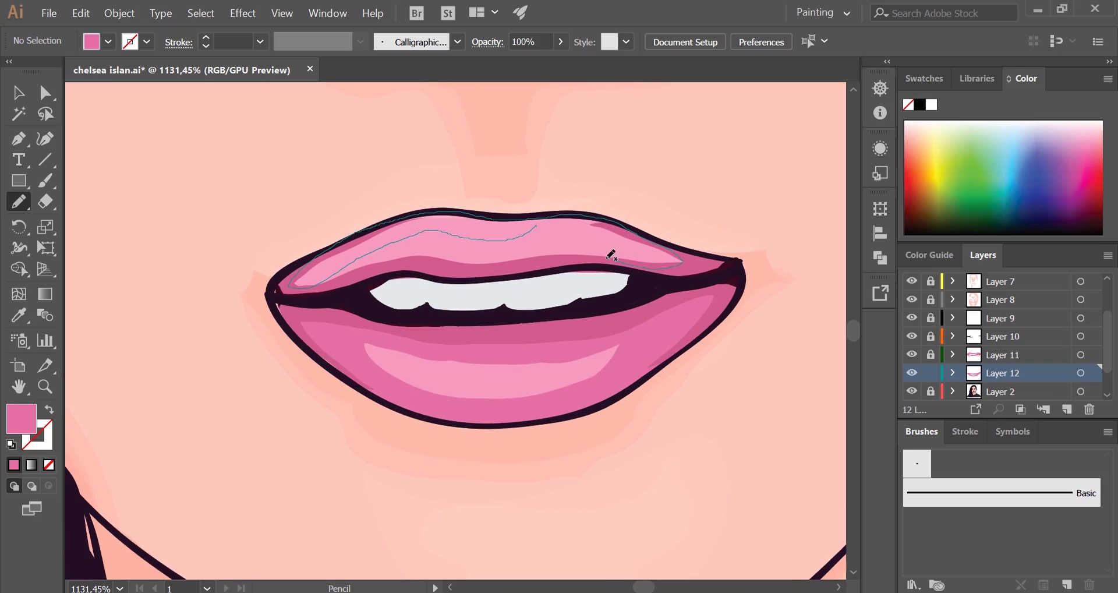
pyautogui.moveTo(611, 254); pyautogui.dragTo(507, 244)
pyautogui.moveTo(440, 226); pyautogui.dragTo(582, 244)
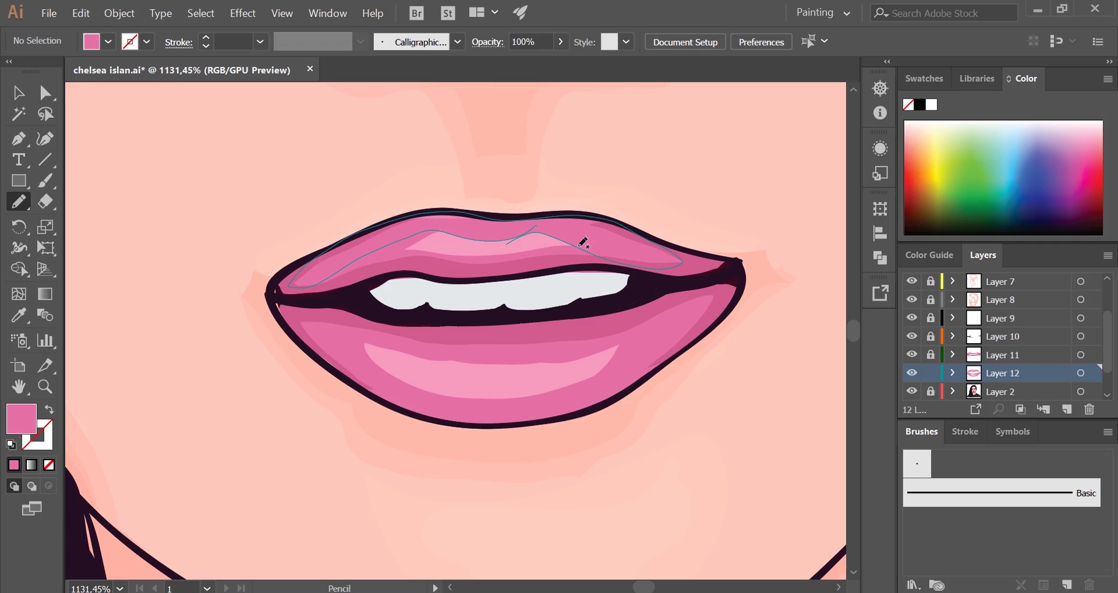
pyautogui.scroll(-5, 449, 215)
# On a new layer, draw a light pink lower-lip highlight, then zoom out.
pyautogui.press('i')
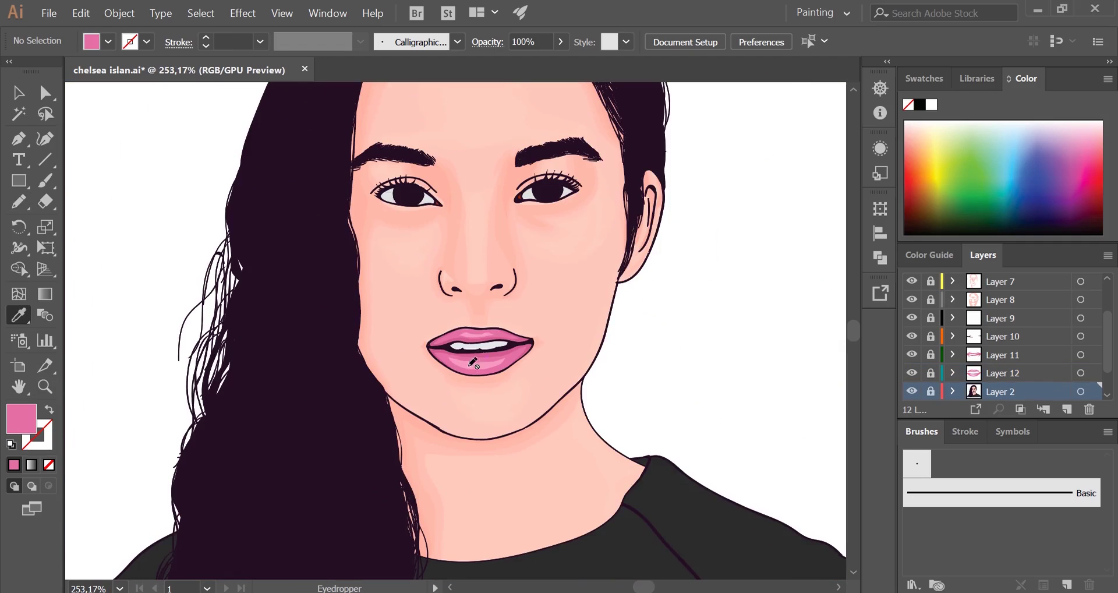
pyautogui.click(1067, 410)
pyautogui.press('n')
pyautogui.scroll(5, 432, 204)
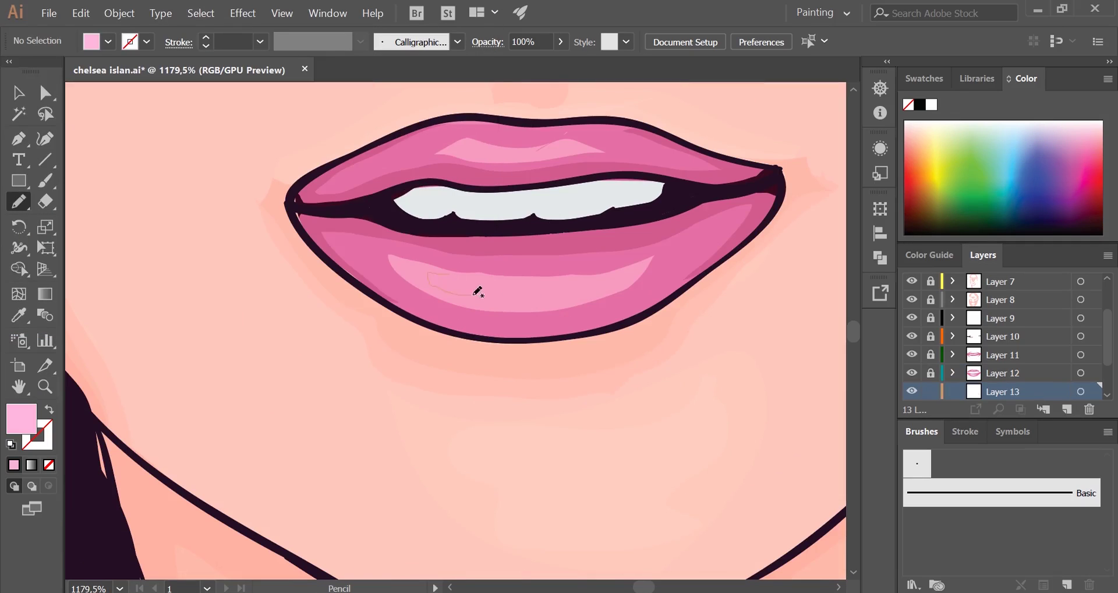
pyautogui.moveTo(478, 291); pyautogui.dragTo(482, 274)
pyautogui.press('z')
pyautogui.moveTo(596, 277)
pyautogui.mouseDown()
pyautogui.moveTo(493, 293)
pyautogui.moveTo(641, 352)
pyautogui.moveTo(667, 316)
pyautogui.mouseUp()
# Make Layer 8 active and unlocked, and sample the peach skin tone.
pyautogui.scroll(2, 934, 365)
pyautogui.click(966, 355)
pyautogui.press('i')
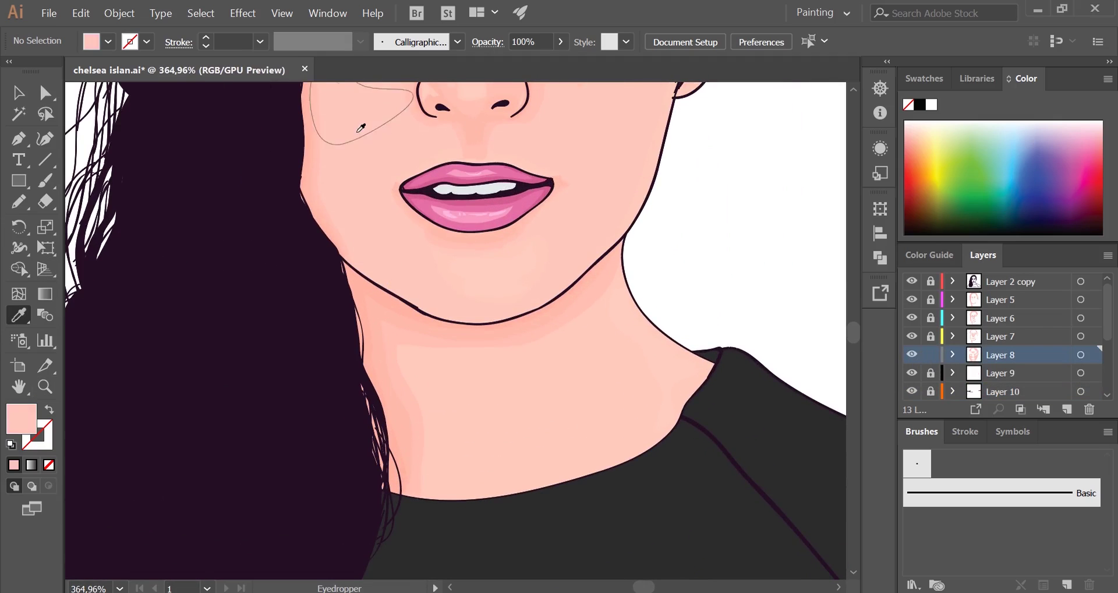
pyautogui.click(392, 219)
pyautogui.click(930, 354)
# Pencil a peach shading stroke on the neck and clean up the stray jawline mark.
pyautogui.press('n')
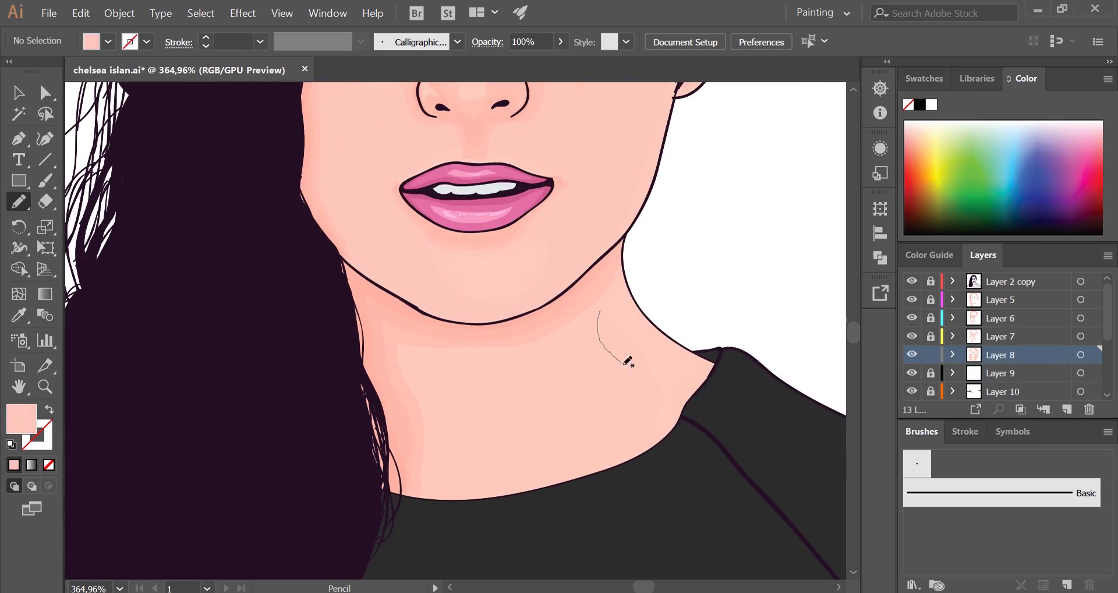
pyautogui.moveTo(627, 361); pyautogui.dragTo(646, 408)
pyautogui.hotkey('ctrl', '0')
pyautogui.scroll(5, 635, 328)
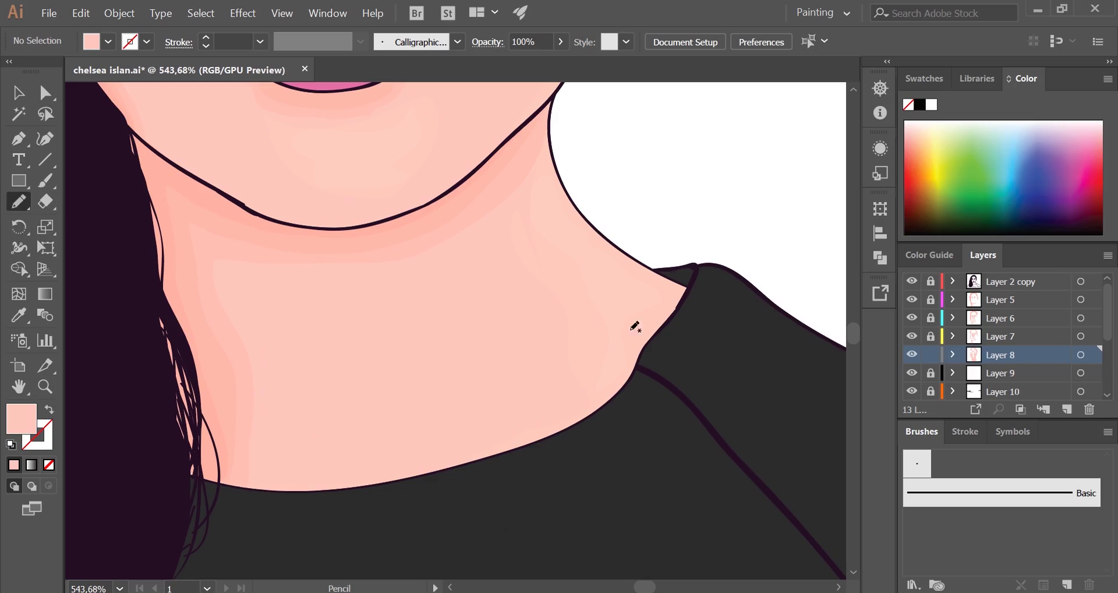
pyautogui.click(419, 492)
pyautogui.press('z')
pyautogui.hotkey('ctrl', '0')
# Delete Layer 1 together with its artwork.
pyautogui.click(1067, 410)
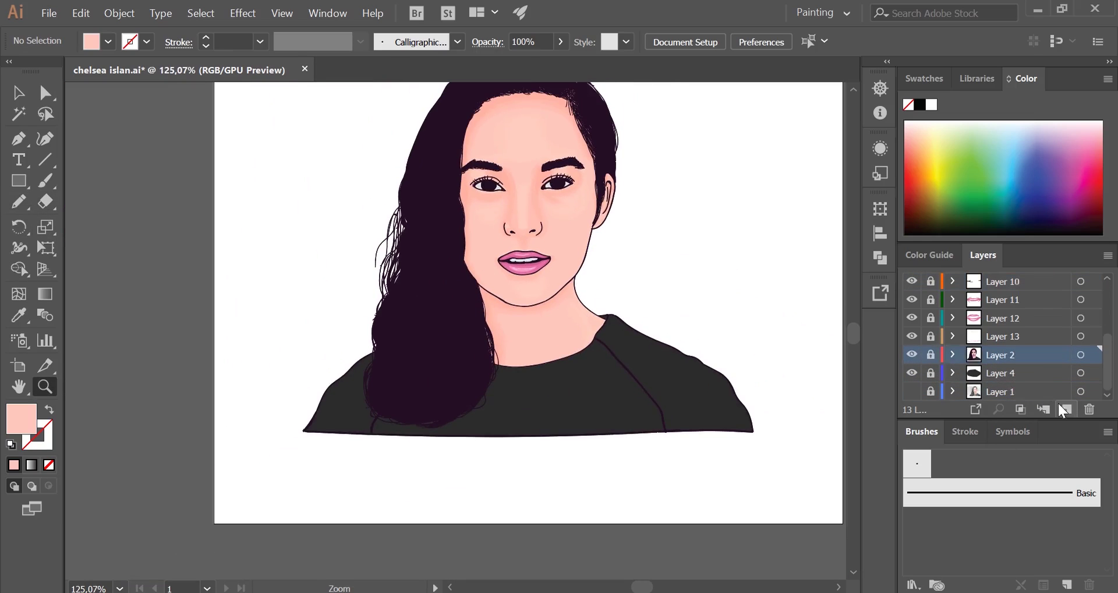
pyautogui.scroll(2, 571, 341)
pyautogui.click(1089, 409)
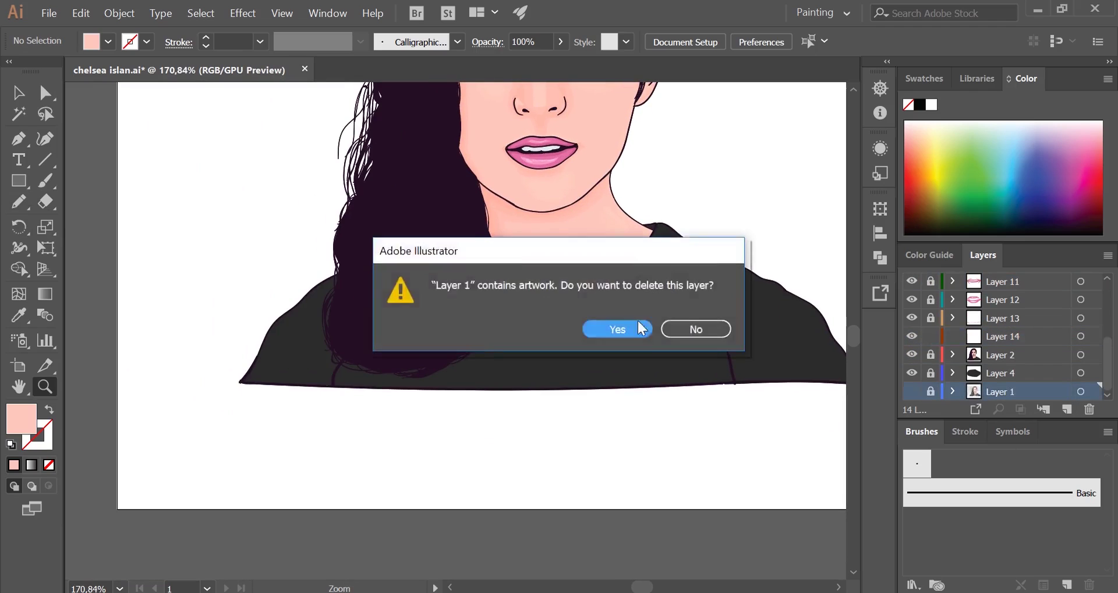
pyautogui.click(607, 329)
# Add a new bottom layer and draw a grey rectangle covering the whole artboard.
pyautogui.click(1067, 409)
pyautogui.moveTo(975, 381); pyautogui.dragTo(975, 399)
pyautogui.press('m')
pyautogui.doubleClick(21, 418)
pyautogui.click(399, 99)
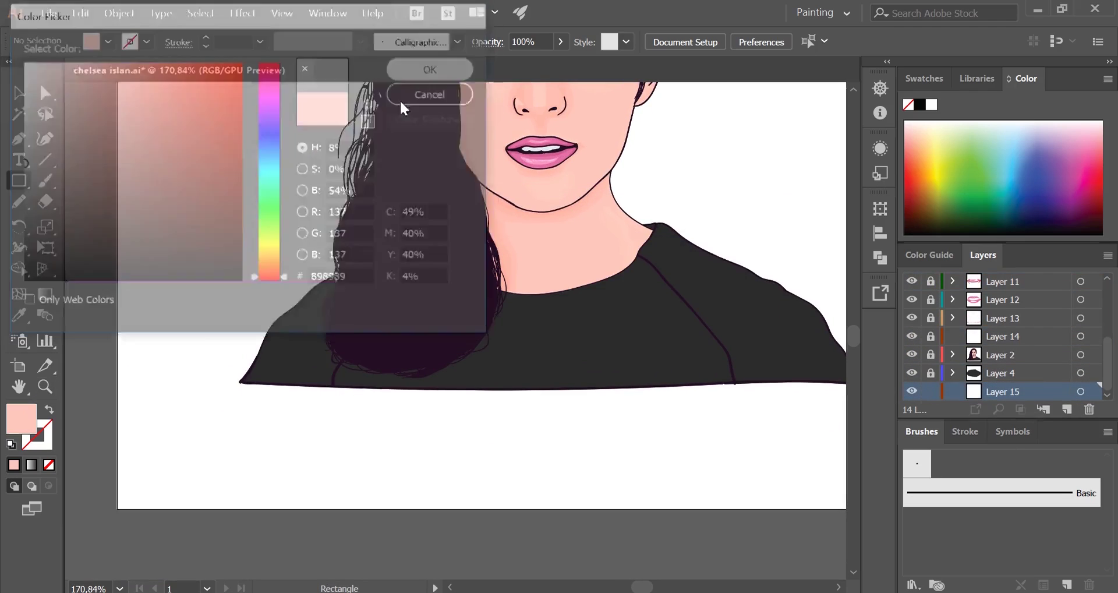
pyautogui.hotkey('ctrl', '0')
pyautogui.moveTo(254, 150); pyautogui.dragTo(678, 501)
# Lock the grey background layer and make Layer 14 active.
pyautogui.click(931, 391)
pyautogui.click(1002, 336)
pyautogui.press('z')
pyautogui.scroll(3, 454, 291)
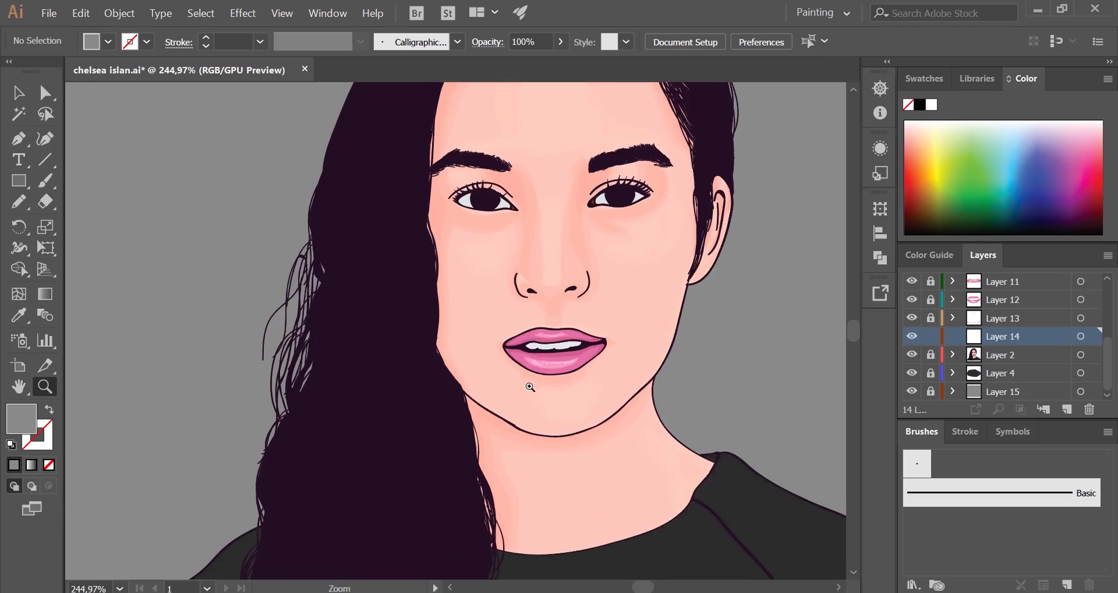
# Switch to the Pencil with a 111111 dark fill.
pyautogui.press('i')
pyautogui.press('n')
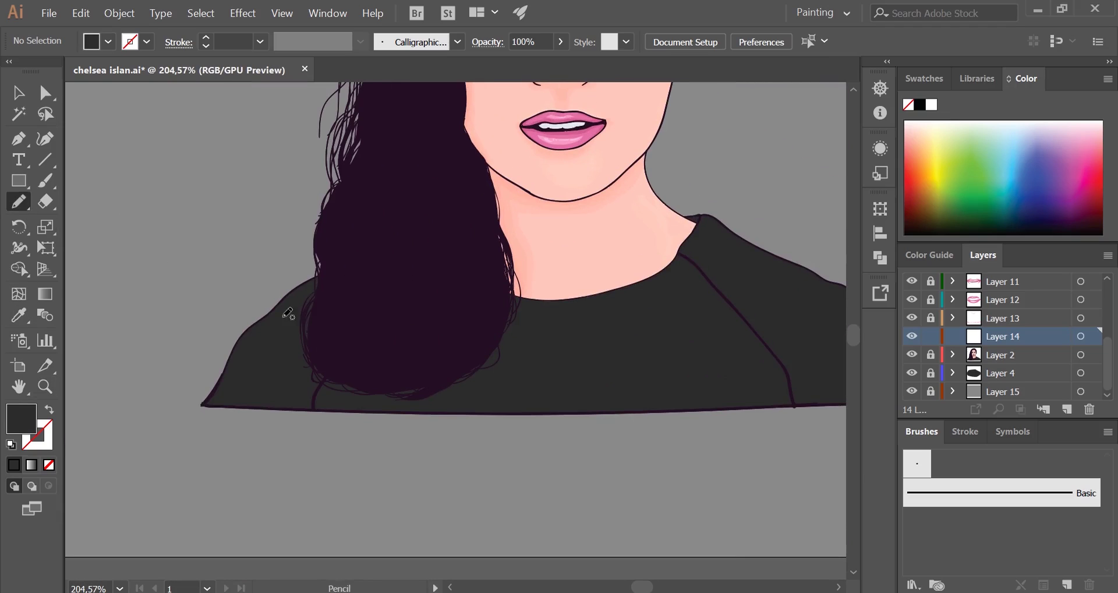
pyautogui.scroll(-2, 287, 314)
pyautogui.doubleClick(22, 419)
pyautogui.write('111111')
pyautogui.press('Return')
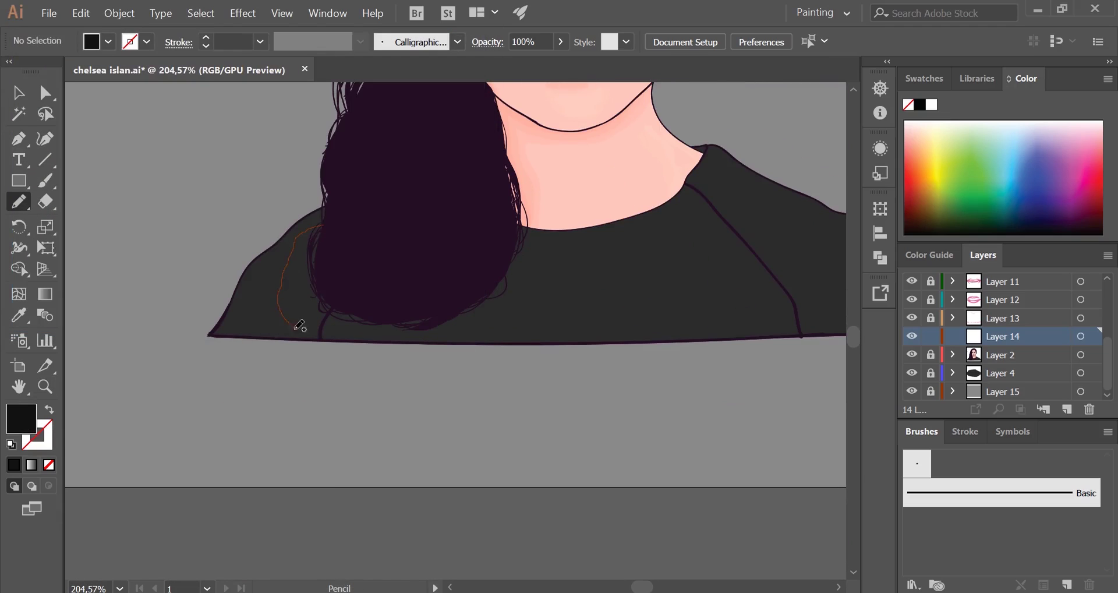
# Draw dark shadow shapes along the hair's left edge, the left shoulder and shirt.
pyautogui.moveTo(299, 325); pyautogui.dragTo(327, 222)
pyautogui.moveTo(303, 334); pyautogui.dragTo(306, 337)
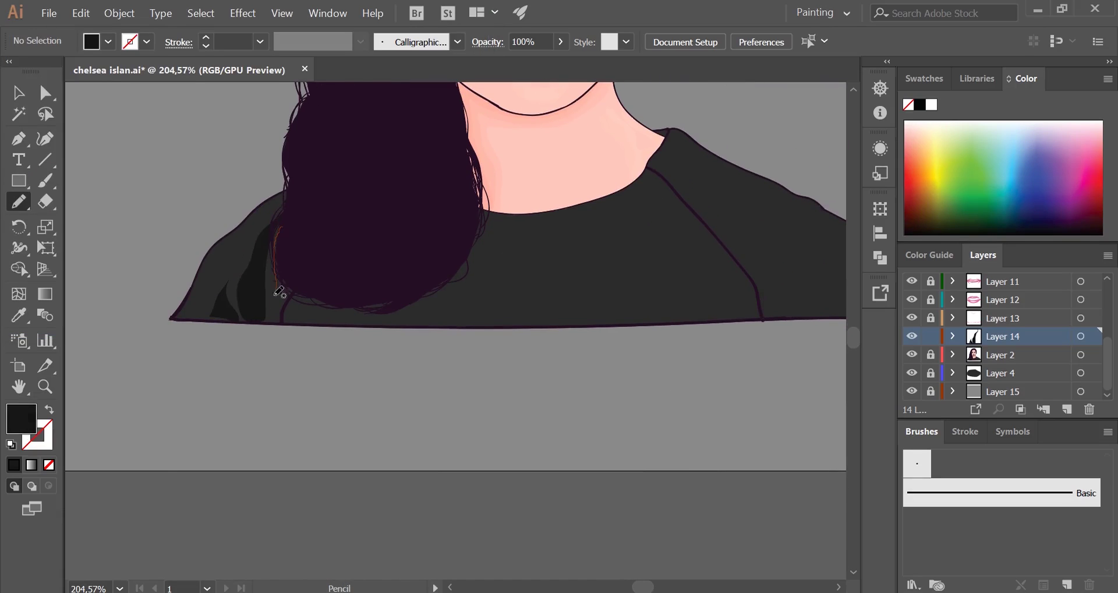
pyautogui.moveTo(307, 287)
pyautogui.mouseDown()
pyautogui.moveTo(290, 318)
pyautogui.moveTo(300, 280)
pyautogui.moveTo(262, 305)
pyautogui.mouseUp()
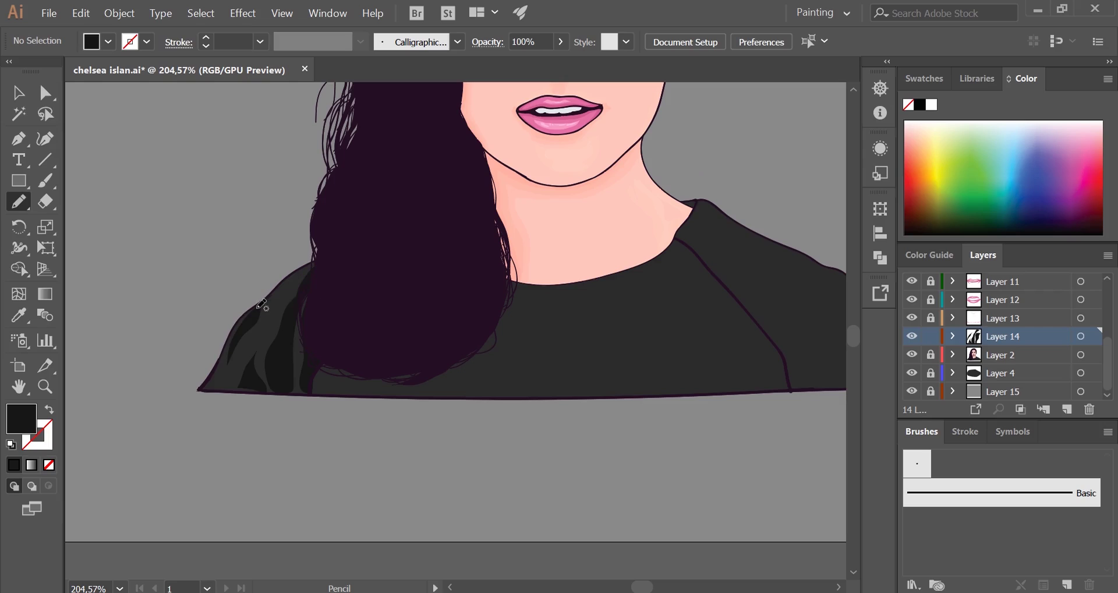
pyautogui.moveTo(351, 353); pyautogui.dragTo(270, 233)
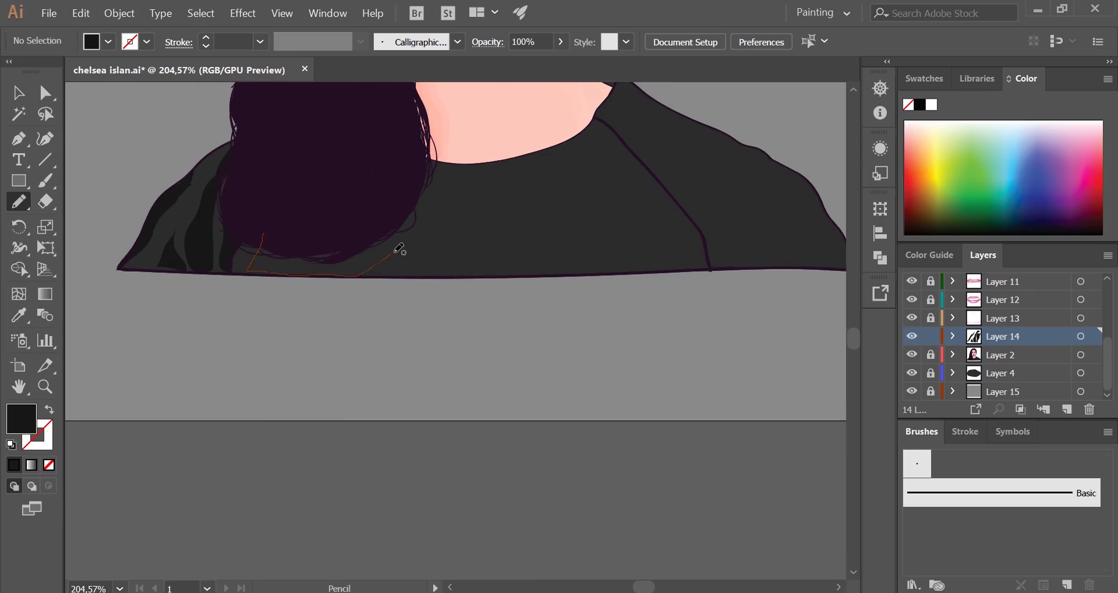
pyautogui.moveTo(399, 248); pyautogui.dragTo(402, 251)
pyautogui.scroll(2, 402, 251)
pyautogui.scroll(2, 408, 250)
pyautogui.moveTo(460, 221); pyautogui.dragTo(679, 263)
# Draw dark fold shadows near the collar and along the neck's lower edge.
pyautogui.scroll(-2, 548, 216)
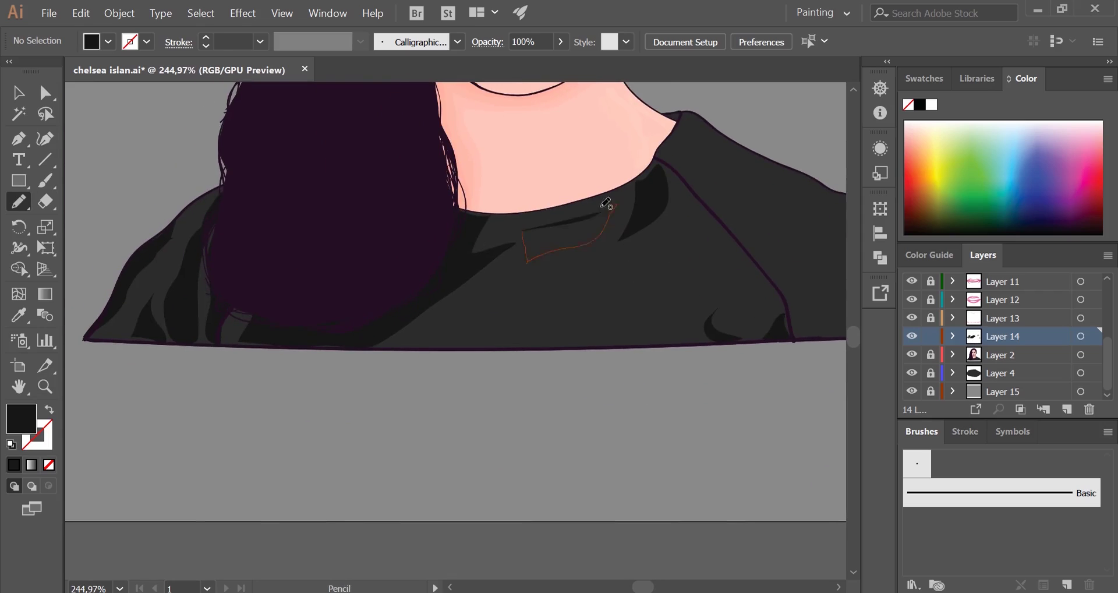
pyautogui.moveTo(658, 155); pyautogui.dragTo(599, 224)
pyautogui.scroll(-2, 599, 225)
pyautogui.scroll(5, 475, 332)
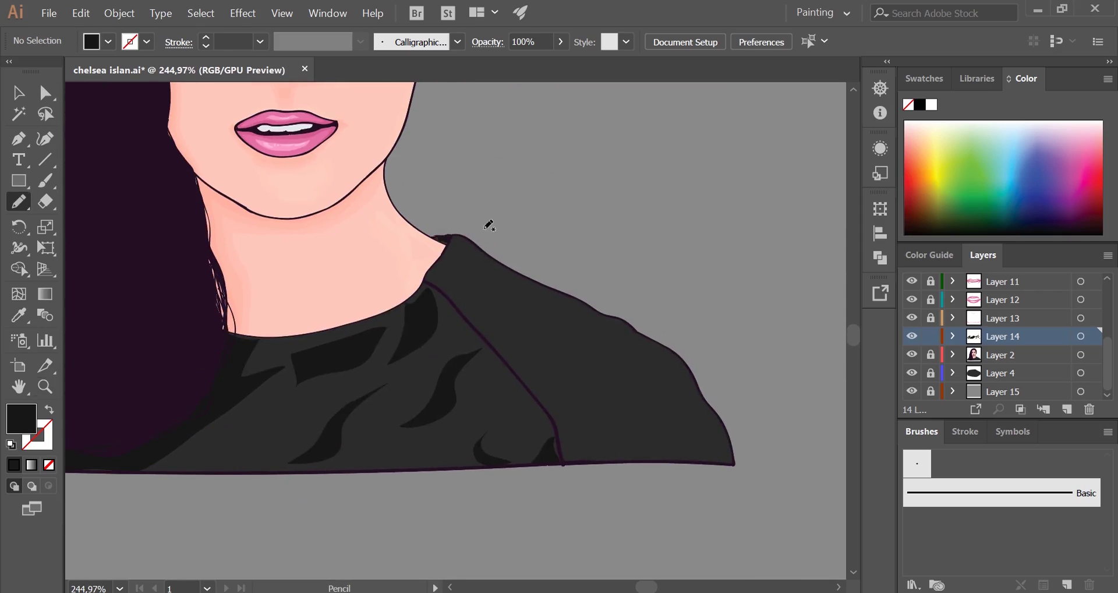
pyautogui.scroll(3, 475, 189)
pyautogui.scroll(-1, 474, 195)
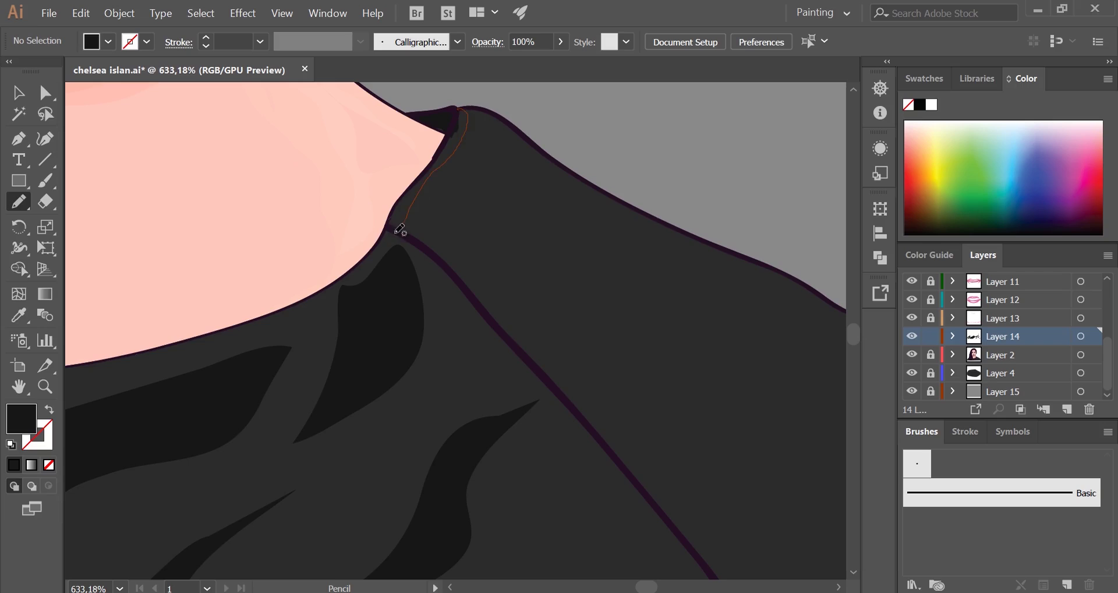
pyautogui.moveTo(399, 232); pyautogui.dragTo(466, 131)
pyautogui.scroll(-3, 466, 131)
pyautogui.hscroll(-2, 462, 155)
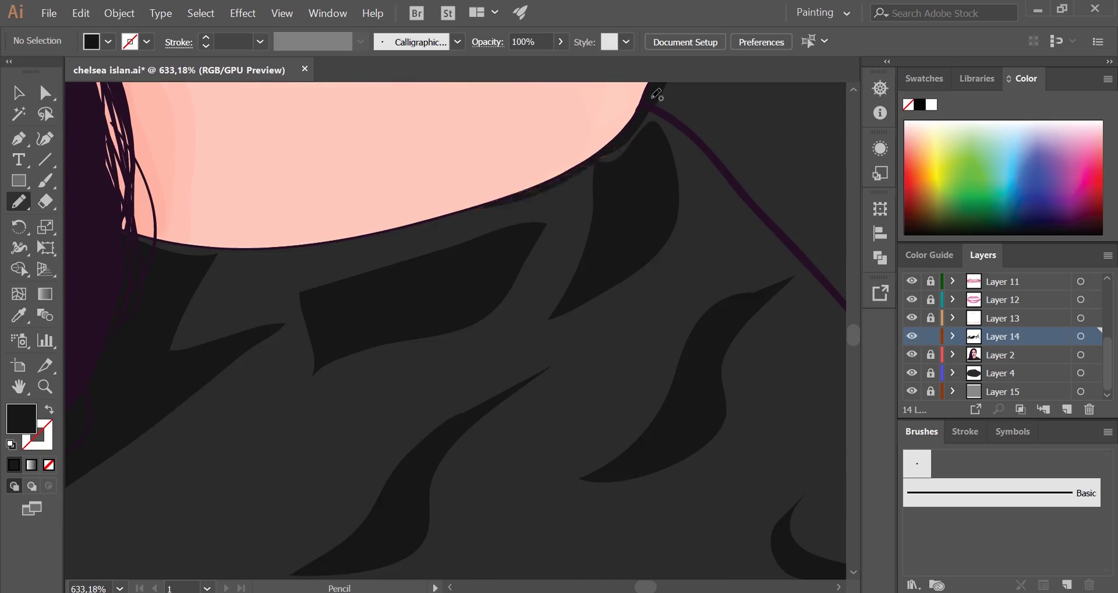
pyautogui.hscroll(-3, 654, 95)
pyautogui.moveTo(721, 166); pyautogui.dragTo(393, 227)
pyautogui.scroll(-1, 494, 242)
pyautogui.scroll(-3, 407, 252)
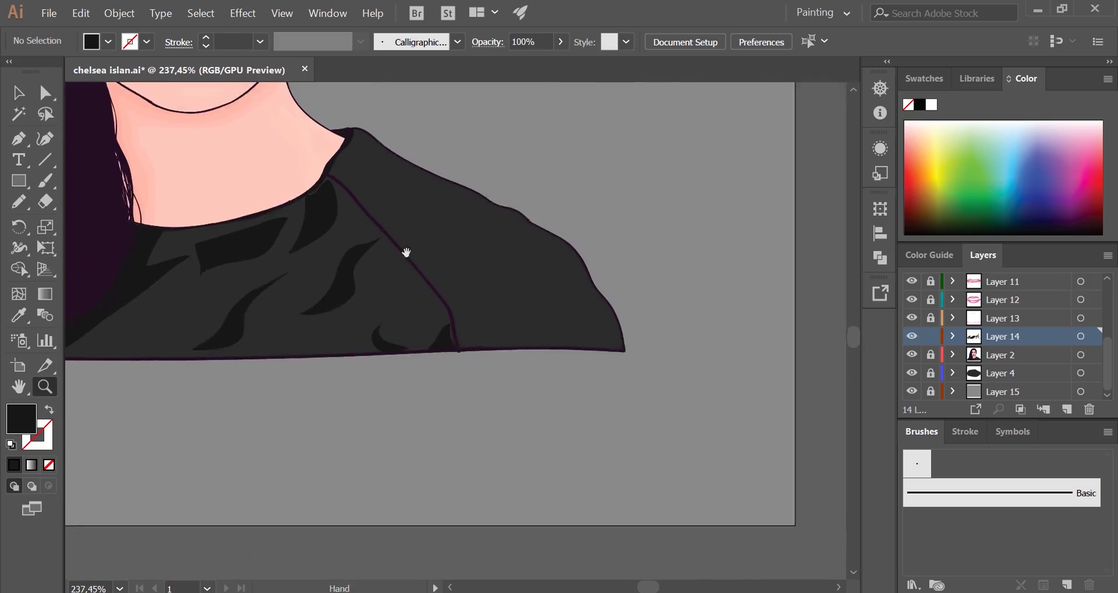
# Add dark fold shapes on the right shoulder and seam, then create Layer 16.
pyautogui.moveTo(569, 214)
pyautogui.mouseDown()
pyautogui.moveTo(553, 231)
pyautogui.moveTo(573, 271)
pyautogui.moveTo(638, 261)
pyautogui.mouseUp()
pyautogui.scroll(-1, 606, 244)
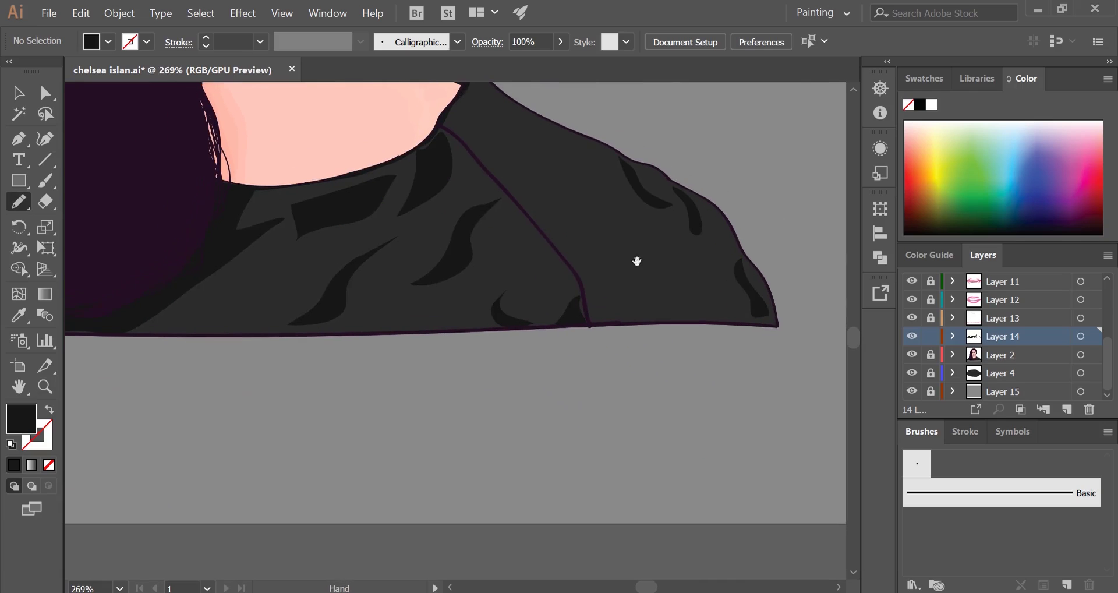
pyautogui.scroll(3, 641, 268)
pyautogui.hscroll(-3, 641, 268)
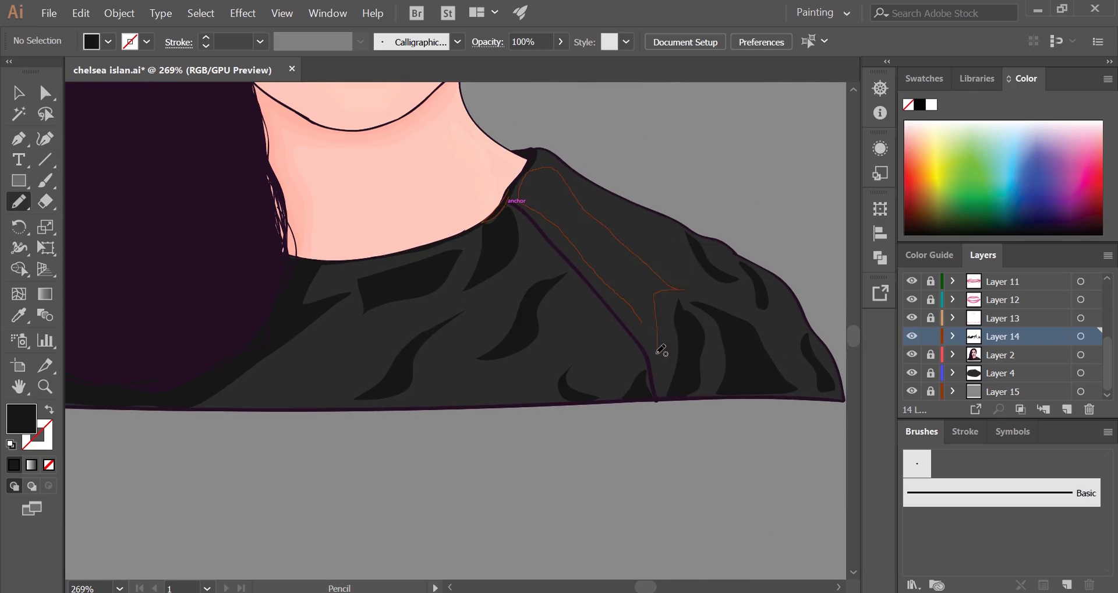
pyautogui.moveTo(662, 350); pyautogui.dragTo(658, 345)
pyautogui.scroll(2, 625, 292)
pyautogui.press('z')
pyautogui.scroll(-5, 524, 213)
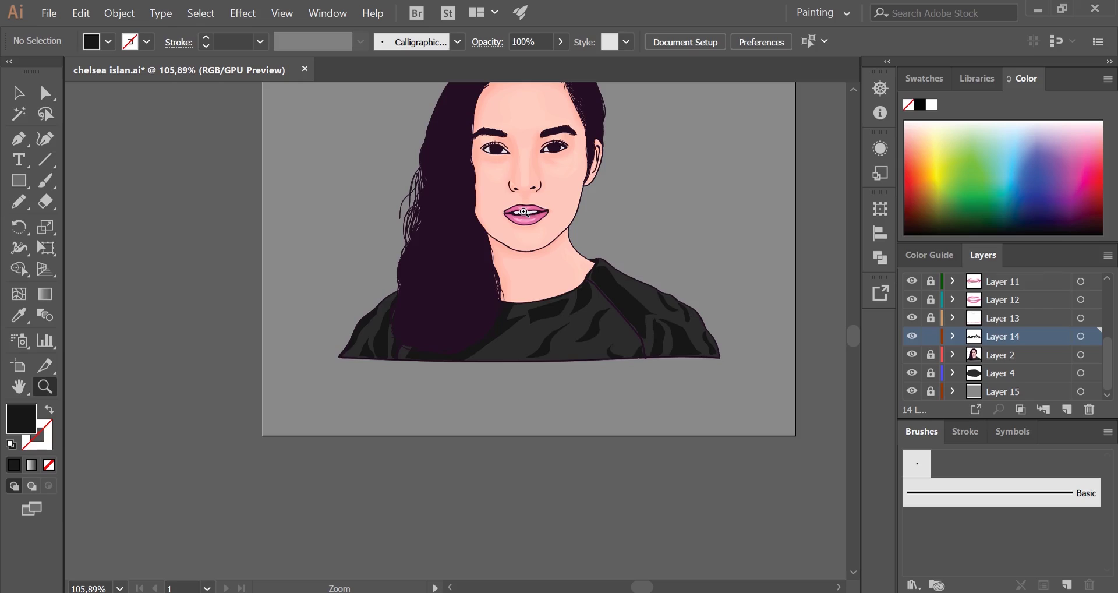
pyautogui.scroll(3, 524, 213)
pyautogui.scroll(-1, 656, 366)
pyautogui.click(1067, 410)
pyautogui.doubleClick(21, 418)
# With a new fill, pencil grey highlights on the left shoulder and below the collar.
pyautogui.click(432, 66)
pyautogui.press('n')
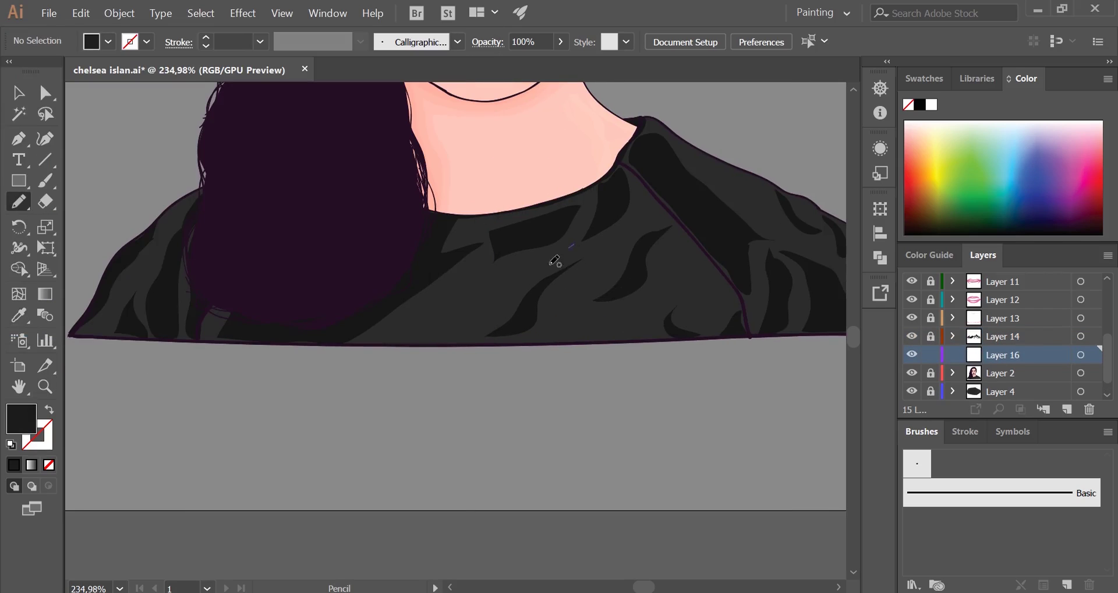
pyautogui.moveTo(550, 263); pyautogui.dragTo(571, 246)
pyautogui.hotkey('ctrl', 'z')
pyautogui.moveTo(156, 223); pyautogui.dragTo(71, 336)
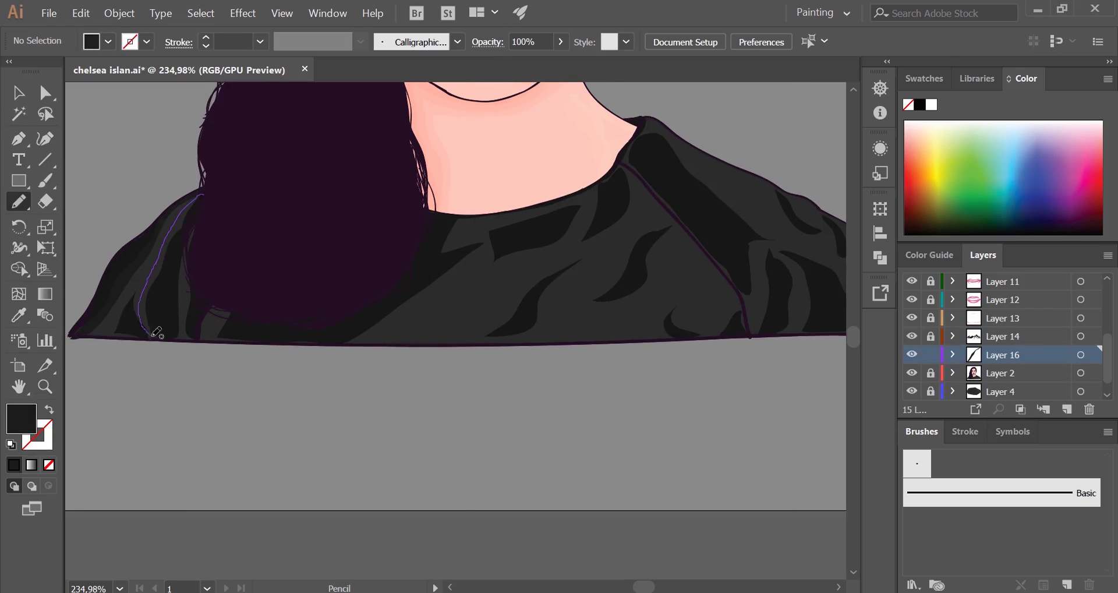
pyautogui.moveTo(237, 320); pyautogui.dragTo(208, 301)
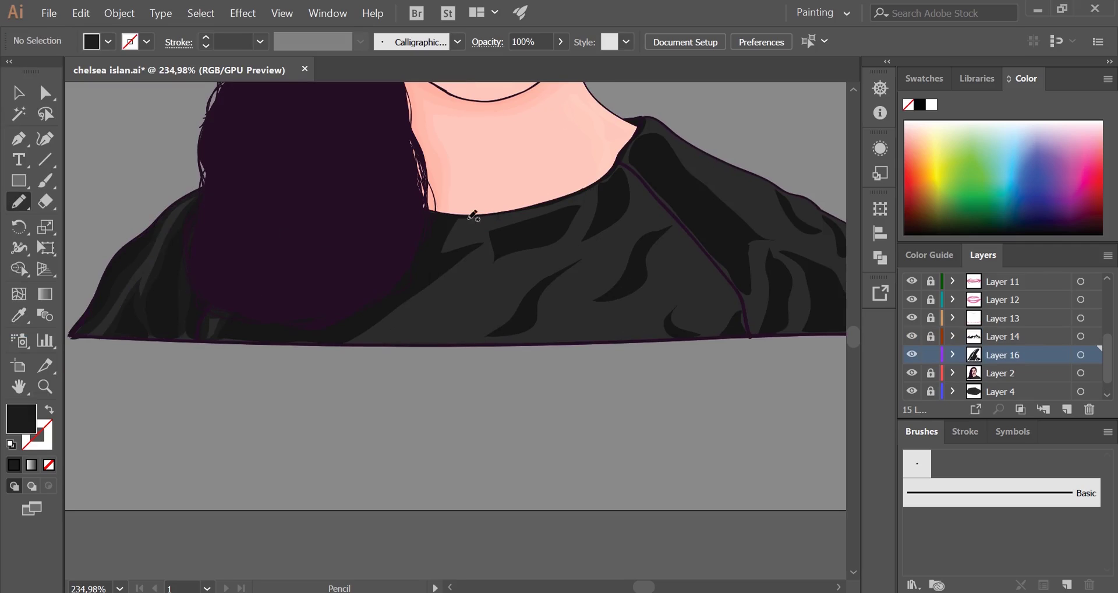
pyautogui.moveTo(345, 320); pyautogui.dragTo(335, 329)
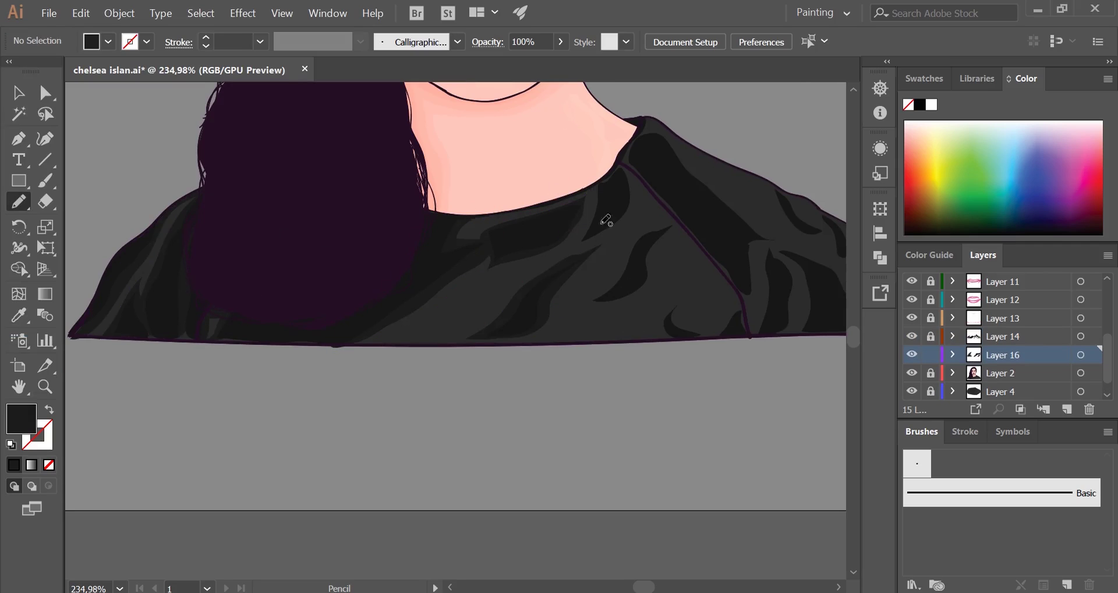
# Trace highlight shapes along the shoulder seam and a loop on the right sleeve.
pyautogui.scroll(2, 663, 155)
pyautogui.moveTo(620, 170); pyautogui.dragTo(702, 236)
pyautogui.moveTo(606, 201); pyautogui.dragTo(606, 200)
pyautogui.scroll(-3, 600, 163)
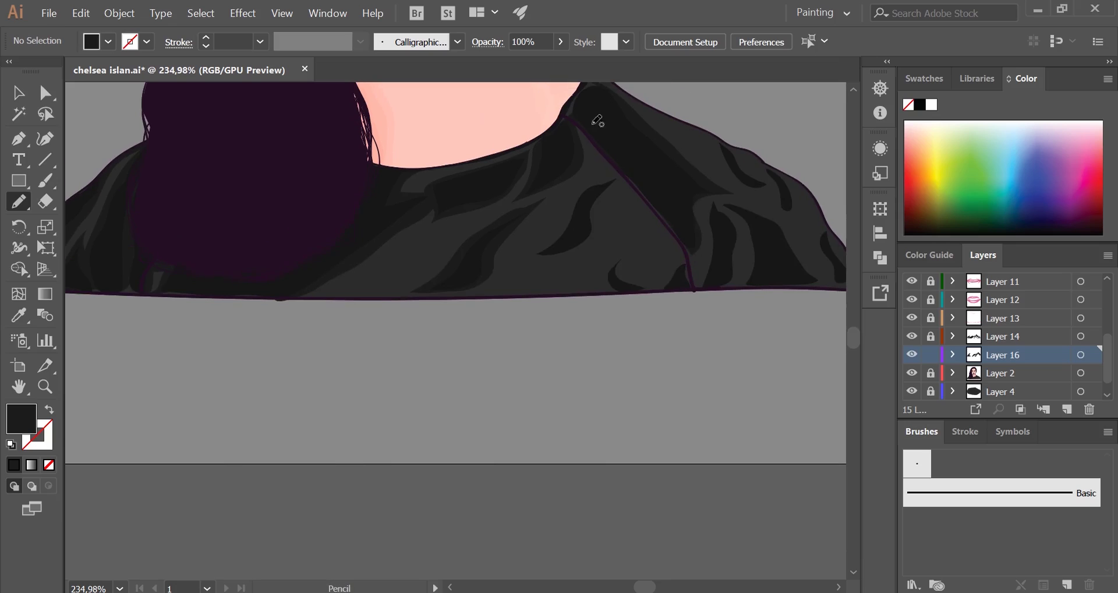
pyautogui.moveTo(608, 283); pyautogui.dragTo(609, 284)
pyautogui.hscroll(3, 629, 221)
pyautogui.scroll(-1, 629, 221)
pyautogui.moveTo(644, 159); pyautogui.dragTo(638, 163)
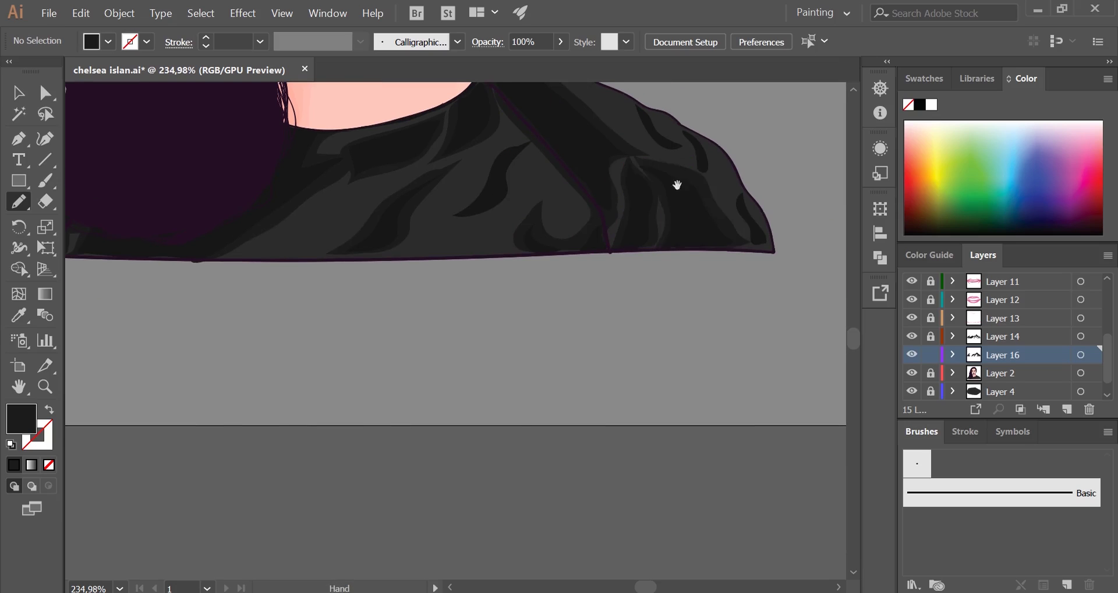
pyautogui.scroll(3, 685, 198)
pyautogui.scroll(-2, 643, 212)
pyautogui.scroll(-3, 586, 319)
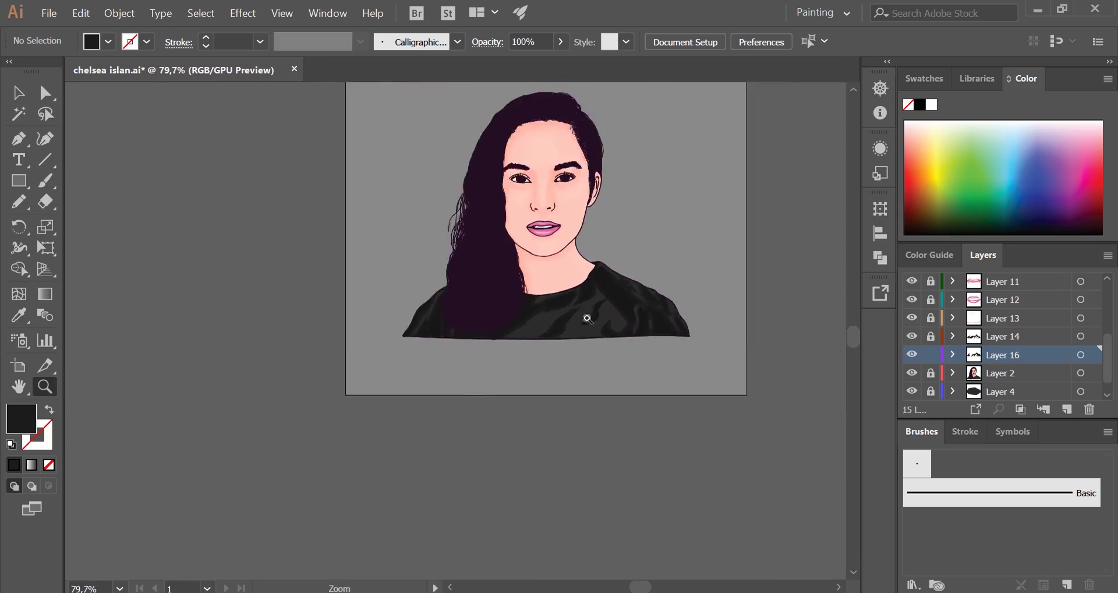
pyautogui.scroll(3, 349, 280)
# Pick another fill, add Layer 17 and draw a shading stroke across the shirt.
pyautogui.doubleClick(22, 418)
pyautogui.click(449, 67)
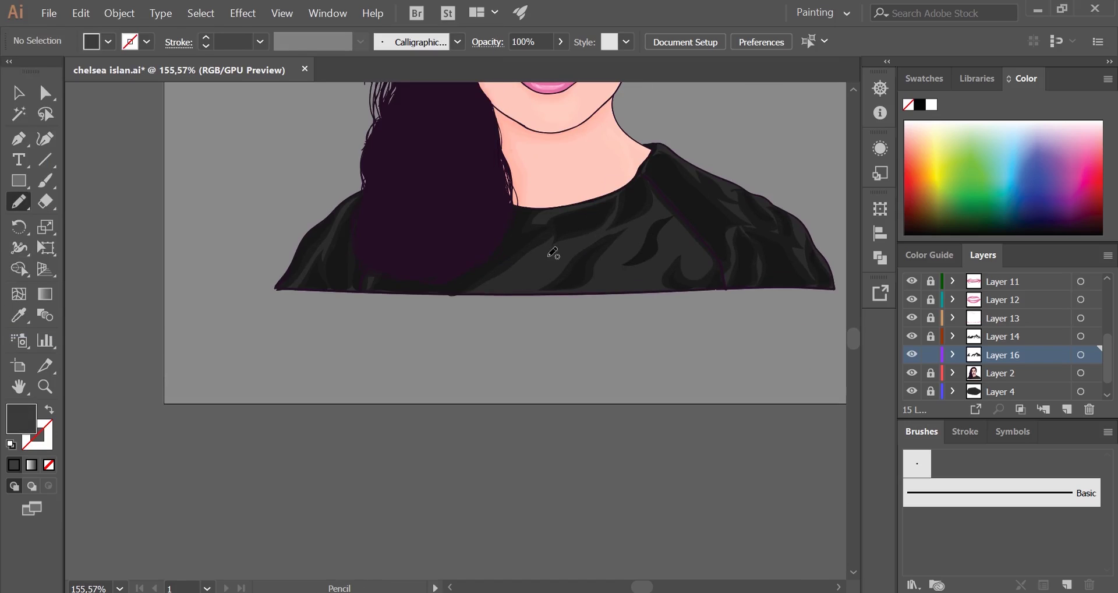
pyautogui.click(1067, 409)
pyautogui.scroll(2, 554, 227)
pyautogui.scroll(2, 584, 210)
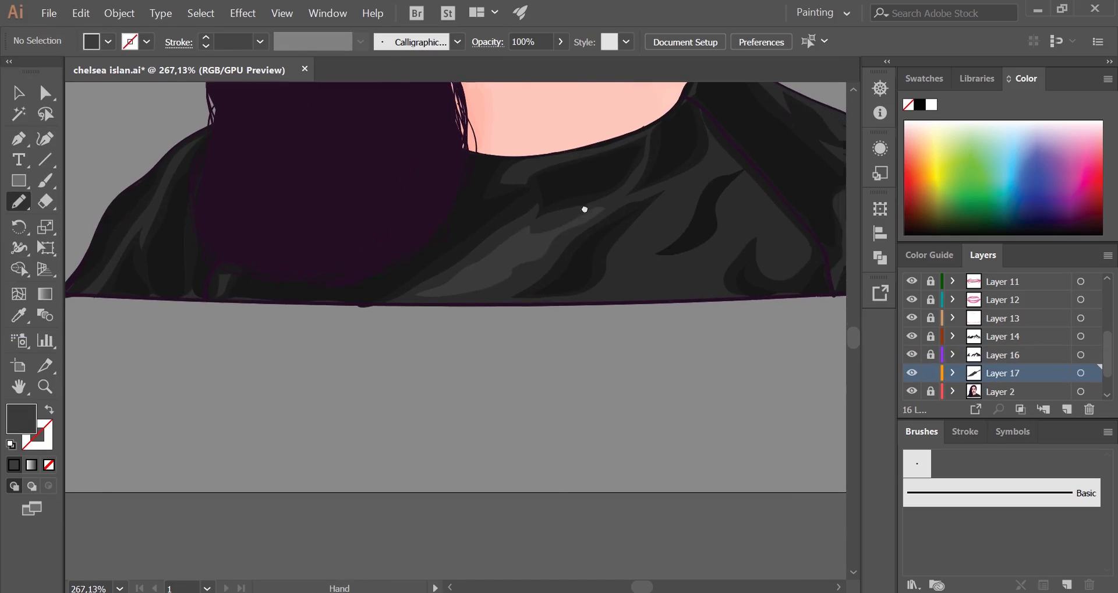
pyautogui.scroll(-1, 690, 152)
pyautogui.moveTo(690, 152); pyautogui.dragTo(562, 249)
# Review the full portrait and add Layer 18 as the topmost layer.
pyautogui.scroll(2, 636, 155)
pyautogui.hscroll(2, 636, 154)
pyautogui.hscroll(2, 561, 174)
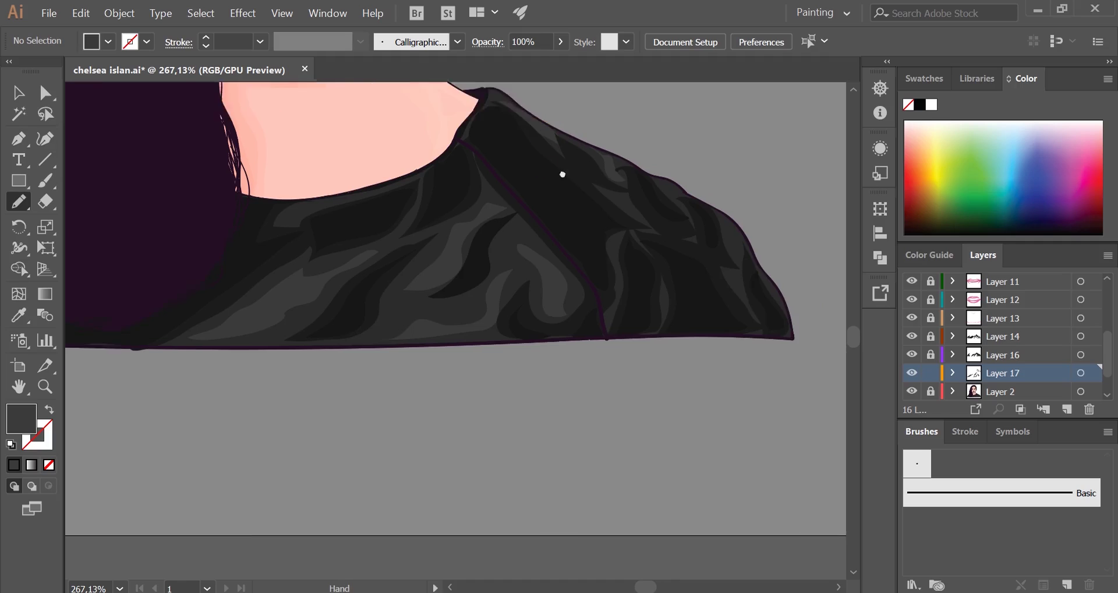
pyautogui.scroll(-1, 662, 227)
pyautogui.hscroll(-2, 623, 237)
pyautogui.hscroll(-3, 330, 229)
pyautogui.scroll(-5, 330, 230)
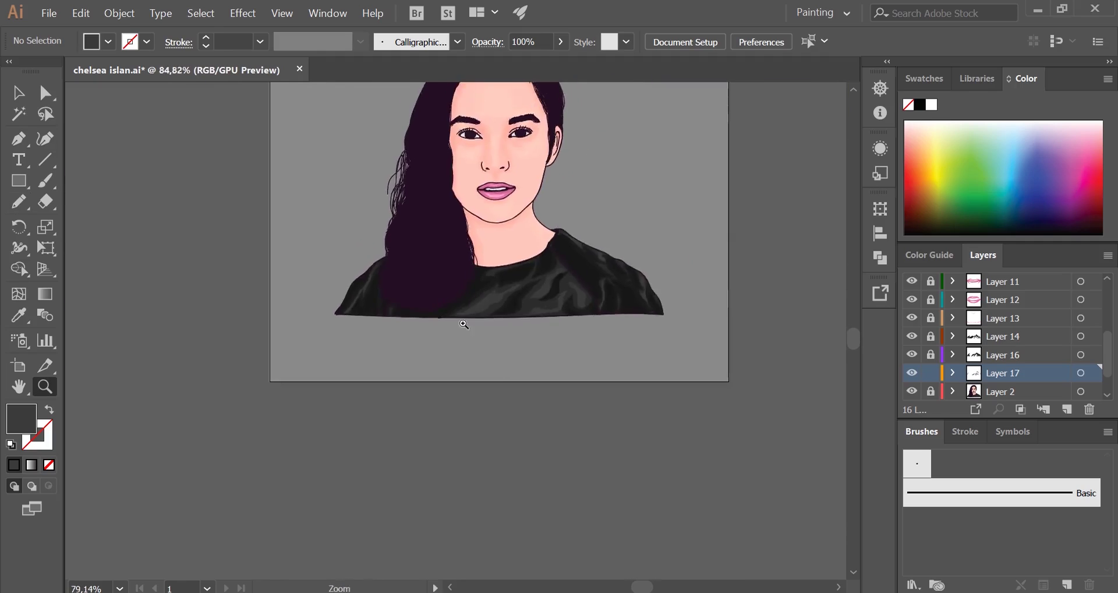
pyautogui.scroll(-1, 410, 319)
pyautogui.scroll(3, 1002, 338)
pyautogui.click(1067, 409)
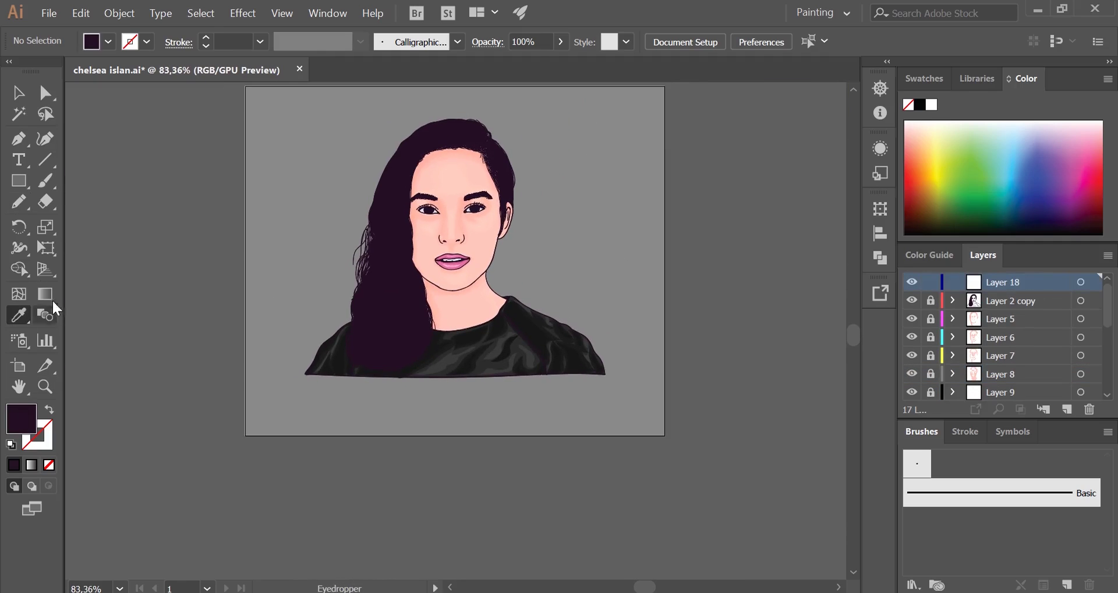
# Build a dark purple linear gradient with a bright purple 69006A middle stop.
pyautogui.doubleClick(45, 294)
pyautogui.click(609, 476)
pyautogui.click(565, 436)
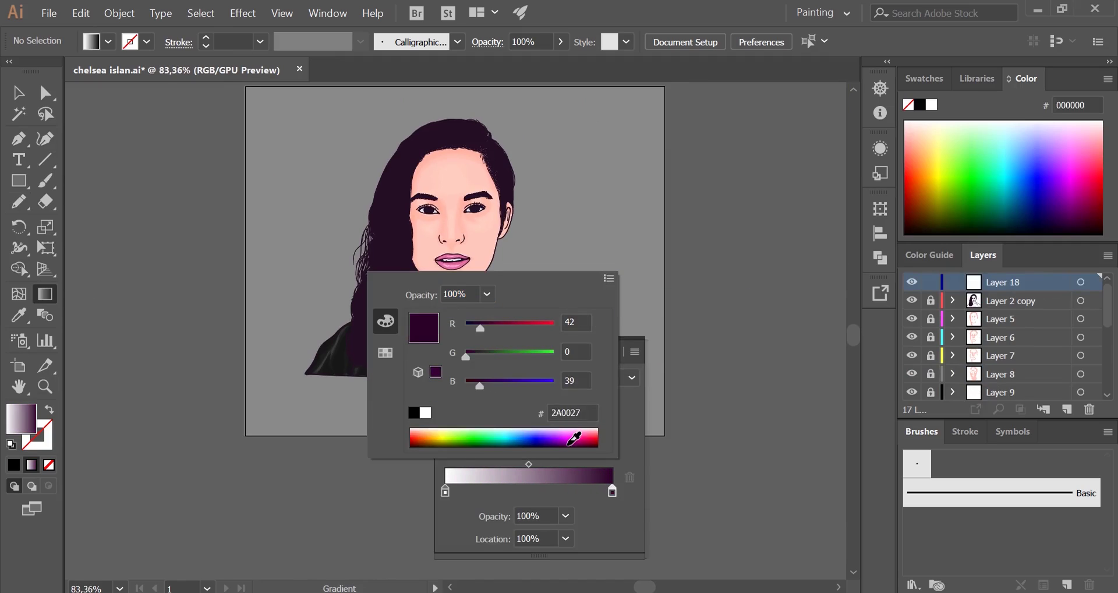
pyautogui.click(609, 278)
pyautogui.click(529, 491)
pyautogui.doubleClick(529, 491)
pyautogui.click(560, 435)
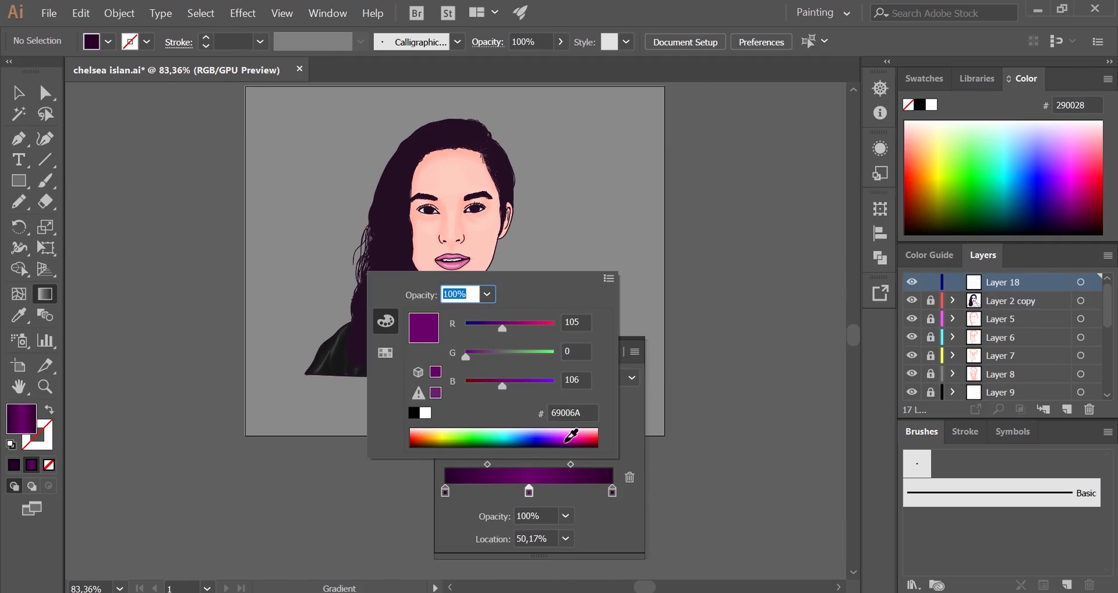
pyautogui.moveTo(487, 464); pyautogui.dragTo(489, 469)
# Paint thin 0.25 pt purple Paintbrush strands over the upper and lower hair.
pyautogui.press('z')
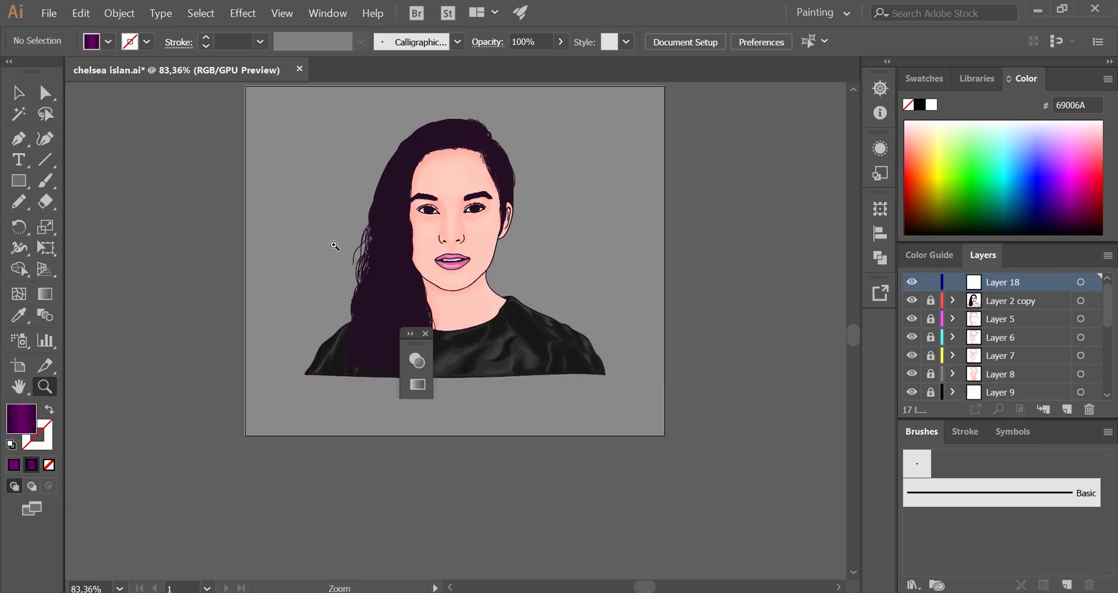
pyautogui.click(403, 121)
pyautogui.press('b')
pyautogui.hotkey('shift', 'x')
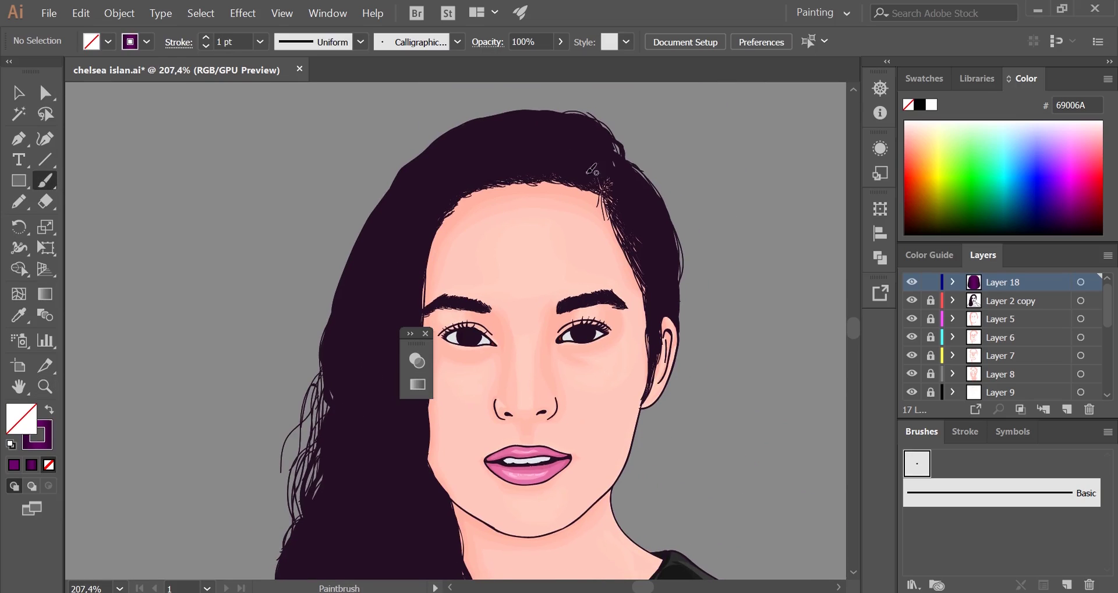
pyautogui.moveTo(568, 137)
pyautogui.mouseDown()
pyautogui.moveTo(506, 143)
pyautogui.moveTo(606, 110)
pyautogui.mouseUp()
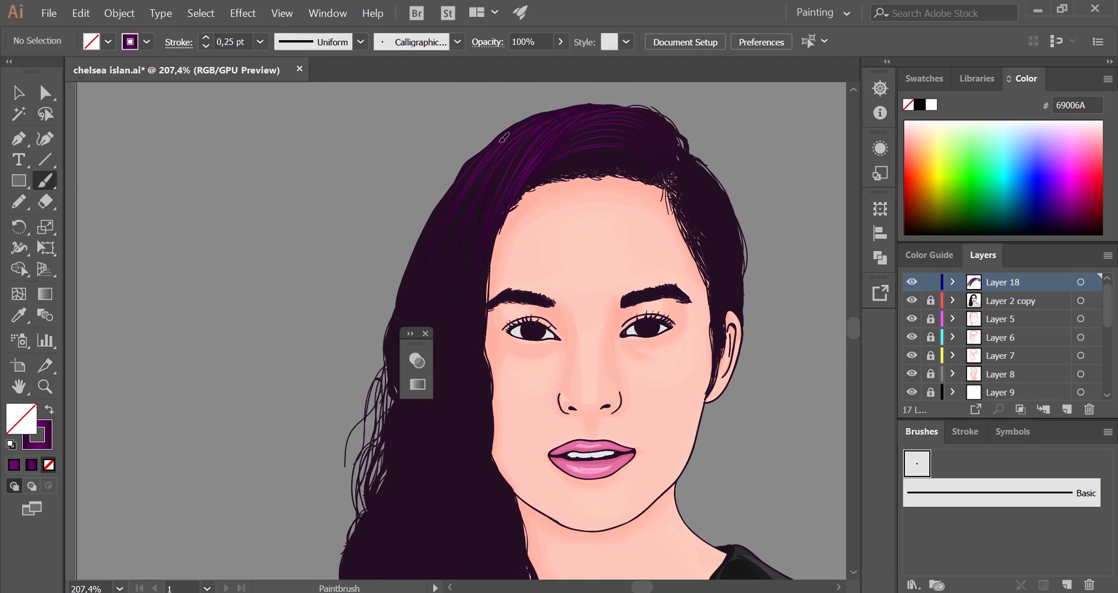
pyautogui.moveTo(470, 329); pyautogui.dragTo(442, 274)
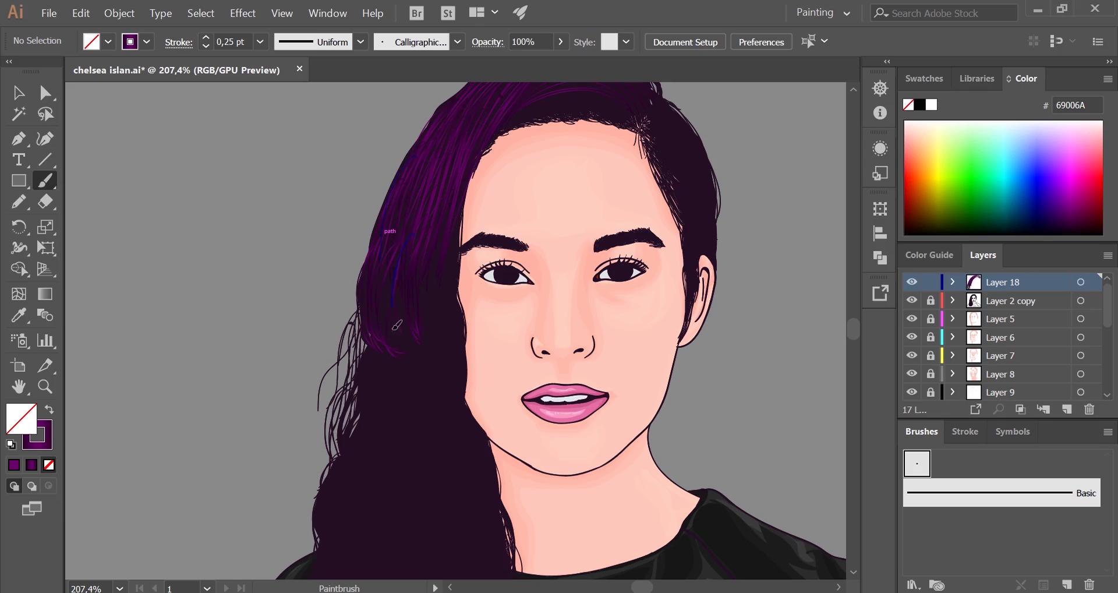
pyautogui.moveTo(455, 359); pyautogui.dragTo(462, 214)
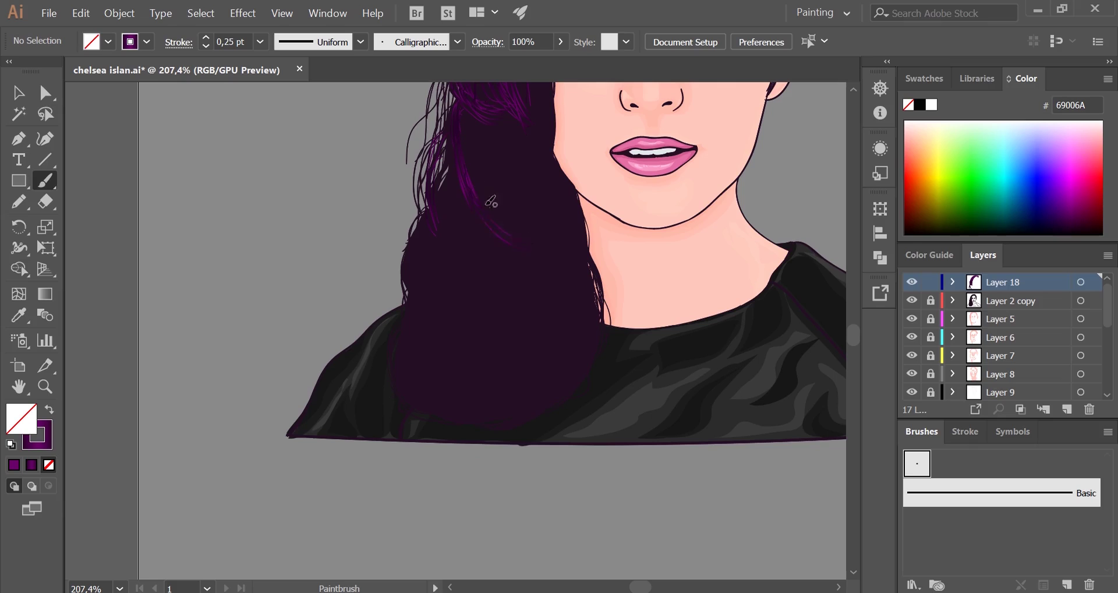
pyautogui.moveTo(488, 224); pyautogui.dragTo(462, 207)
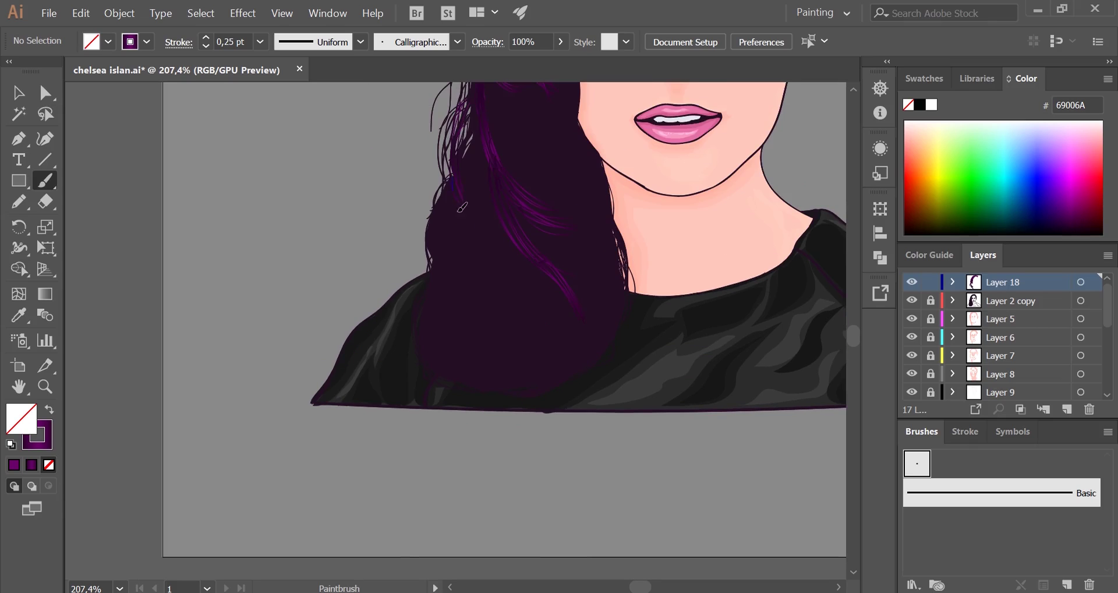
# Lock the hair highlight layer, Layer 18, and add a new layer.
pyautogui.moveTo(459, 258)
pyautogui.mouseDown()
pyautogui.moveTo(465, 168)
pyautogui.moveTo(391, 351)
pyautogui.moveTo(62, 224)
pyautogui.mouseUp()
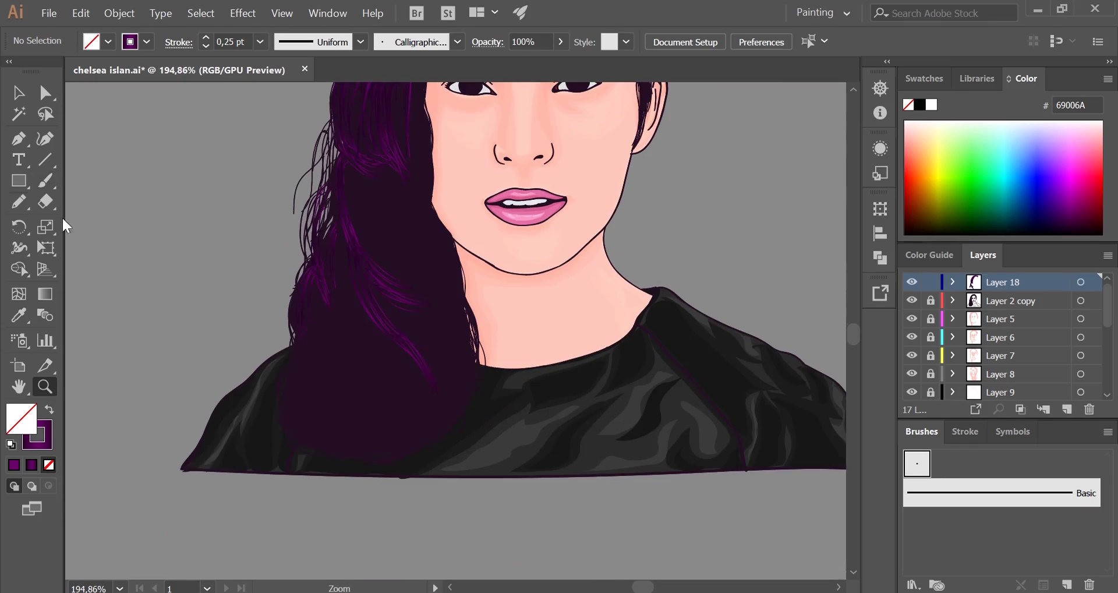
pyautogui.scroll(1, 354, 424)
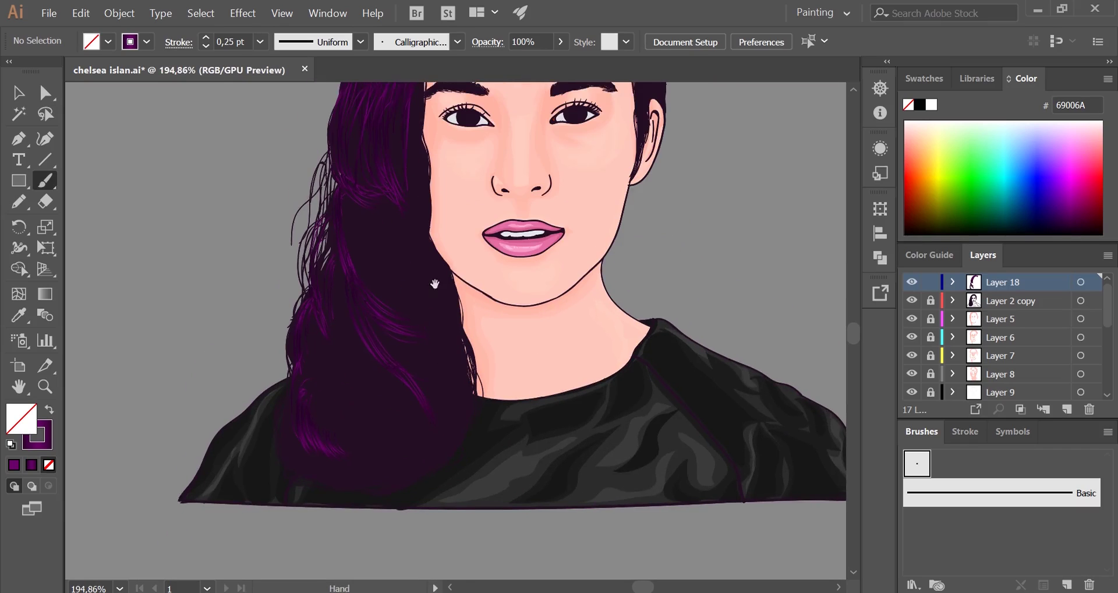
pyautogui.scroll(-4, 460, 381)
pyautogui.hscroll(-2, 504, 332)
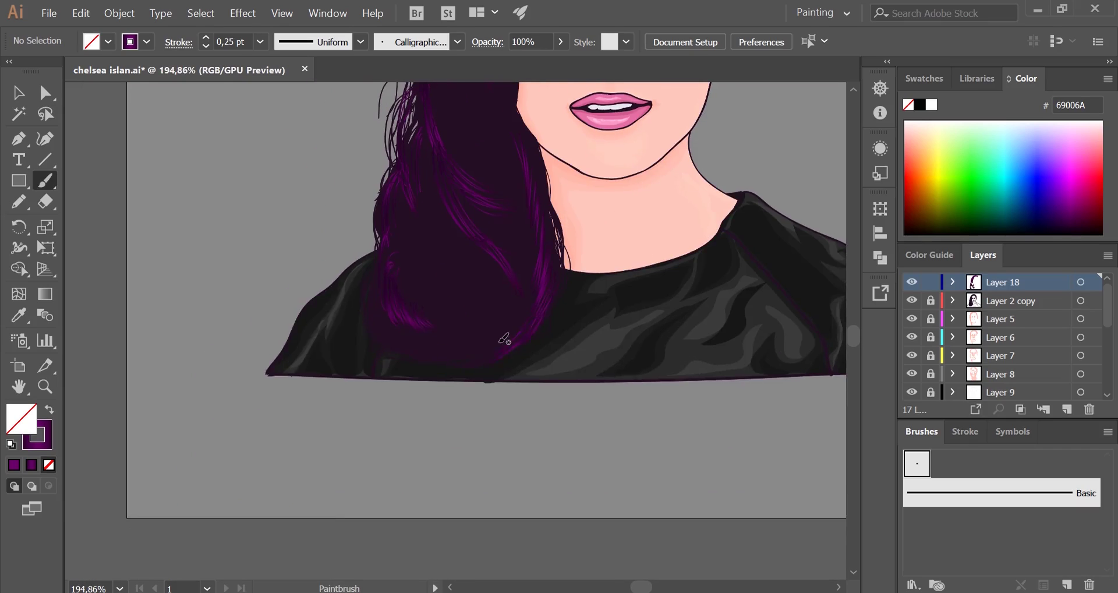
pyautogui.scroll(3, 466, 303)
pyautogui.scroll(-2, 422, 271)
pyautogui.scroll(-4, 420, 286)
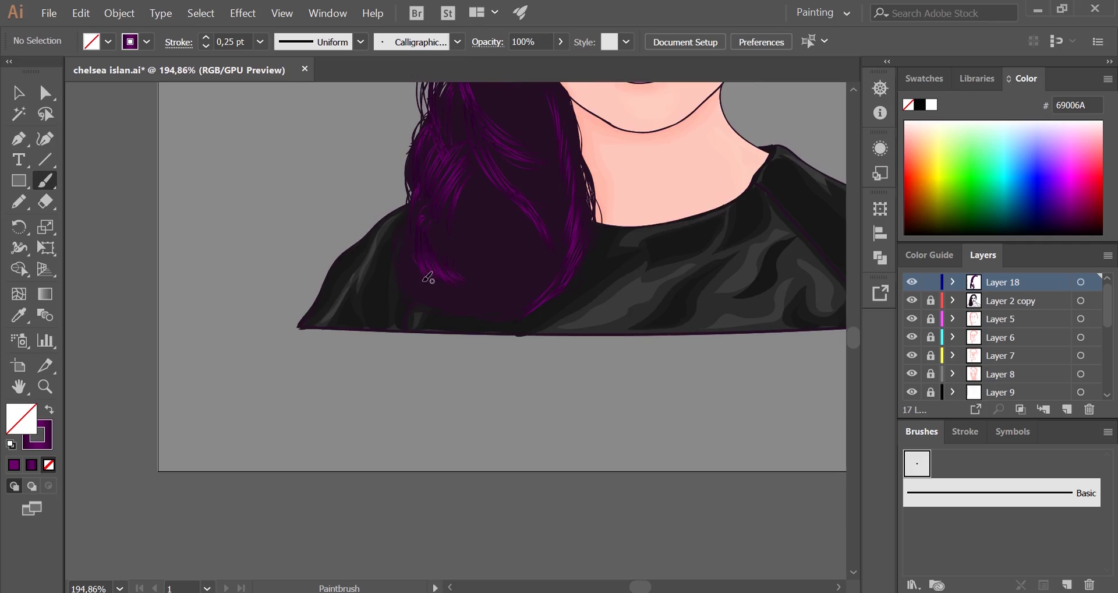
pyautogui.scroll(2, 458, 250)
pyautogui.hscroll(1, 457, 231)
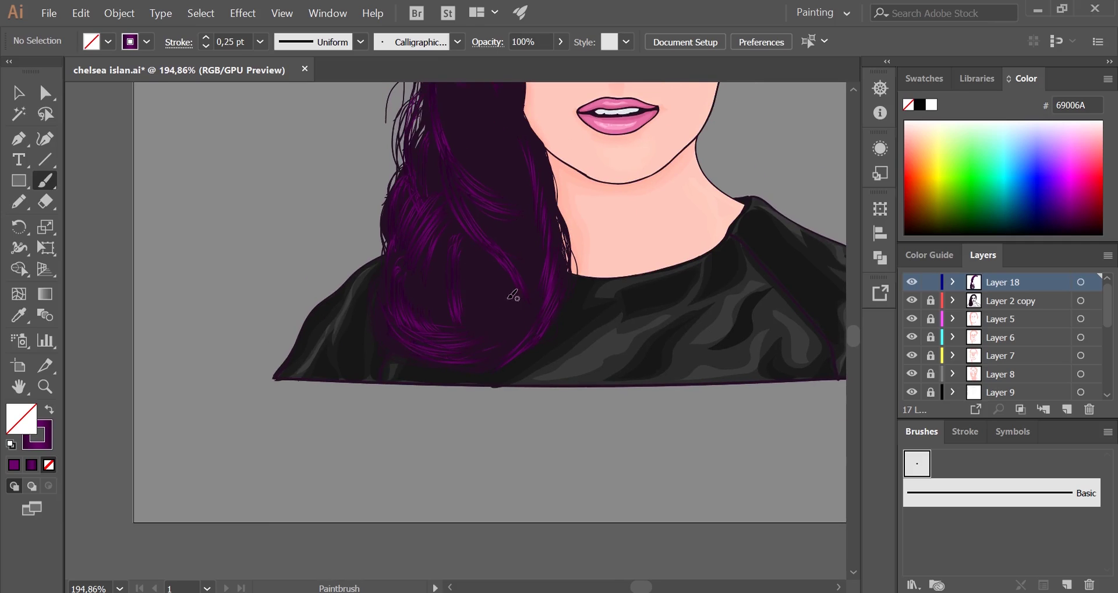
pyautogui.scroll(2, 495, 309)
pyautogui.scroll(5, 455, 327)
pyautogui.hscroll(1, 436, 263)
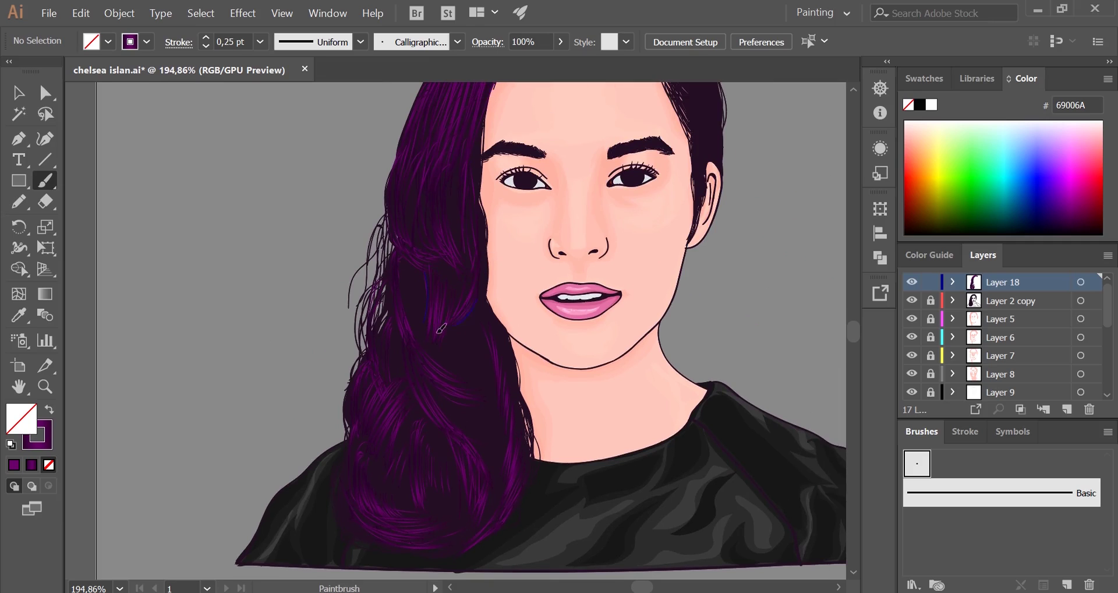
pyautogui.scroll(-4, 441, 329)
pyautogui.hscroll(2, 441, 329)
pyautogui.scroll(3, 431, 291)
pyautogui.hscroll(1, 431, 292)
pyautogui.scroll(9, 417, 222)
pyautogui.hscroll(4, 417, 221)
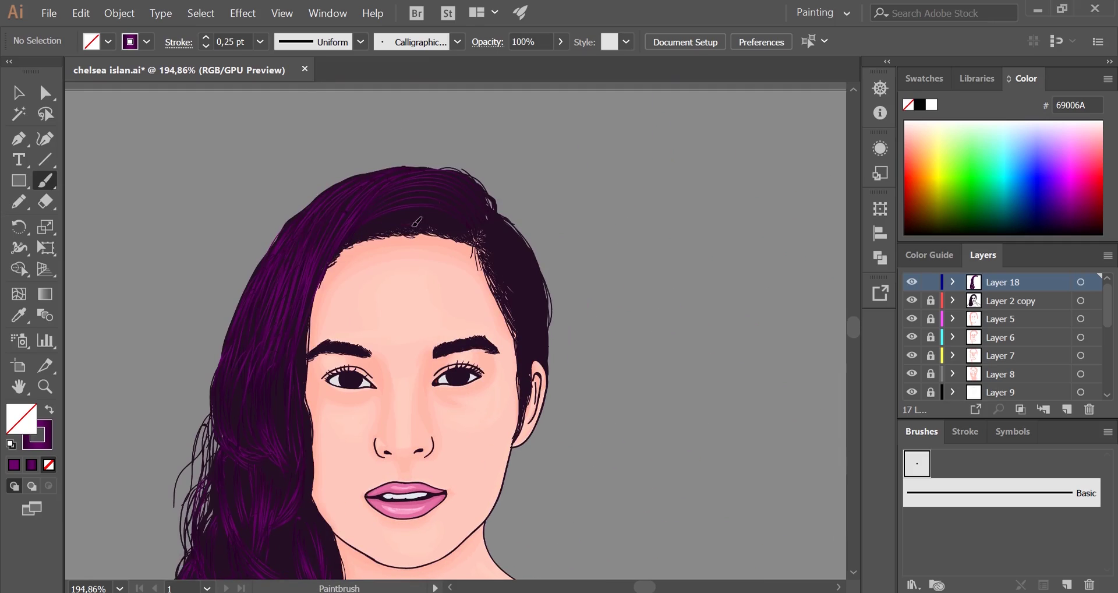
pyautogui.moveTo(473, 210); pyautogui.dragTo(340, 181)
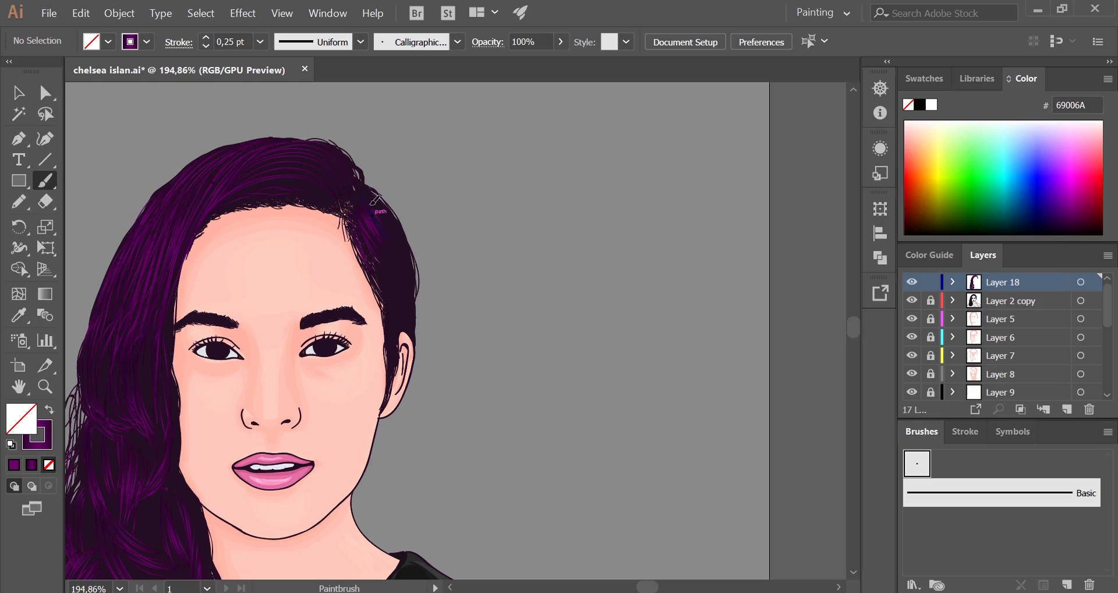
pyautogui.scroll(-4, 402, 306)
pyautogui.hscroll(1, 390, 262)
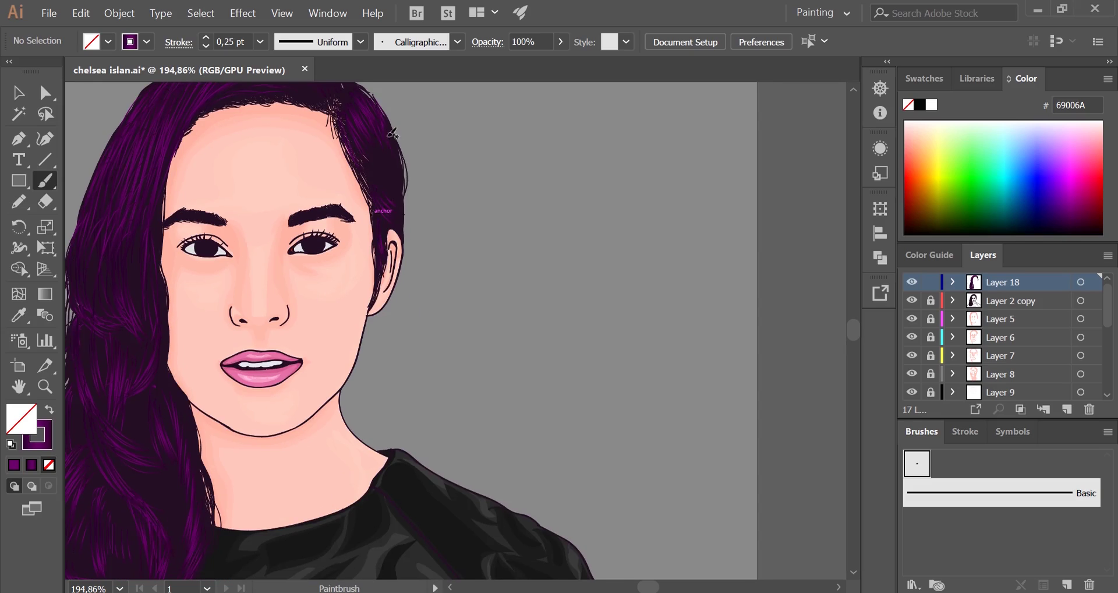
pyautogui.scroll(2, 371, 160)
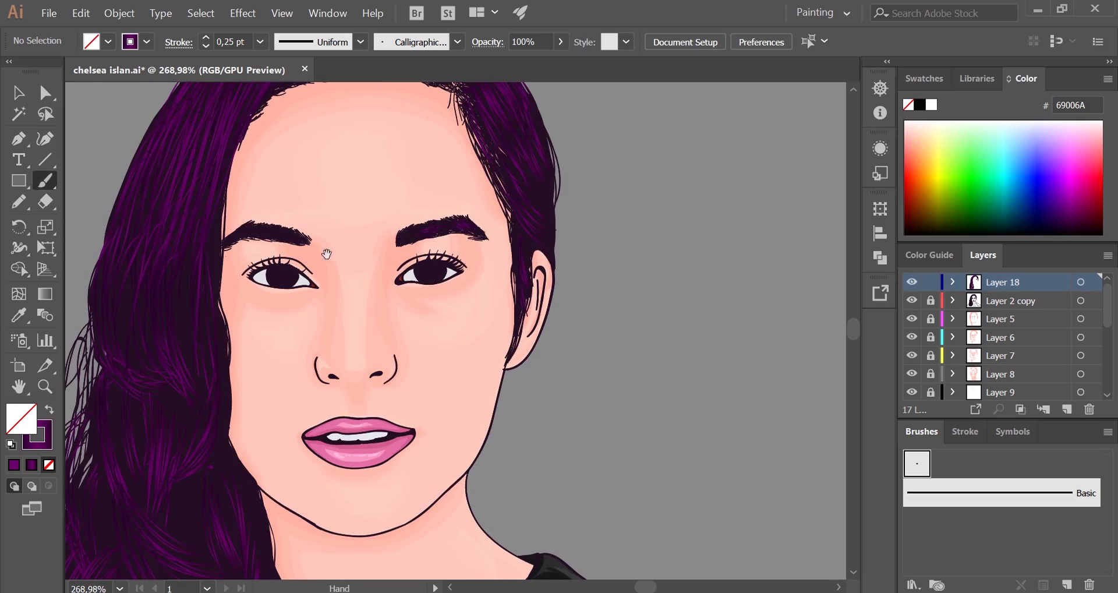
pyautogui.keyDown('alt'); pyautogui.scroll(-2, 327, 254); pyautogui.keyUp('alt')
pyautogui.keyDown('alt'); pyautogui.scroll(-2, 327, 254); pyautogui.keyUp('alt')
pyautogui.keyDown('alt'); pyautogui.scroll(-2, 327, 254); pyautogui.keyUp('alt')
pyautogui.keyDown('alt'); pyautogui.scroll(-1, 327, 254); pyautogui.keyUp('alt')
pyautogui.click(930, 282)
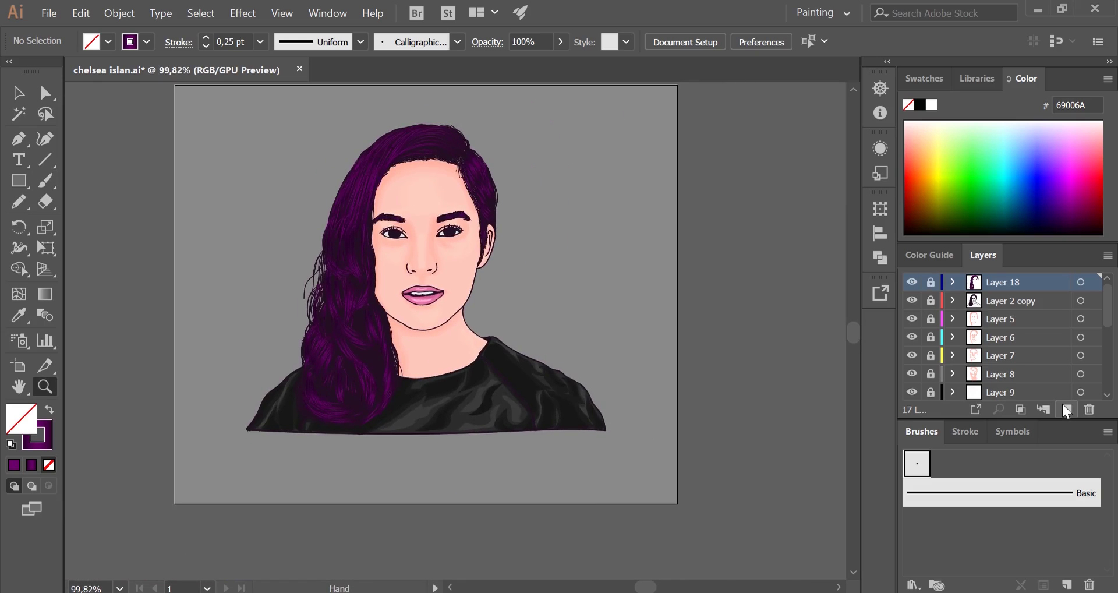
pyautogui.click(1065, 408)
pyautogui.keyDown('alt'); pyautogui.scroll(9, 401, 215); pyautogui.keyUp('alt')
# Move the new layer beneath the line art and set a light blue-grey B6CBCC fill.
pyautogui.keyDown('alt'); pyautogui.scroll(4, 401, 215); pyautogui.keyUp('alt')
pyautogui.press('n')
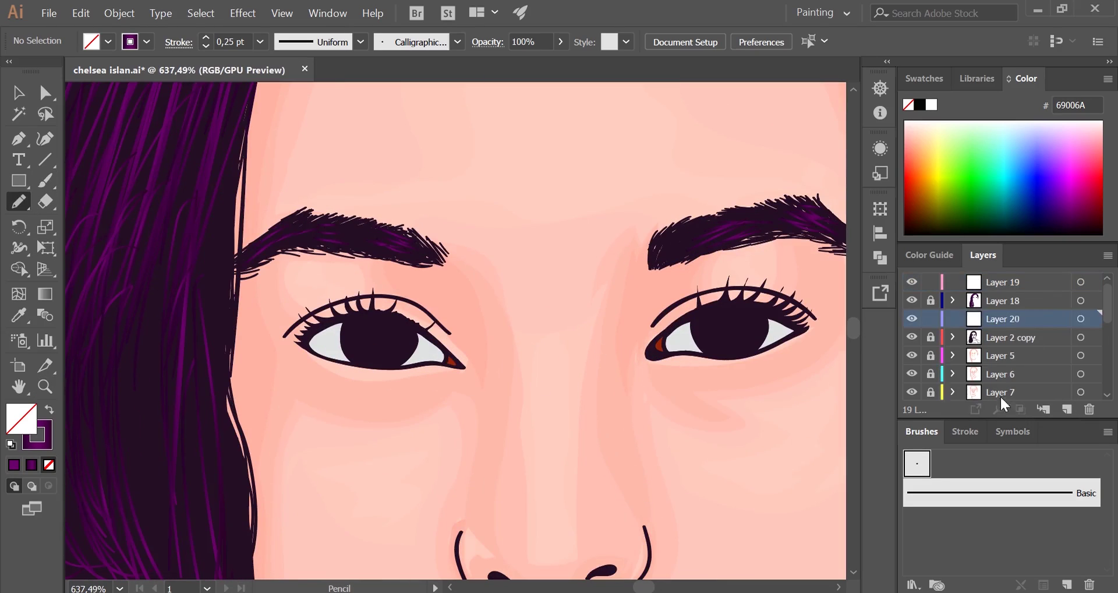
pyautogui.moveTo(1003, 319); pyautogui.dragTo(1003, 346)
pyautogui.hotkey('shift', 'x')
pyautogui.doubleClick(21, 418)
pyautogui.click(28, 111)
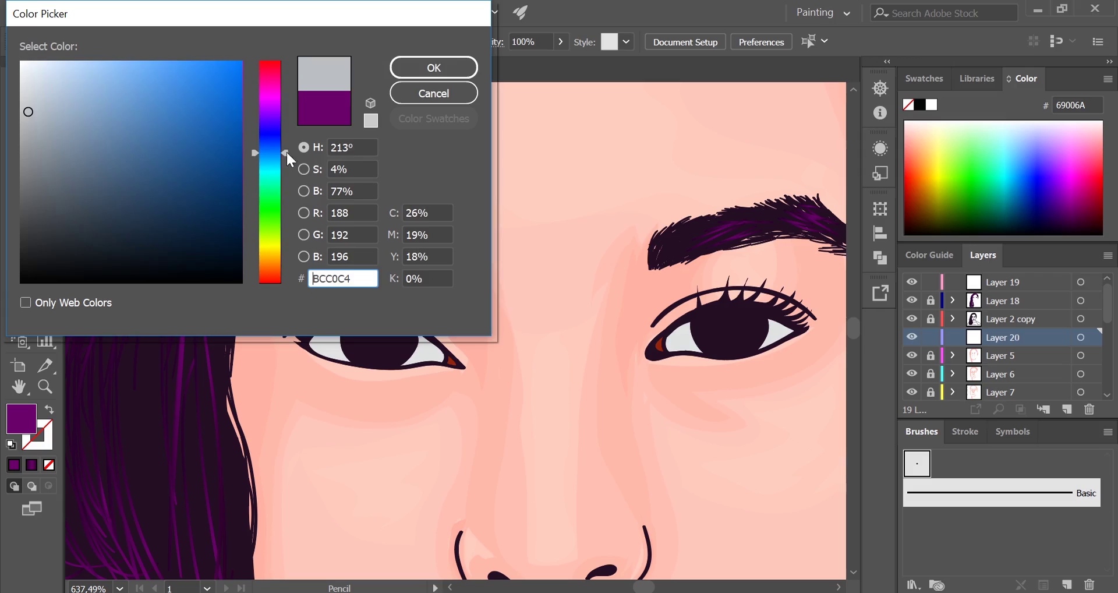
pyautogui.moveTo(290, 158); pyautogui.dragTo(286, 169)
pyautogui.click(434, 67)
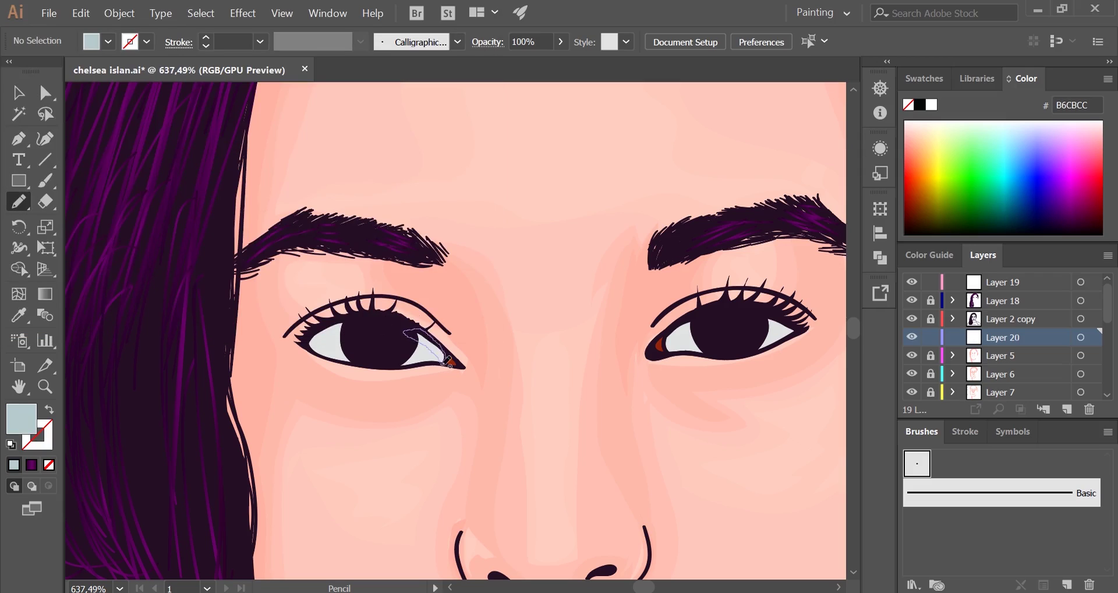
# Shade the inner corners of both eye whites in light blue-grey.
pyautogui.moveTo(448, 363); pyautogui.dragTo(421, 359)
pyautogui.moveTo(314, 346); pyautogui.dragTo(317, 352)
pyautogui.hscroll(5, 408, 326)
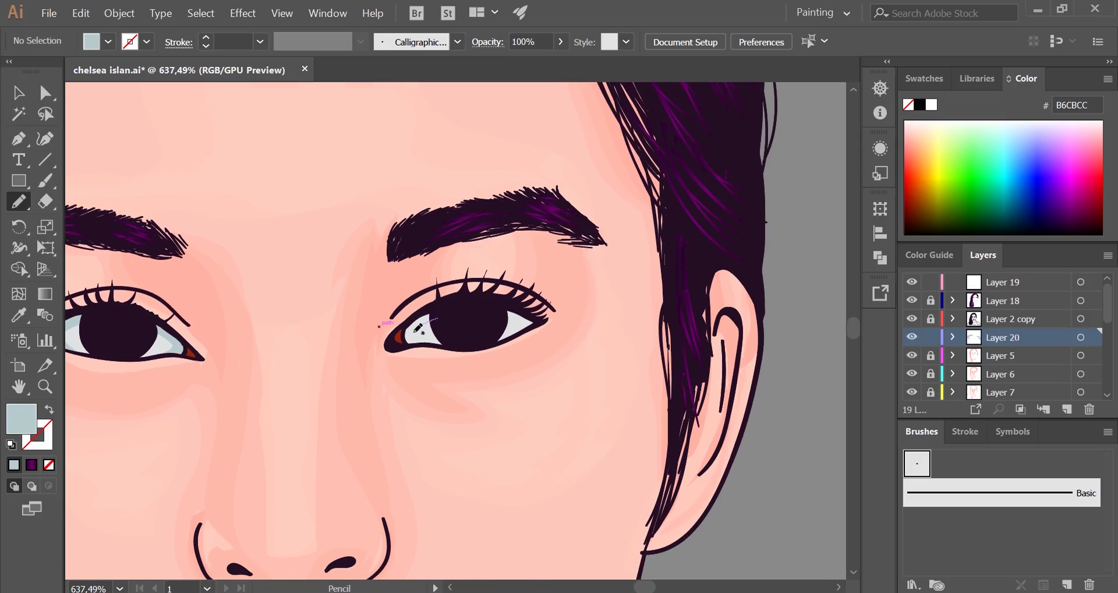
pyautogui.moveTo(504, 326); pyautogui.dragTo(570, 298)
pyautogui.scroll(-5, 569, 299)
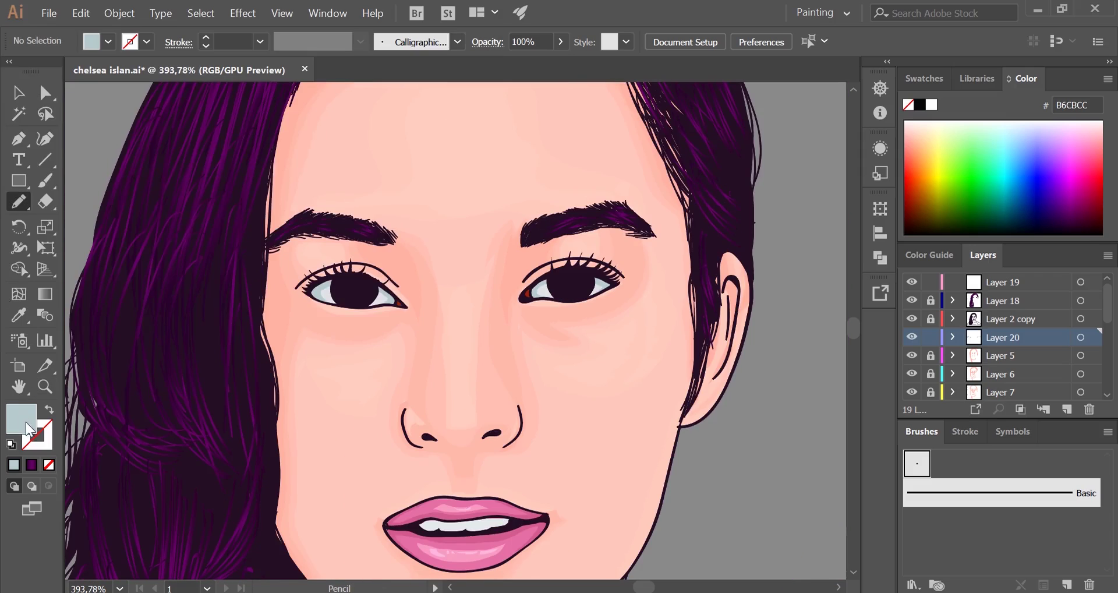
# Set the fill to white and make Layer 19 the active layer.
pyautogui.click(108, 41)
pyautogui.click(417, 70)
pyautogui.scroll(5, 347, 207)
pyautogui.click(1002, 281)
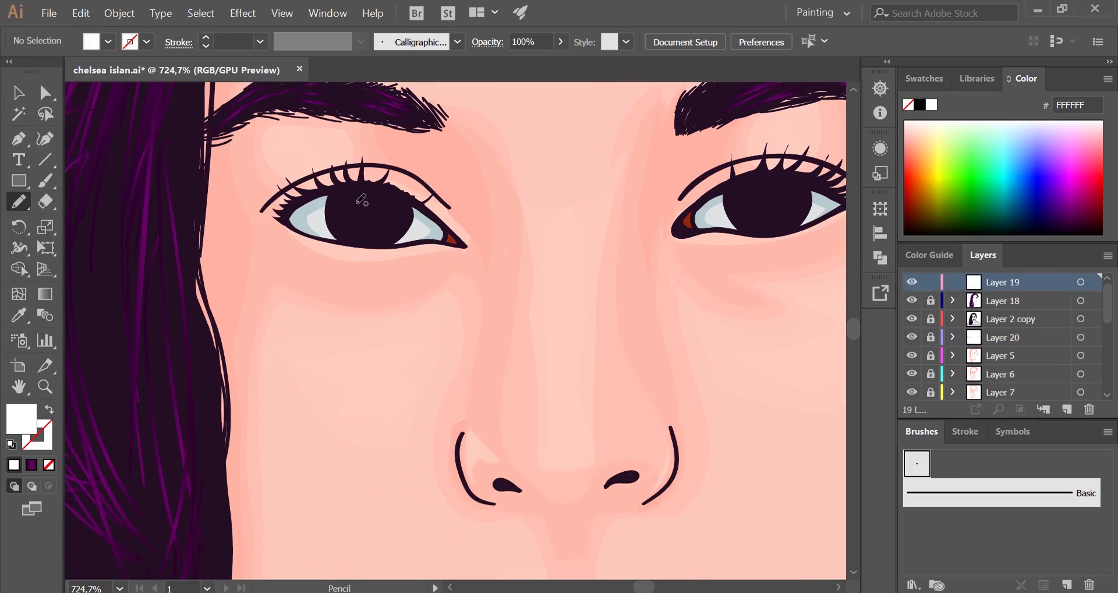
pyautogui.scroll(-3, 376, 207)
pyautogui.scroll(-2, 534, 296)
pyautogui.scroll(5, 542, 242)
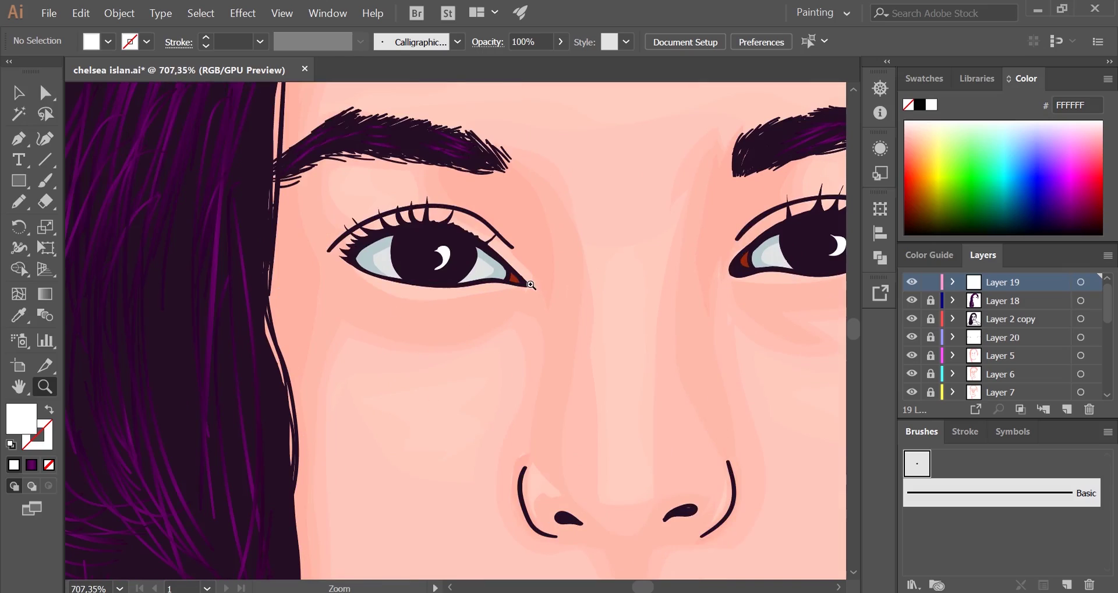
# Draw a black shadow across the top of the left iris.
pyautogui.press('i')
pyautogui.click(442, 219)
pyautogui.press('n')
pyautogui.moveTo(475, 261); pyautogui.dragTo(402, 243)
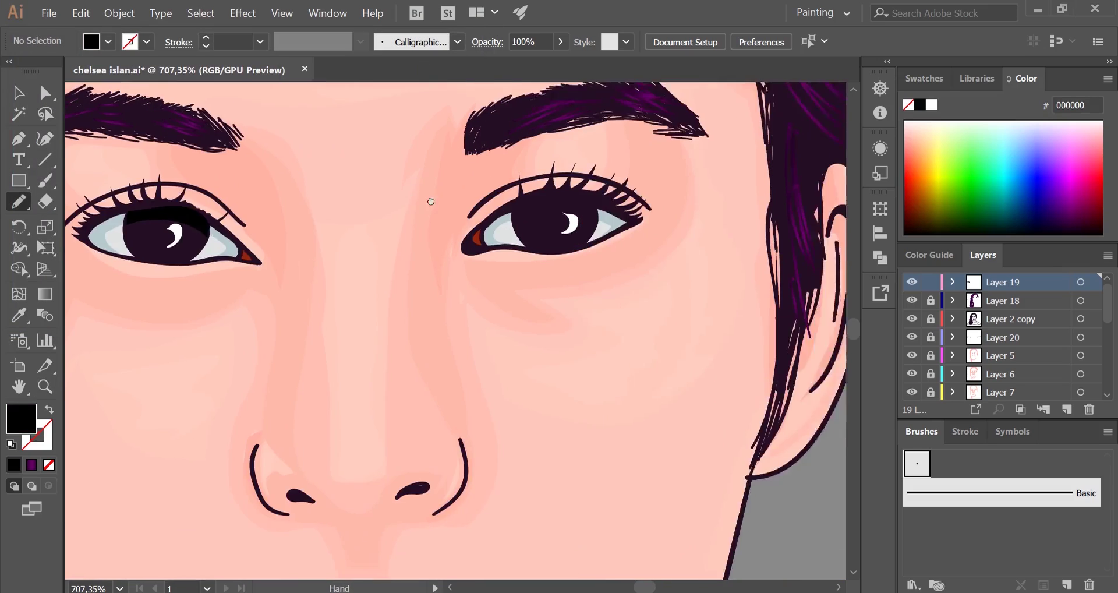
pyautogui.scroll(-5, 538, 292)
pyautogui.scroll(-3, 539, 292)
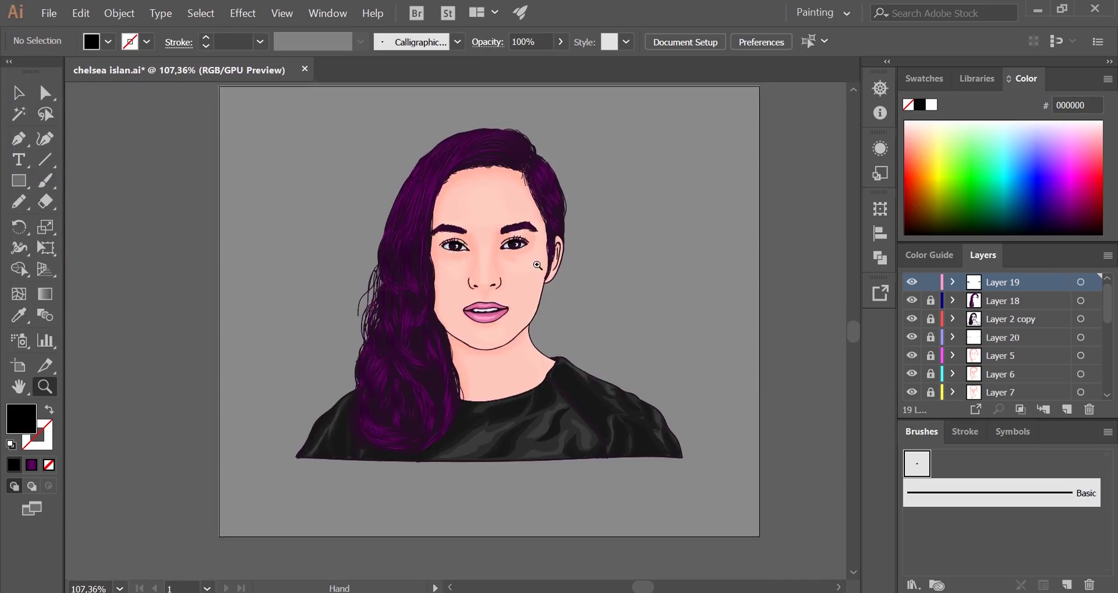
pyautogui.scroll(1, 539, 292)
# Create a new layer and set the fill to magenta E520C0.
pyautogui.scroll(-1, 538, 293)
pyautogui.scroll(-1, 539, 293)
pyautogui.scroll(-3, 936, 389)
pyautogui.moveTo(304, 112); pyautogui.dragTo(760, 492)
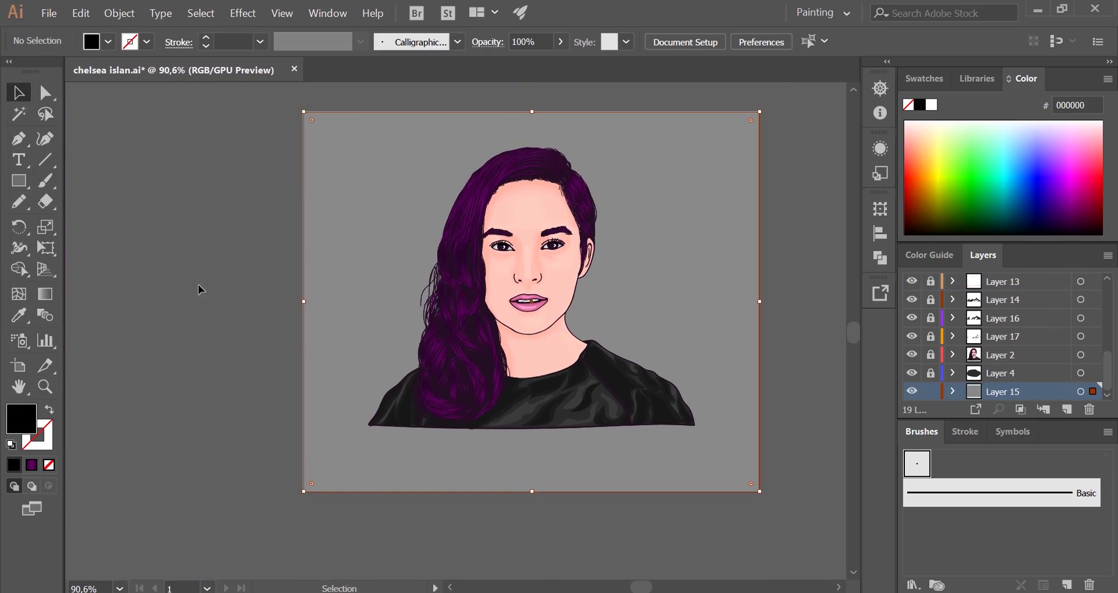
pyautogui.doubleClick(22, 418)
pyautogui.click(434, 68)
pyautogui.press('n')
pyautogui.click(210, 82)
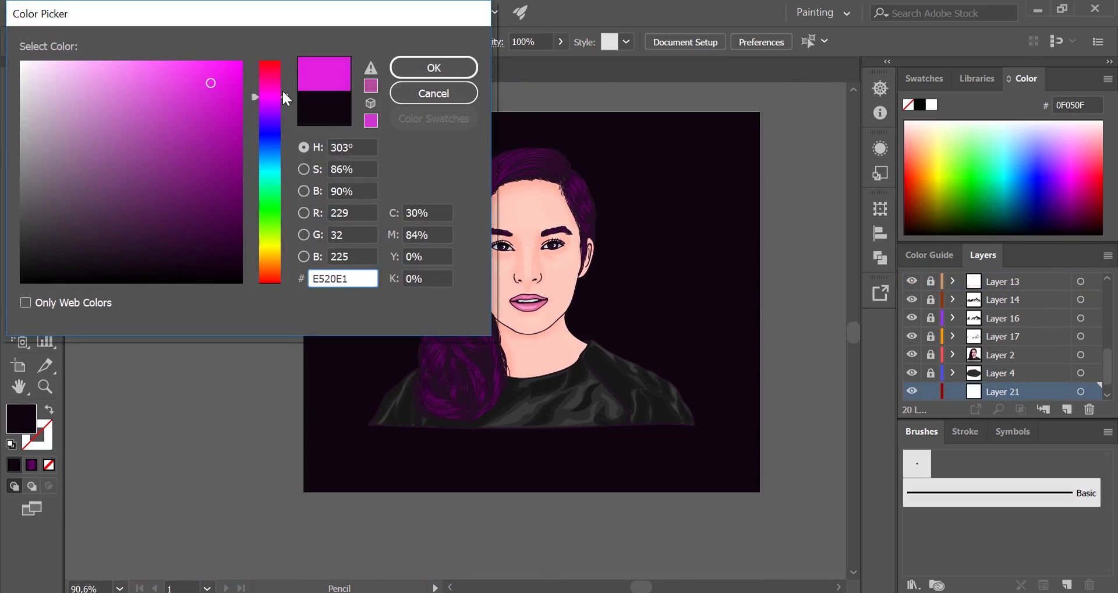
pyautogui.click(434, 68)
# Hide the background layer and trace a magenta outline around the hair and shoulders.
pyautogui.scroll(1, 570, 196)
pyautogui.scroll(-1, 1100, 366)
pyautogui.click(912, 392)
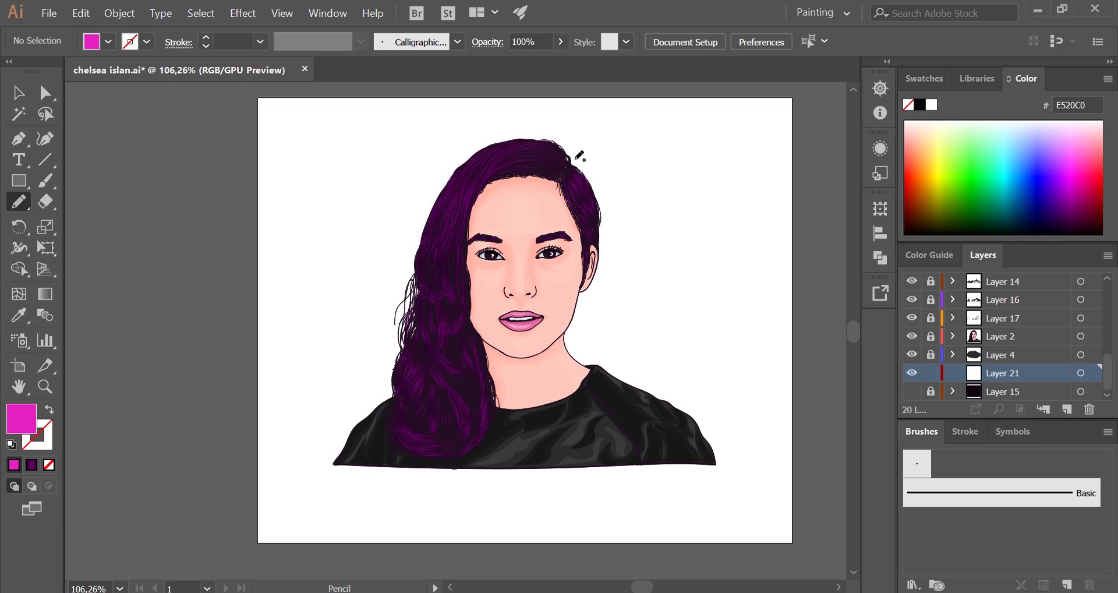
pyautogui.moveTo(327, 462); pyautogui.dragTo(326, 464)
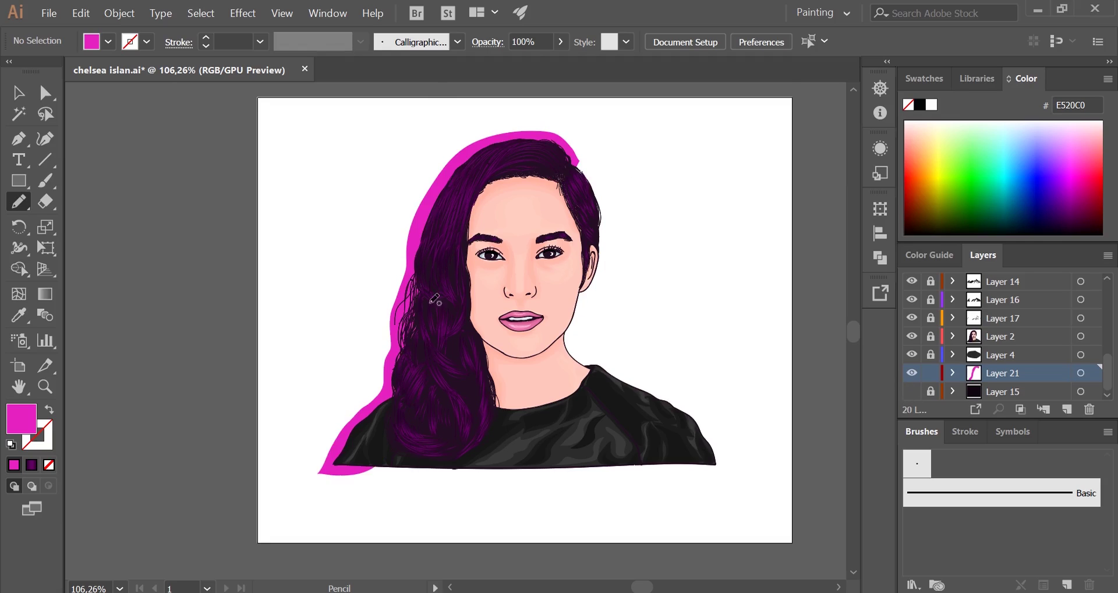
pyautogui.moveTo(520, 121); pyautogui.dragTo(563, 202)
pyautogui.moveTo(527, 316); pyautogui.dragTo(571, 360)
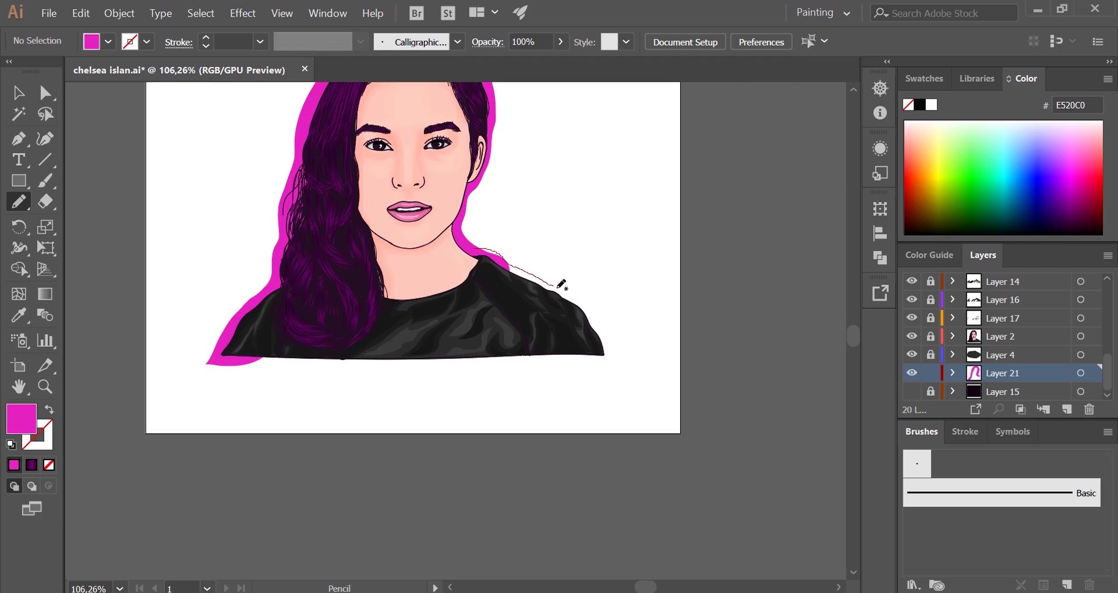
pyautogui.moveTo(561, 284); pyautogui.dragTo(373, 278)
# Show the dark background layer again and select the magenta outline shape.
pyautogui.press('z')
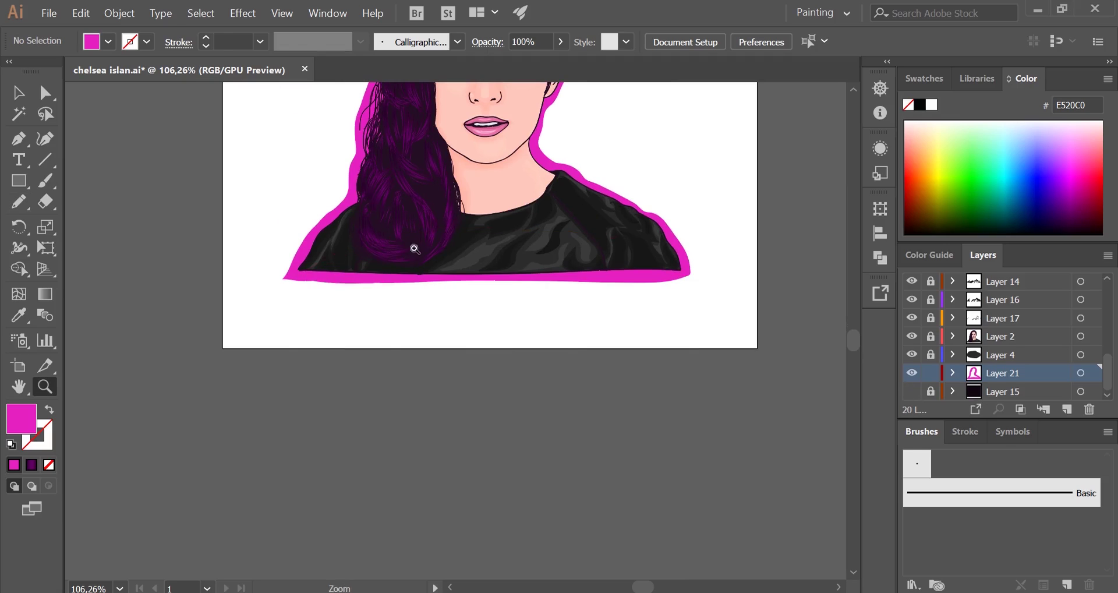
pyautogui.hotkey('ctrl', '0')
pyautogui.press('v')
pyautogui.click(912, 390)
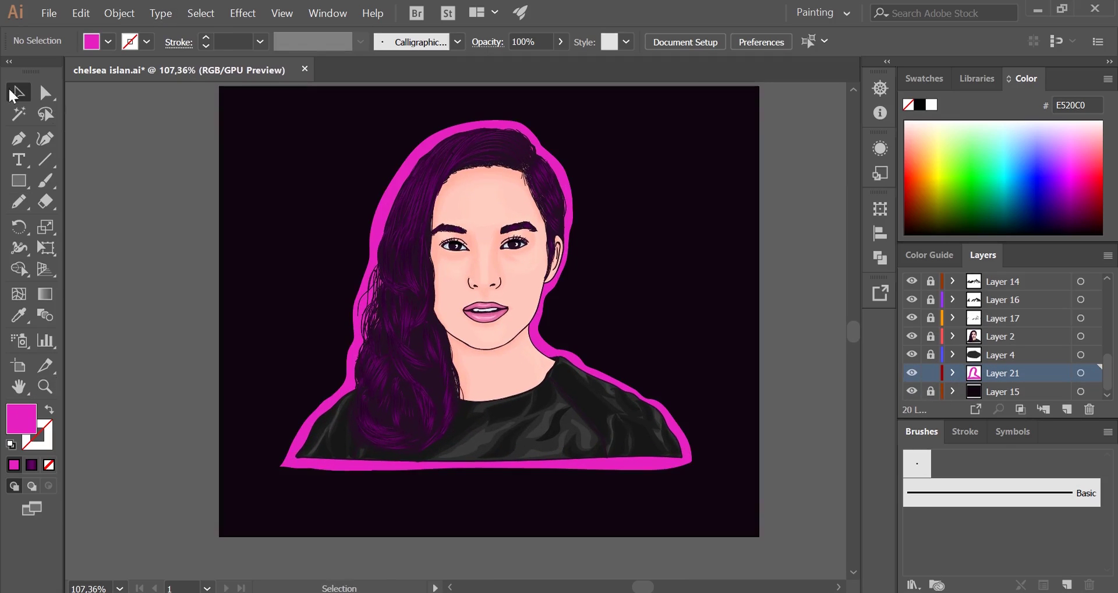
pyautogui.click(366, 273)
pyautogui.click(120, 13)
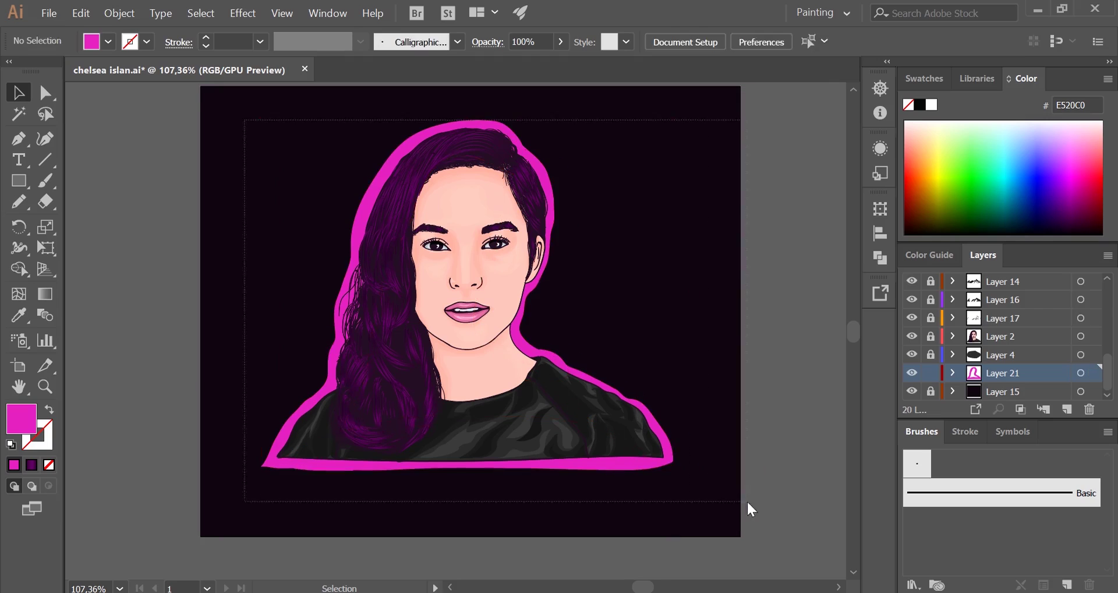
# Offset the magenta outline path by -15 px.
pyautogui.click(120, 13)
pyautogui.moveTo(254, 357)
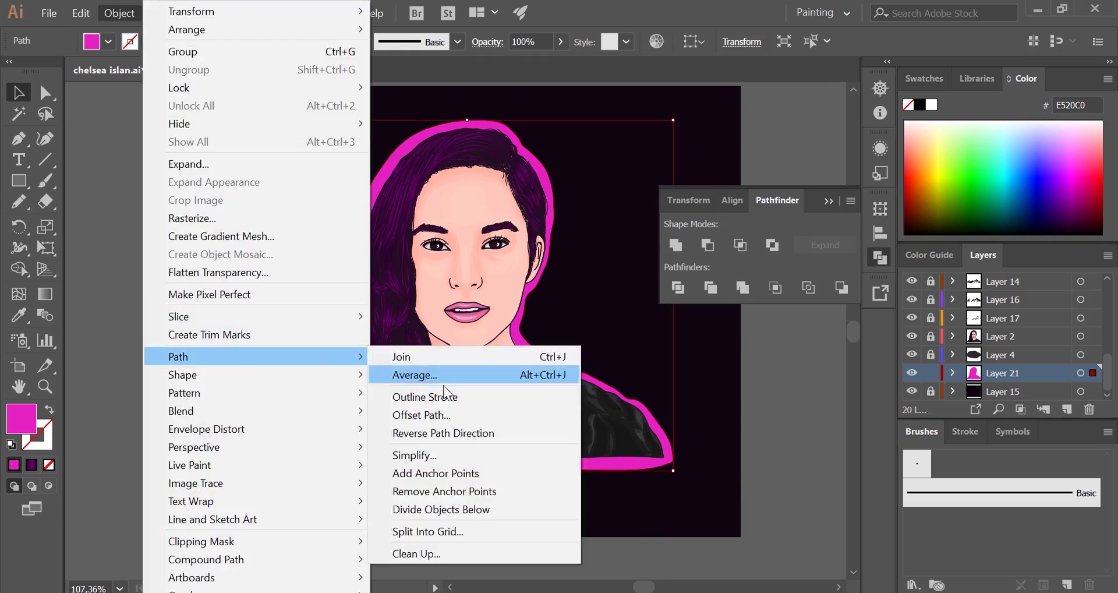
pyautogui.click(421, 415)
pyautogui.write('-15')
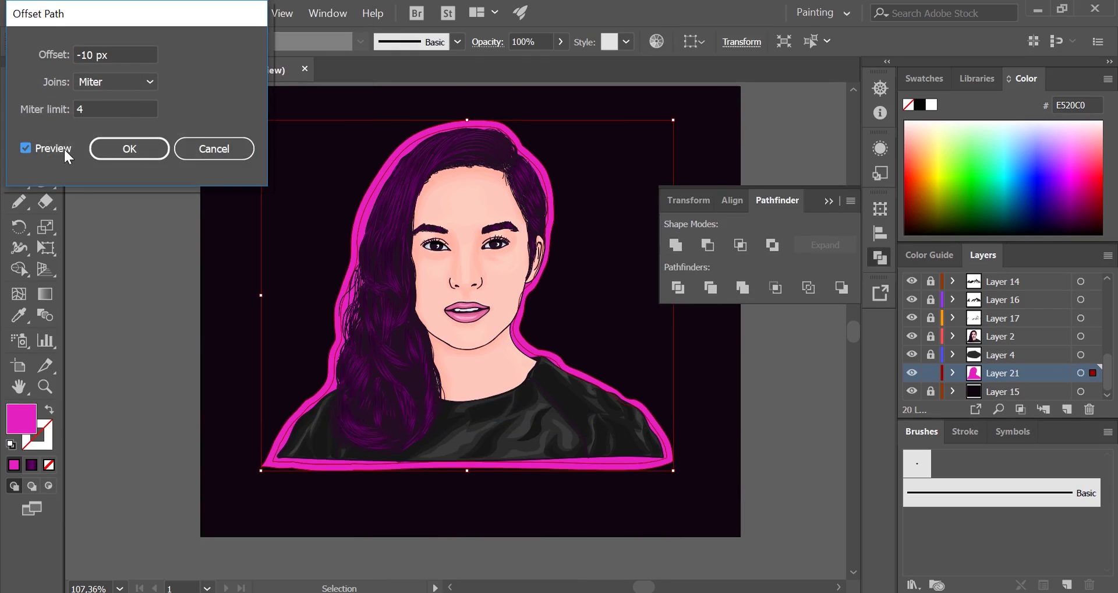
pyautogui.press('Return')
# Apply a first Gaussian Blur to the outline.
pyautogui.click(242, 13)
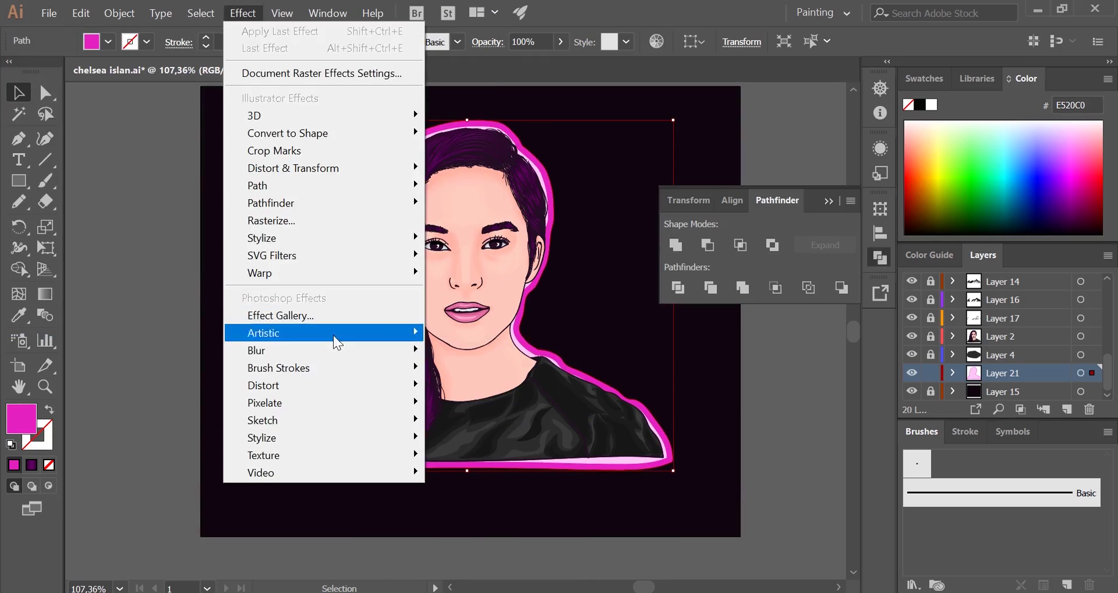
pyautogui.click(460, 347)
pyautogui.write('9')
pyautogui.click(25, 94)
pyautogui.click(100, 96)
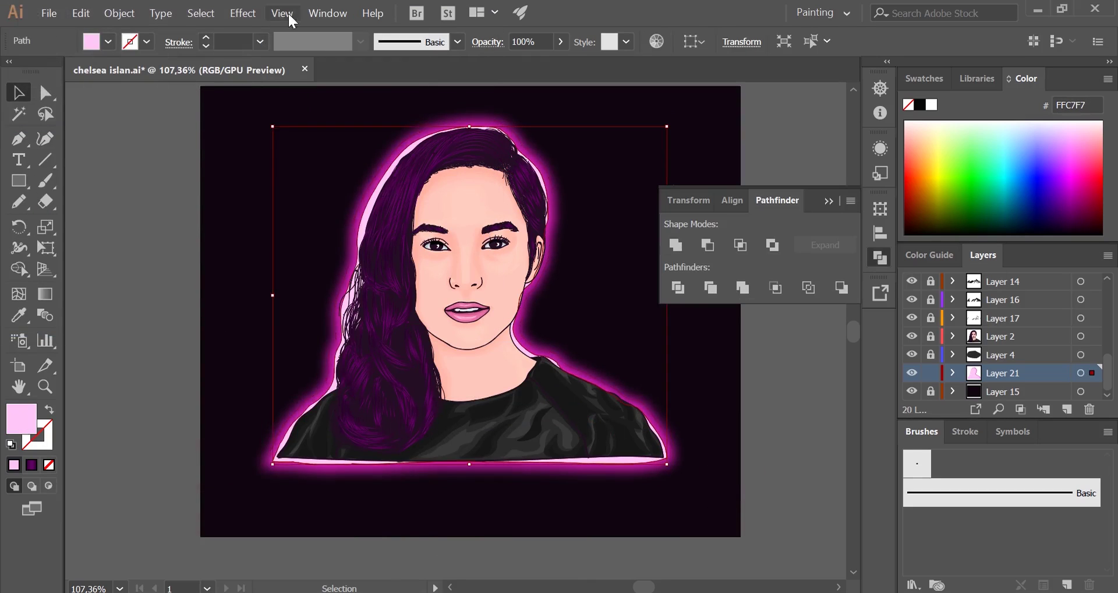
pyautogui.click(116, 94)
# Undo that blur and reapply Gaussian Blur with a 13-pixel radius.
pyautogui.click(82, 13)
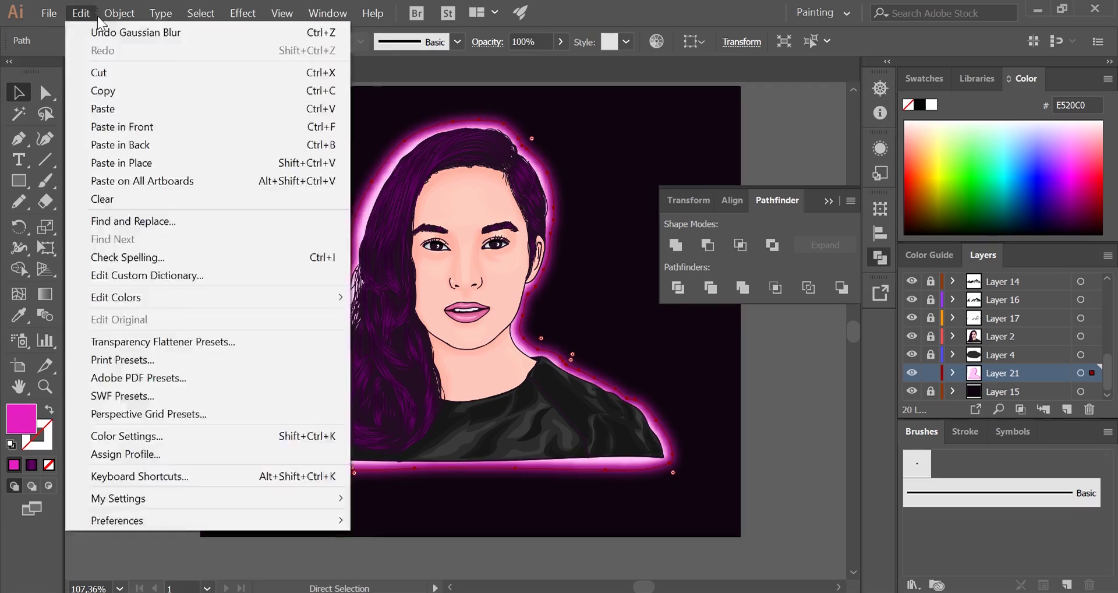
pyautogui.click(110, 27)
pyautogui.hotkey('alt', 'shift', 'ctrl', 'e')
pyautogui.click(25, 94)
pyautogui.moveTo(114, 54); pyautogui.dragTo(105, 54)
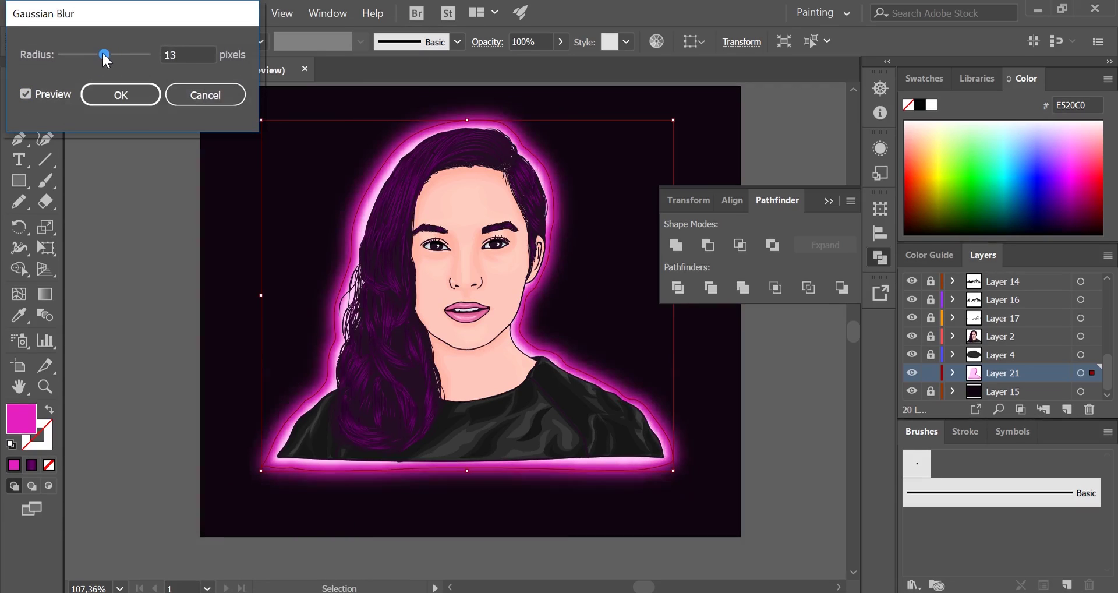
pyautogui.click(120, 94)
# Clear the selection and zoom in closely on the artwork.
pyautogui.rightClick(567, 178)
pyautogui.click(112, 194)
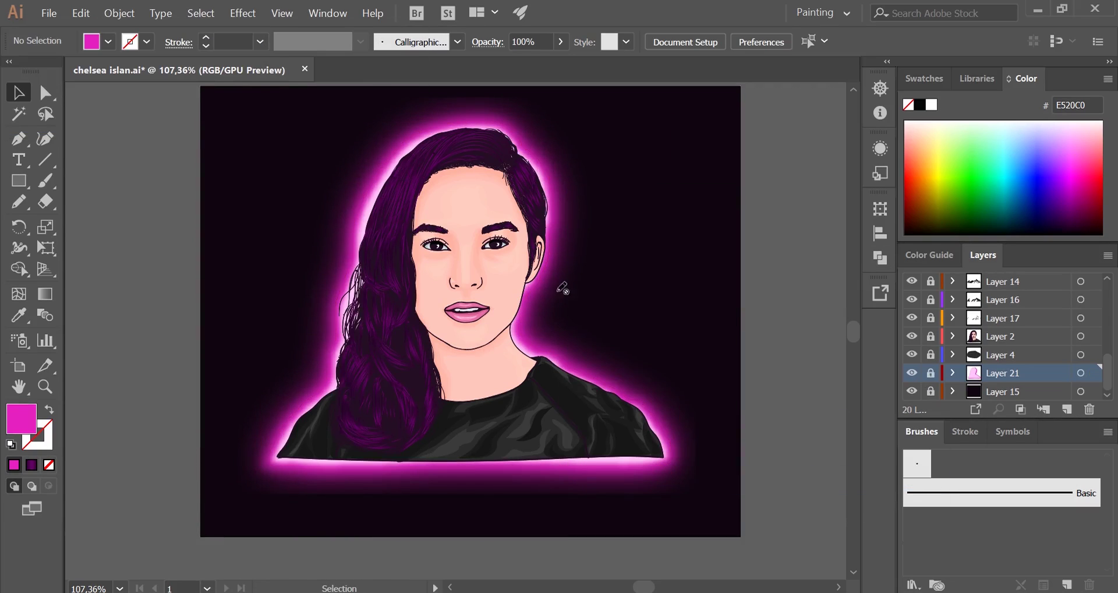
pyautogui.scroll(5, 932, 335)
pyautogui.press('z')
pyautogui.moveTo(669, 294); pyautogui.dragTo(733, 285)
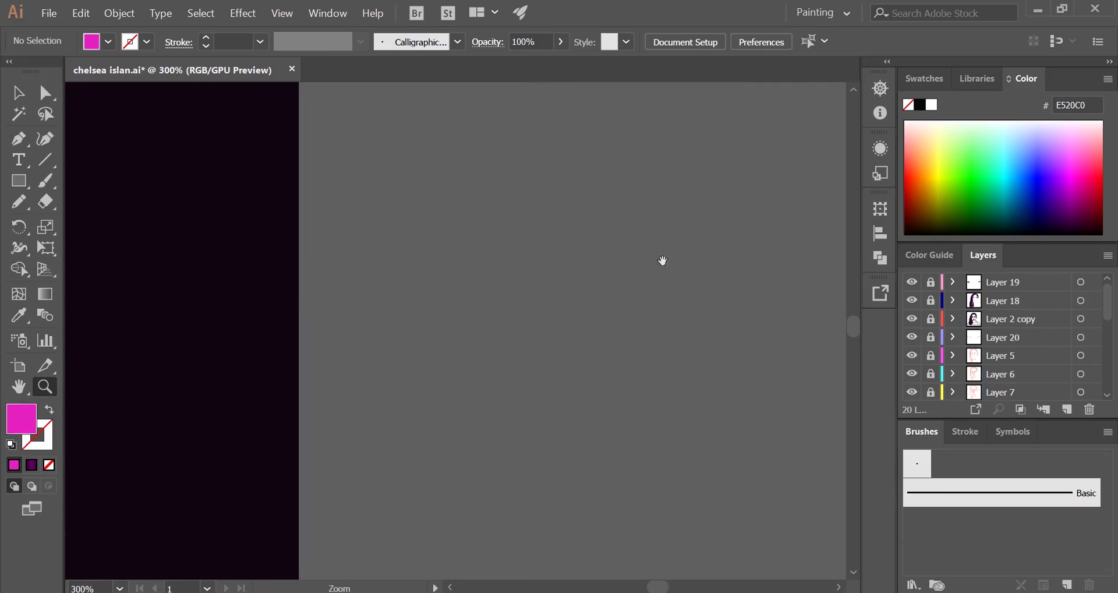
# On new Layer 22, draw a light blue-grey AEBDC1 stroke along the upper teeth.
pyautogui.scroll(-3, 1019, 349)
pyautogui.click(1067, 410)
pyautogui.moveTo(458, 335); pyautogui.dragTo(524, 336)
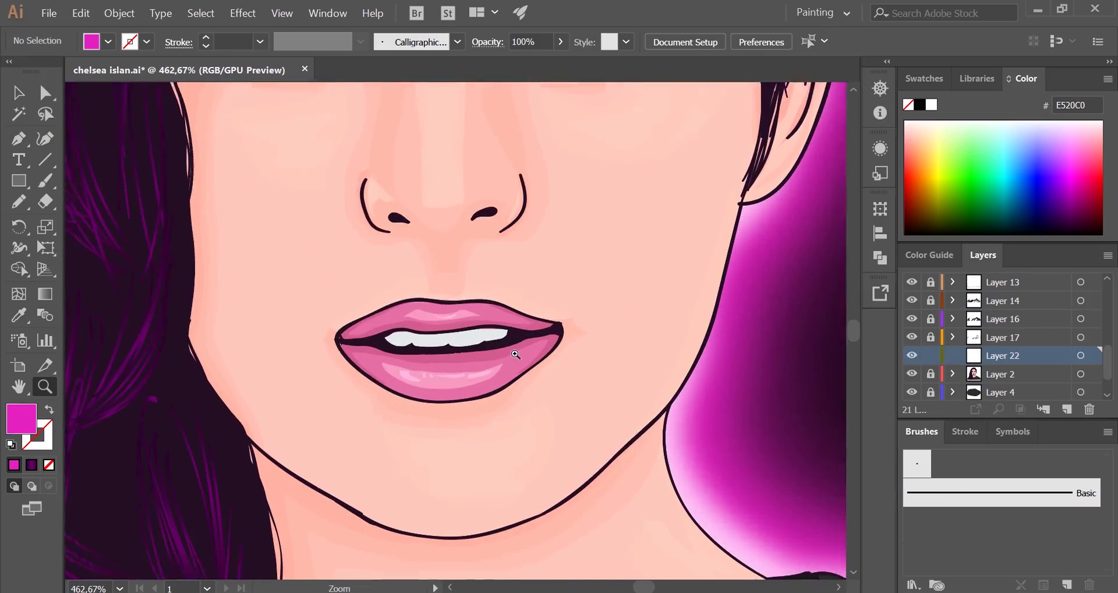
pyautogui.press('n')
pyautogui.moveTo(712, 349); pyautogui.dragTo(491, 346)
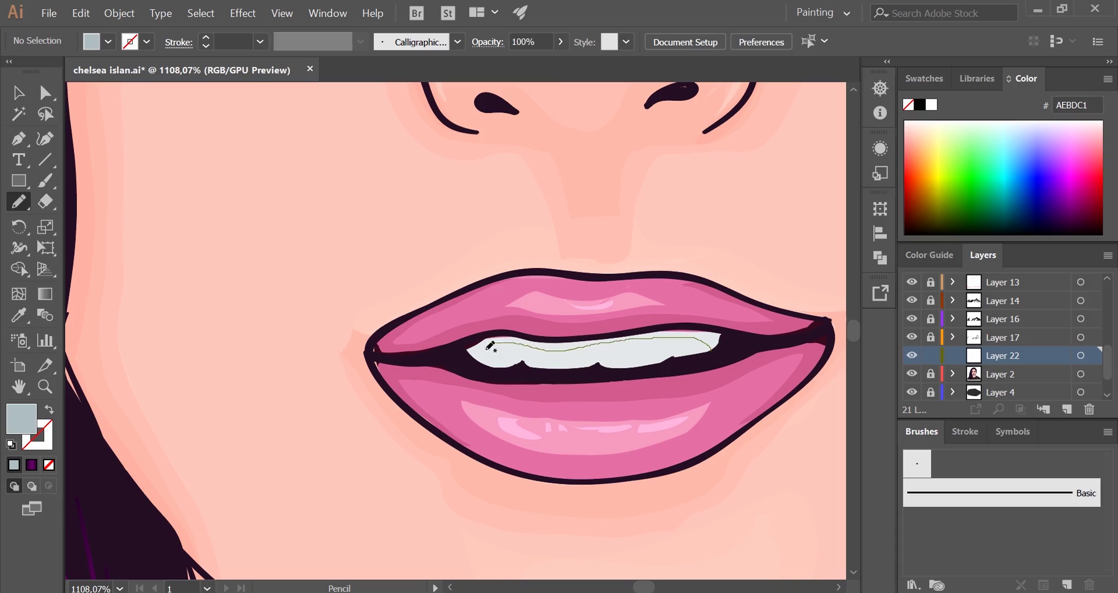
pyautogui.press('z')
pyautogui.scroll(-6, 567, 374)
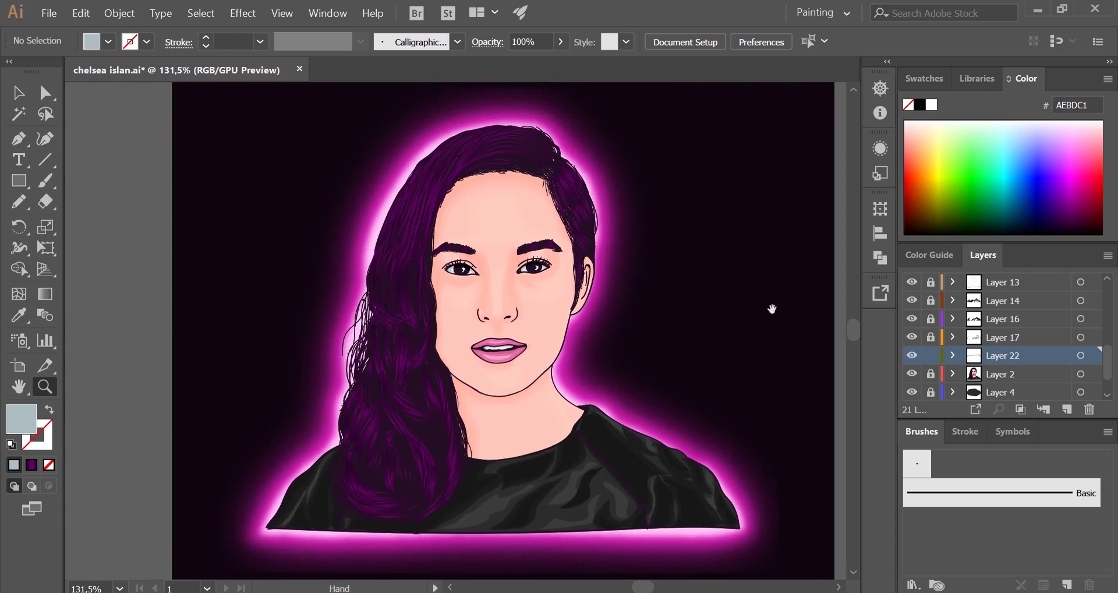
pyautogui.scroll(2, 771, 309)
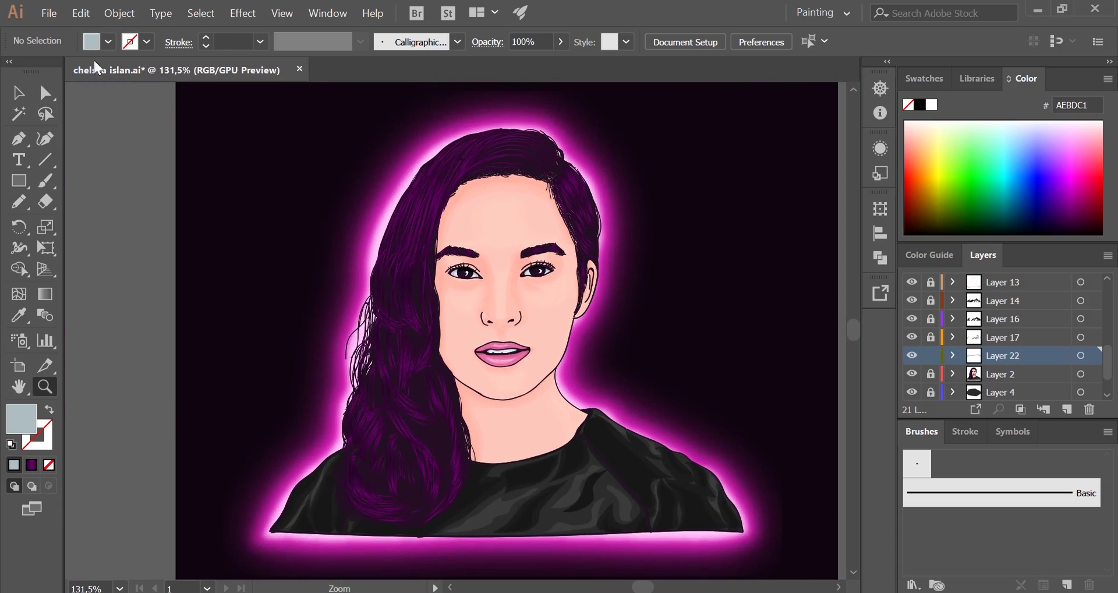
pyautogui.click(47, 17)
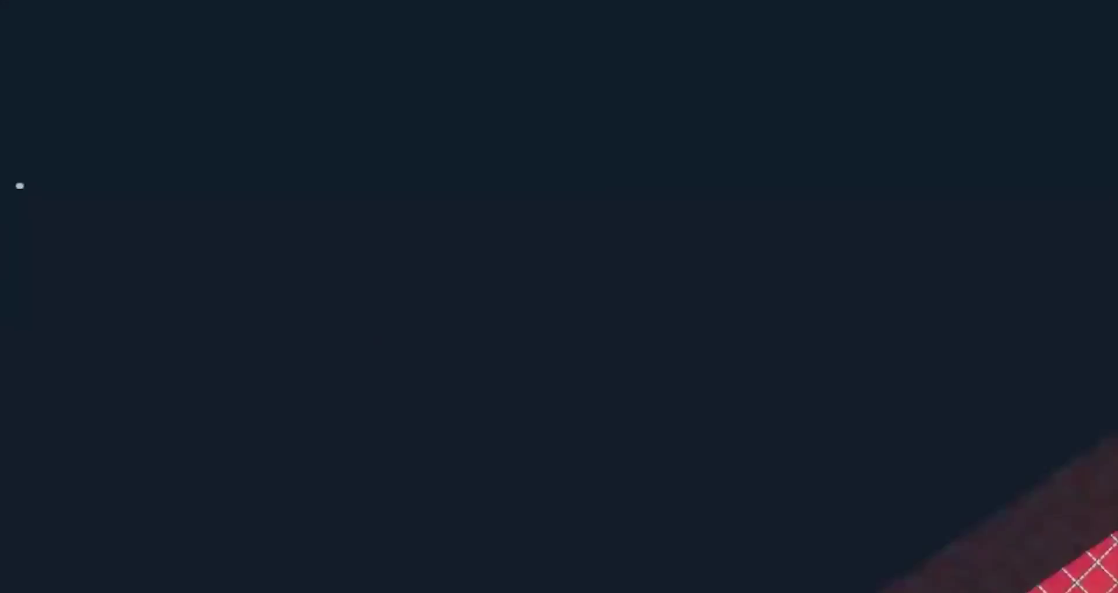